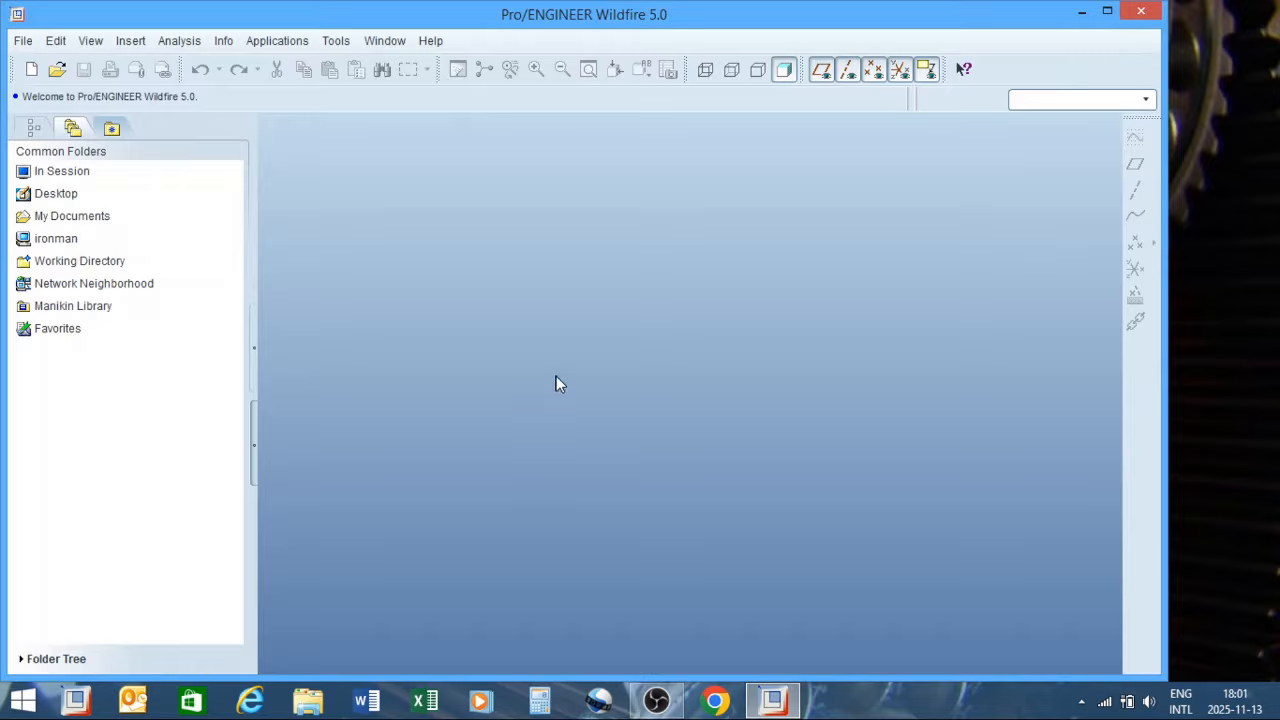
Set the part-1 folder in Documents as the working directory, without opening a file
{"action": "left_click", "coordinate": [57, 69]}
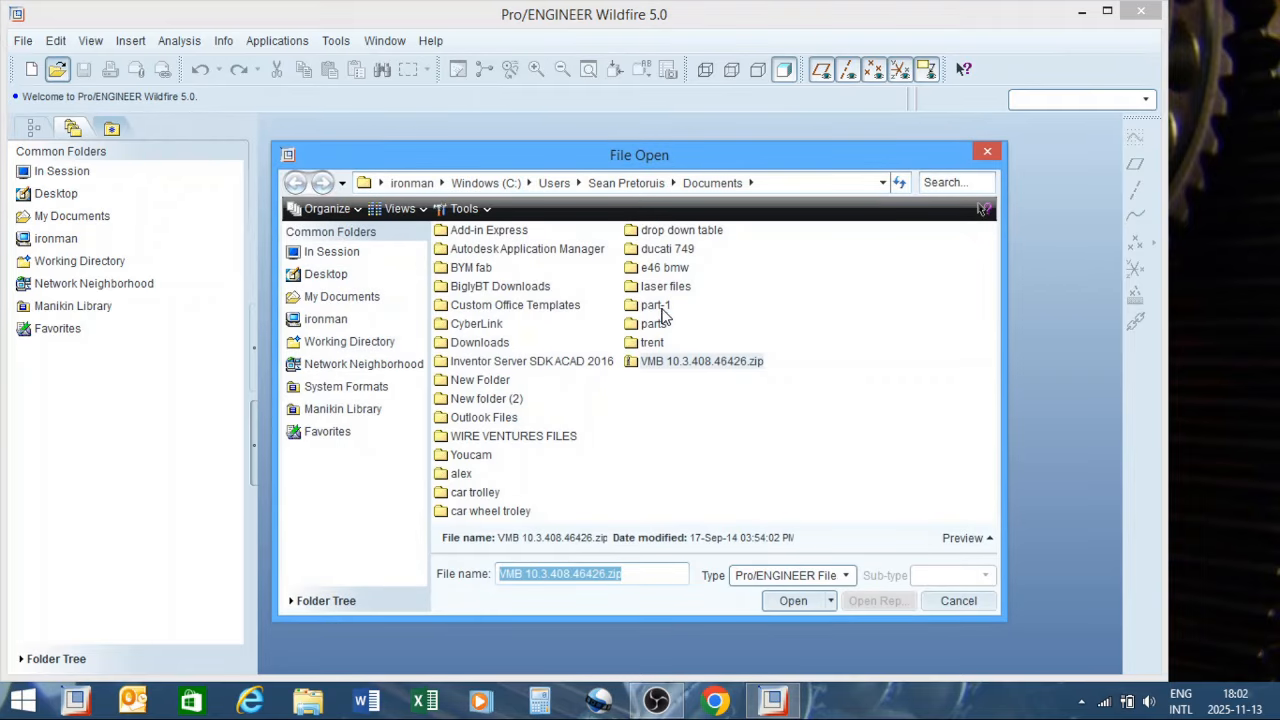
{"action": "left_click", "coordinate": [658, 306]}
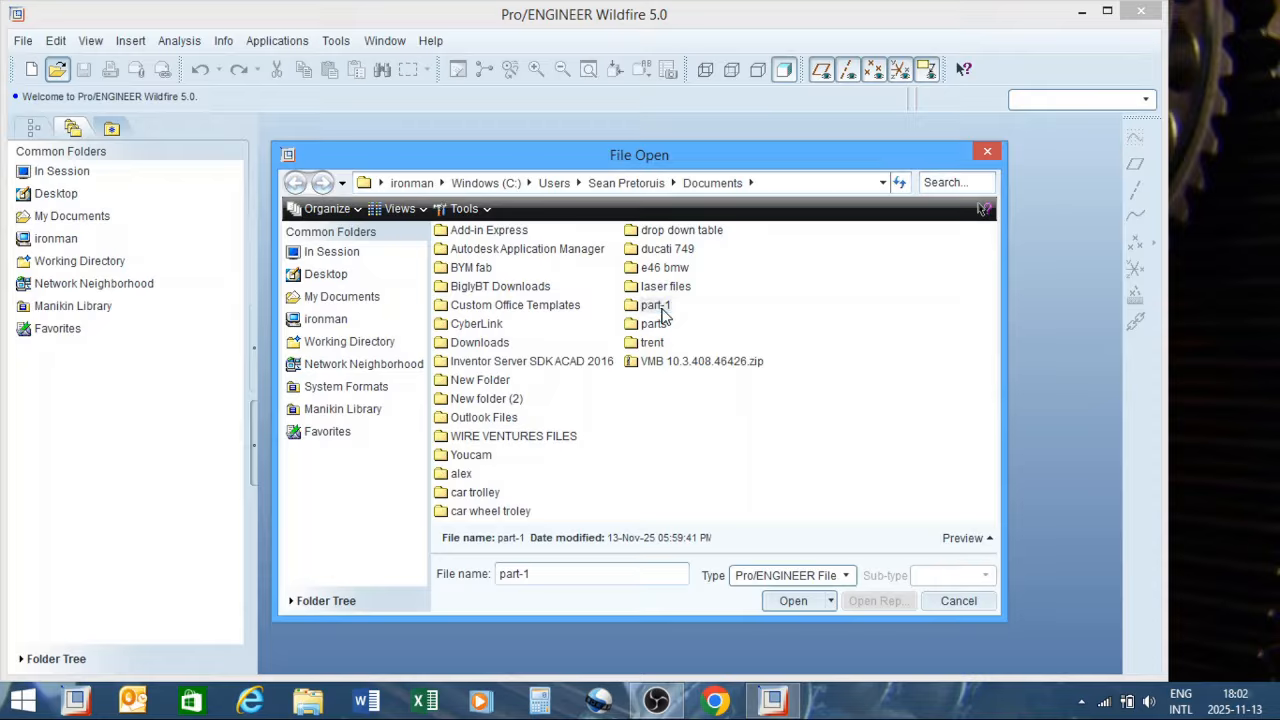
{"action": "right_click", "coordinate": [660, 308]}
{"action": "left_click", "coordinate": [745, 562]}
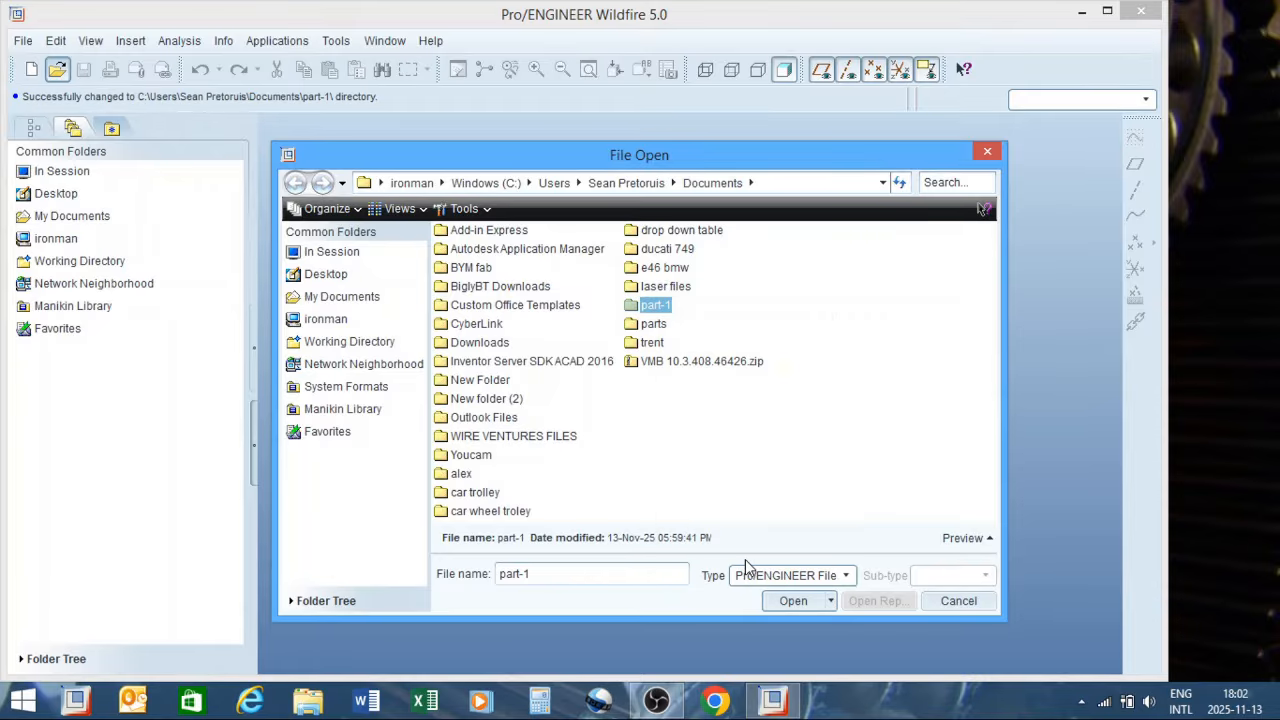
{"action": "left_click", "coordinate": [957, 601]}
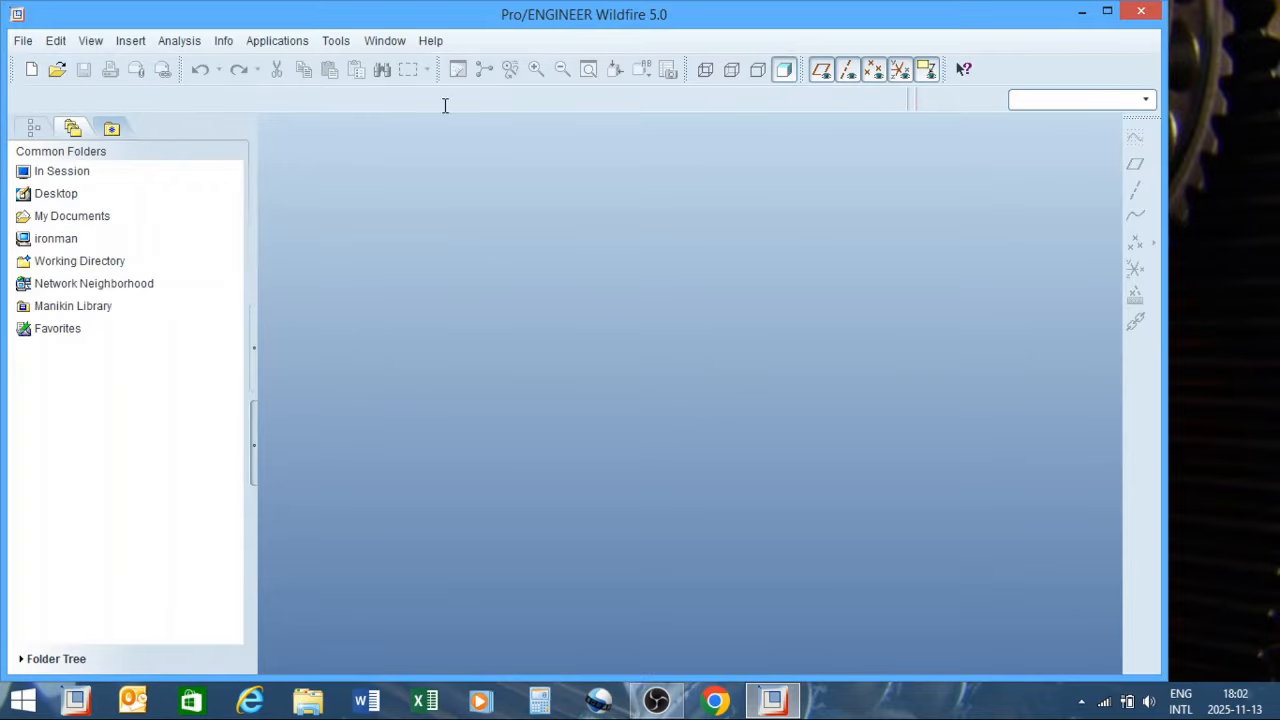
Create a new solid part named extrude using the default template
{"action": "left_click", "coordinate": [31, 69]}
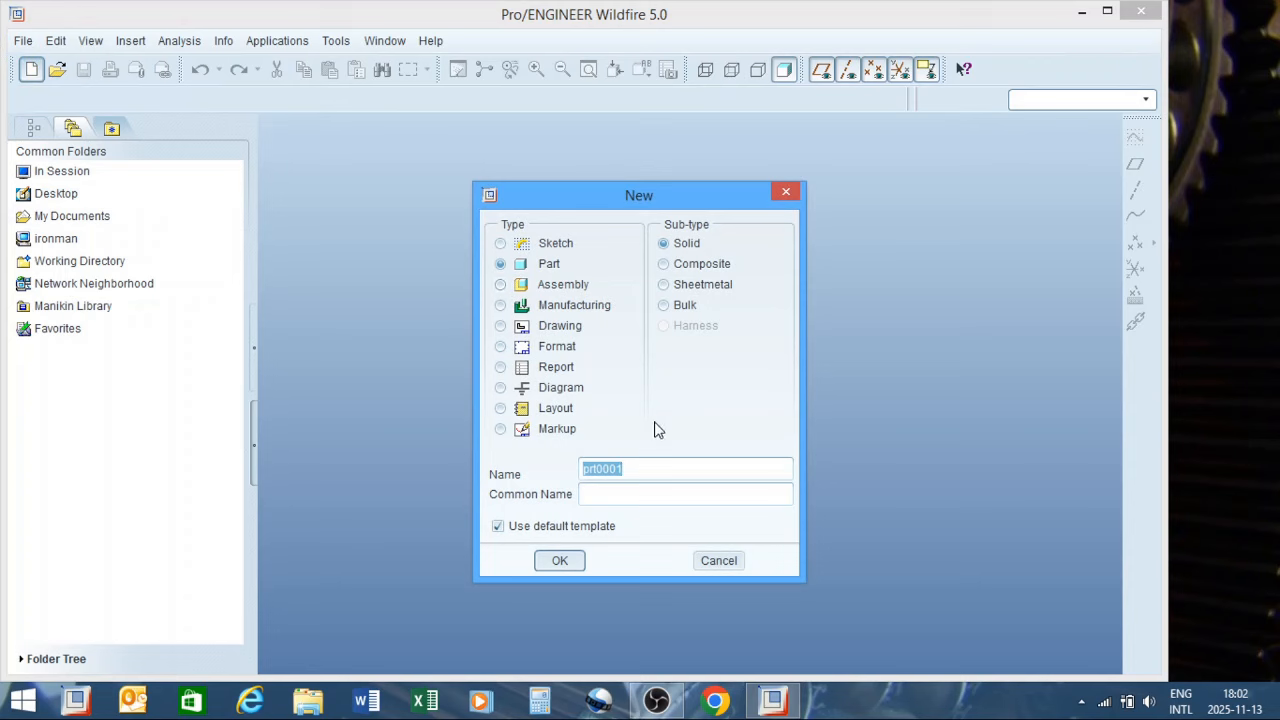
{"action": "type", "text": "extrude"}
{"action": "left_click", "coordinate": [560, 561]}
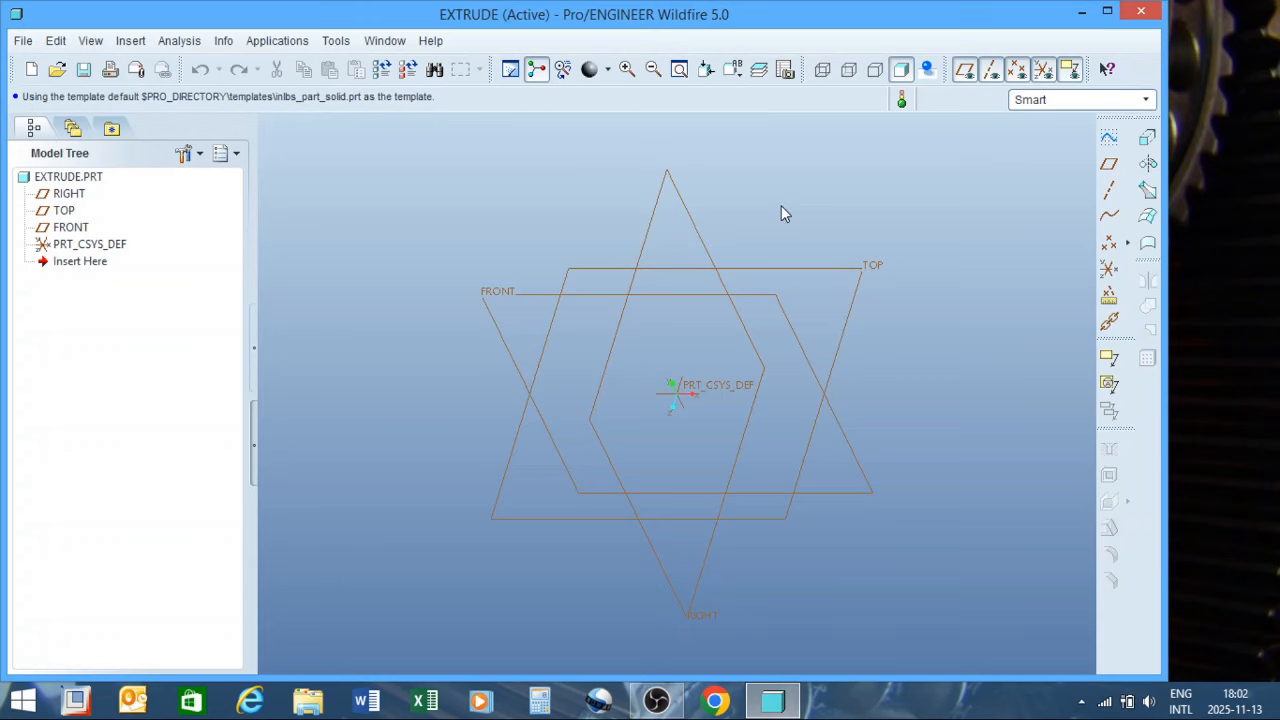
Start a standalone sketch on the TOP datum plane, with the RIGHT plane as the right-facing orientation reference
{"action": "left_click", "coordinate": [1110, 138]}
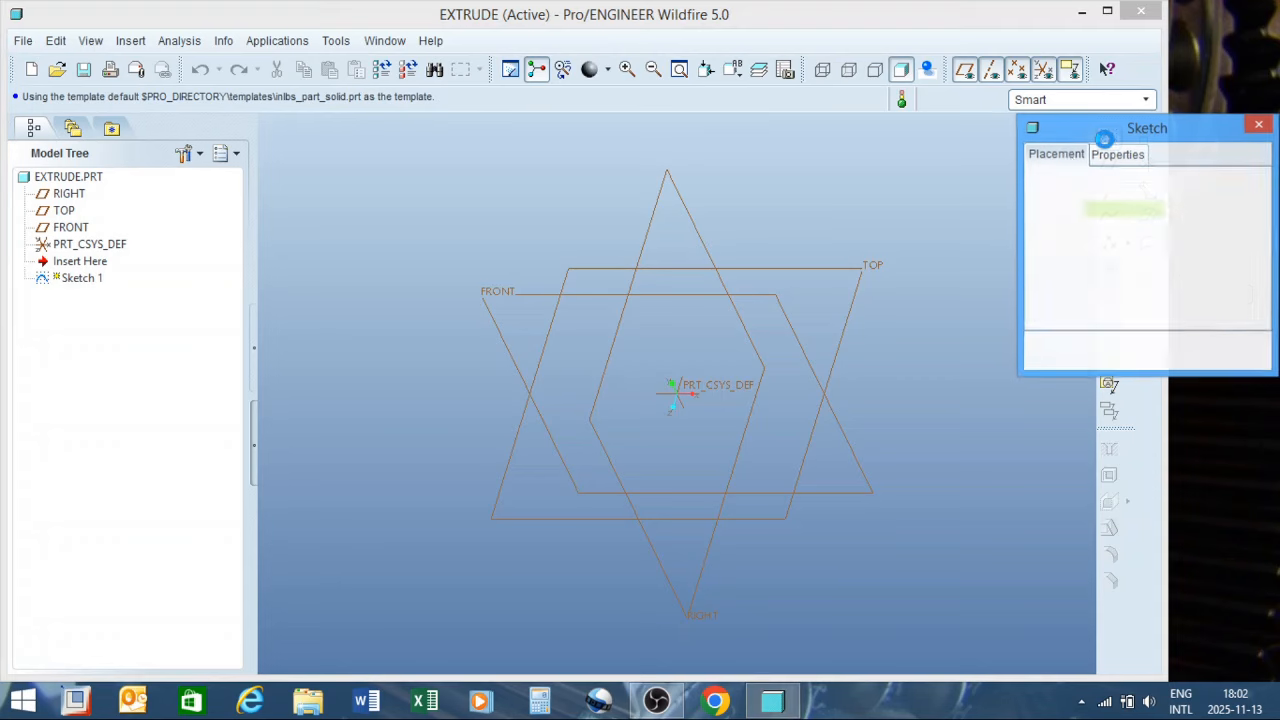
{"action": "left_click", "coordinate": [853, 298]}
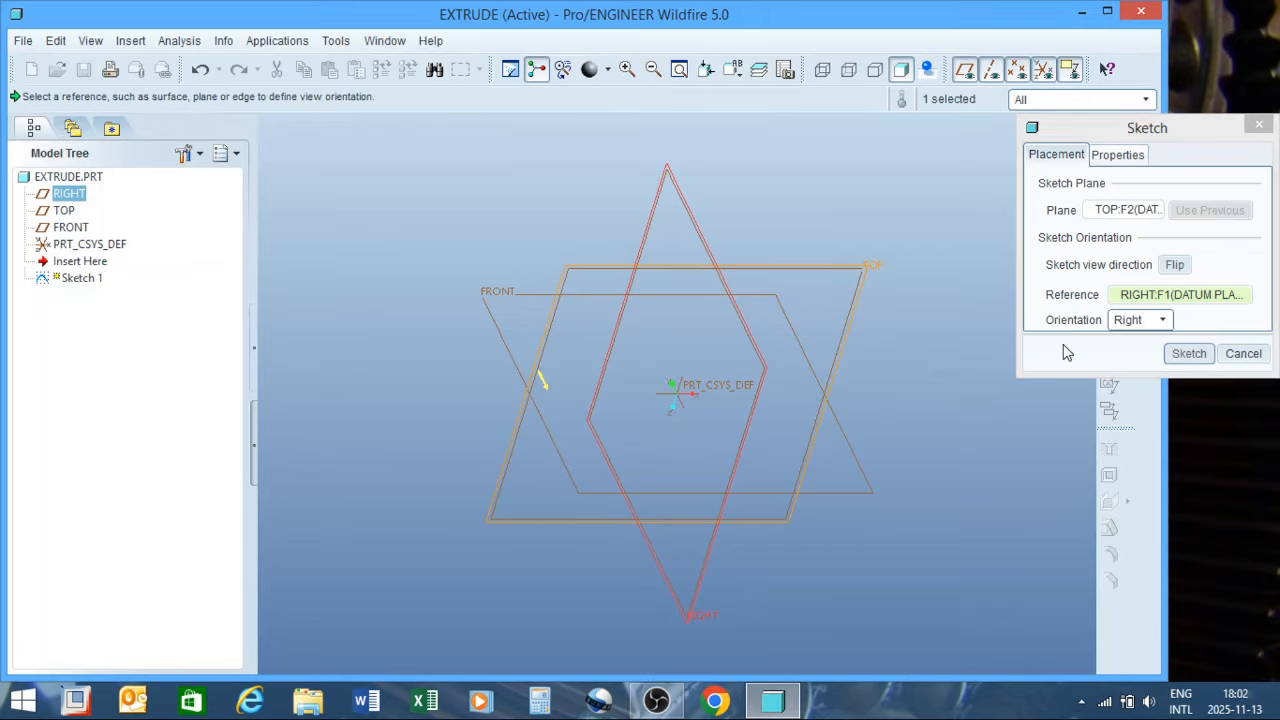
{"action": "left_click", "coordinate": [1188, 353]}
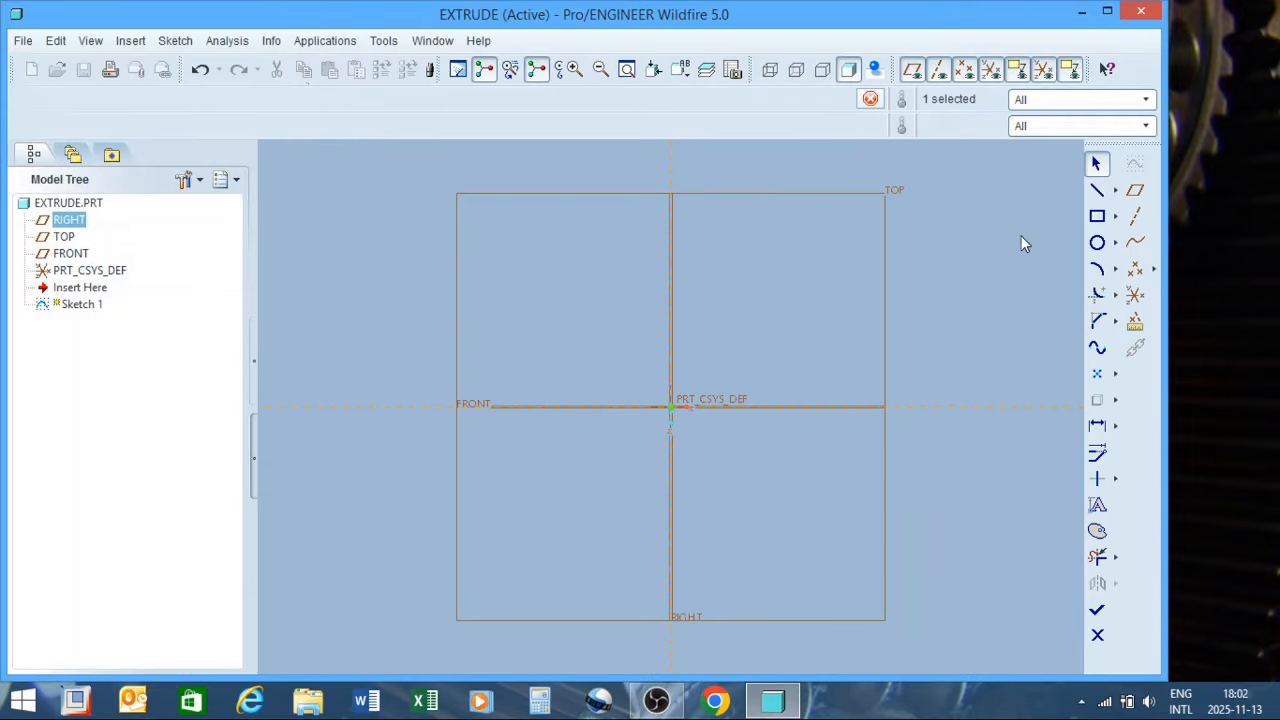
Sketch a circle centred on the origin, set its diameter to 20, and finish the sketch
{"action": "left_click", "coordinate": [1097, 245]}
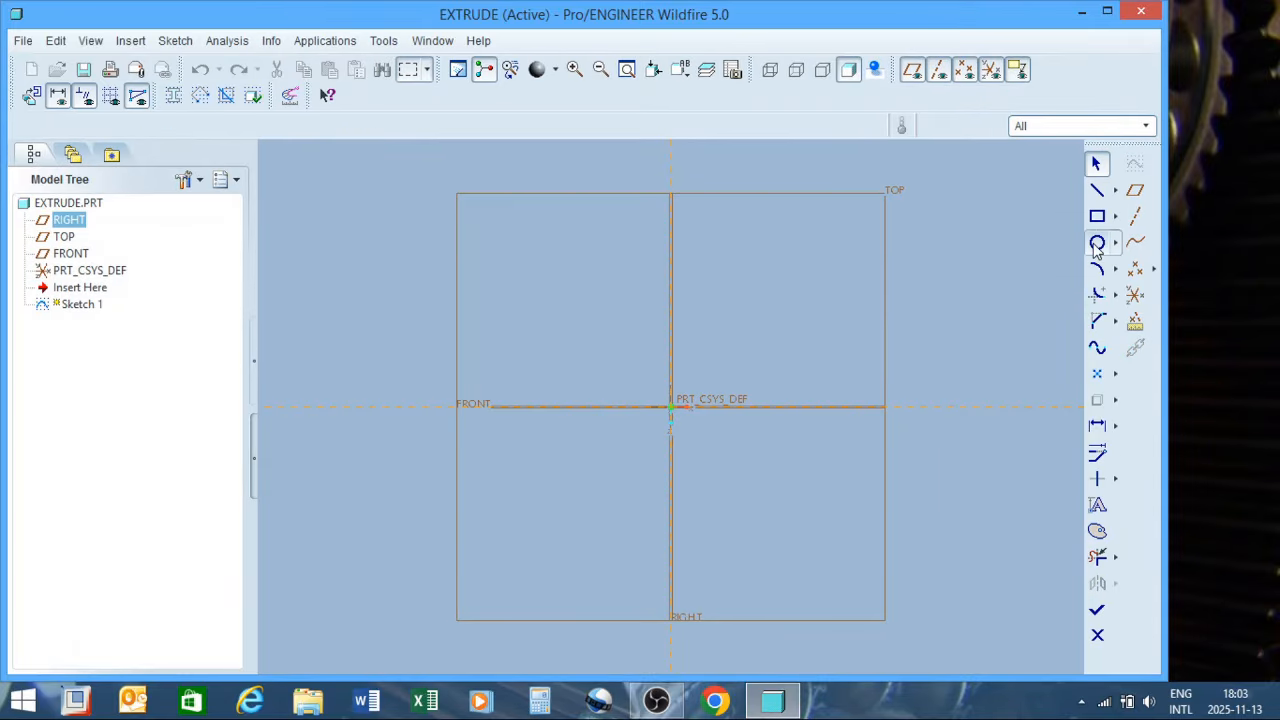
{"action": "left_click", "coordinate": [677, 411]}
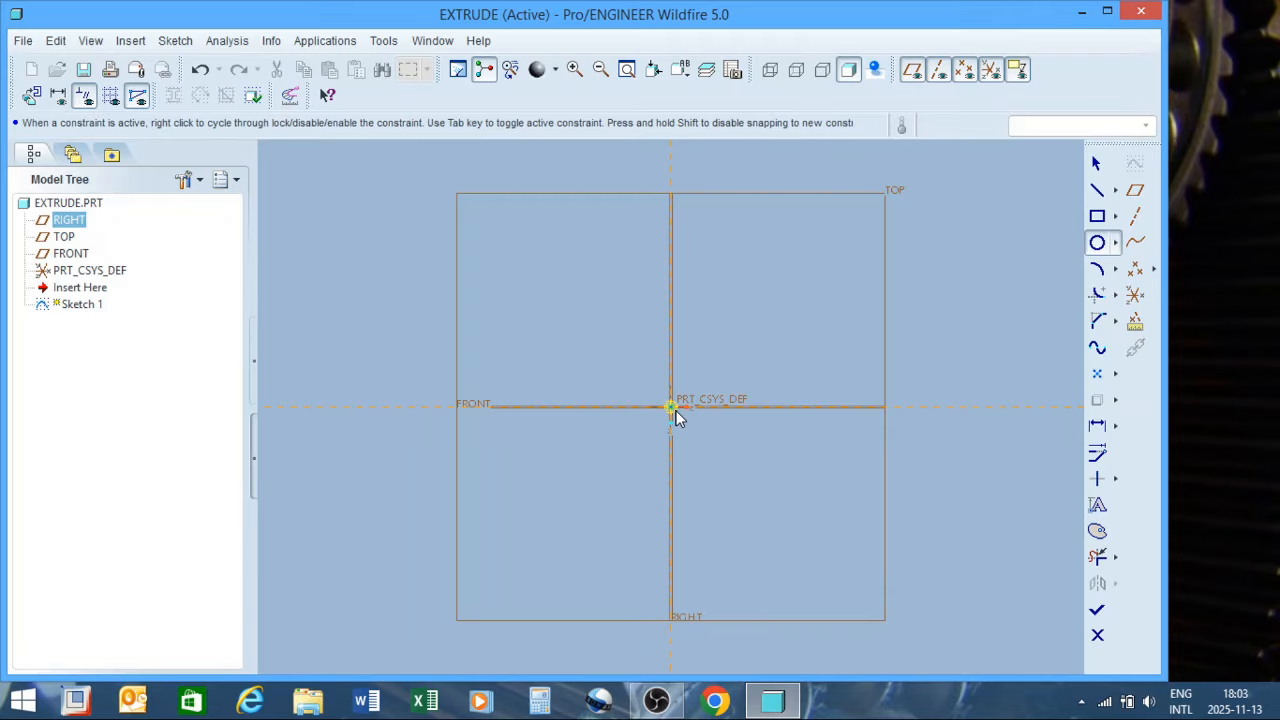
{"action": "left_click", "coordinate": [741, 323]}
{"action": "middle_click", "coordinate": [793, 261]}
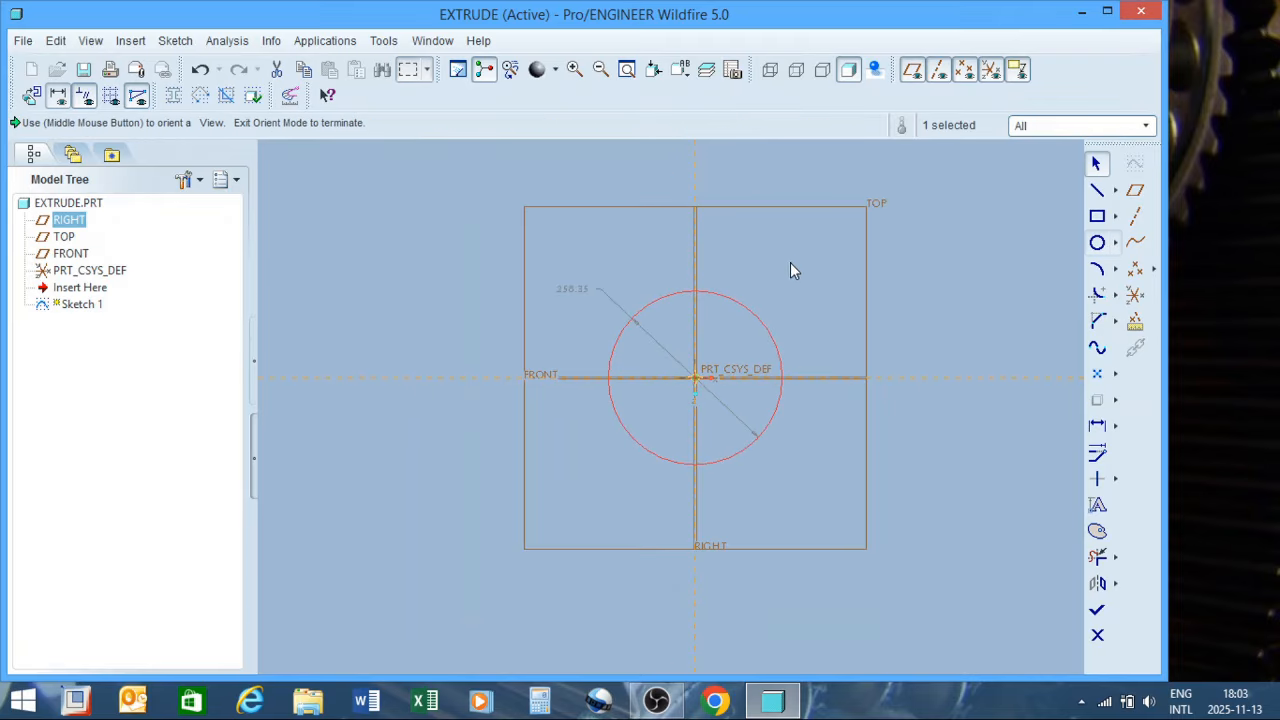
{"action": "double_click", "coordinate": [572, 289]}
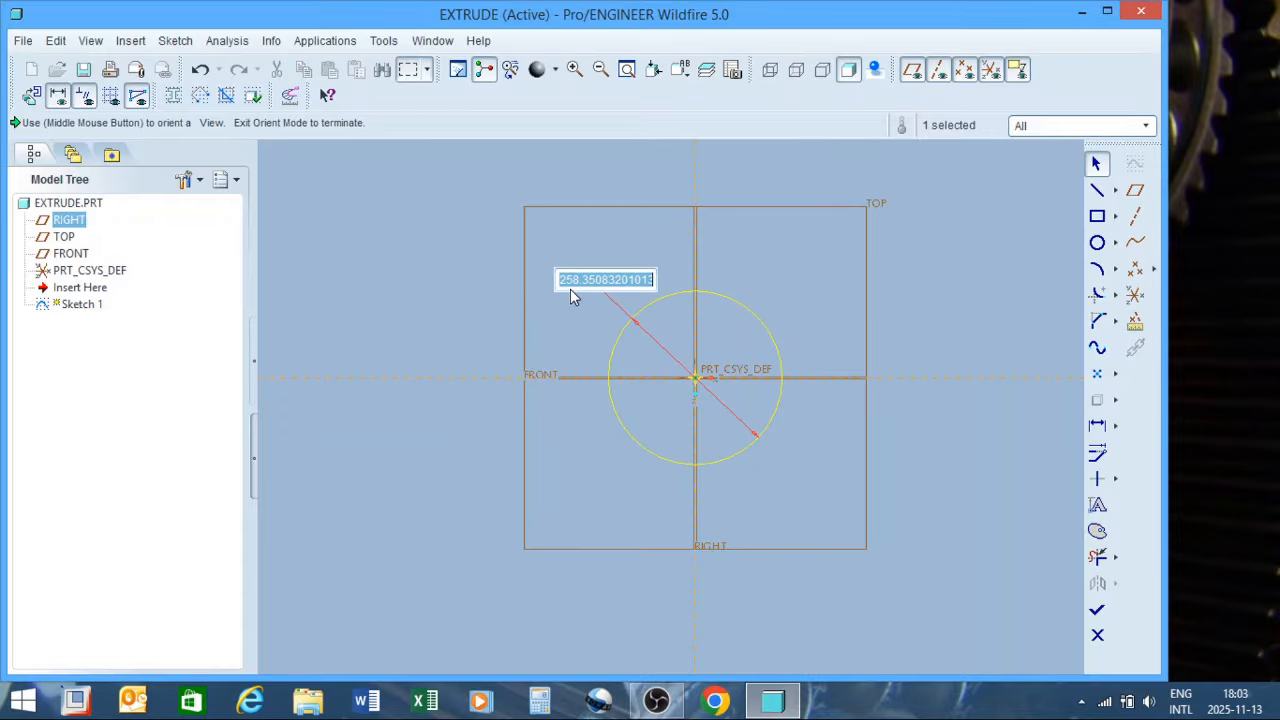
{"action": "type", "text": "20"}
{"action": "key", "text": "Return"}
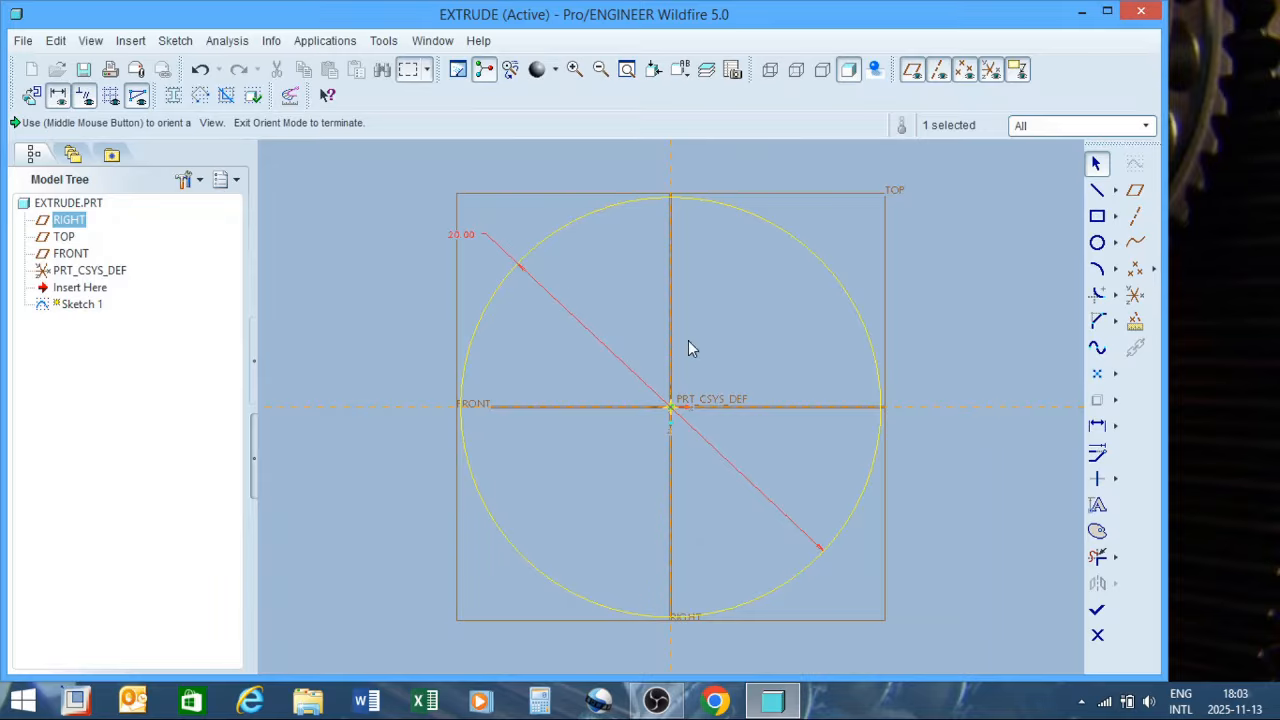
{"action": "left_click", "coordinate": [1096, 614]}
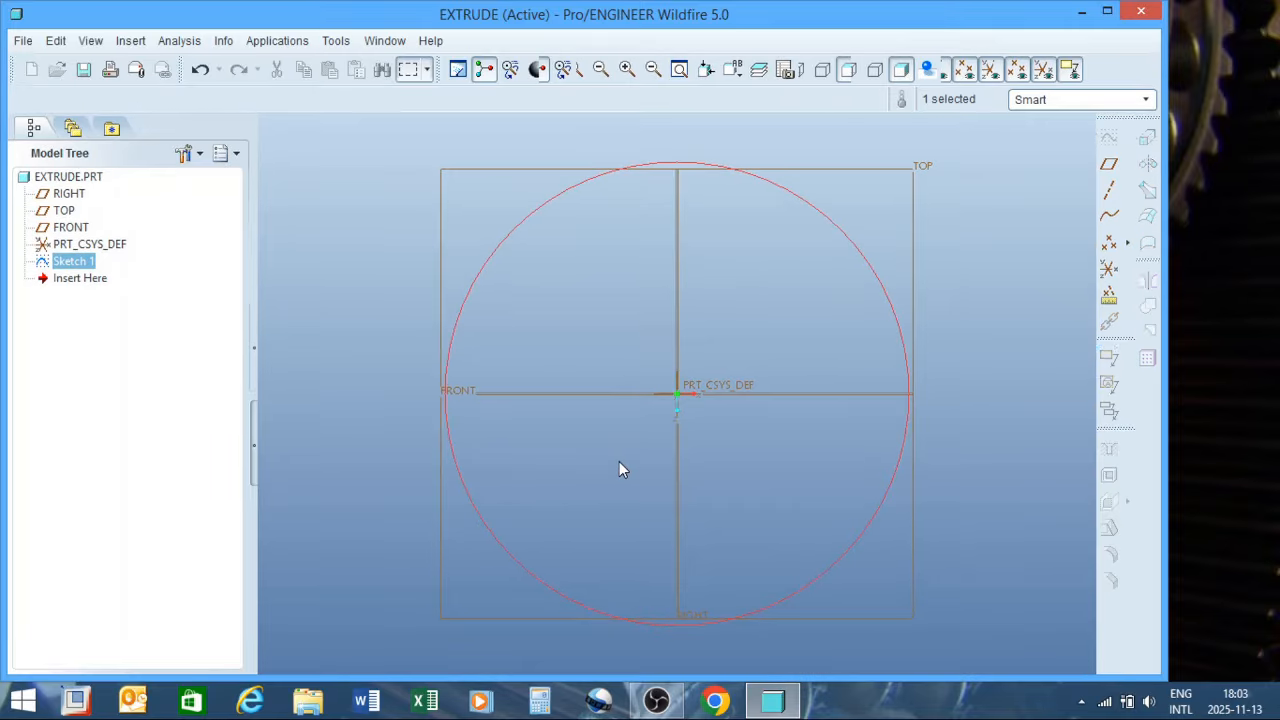
Extrude the sketched circle as a solid with a blind depth of 30
{"action": "scroll", "coordinate": [619, 462], "scroll_direction": "up", "scroll_amount": 3}
{"action": "mouse_move", "coordinate": [717, 474]}
{"action": "middle_mouse_down"}
{"action": "mouse_move", "coordinate": [689, 474]}
{"action": "mouse_move", "coordinate": [690, 495]}
{"action": "middle_mouse_up"}
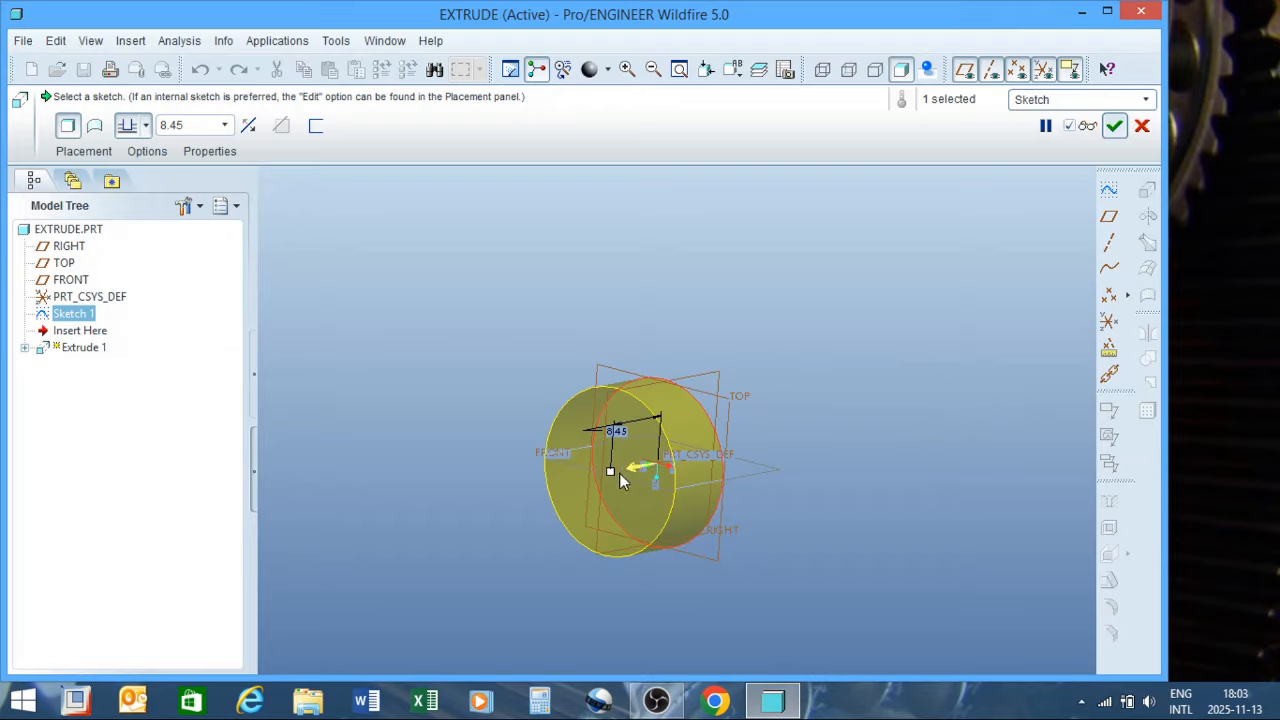
{"action": "left_click_drag", "start_coordinate": [612, 471], "coordinate": [519, 482]}
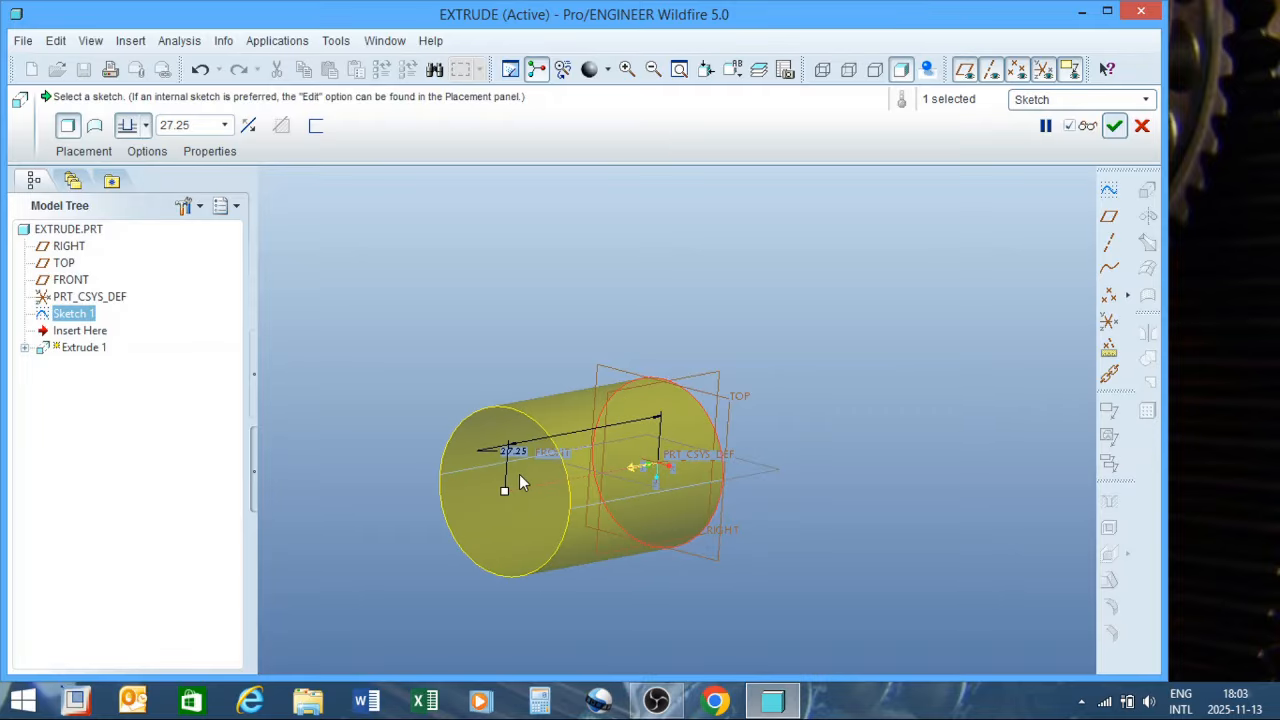
{"action": "double_click", "coordinate": [517, 456]}
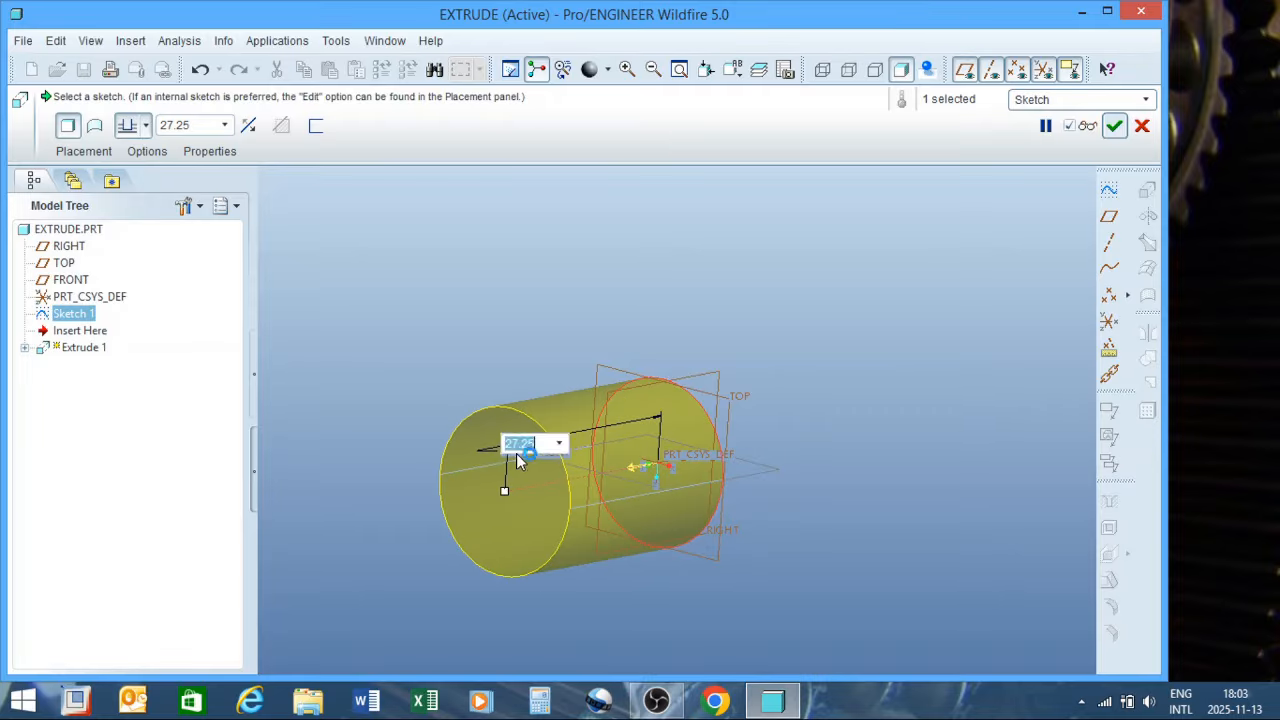
{"action": "type", "text": "30"}
{"action": "key", "text": "Return"}
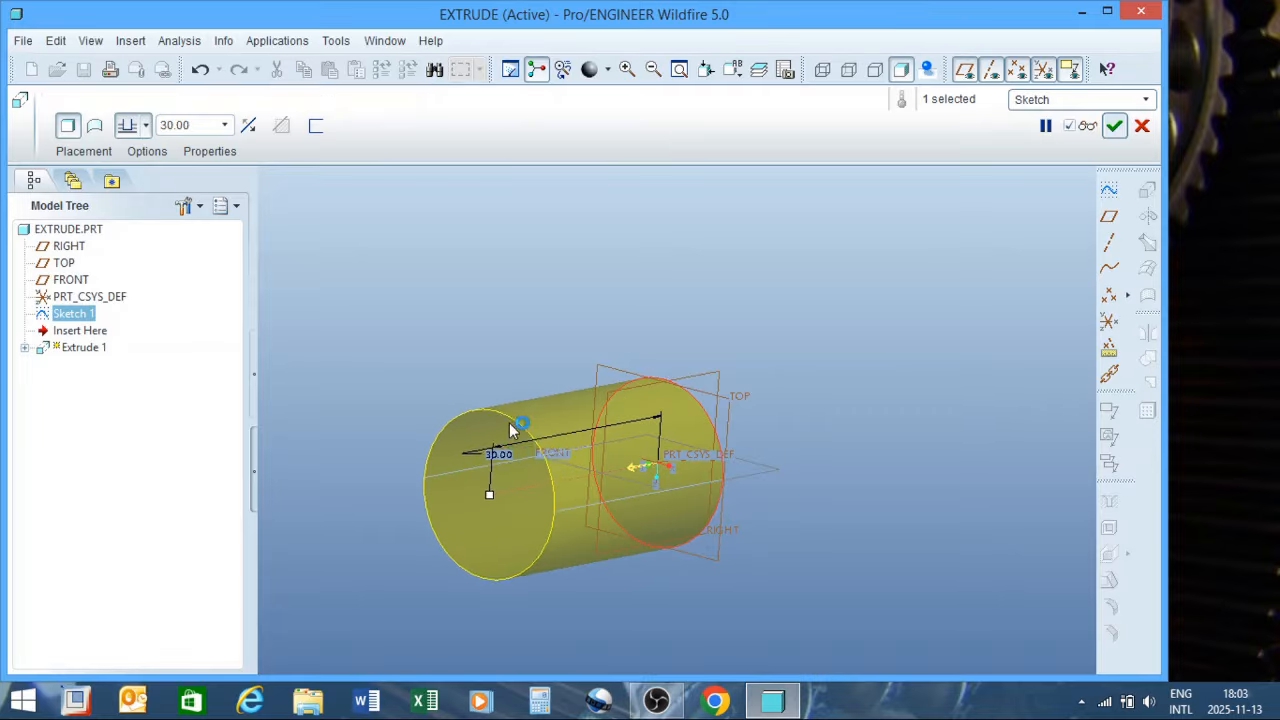
Set the extrusion depth to 35, make it symmetric about the sketch plane, and complete the feature
{"action": "double_click", "coordinate": [207, 124]}
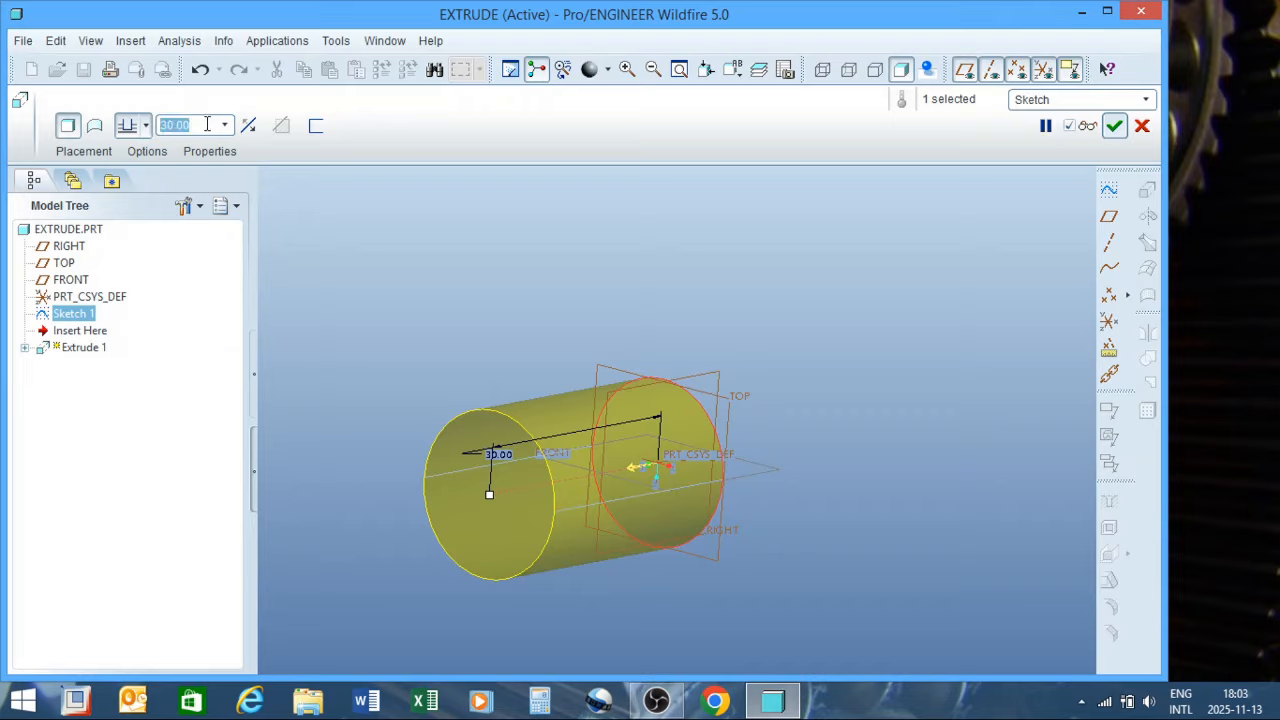
{"action": "type", "text": "3"}
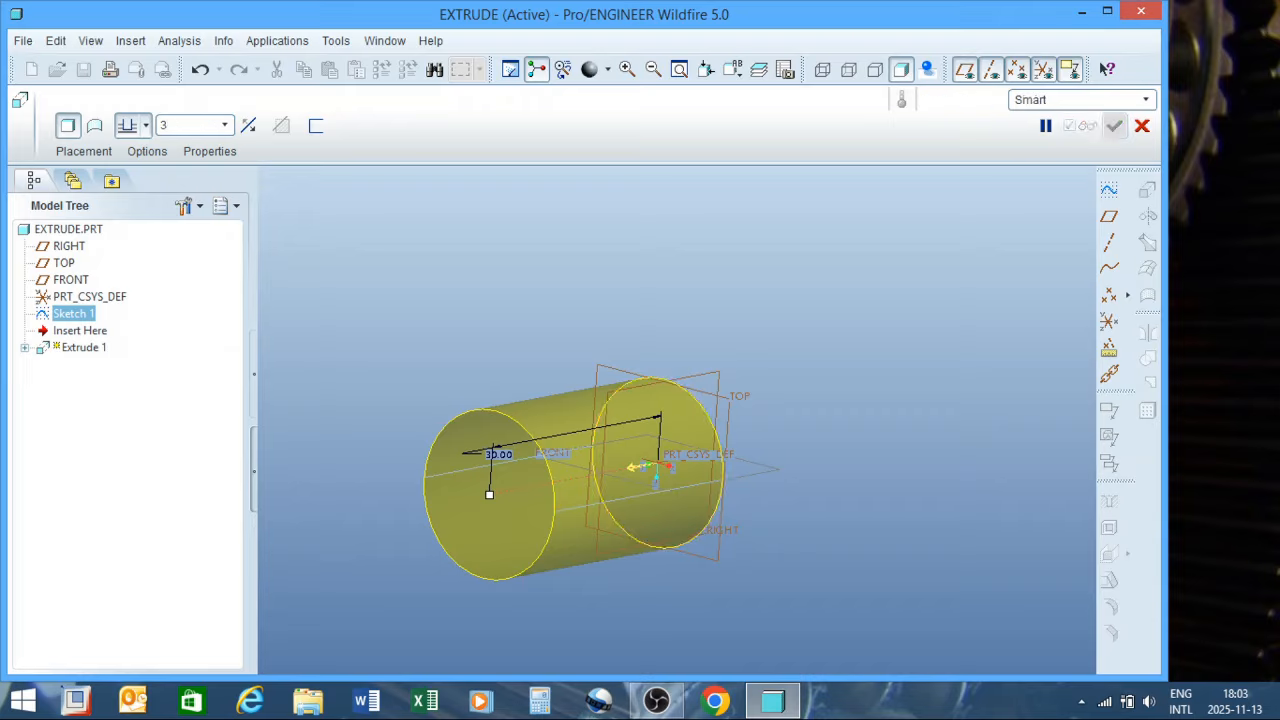
{"action": "type", "text": "5"}
{"action": "key", "text": "Return"}
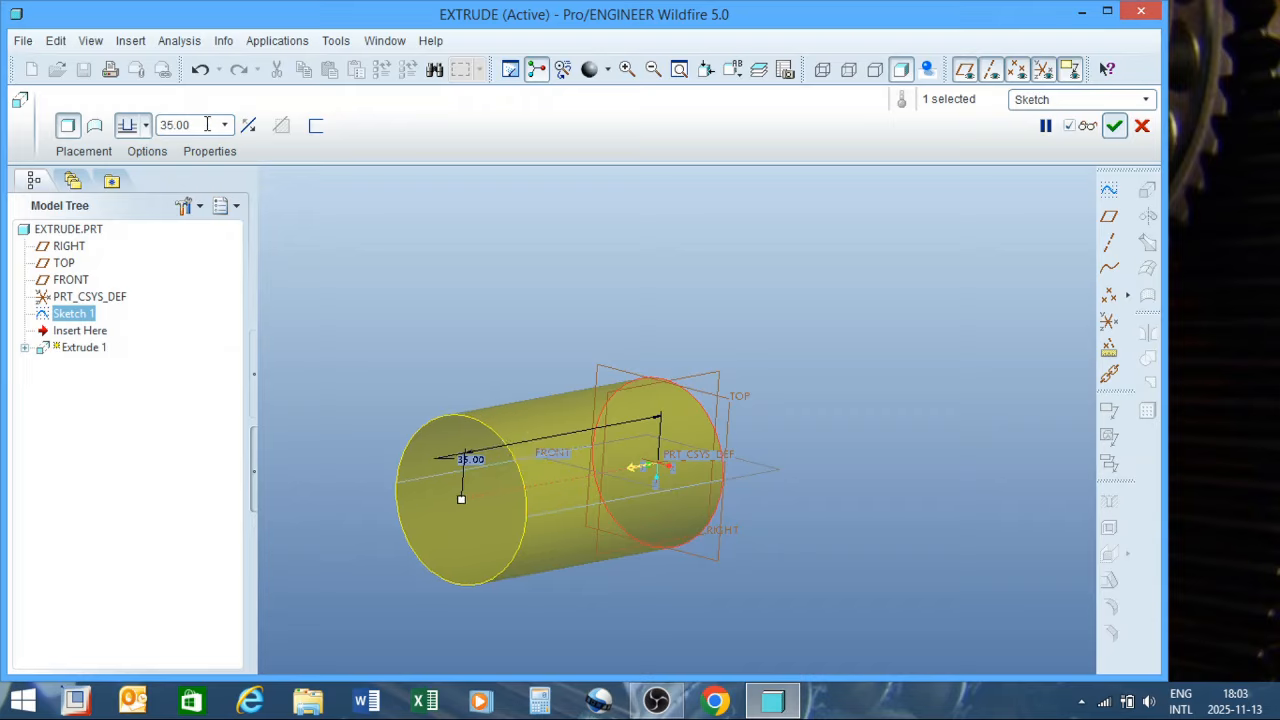
{"action": "left_click", "coordinate": [146, 126]}
{"action": "left_click", "coordinate": [136, 176]}
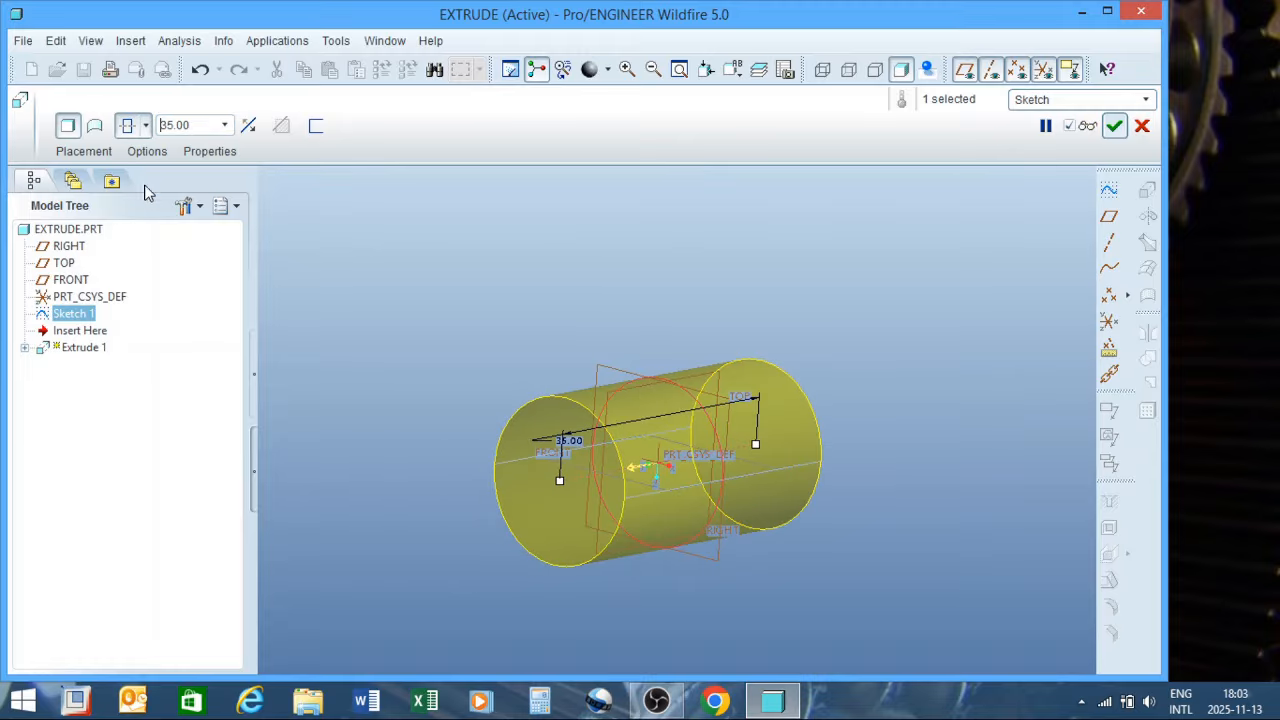
{"action": "middle_click", "coordinate": [725, 276]}
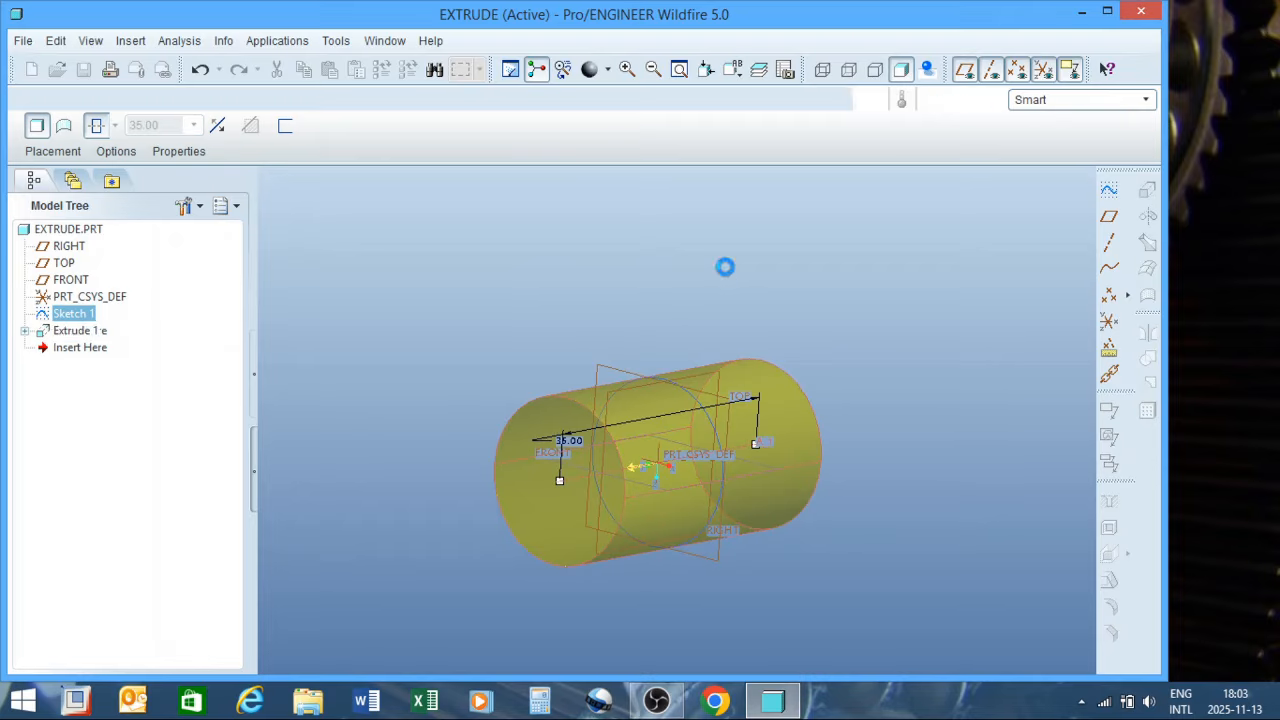
{"action": "mouse_move", "coordinate": [612, 333]}
{"action": "middle_mouse_down"}
{"action": "mouse_move", "coordinate": [654, 334]}
{"action": "mouse_move", "coordinate": [600, 314]}
{"action": "mouse_move", "coordinate": [600, 334]}
{"action": "middle_mouse_up"}
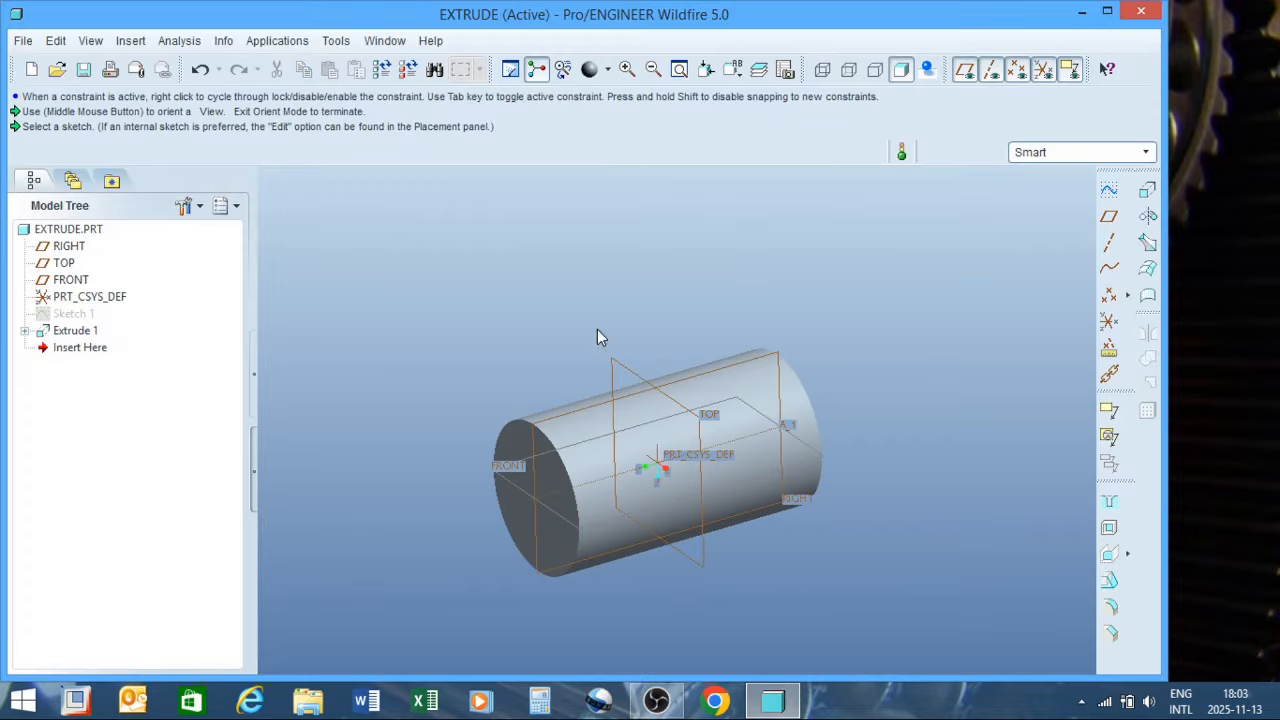
Undo the cylinder extrusion and its circle sketch, and return the model to the default orientation
{"action": "left_click", "coordinate": [196, 74]}
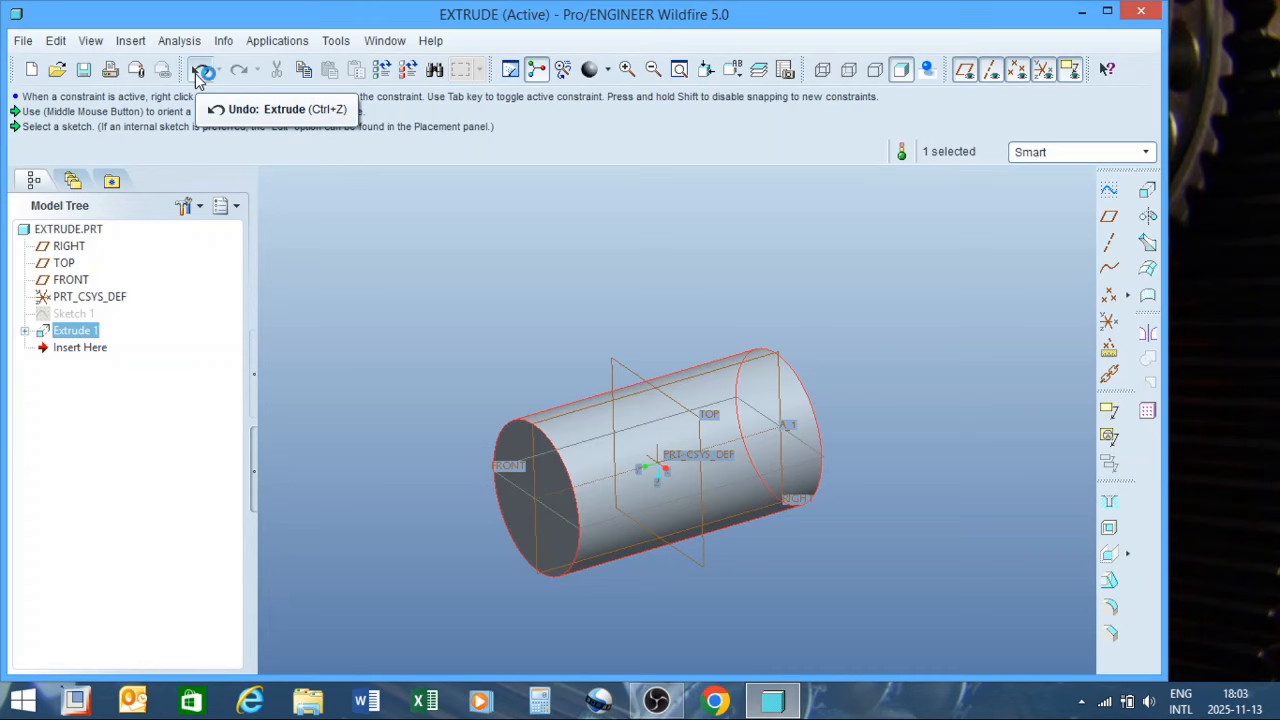
{"action": "left_click", "coordinate": [196, 74]}
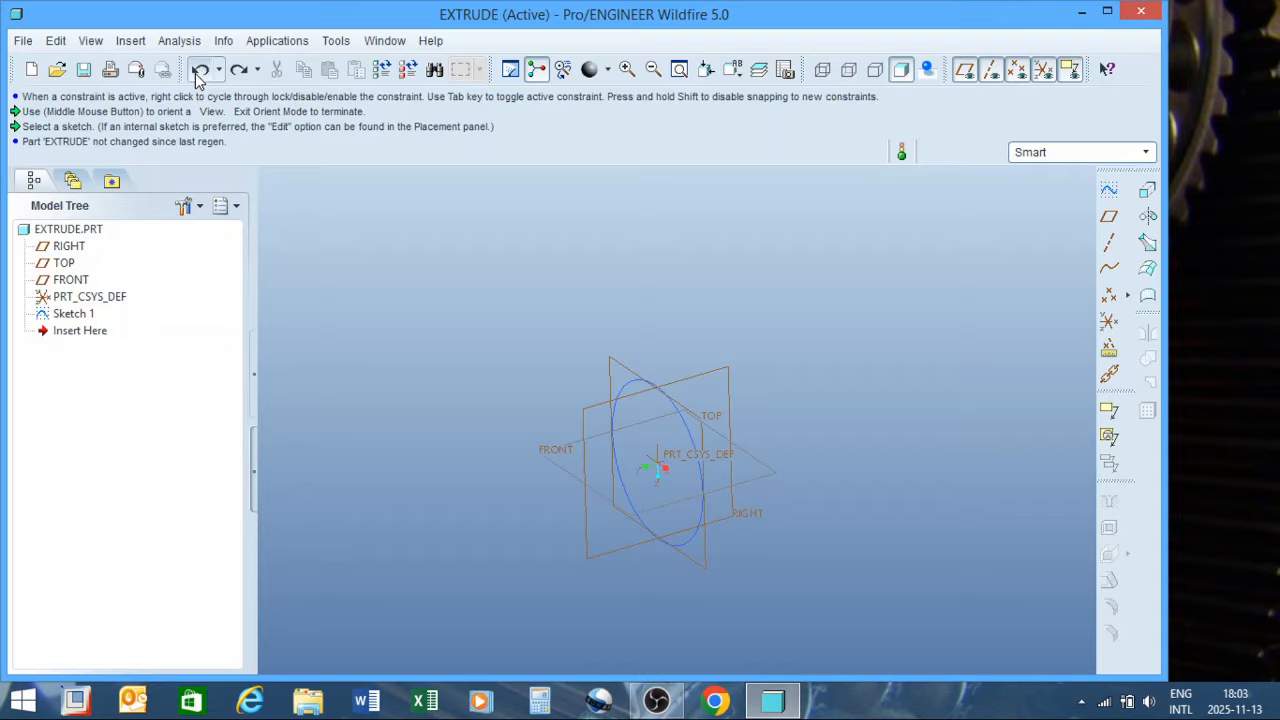
{"action": "left_click", "coordinate": [199, 72]}
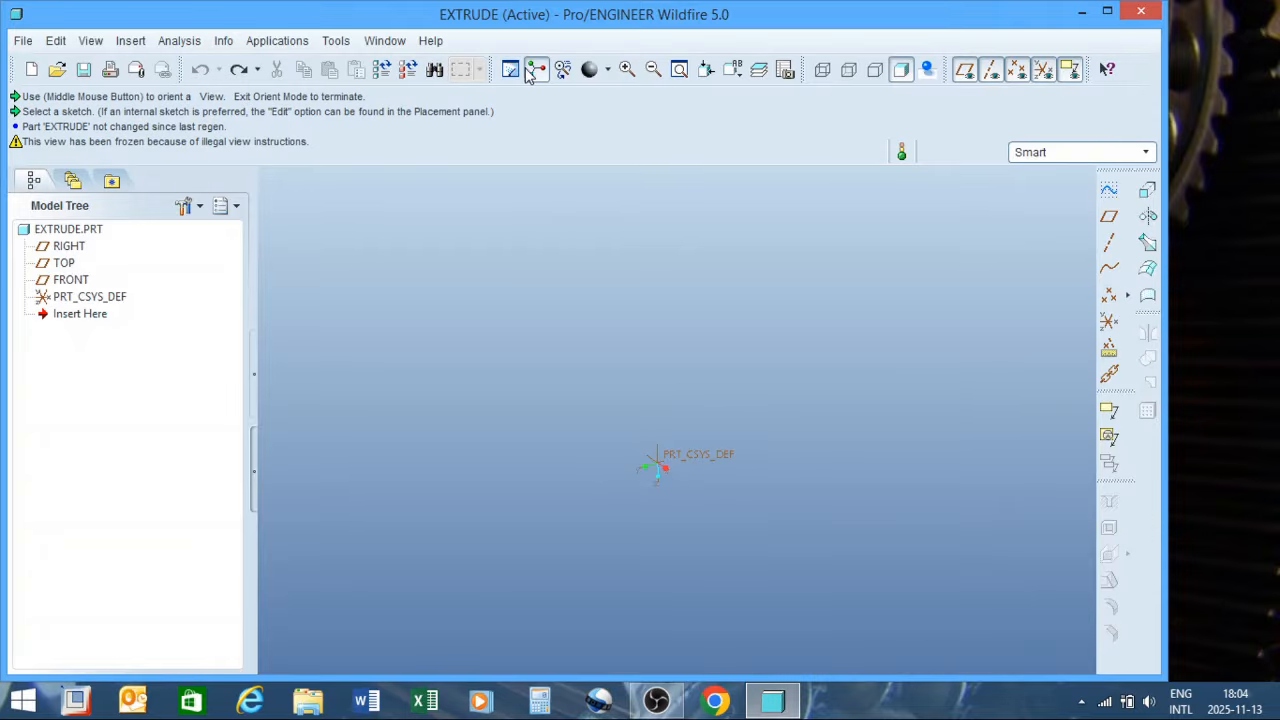
{"action": "left_click", "coordinate": [679, 69]}
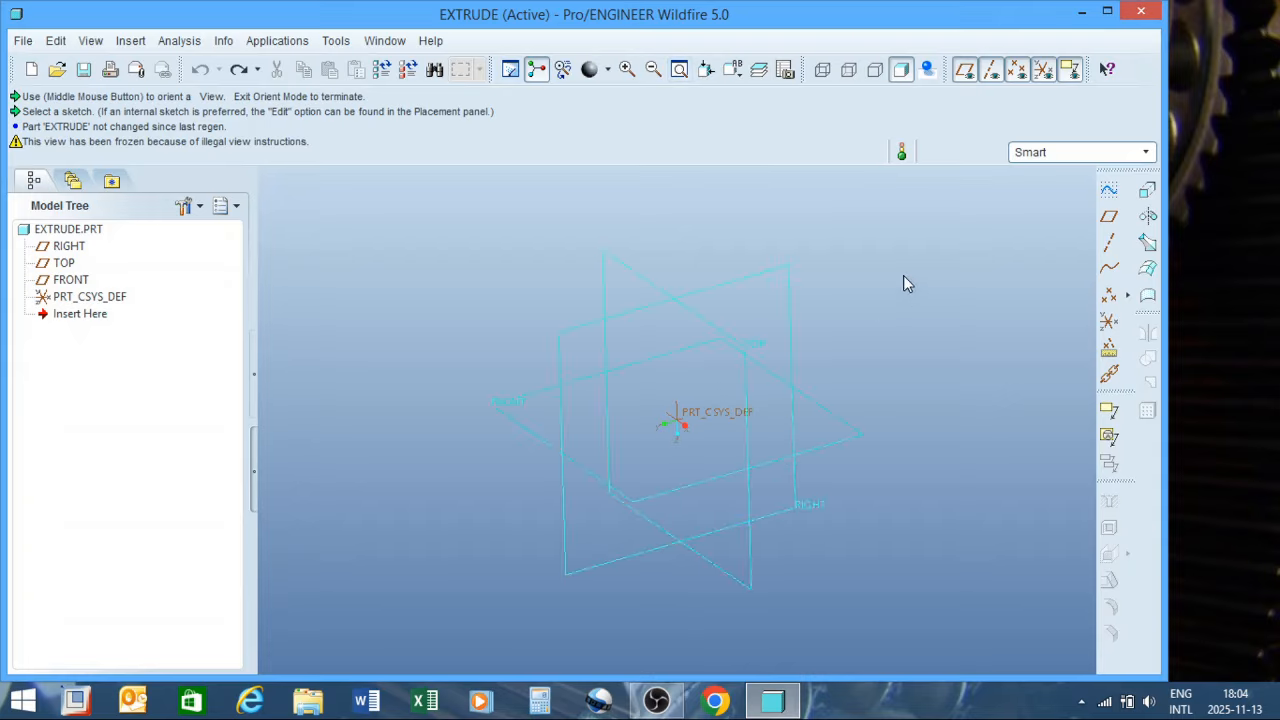
{"action": "left_click", "coordinate": [732, 69]}
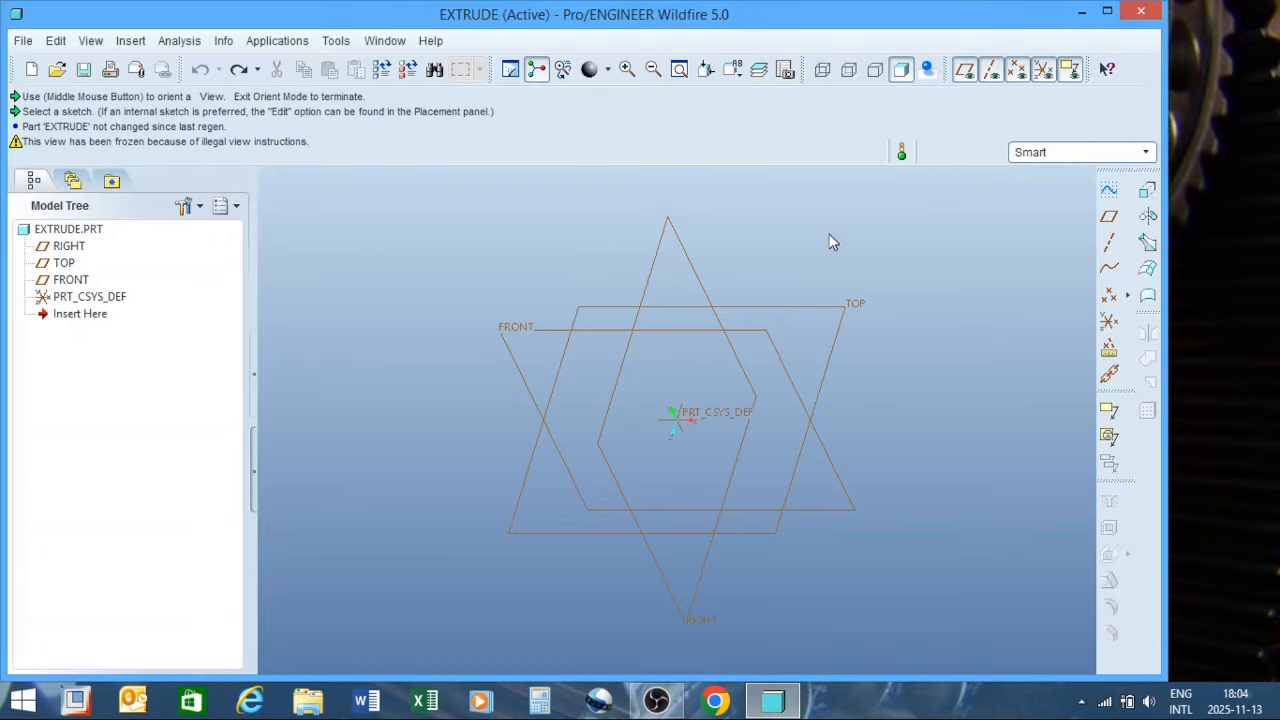
Start an Extrude feature and define its internal sketch on the TOP plane, with the RIGHT plane as the right-facing reference
{"action": "left_click", "coordinate": [1147, 193]}
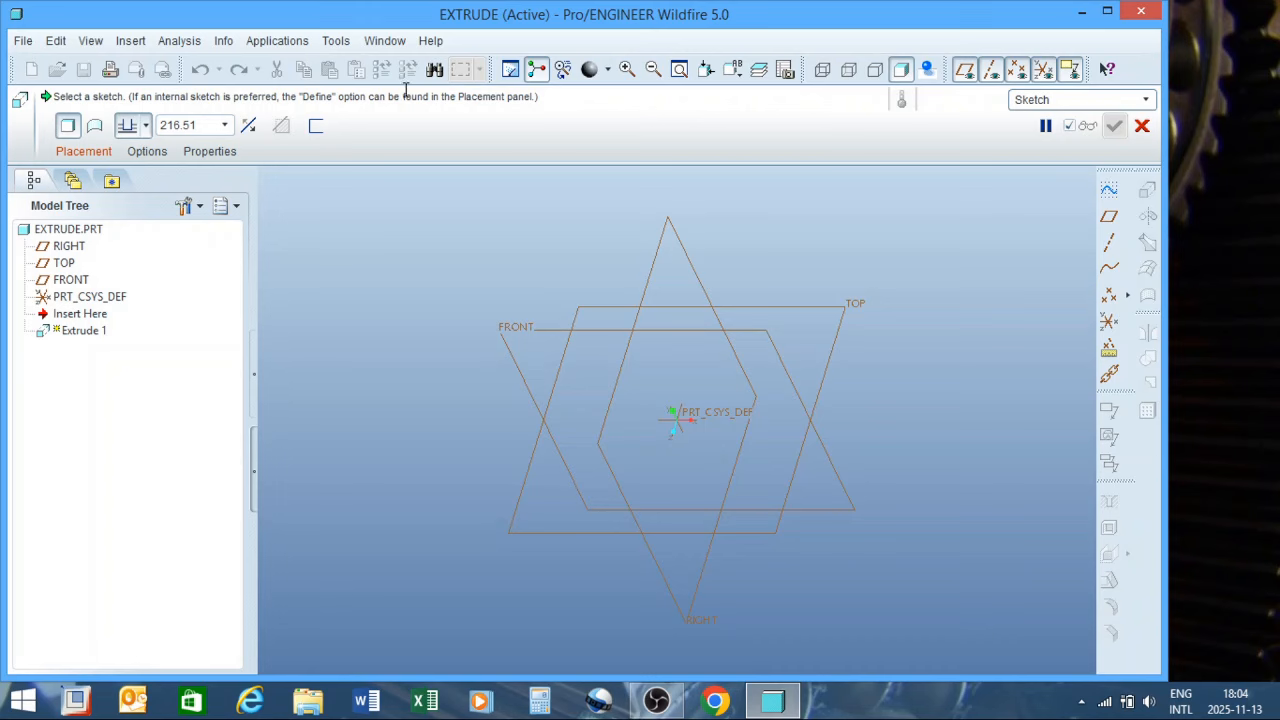
{"action": "left_click", "coordinate": [80, 154]}
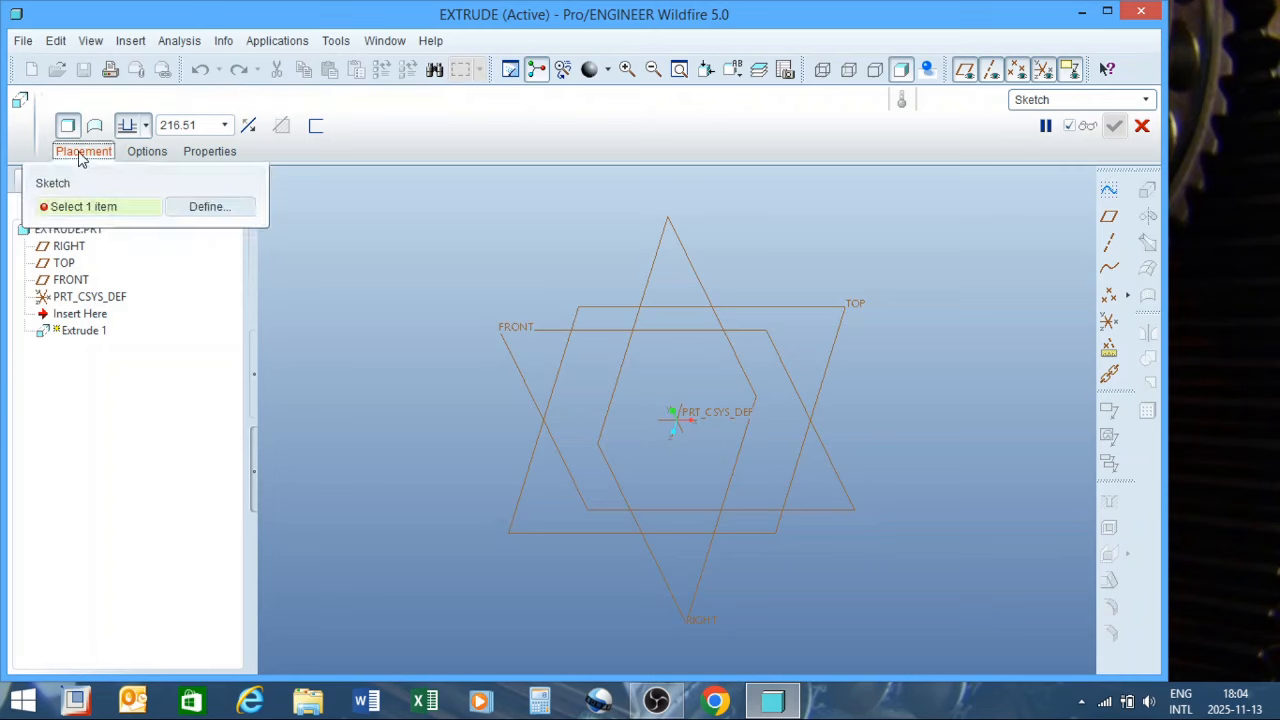
{"action": "left_click", "coordinate": [207, 208]}
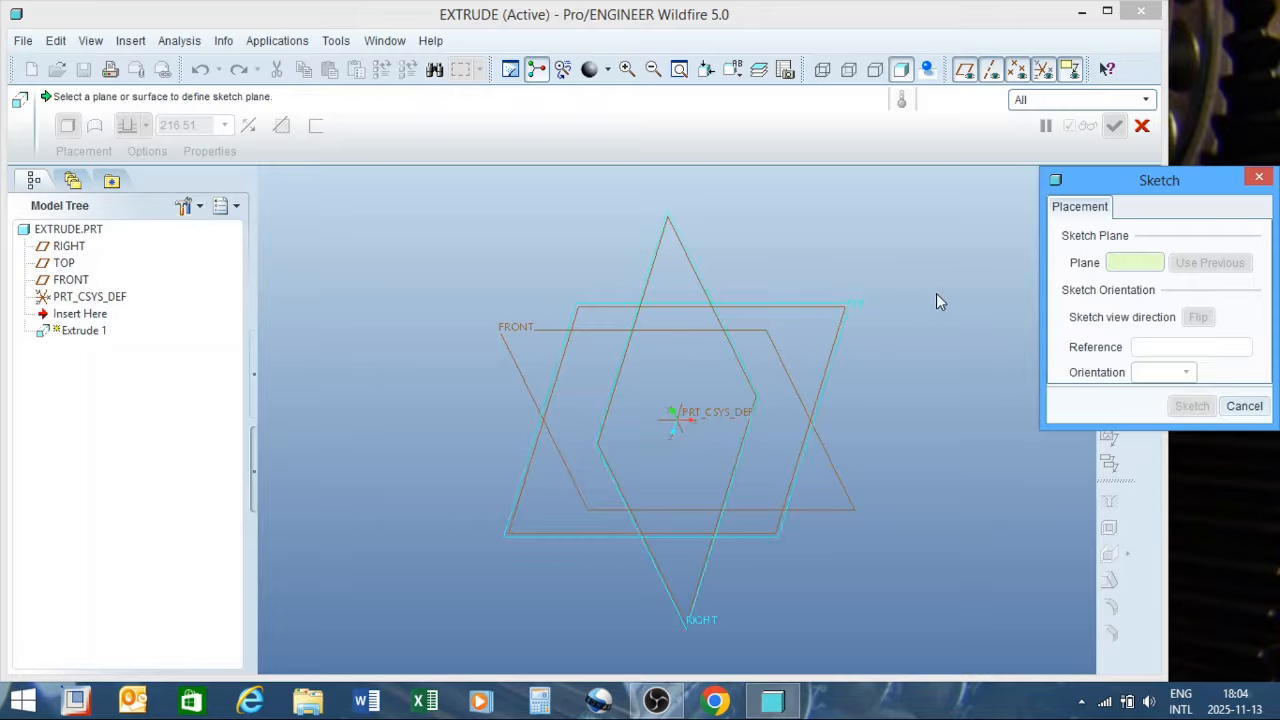
{"action": "left_click", "coordinate": [811, 306]}
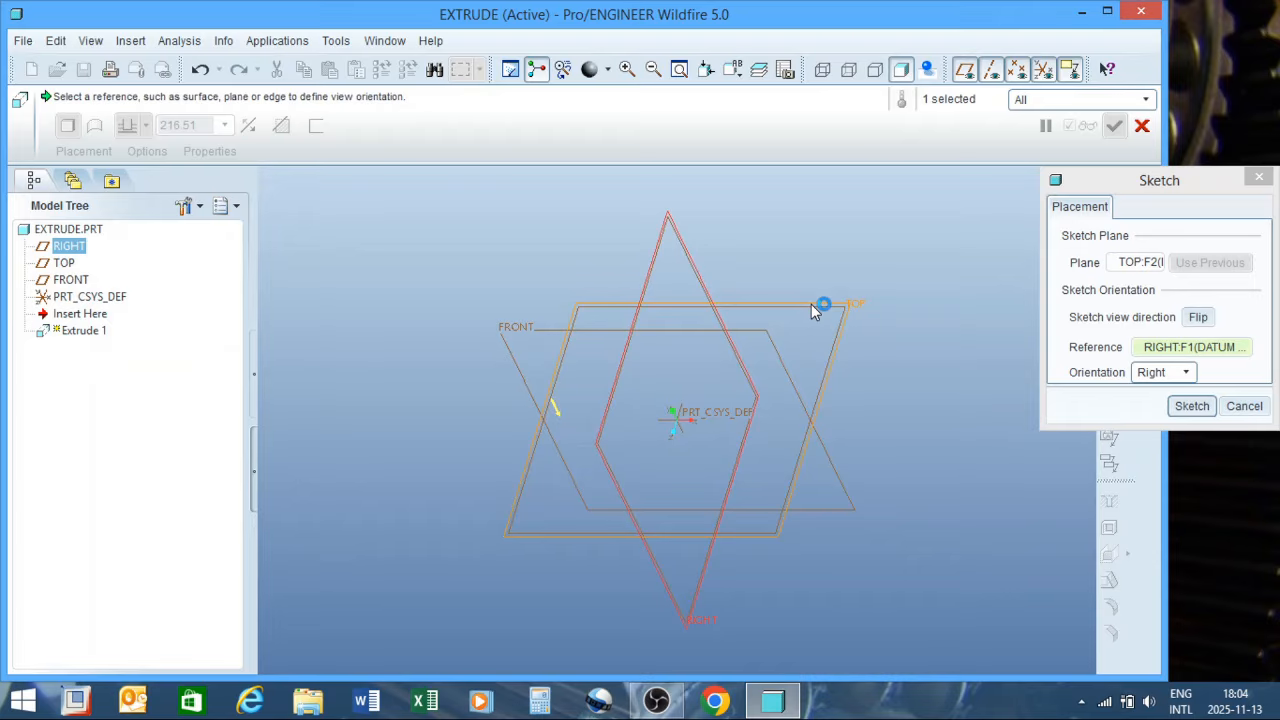
{"action": "left_click", "coordinate": [1196, 409]}
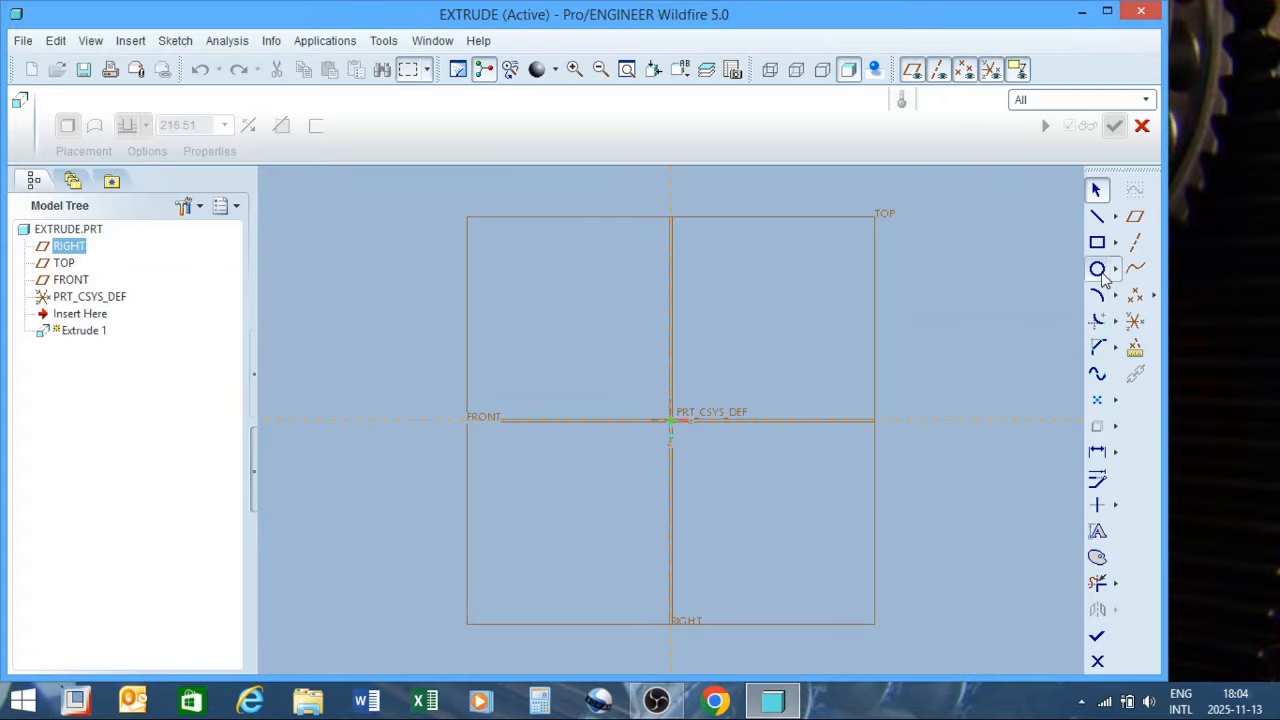
Sketch a circle centred on the origin, set its diameter to 20, and finish the internal sketch
{"action": "left_click", "coordinate": [1099, 271]}
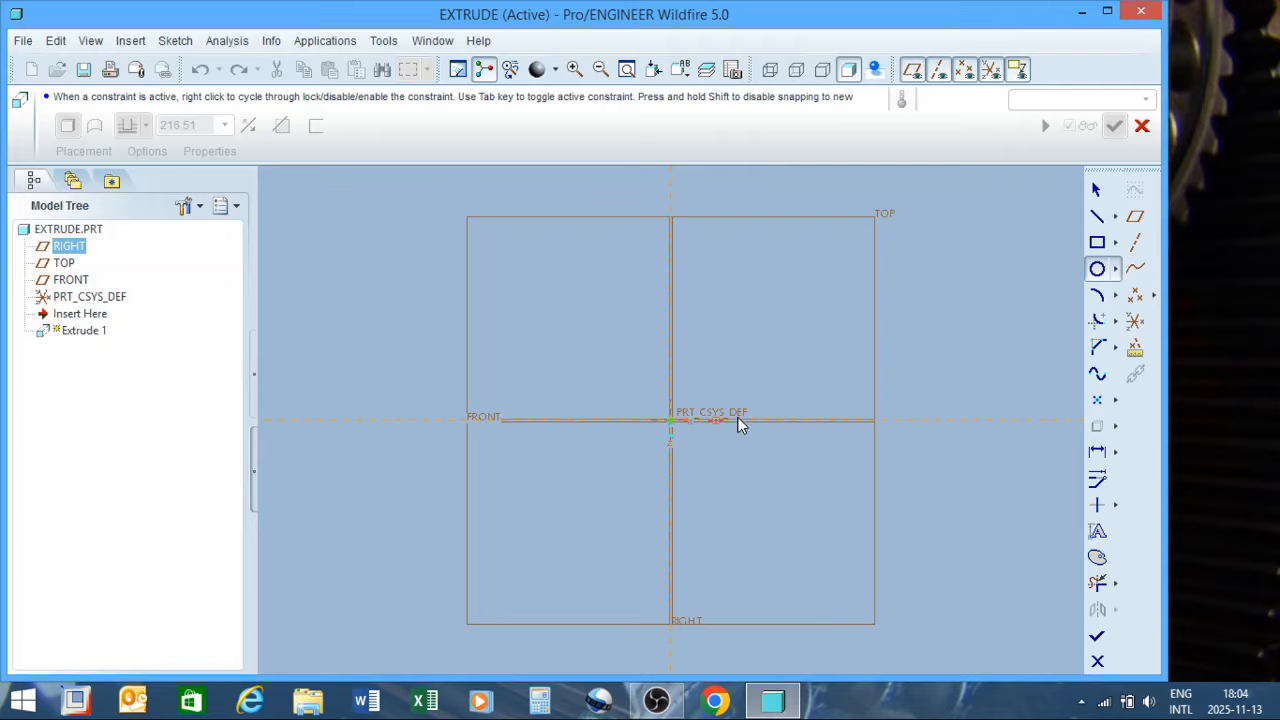
{"action": "left_click", "coordinate": [672, 423]}
{"action": "left_click", "coordinate": [751, 351]}
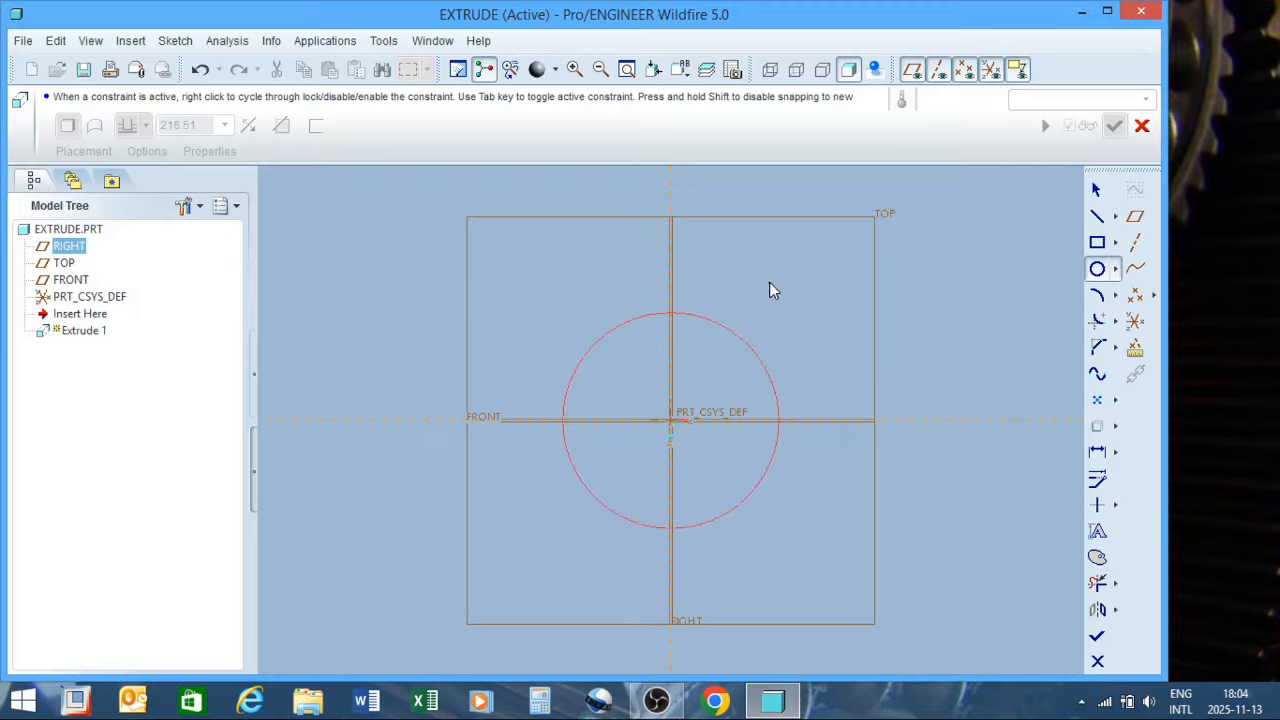
{"action": "middle_click", "coordinate": [769, 284]}
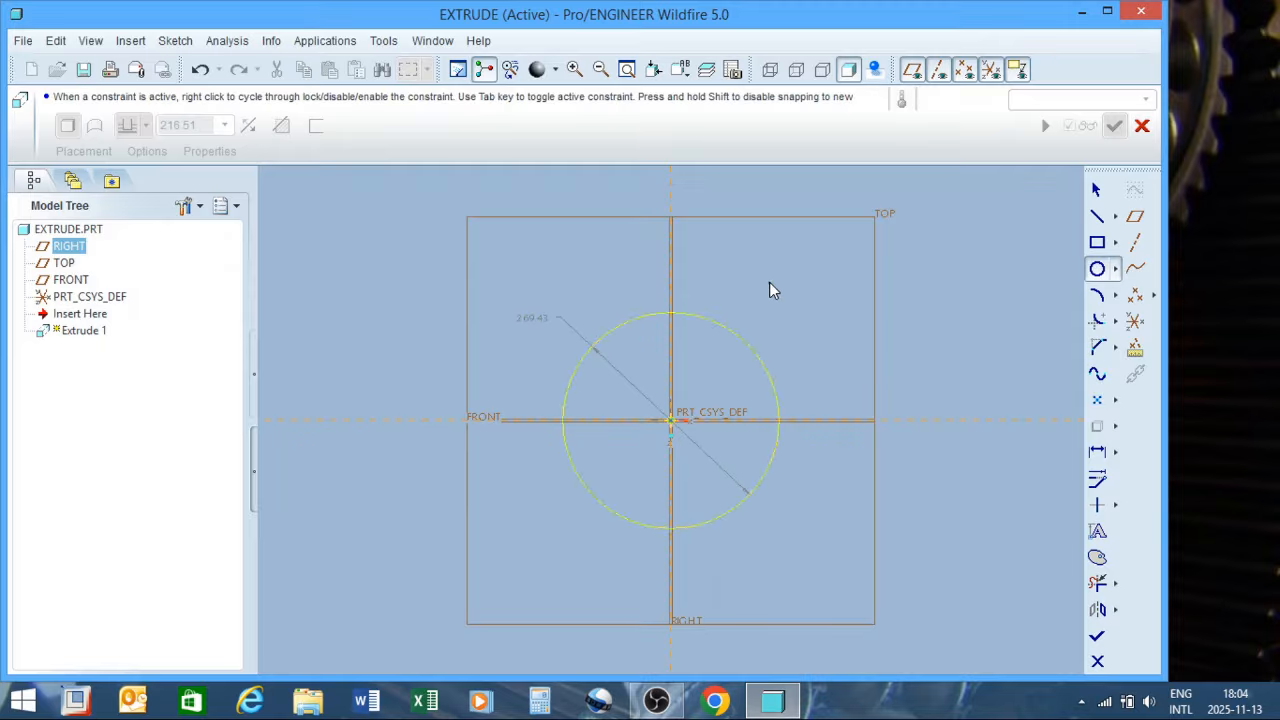
{"action": "double_click", "coordinate": [546, 318]}
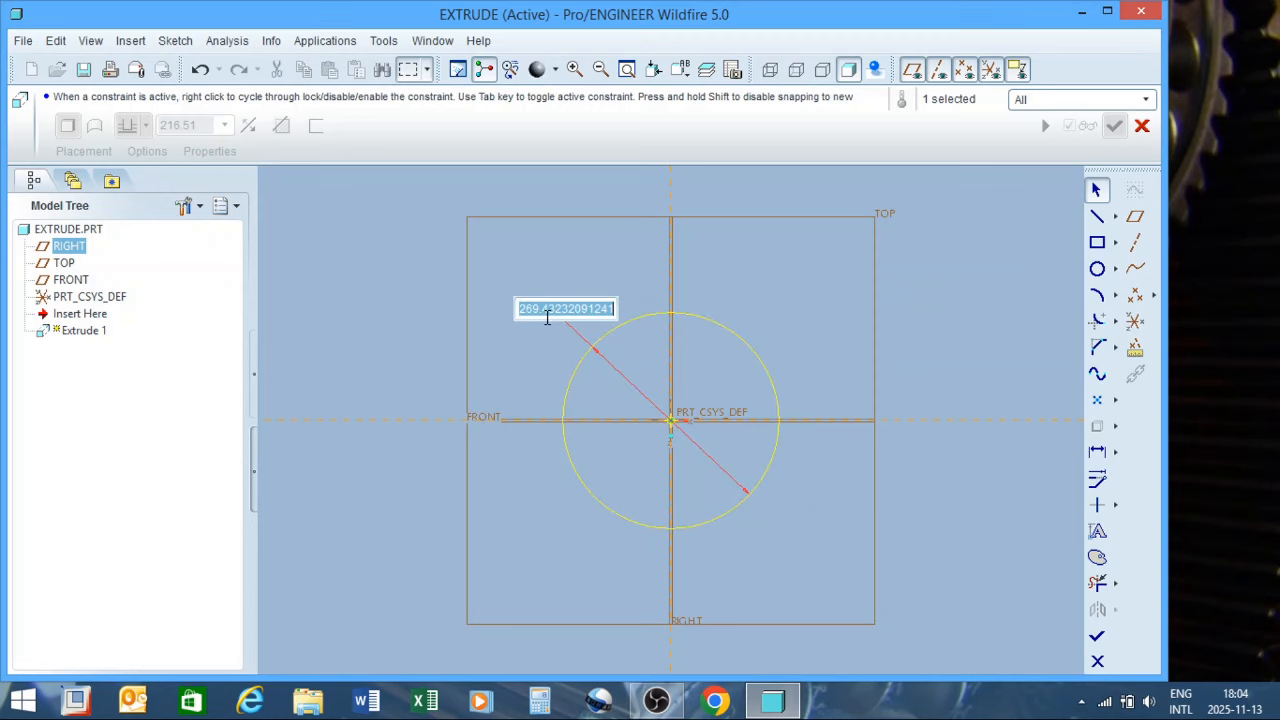
{"action": "type", "text": "20"}
{"action": "key", "text": "Return"}
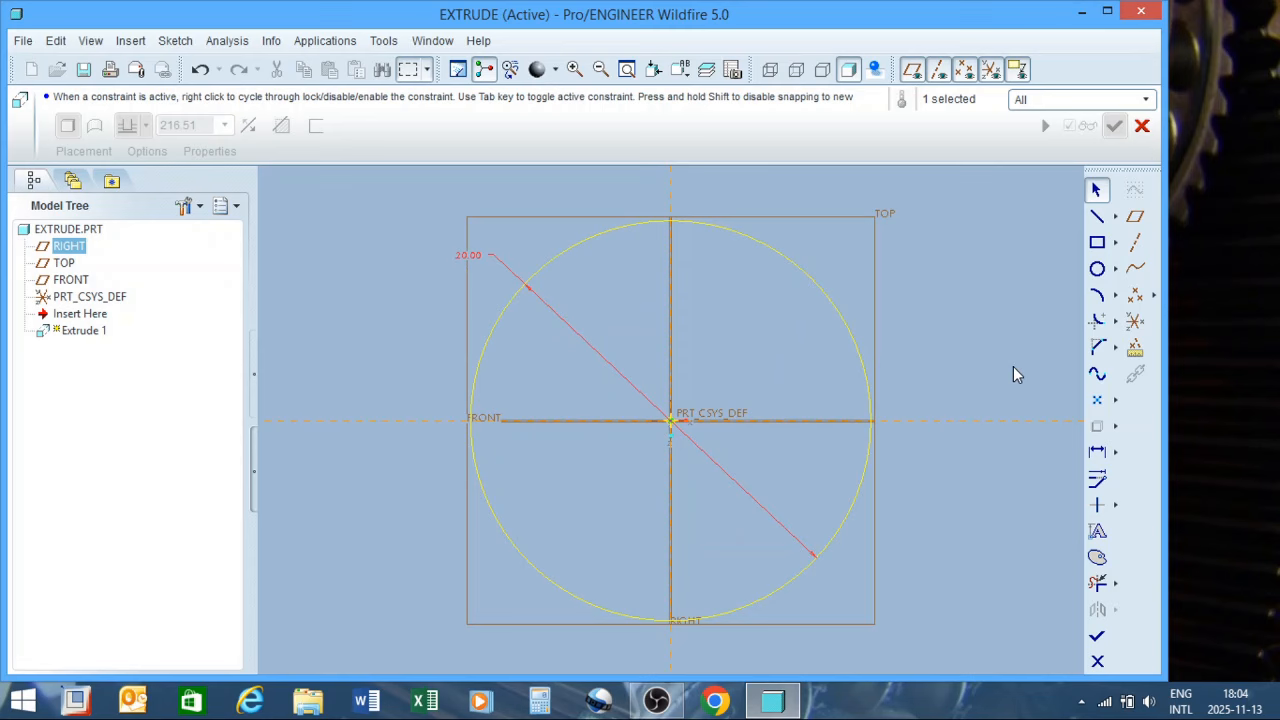
{"action": "left_click", "coordinate": [1097, 637]}
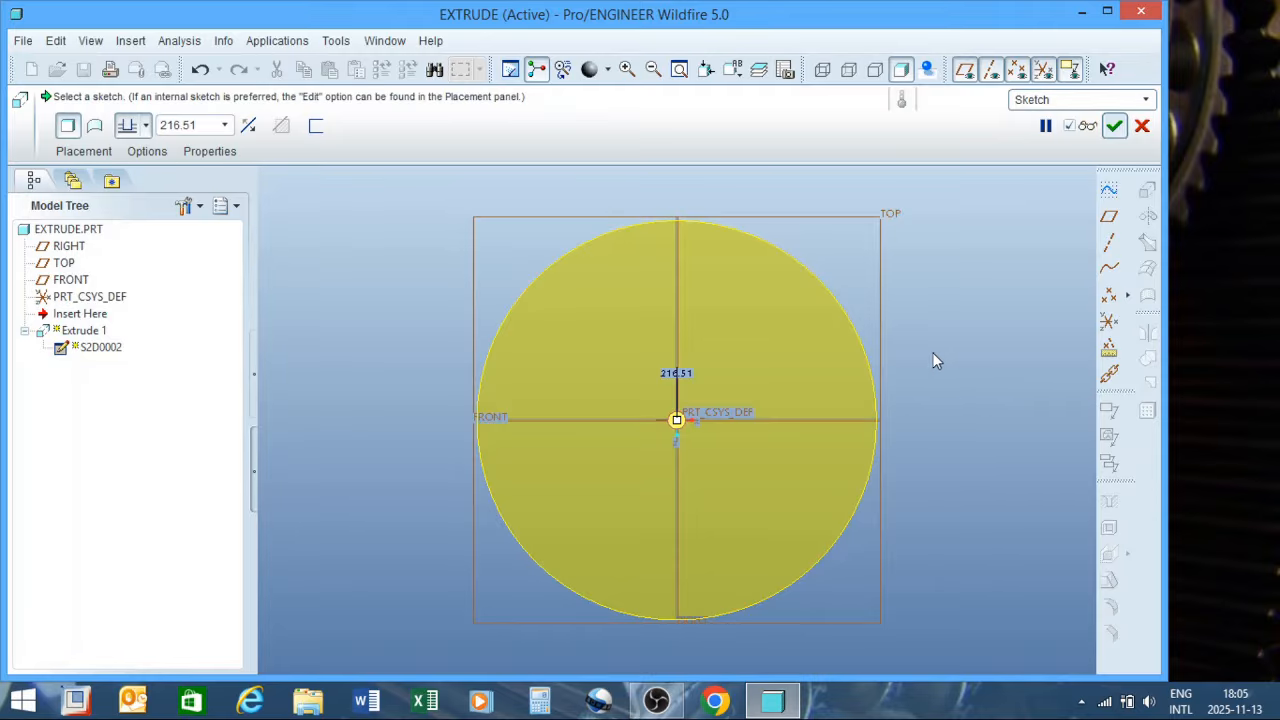
Make the extrusion symmetric about the sketch plane and set its total depth to 100
{"action": "middle_click_drag", "start_coordinate": [918, 316], "coordinate": [881, 391]}
{"action": "scroll", "coordinate": [924, 300], "scroll_direction": "up", "scroll_amount": 4}
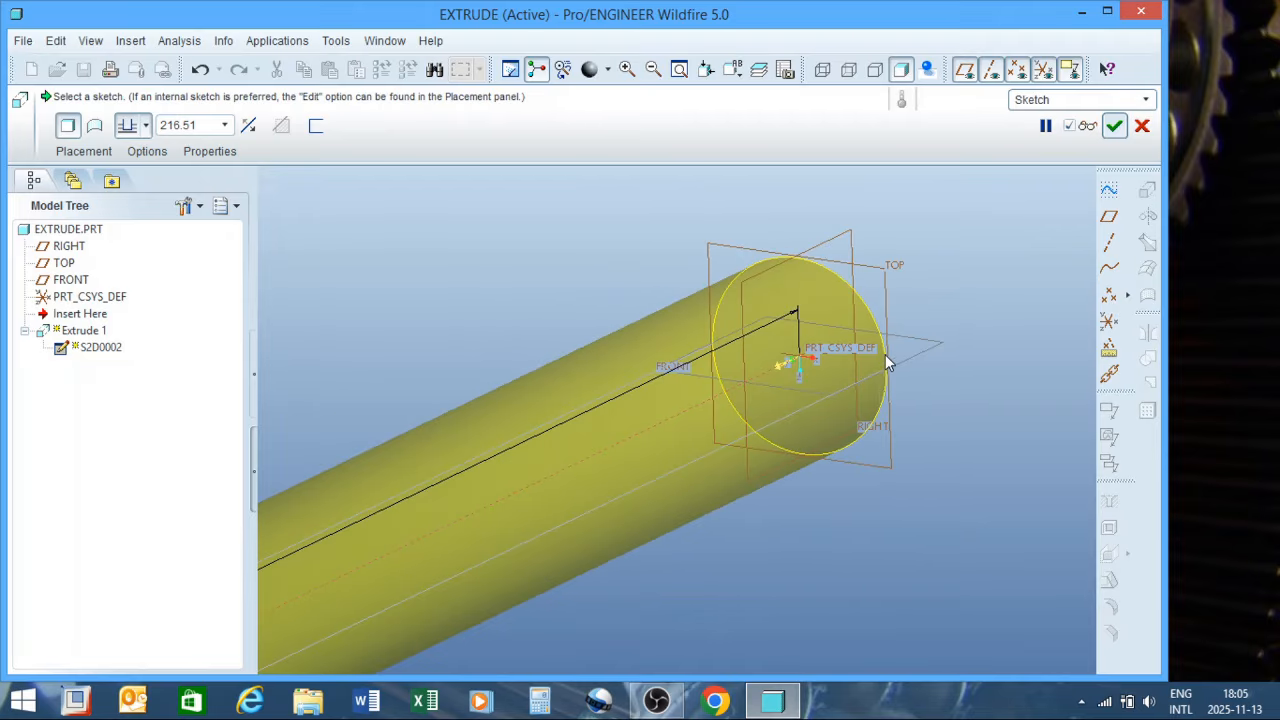
{"action": "scroll", "coordinate": [881, 358], "scroll_direction": "up", "scroll_amount": 3}
{"action": "scroll", "coordinate": [829, 405], "scroll_direction": "up", "scroll_amount": 3}
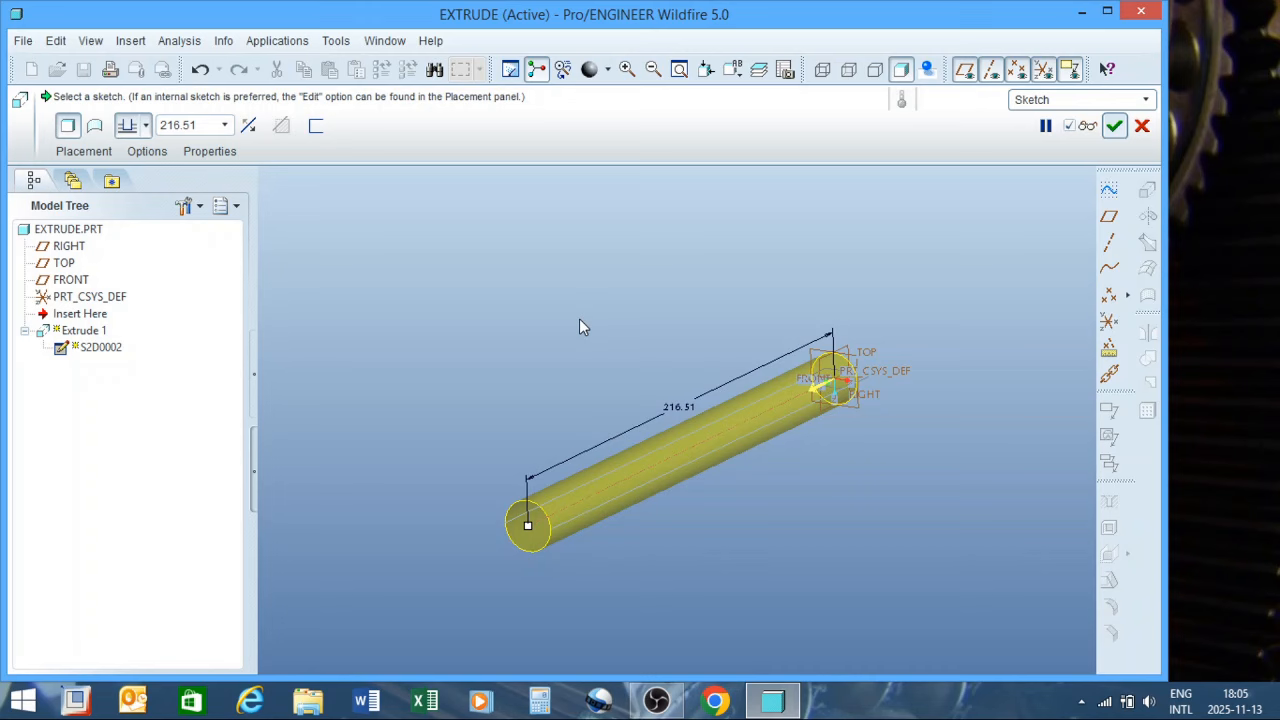
{"action": "left_click", "coordinate": [145, 128]}
{"action": "left_click", "coordinate": [127, 181]}
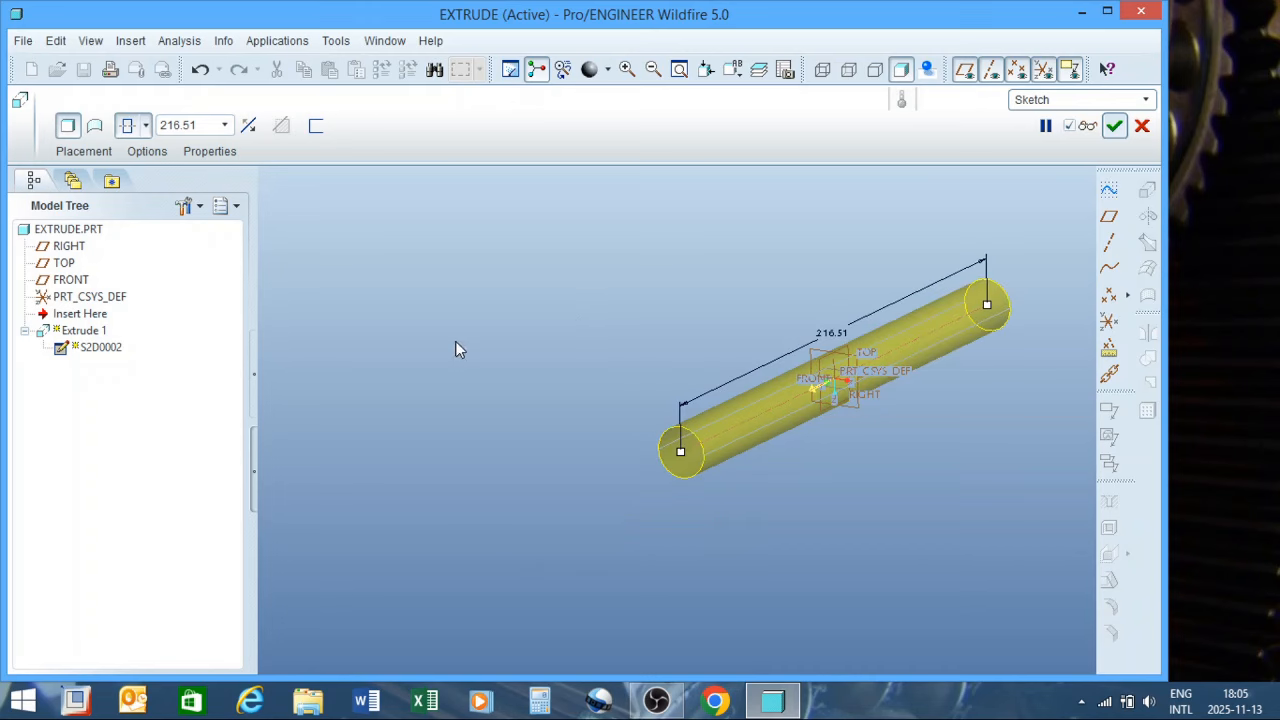
{"action": "double_click", "coordinate": [831, 333]}
{"action": "type", "text": "100"}
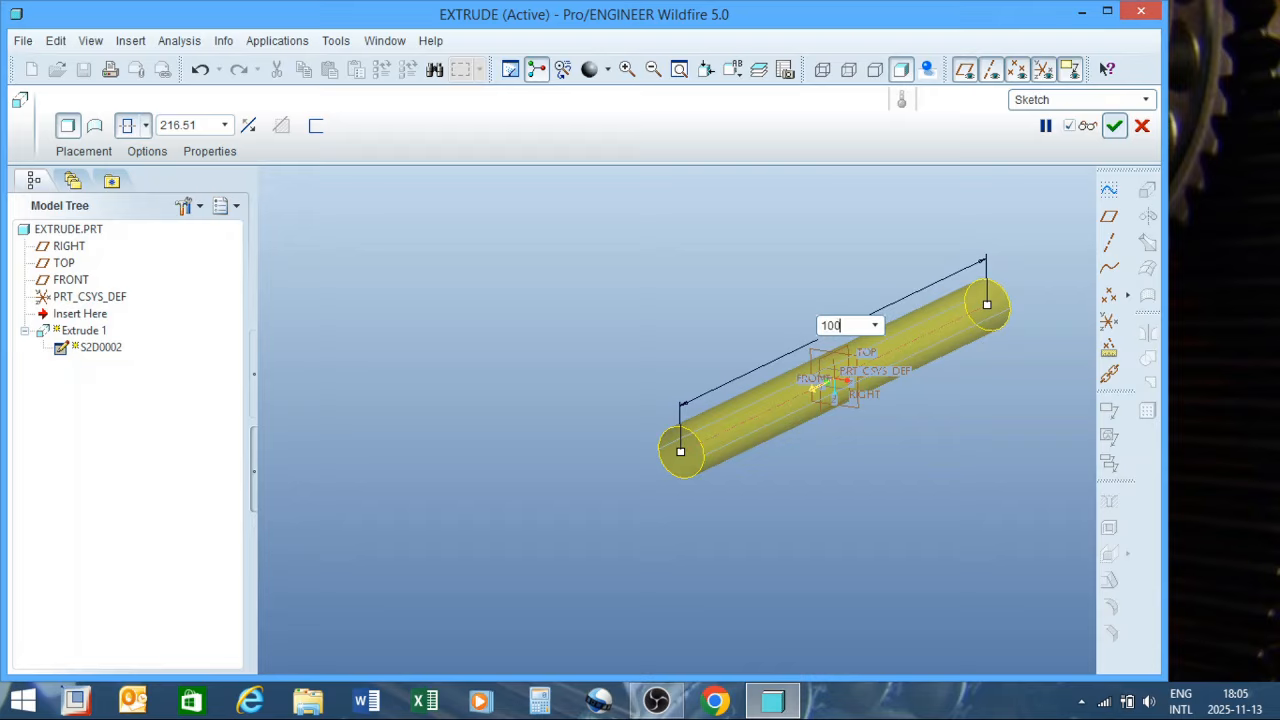
{"action": "key", "text": "Return"}
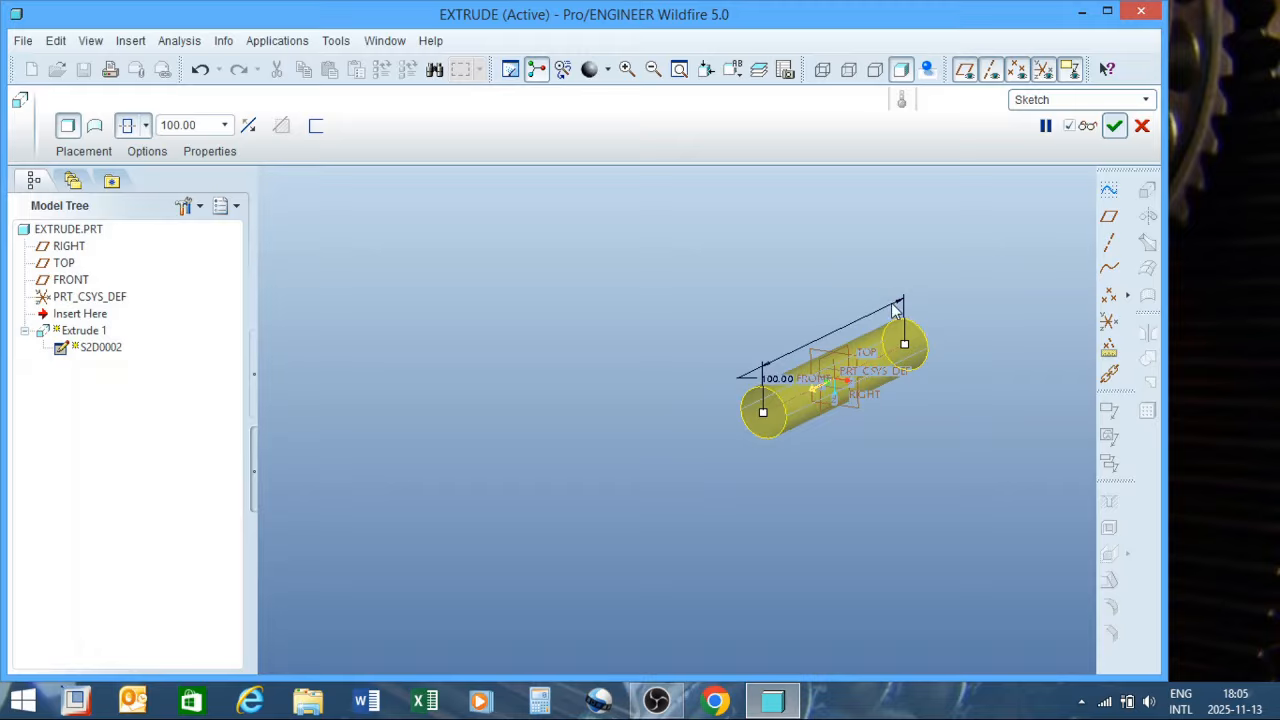
{"action": "scroll", "coordinate": [912, 333], "scroll_direction": "up", "scroll_amount": 3}
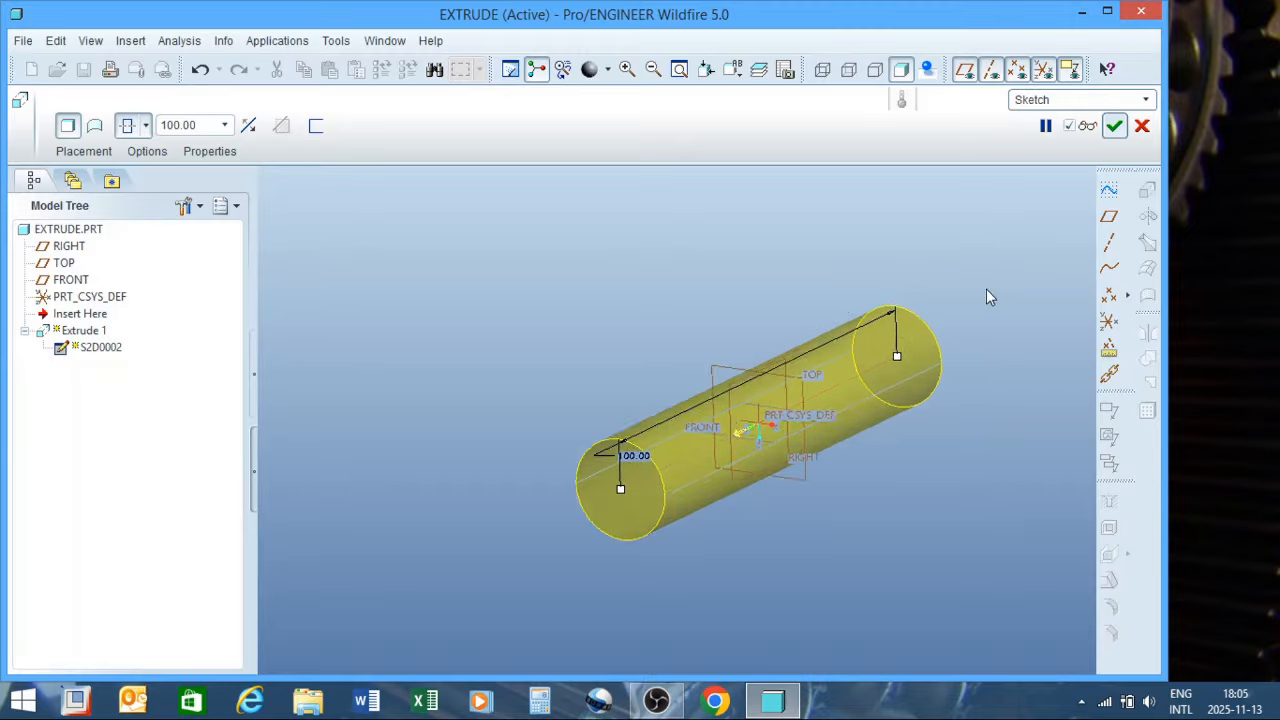
Shorten the extrusion to about 94.75 with its depth handle, and set the depth back to 100
{"action": "left_click", "coordinate": [199, 126]}
{"action": "double_click", "coordinate": [634, 457]}
{"action": "left_click", "coordinate": [574, 380]}
{"action": "left_click_drag", "start_coordinate": [623, 497], "coordinate": [475, 457]}
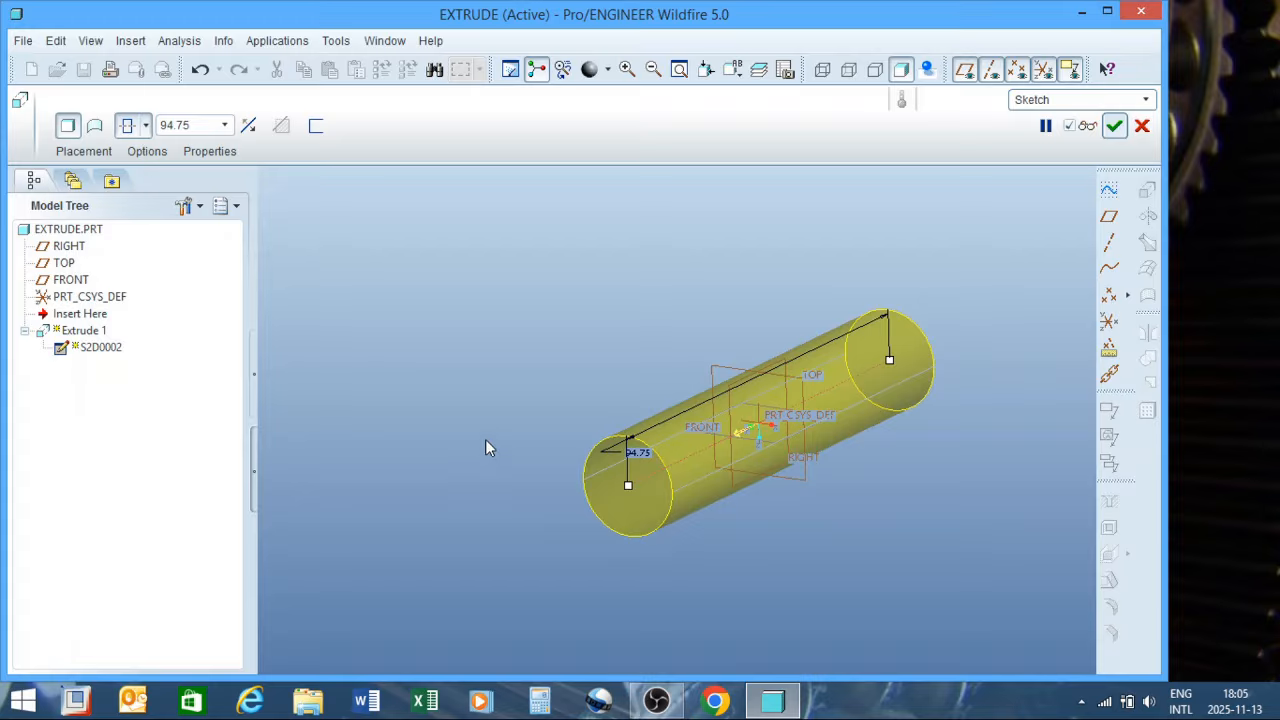
{"action": "left_click", "coordinate": [199, 125]}
{"action": "type", "text": "100"}
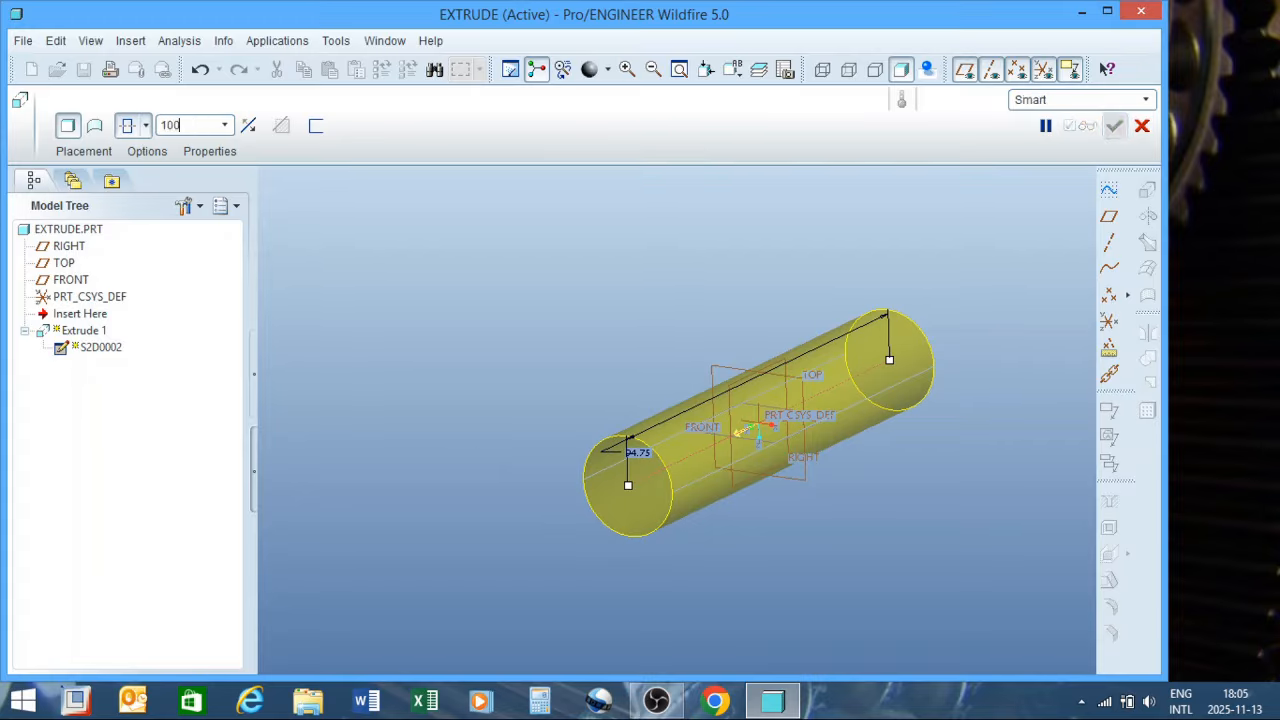
{"action": "key", "text": "Return"}
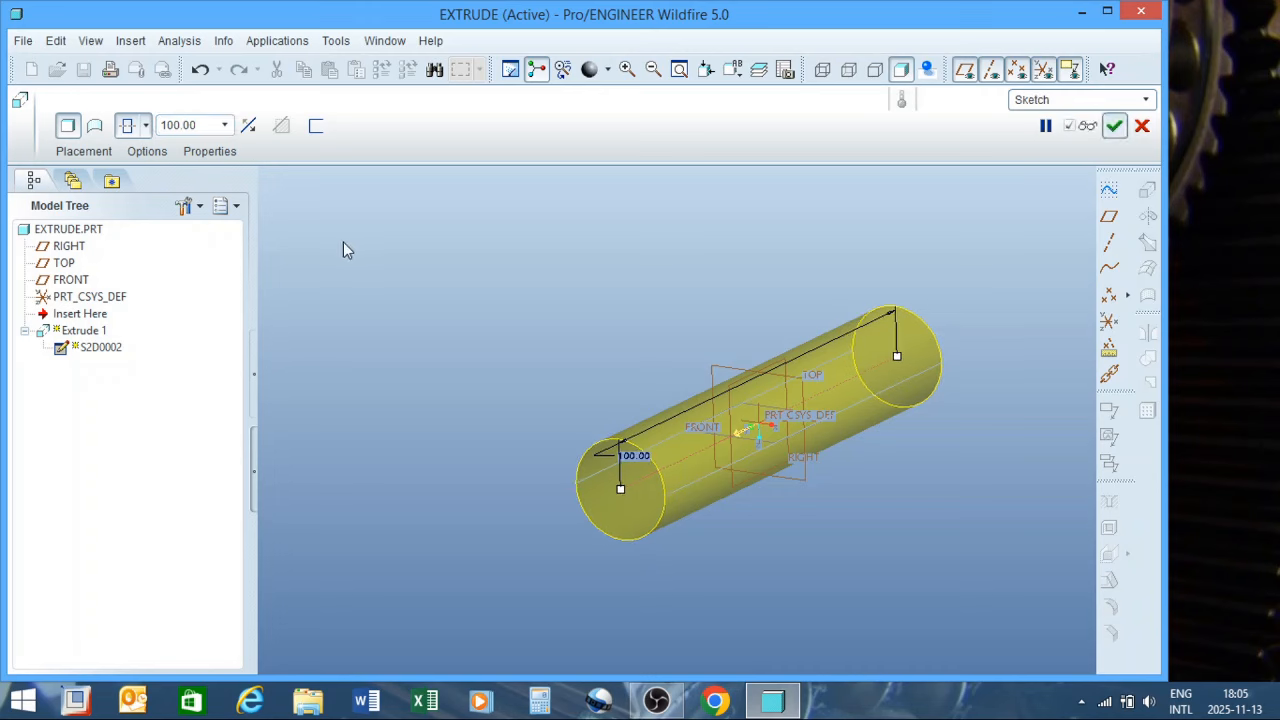
Switch the extrusion to a surface to inspect the open cylinder, and switch it back to a solid
{"action": "left_click", "coordinate": [94, 126]}
{"action": "left_click", "coordinate": [95, 128]}
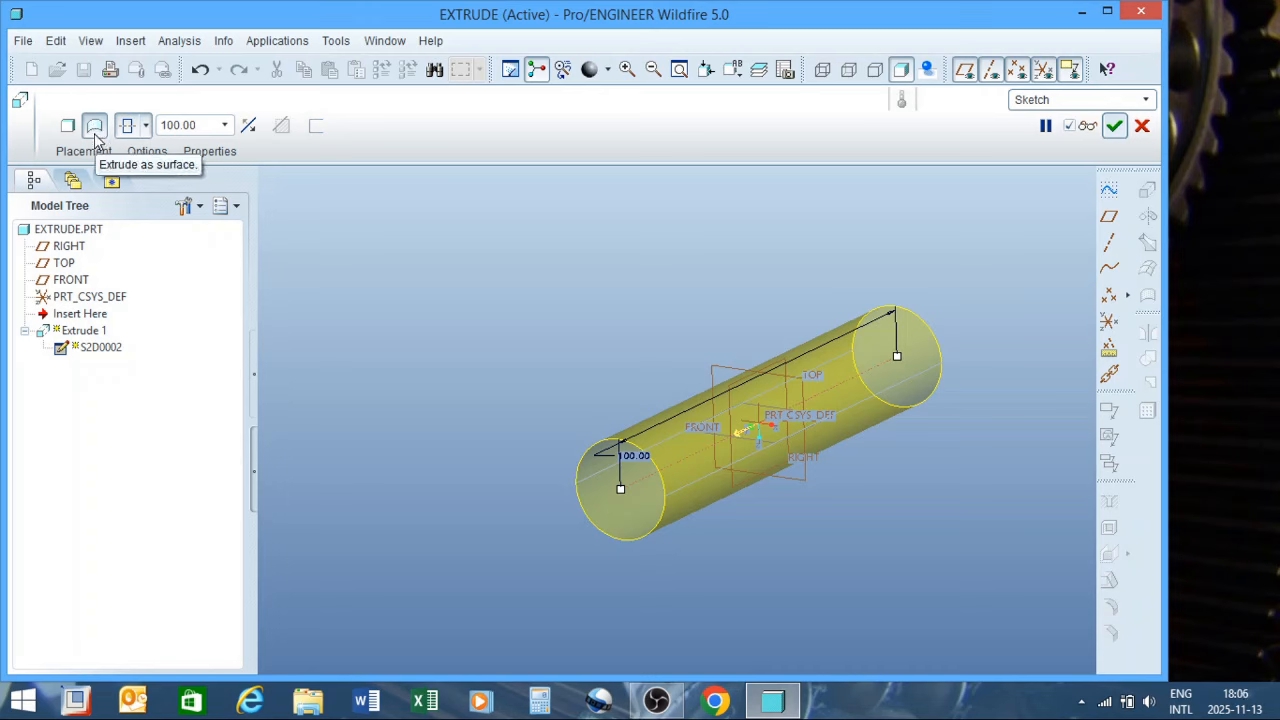
{"action": "left_click", "coordinate": [95, 130]}
{"action": "middle_click_drag", "start_coordinate": [551, 377], "coordinate": [587, 375]}
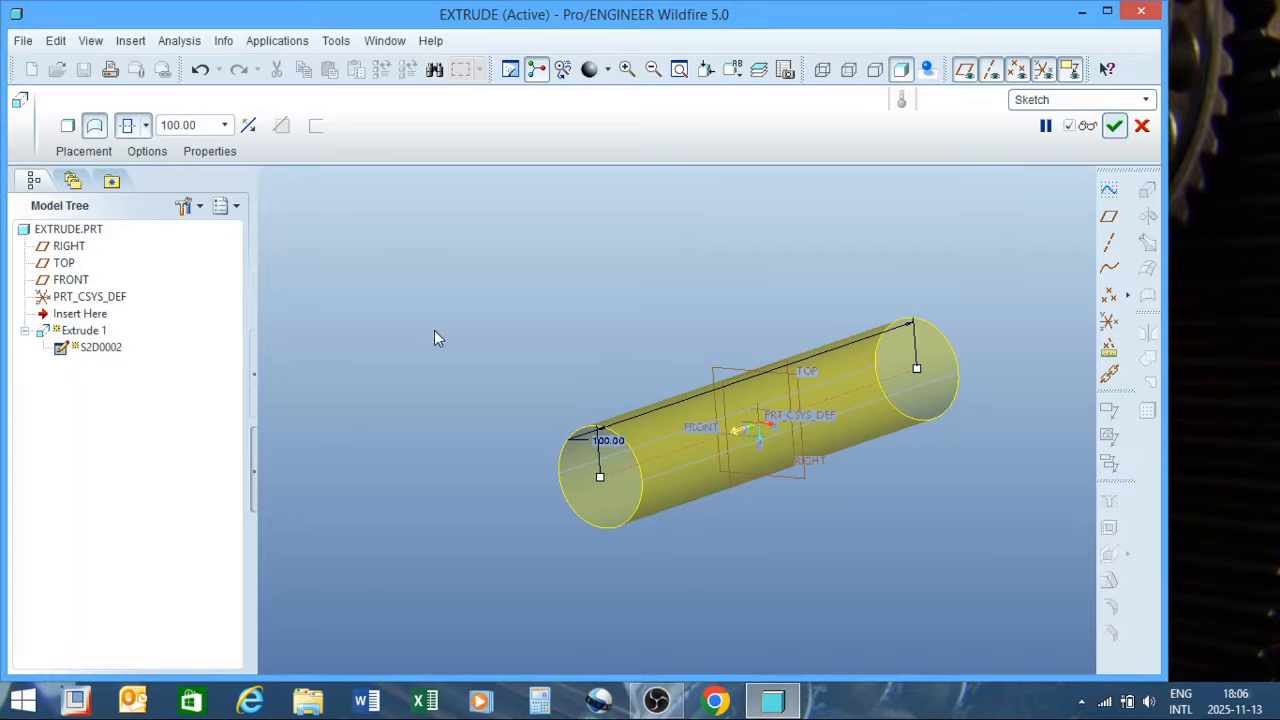
{"action": "left_click", "coordinate": [68, 125]}
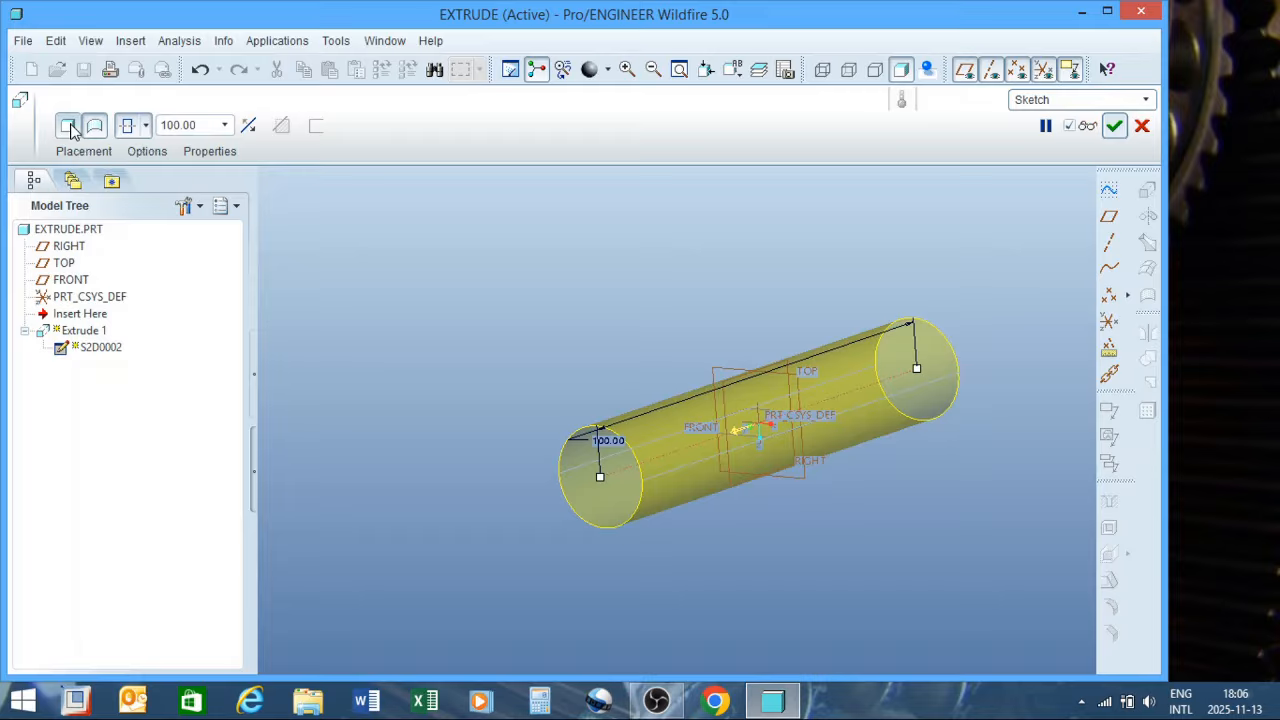
Thicken the circular profile into a tube, trying a wall thickness of 5 and then 2
{"action": "left_click", "coordinate": [316, 137]}
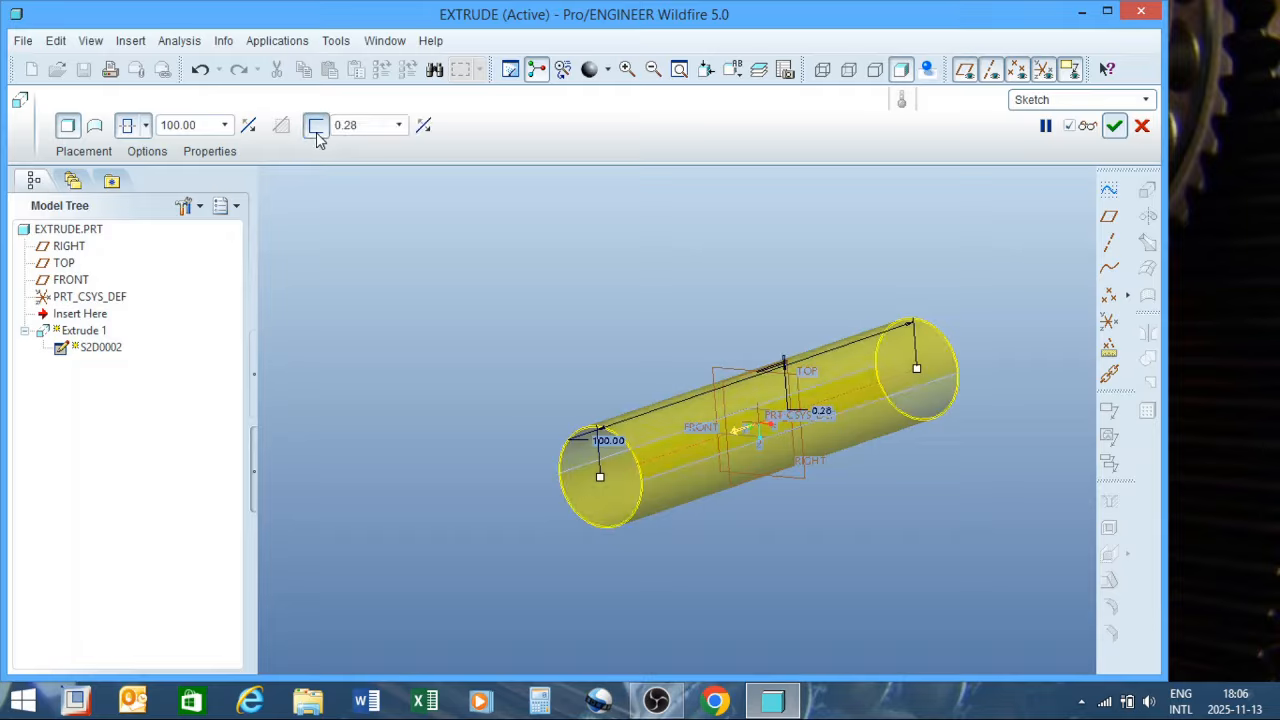
{"action": "double_click", "coordinate": [366, 126]}
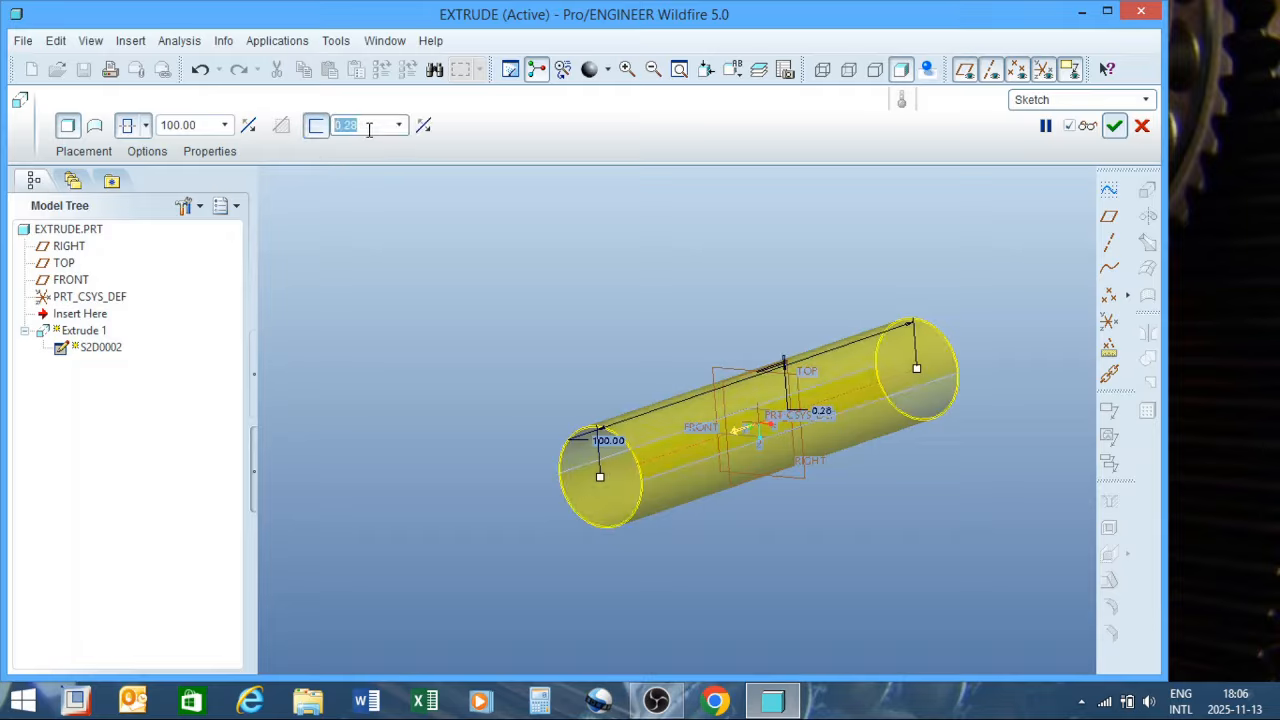
{"action": "type", "text": "5"}
{"action": "key", "text": "Return"}
{"action": "scroll", "coordinate": [609, 485], "scroll_direction": "down", "scroll_amount": 5}
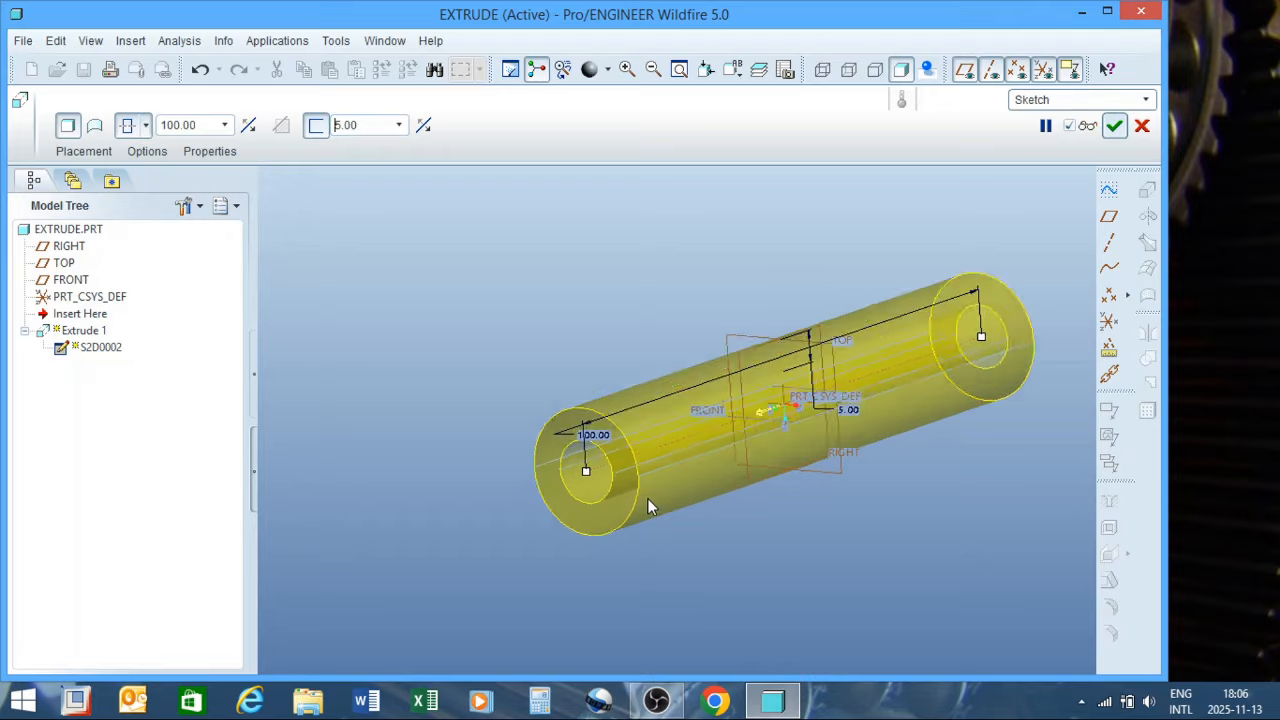
{"action": "left_click_drag", "start_coordinate": [372, 128], "coordinate": [292, 123]}
{"action": "type", "text": "2"}
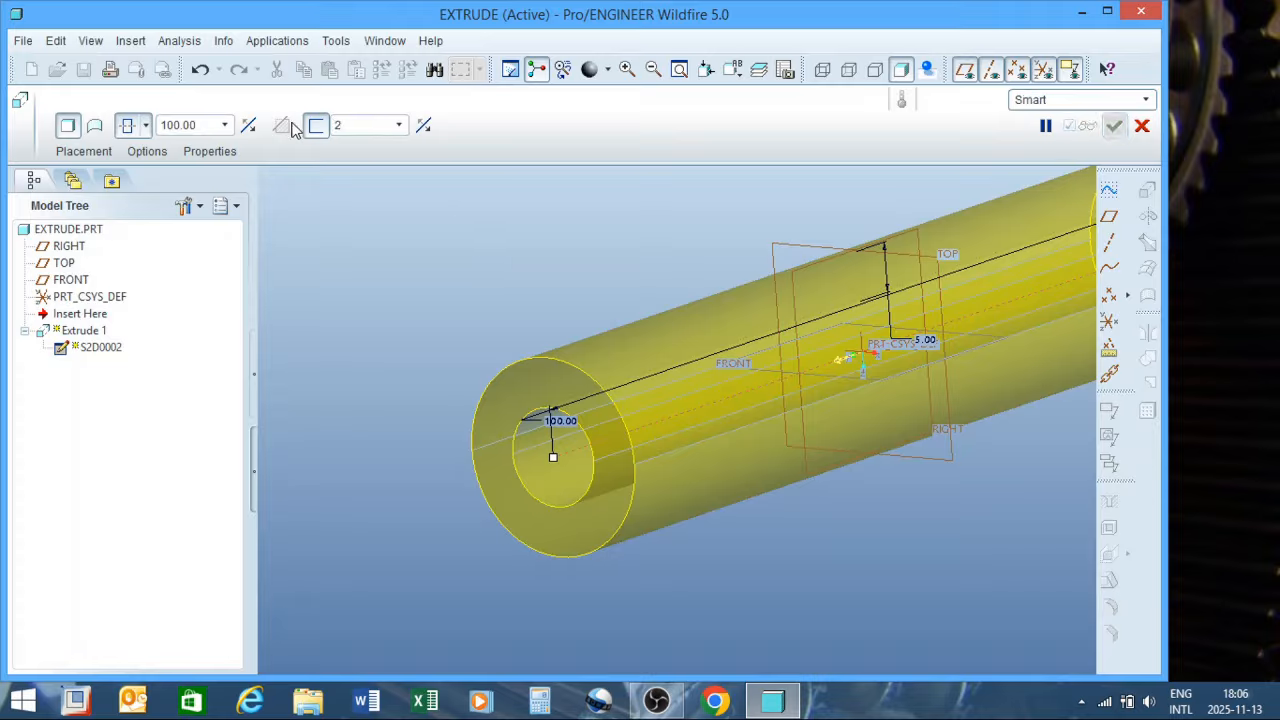
{"action": "key", "text": "Return"}
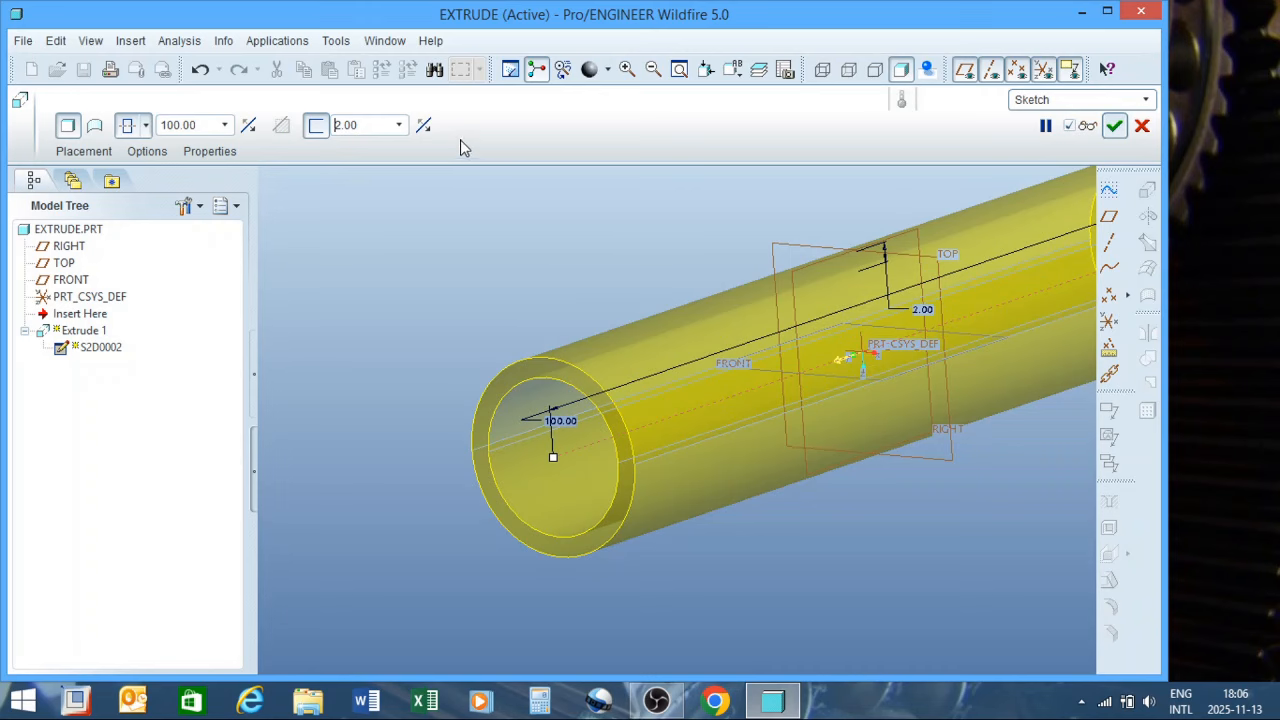
Cycle the wall thickness between the inside, outside and both sides of the sketched circle, and turn thickening off
{"action": "left_click", "coordinate": [425, 130]}
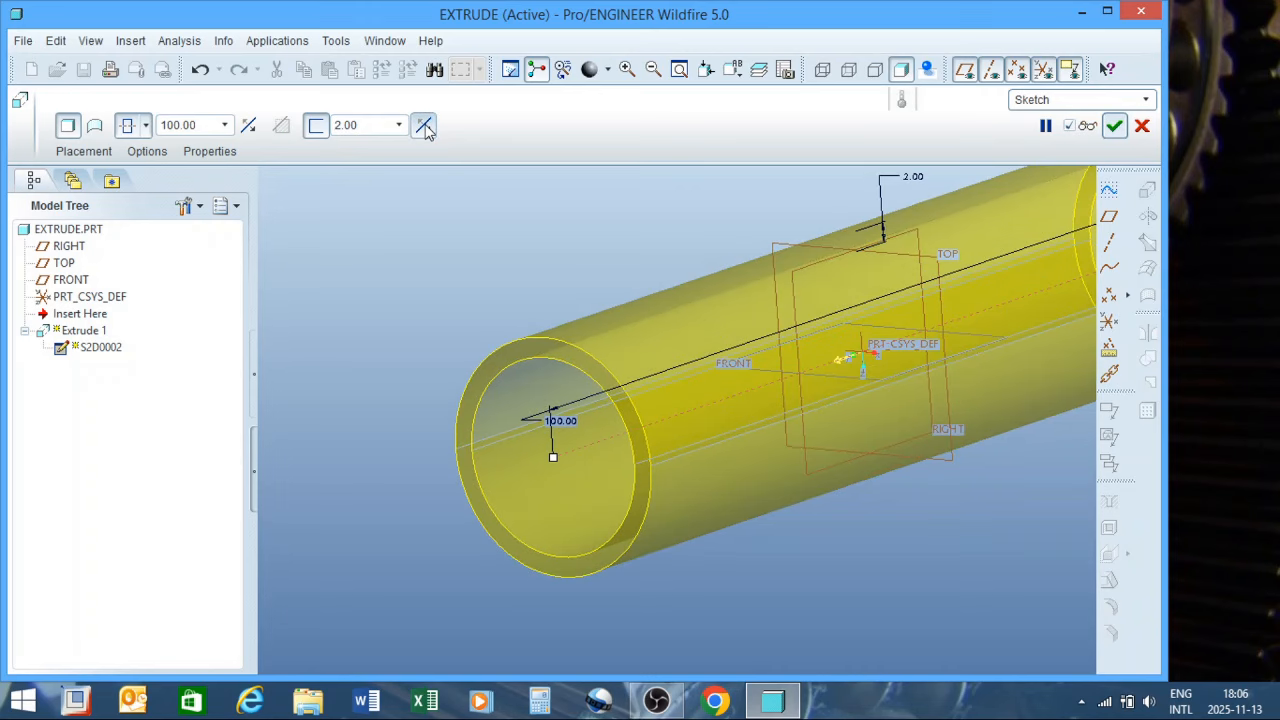
{"action": "left_click", "coordinate": [425, 128]}
{"action": "left_click", "coordinate": [425, 128]}
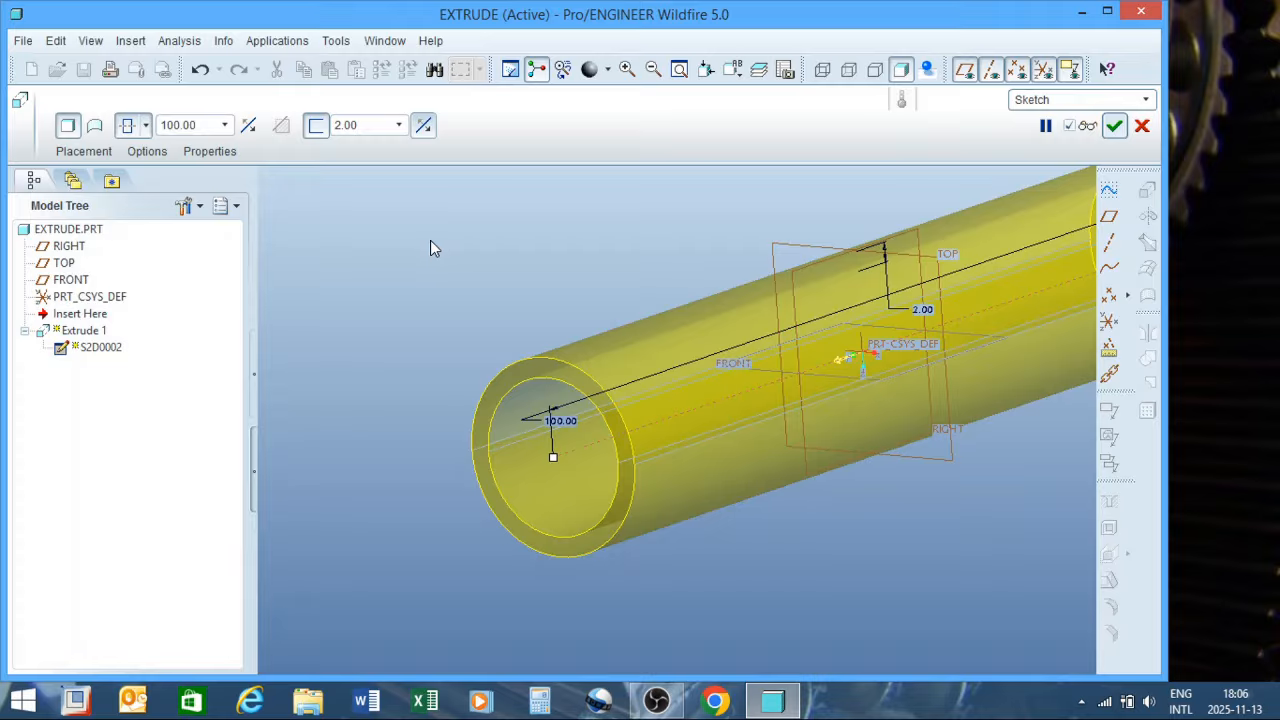
{"action": "middle_click_drag", "start_coordinate": [437, 246], "coordinate": [480, 226]}
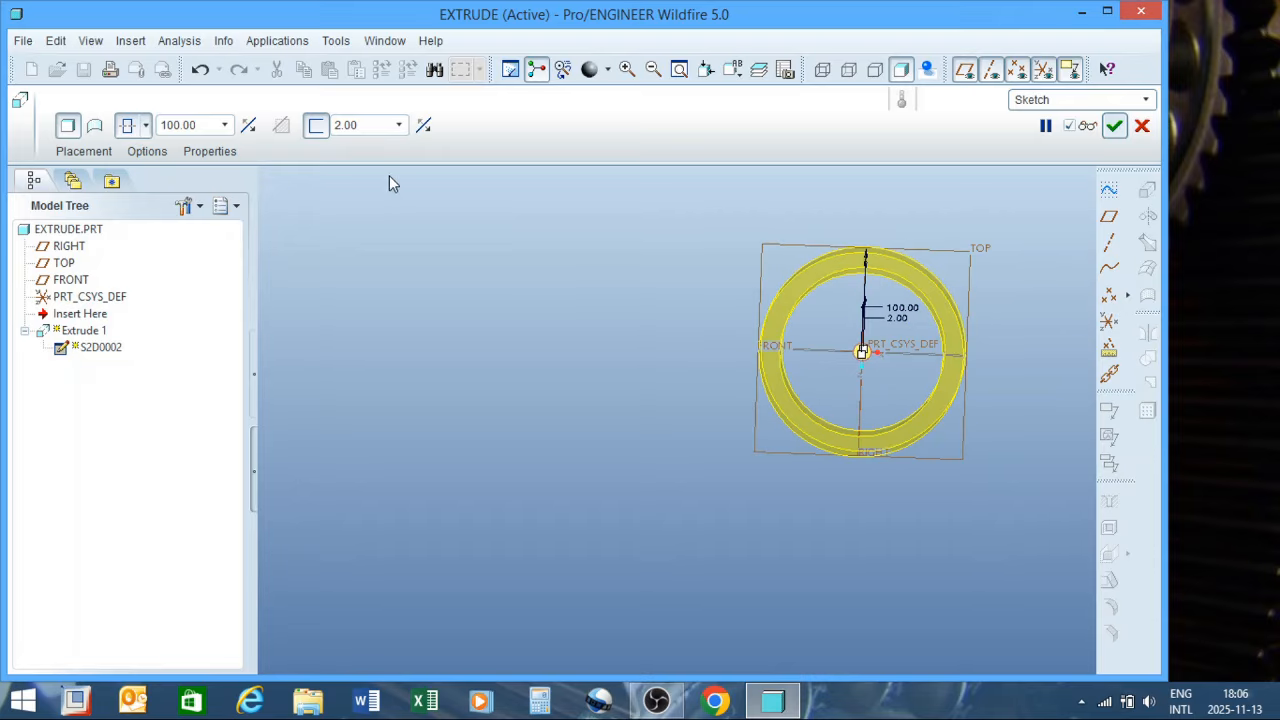
{"action": "left_click", "coordinate": [424, 126]}
{"action": "left_click", "coordinate": [425, 126]}
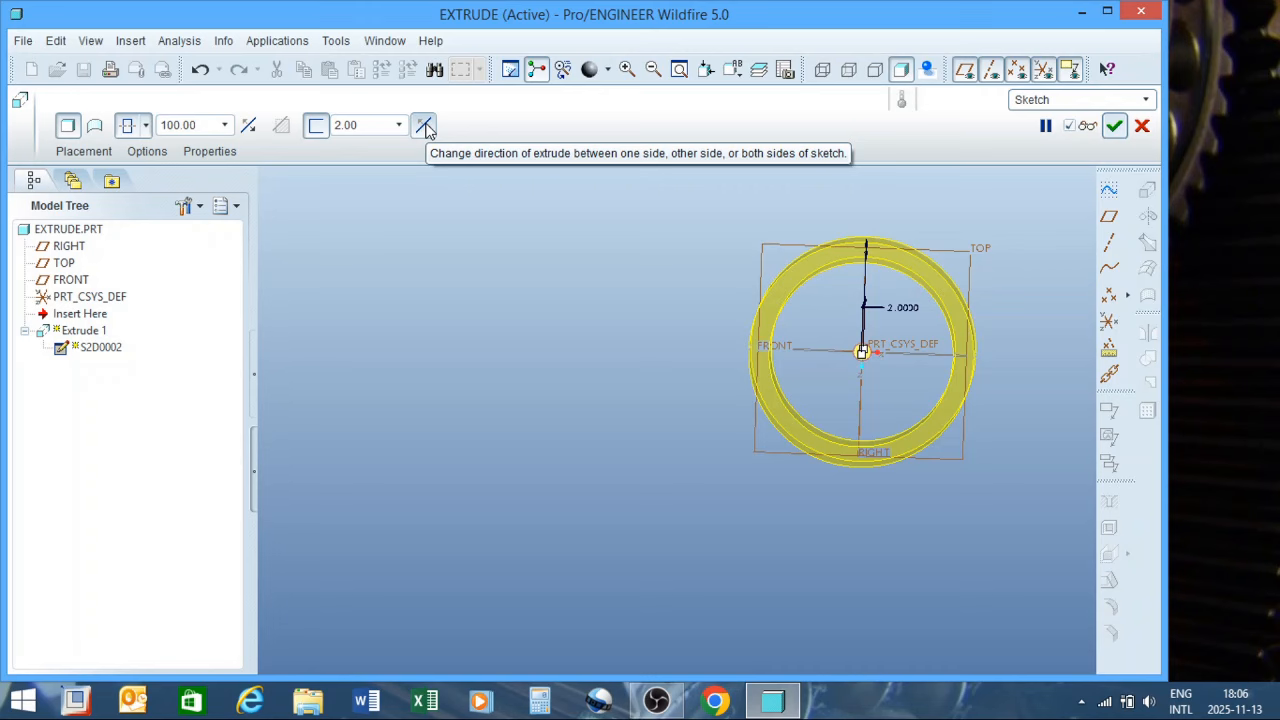
{"action": "left_click", "coordinate": [425, 126]}
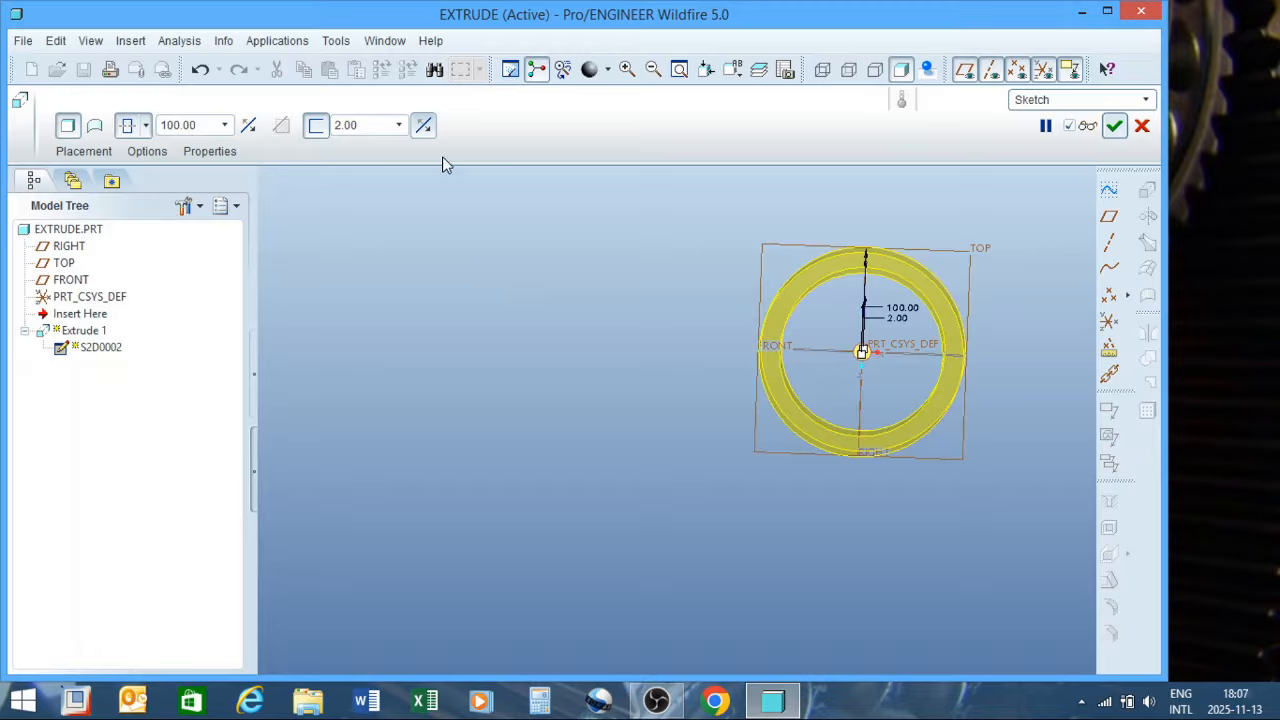
{"action": "left_click", "coordinate": [427, 128]}
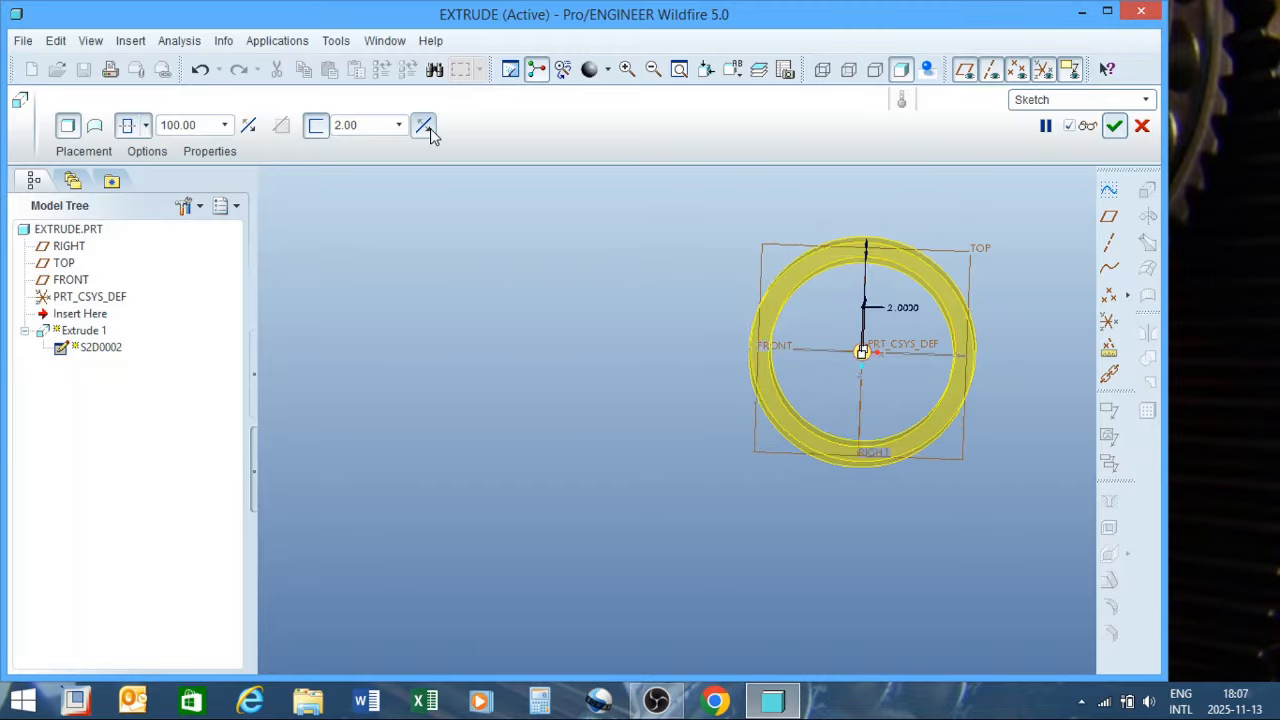
{"action": "left_click", "coordinate": [427, 128]}
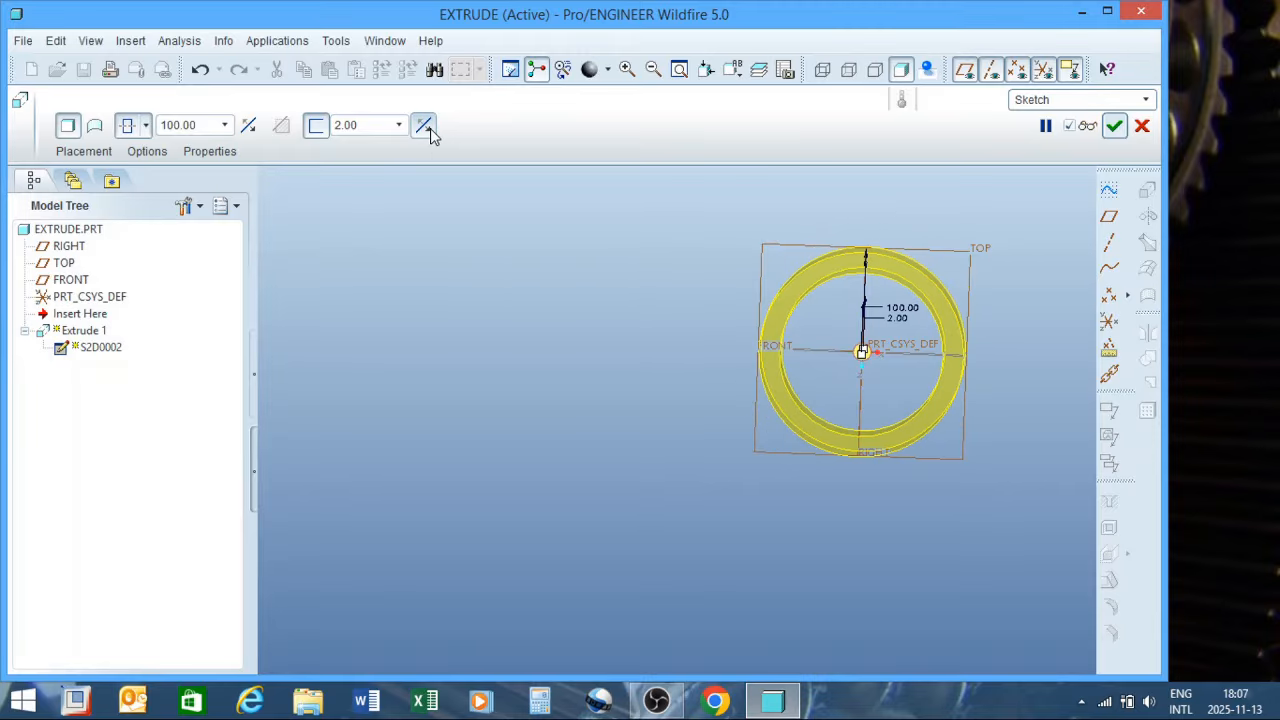
{"action": "left_click", "coordinate": [427, 128]}
{"action": "left_click", "coordinate": [427, 128]}
{"action": "left_click", "coordinate": [316, 126]}
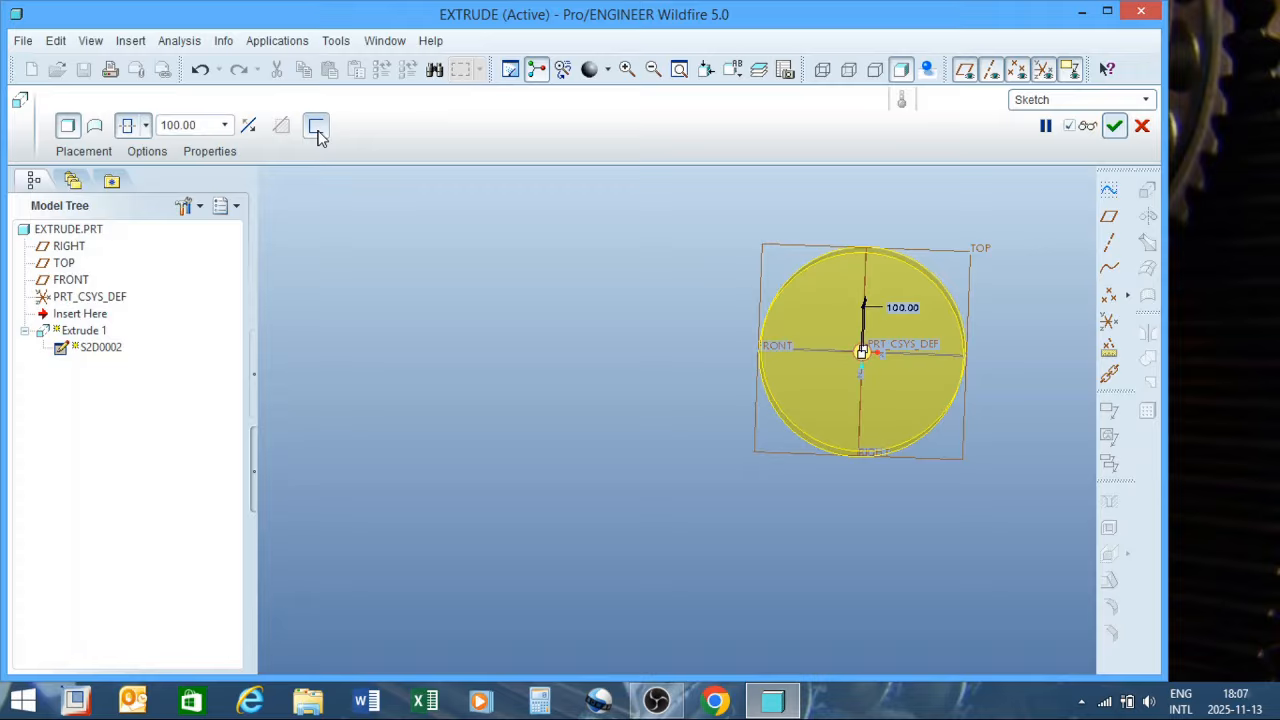
Complete the solid cylinder's extrude feature and hide the datum planes
{"action": "middle_click_drag", "start_coordinate": [505, 248], "coordinate": [456, 263]}
{"action": "scroll", "coordinate": [421, 280], "scroll_direction": "up", "scroll_amount": 3}
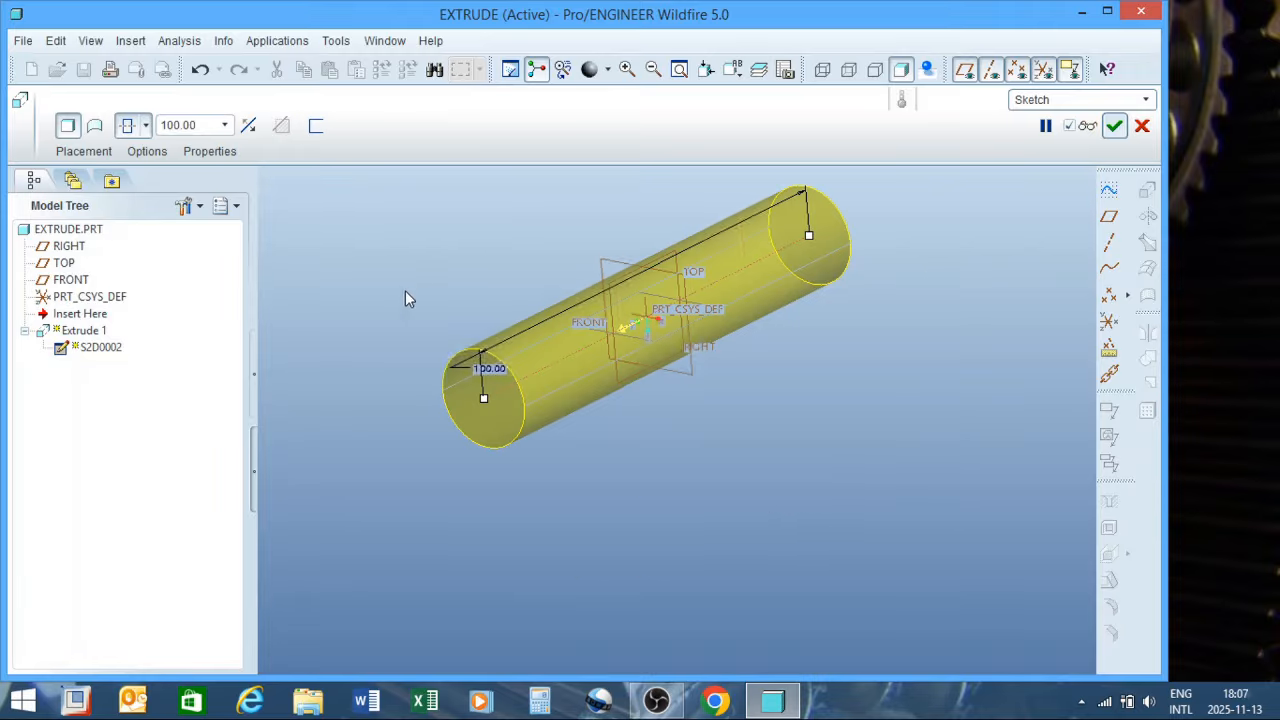
{"action": "scroll", "coordinate": [560, 520], "scroll_direction": "up", "scroll_amount": 3}
{"action": "scroll", "coordinate": [508, 415], "scroll_direction": "down", "scroll_amount": 3}
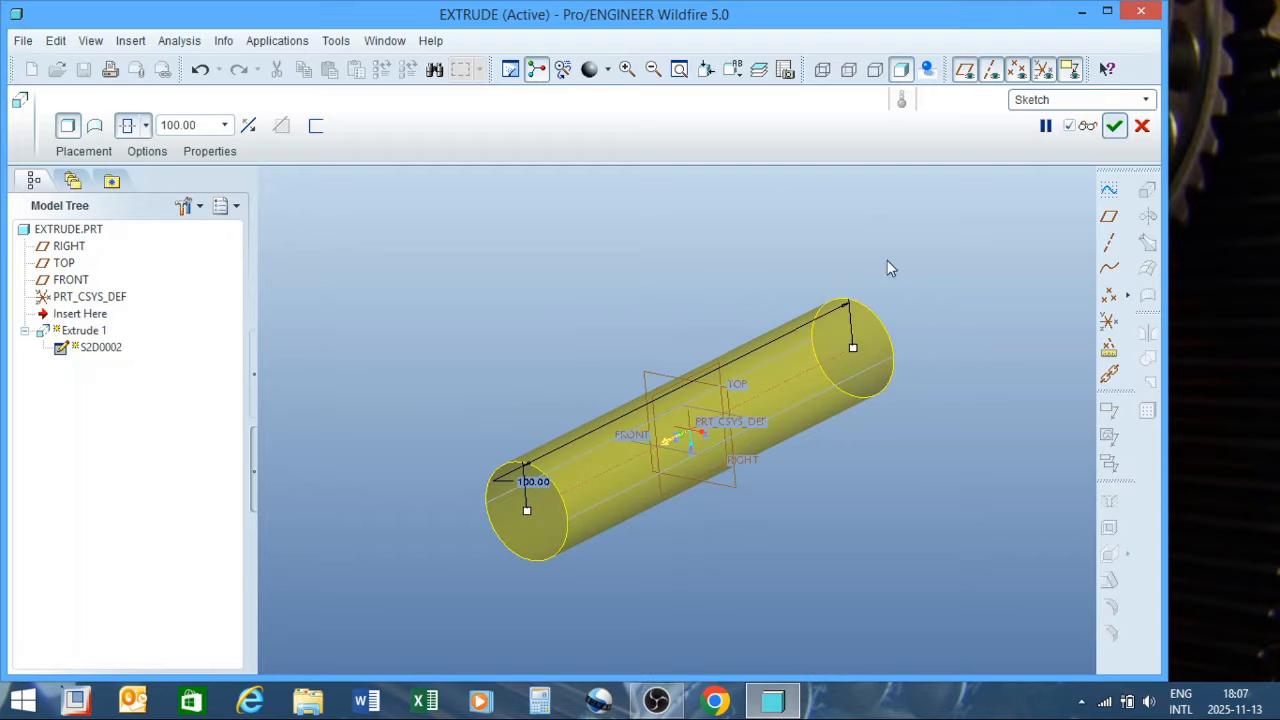
{"action": "left_click", "coordinate": [1115, 127]}
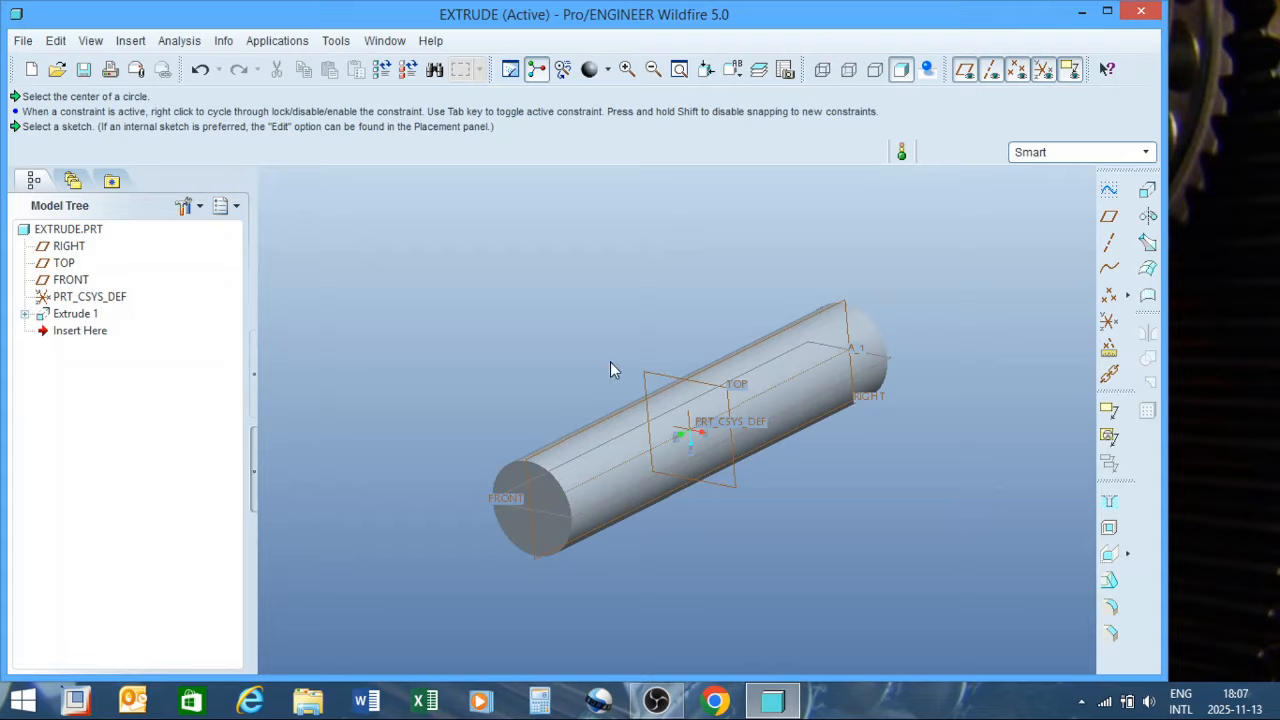
{"action": "left_click", "coordinate": [966, 72]}
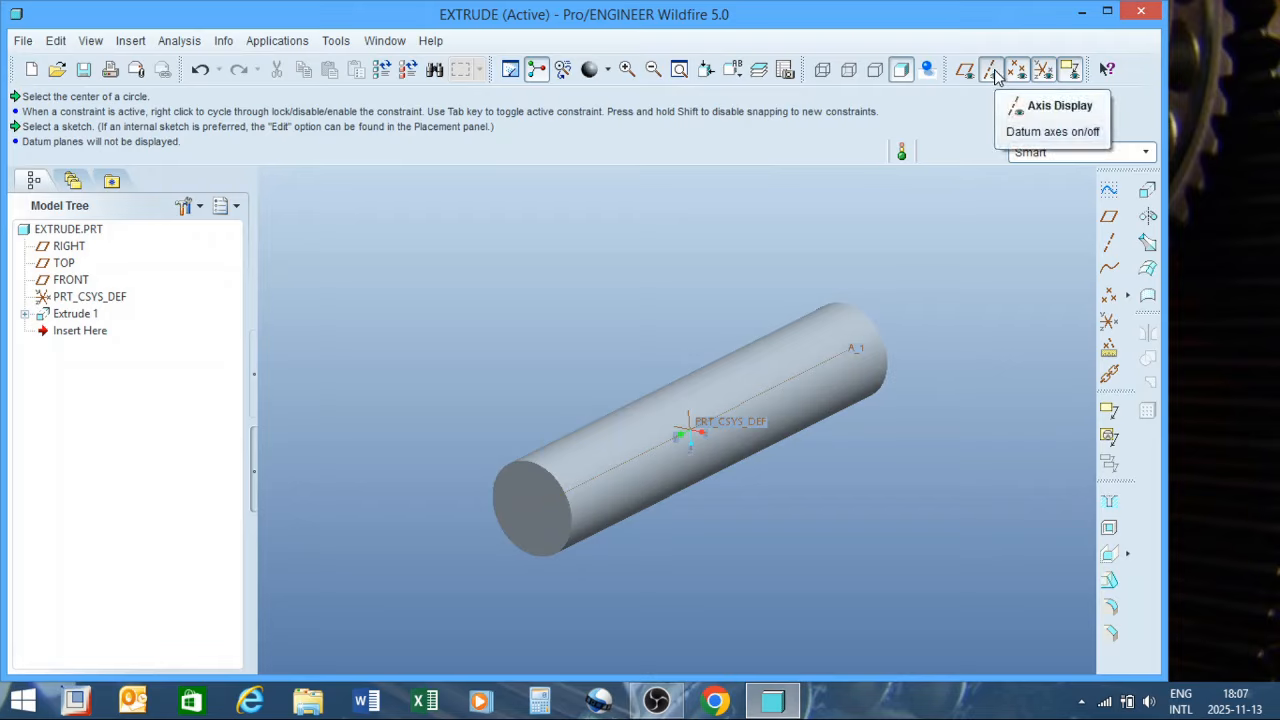
Hide the datum axes, datum points, coordinate systems and annotations in the model view
{"action": "left_click", "coordinate": [997, 74]}
{"action": "left_click", "coordinate": [1016, 70]}
{"action": "left_click", "coordinate": [1042, 72]}
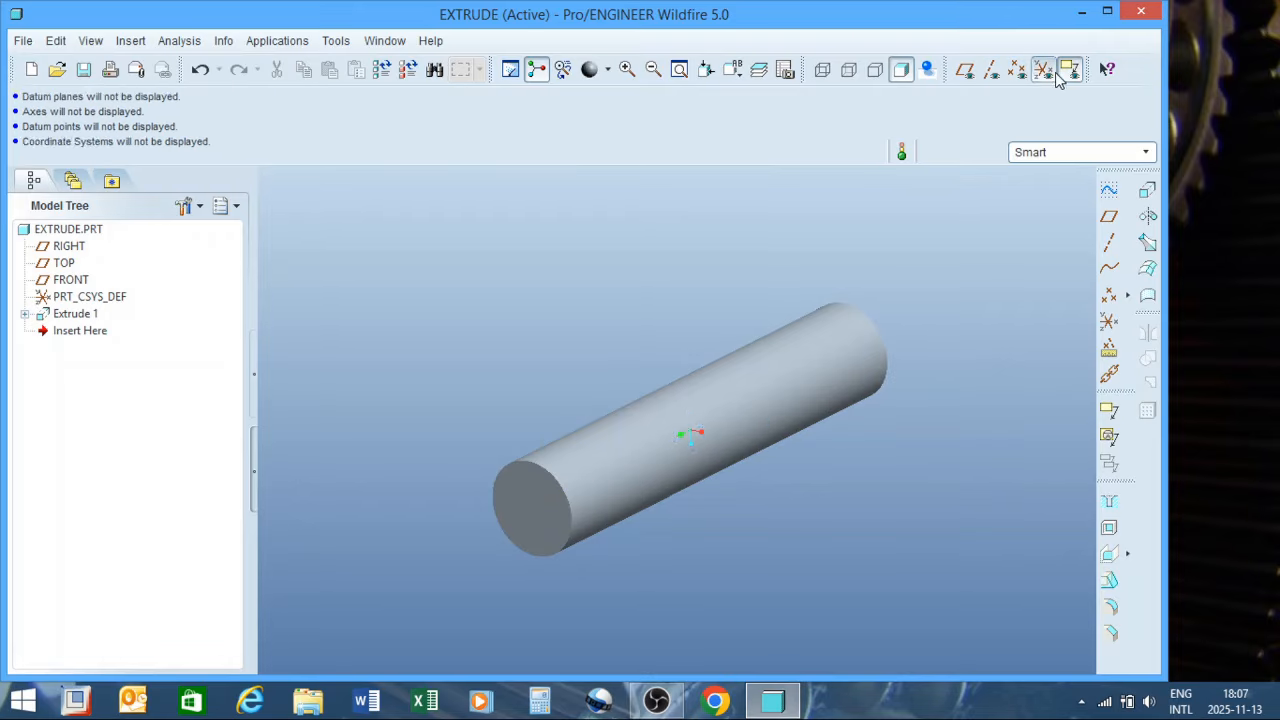
{"action": "left_click", "coordinate": [1069, 70]}
Toggle the display of axes, datum points, coordinate systems and annotations on and off one after another
{"action": "left_click", "coordinate": [991, 72]}
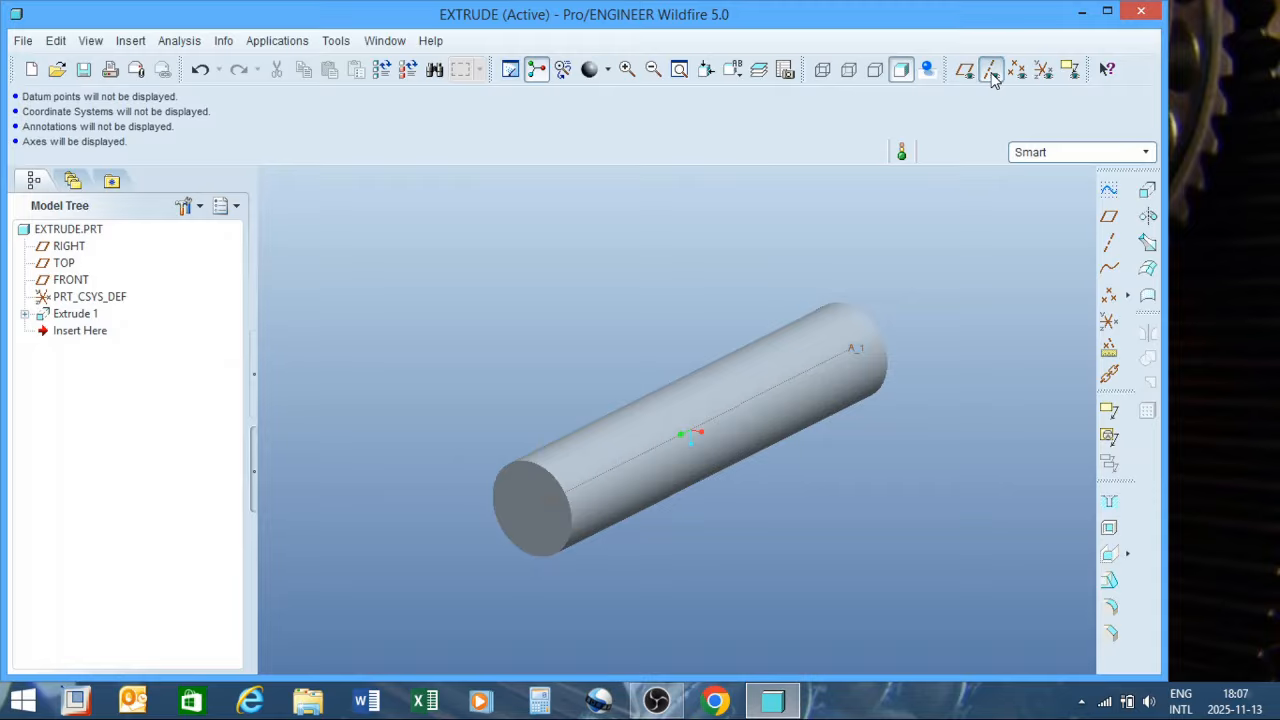
{"action": "left_click", "coordinate": [993, 76]}
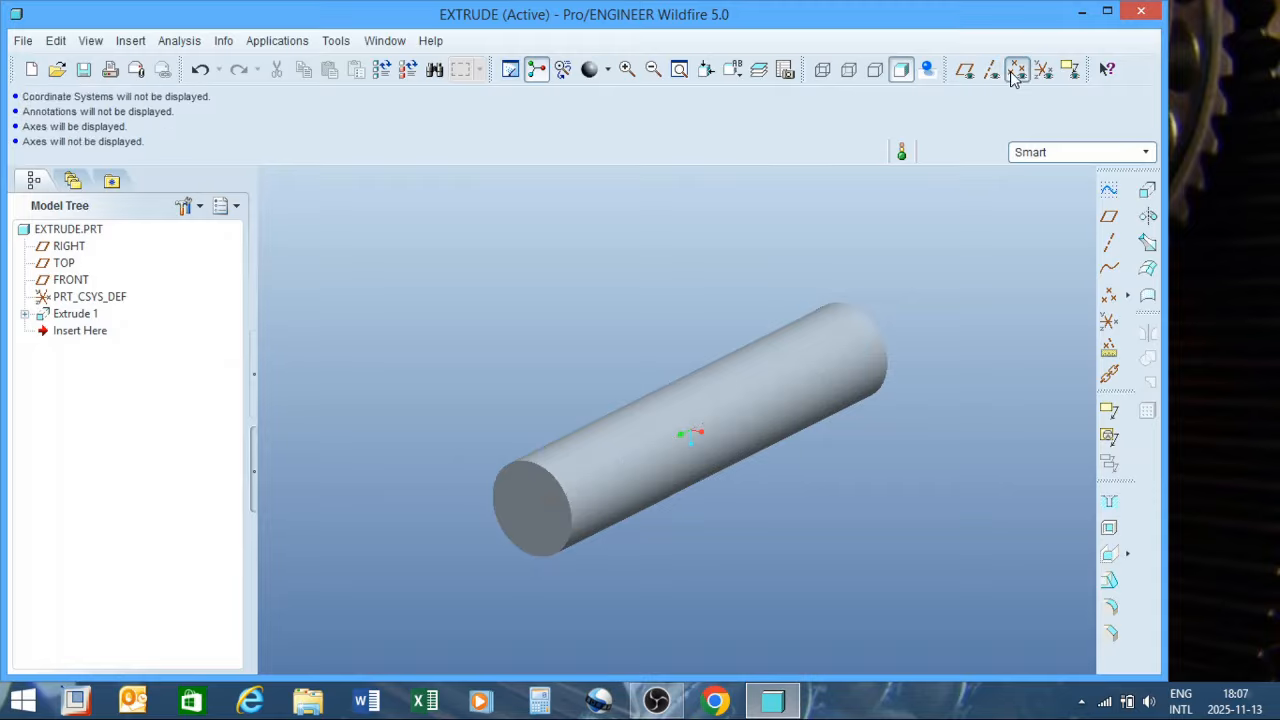
{"action": "left_click", "coordinate": [1014, 72]}
{"action": "left_click", "coordinate": [1014, 76]}
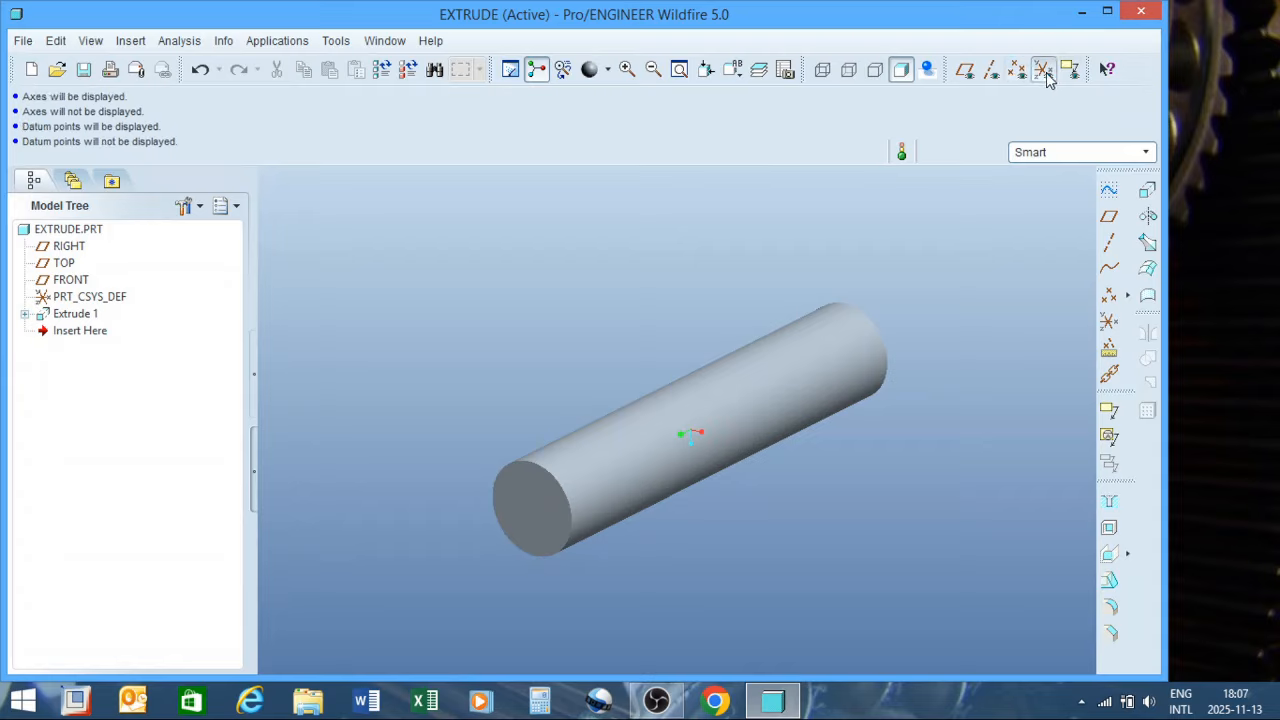
{"action": "left_click", "coordinate": [1044, 74]}
{"action": "left_click", "coordinate": [1044, 74]}
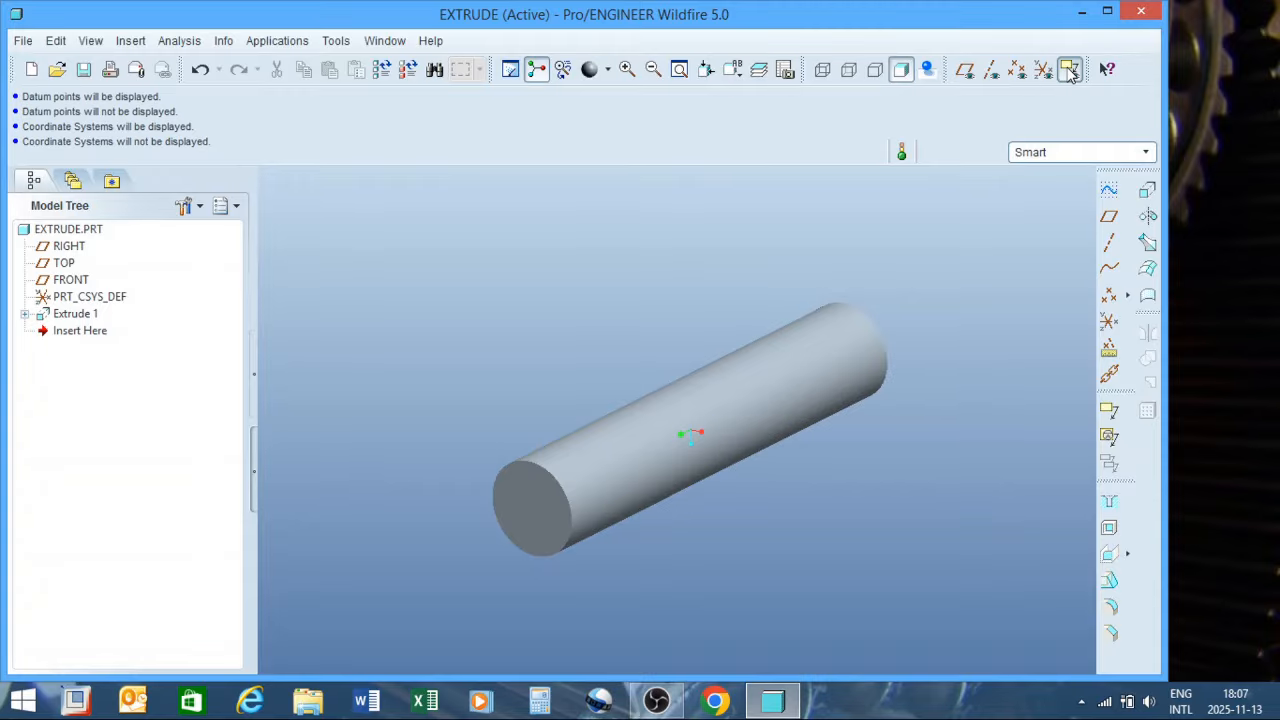
{"action": "left_click", "coordinate": [1068, 72]}
{"action": "left_click", "coordinate": [1068, 72]}
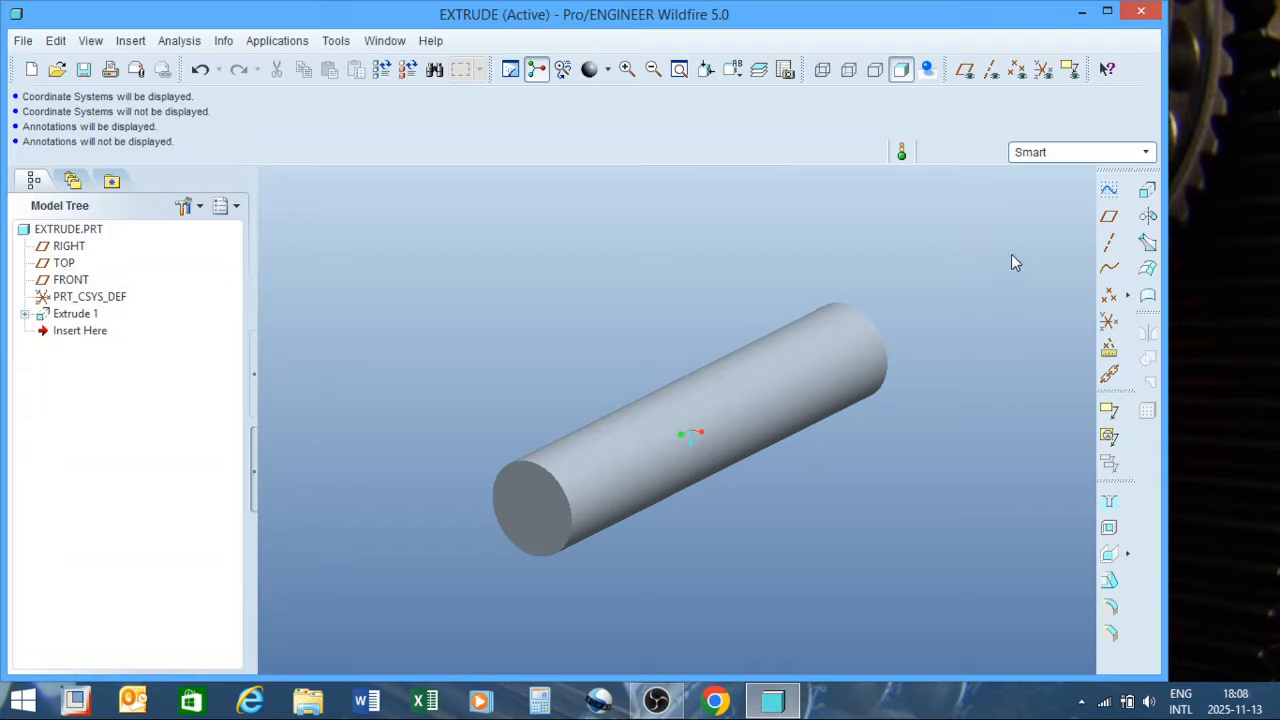
Start a sketch on the cylinder's front end face, with the RIGHT plane as the right-facing orientation reference
{"action": "left_click", "coordinate": [1110, 192]}
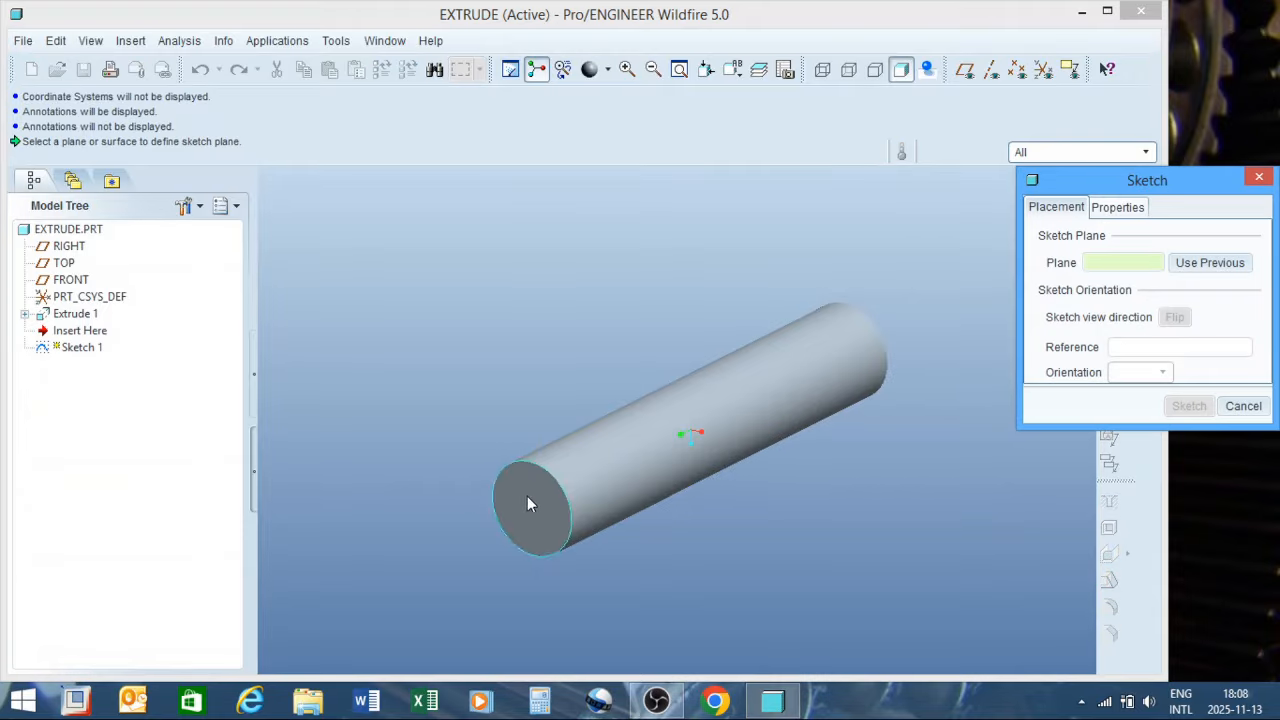
{"action": "left_click", "coordinate": [529, 500]}
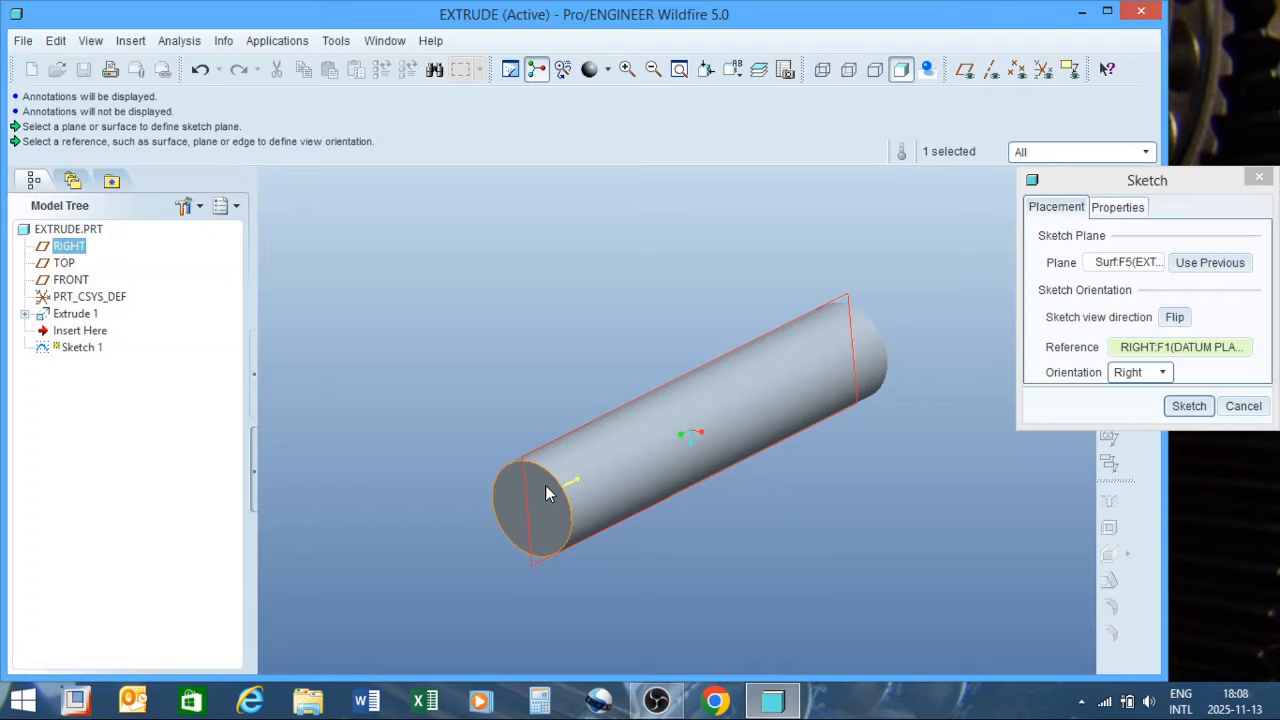
{"action": "left_click", "coordinate": [1189, 406]}
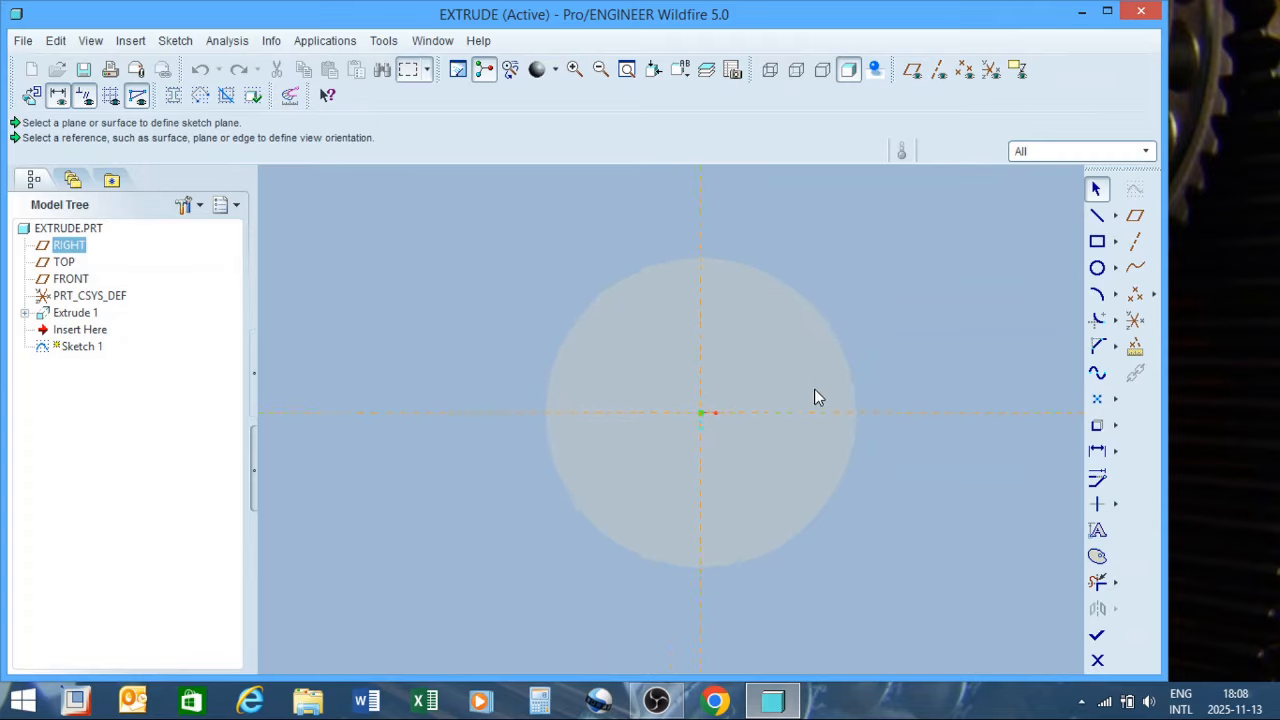
Draw a vertical and a horizontal centerline through the center of the cylinder's circular face
{"action": "scroll", "coordinate": [760, 480], "scroll_direction": "down", "scroll_amount": 2}
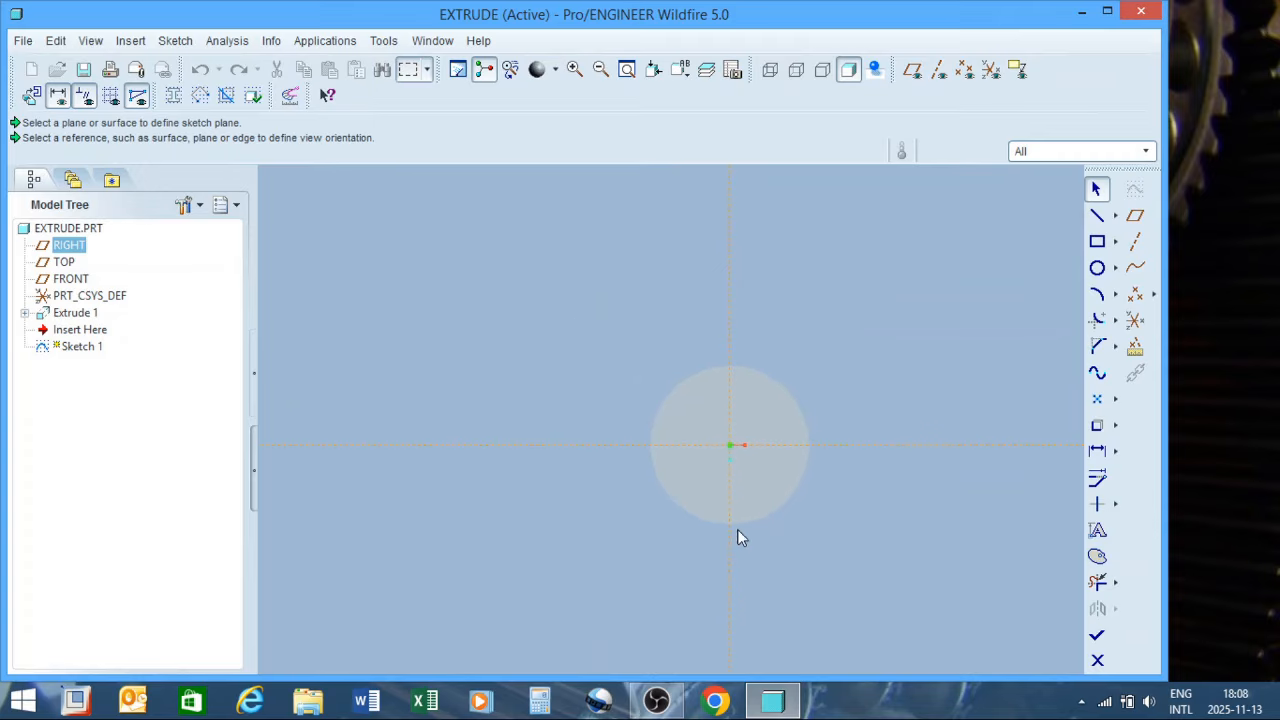
{"action": "left_click", "coordinate": [1116, 215]}
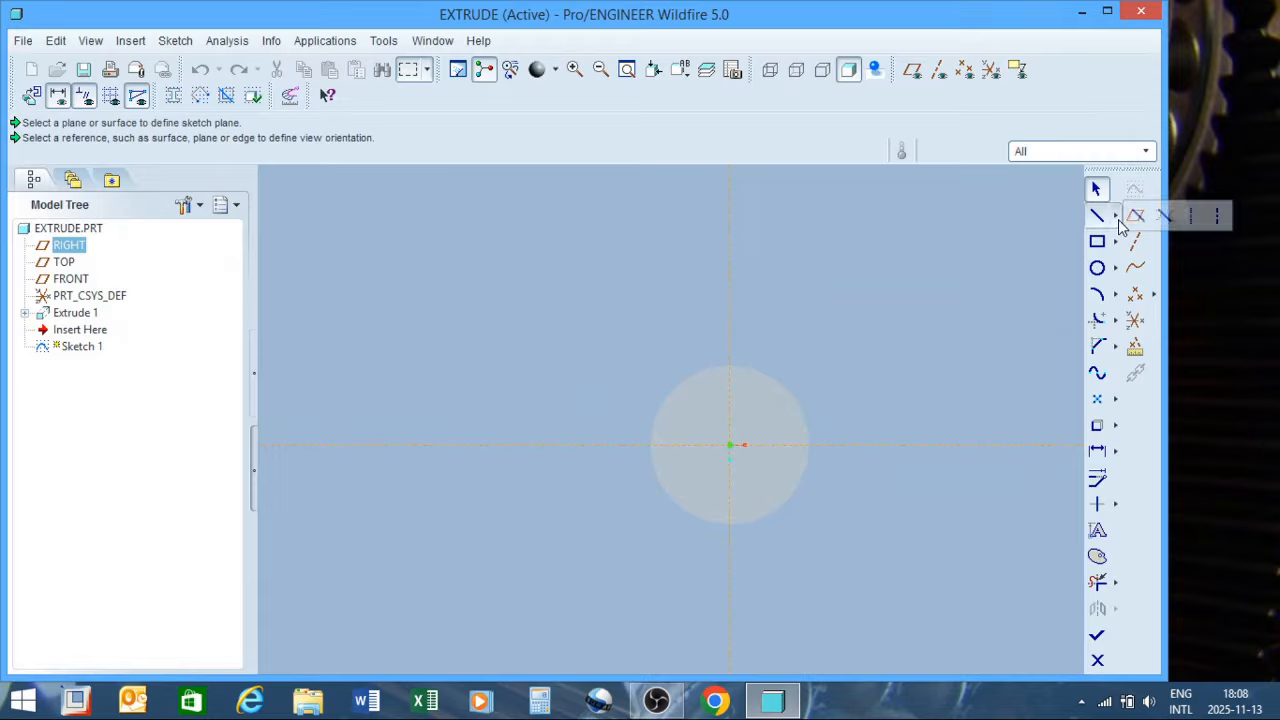
{"action": "left_click", "coordinate": [1216, 218]}
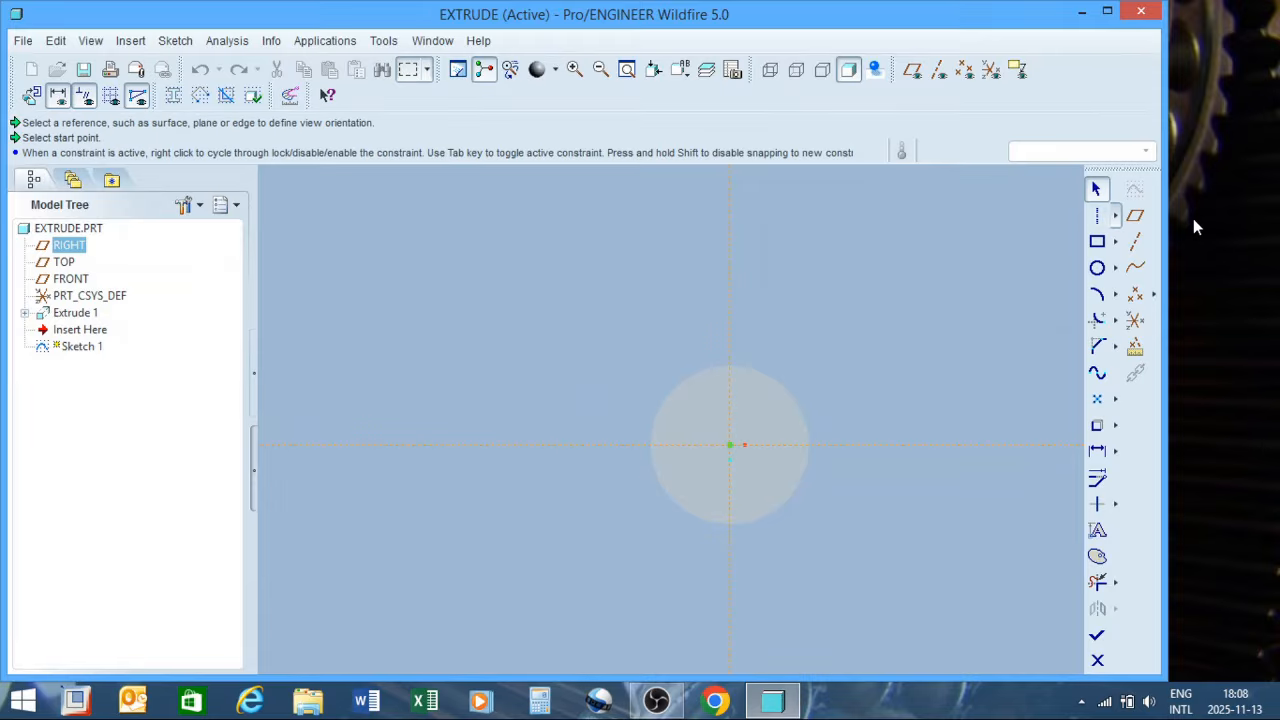
{"action": "left_click", "coordinate": [731, 446]}
{"action": "left_click", "coordinate": [729, 368]}
{"action": "left_click", "coordinate": [731, 446]}
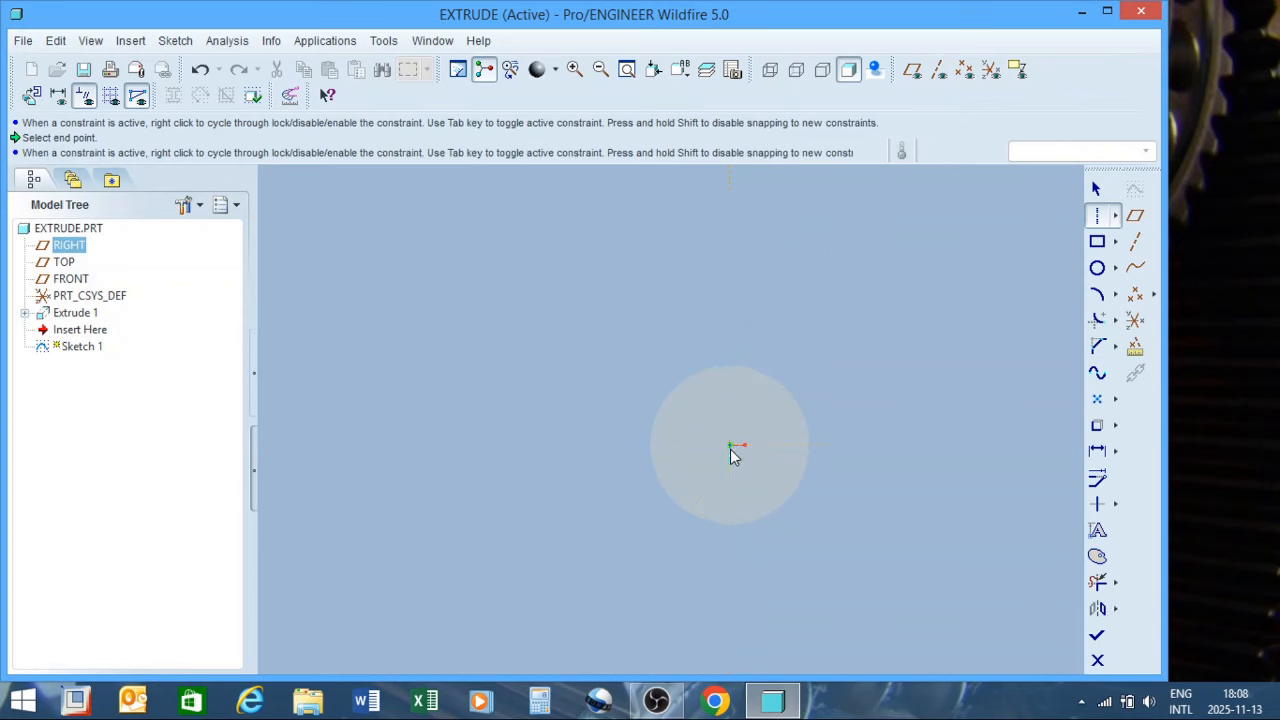
{"action": "left_click", "coordinate": [893, 443]}
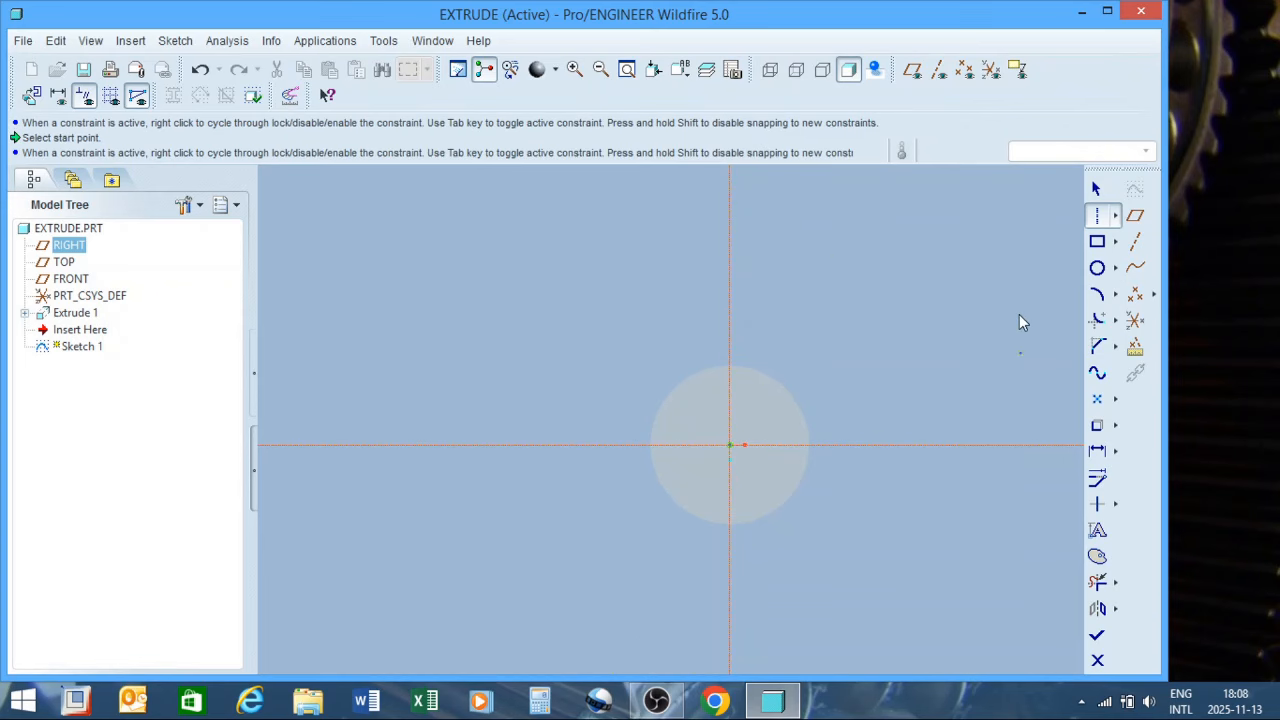
Sketch a rectangle about 29.5 wide and 35.2 high around the circular face, symmetric about both centerlines
{"action": "left_click", "coordinate": [1097, 243]}
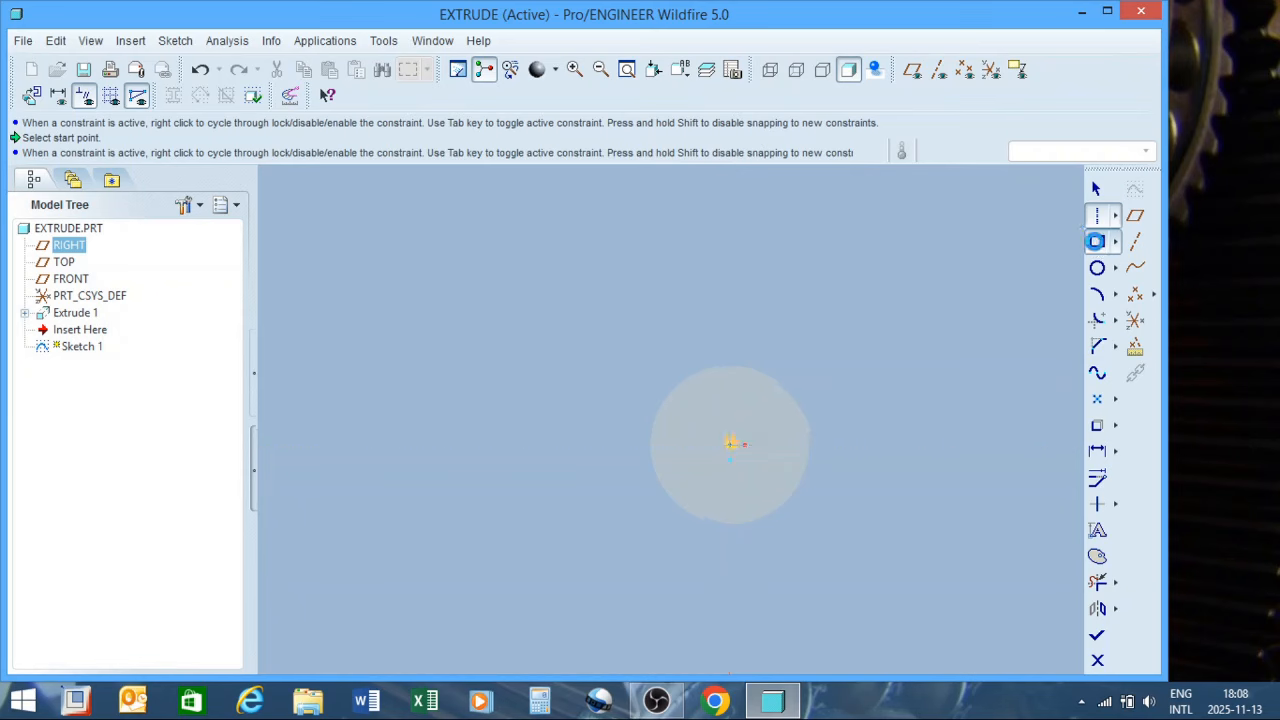
{"action": "left_click", "coordinate": [613, 306]}
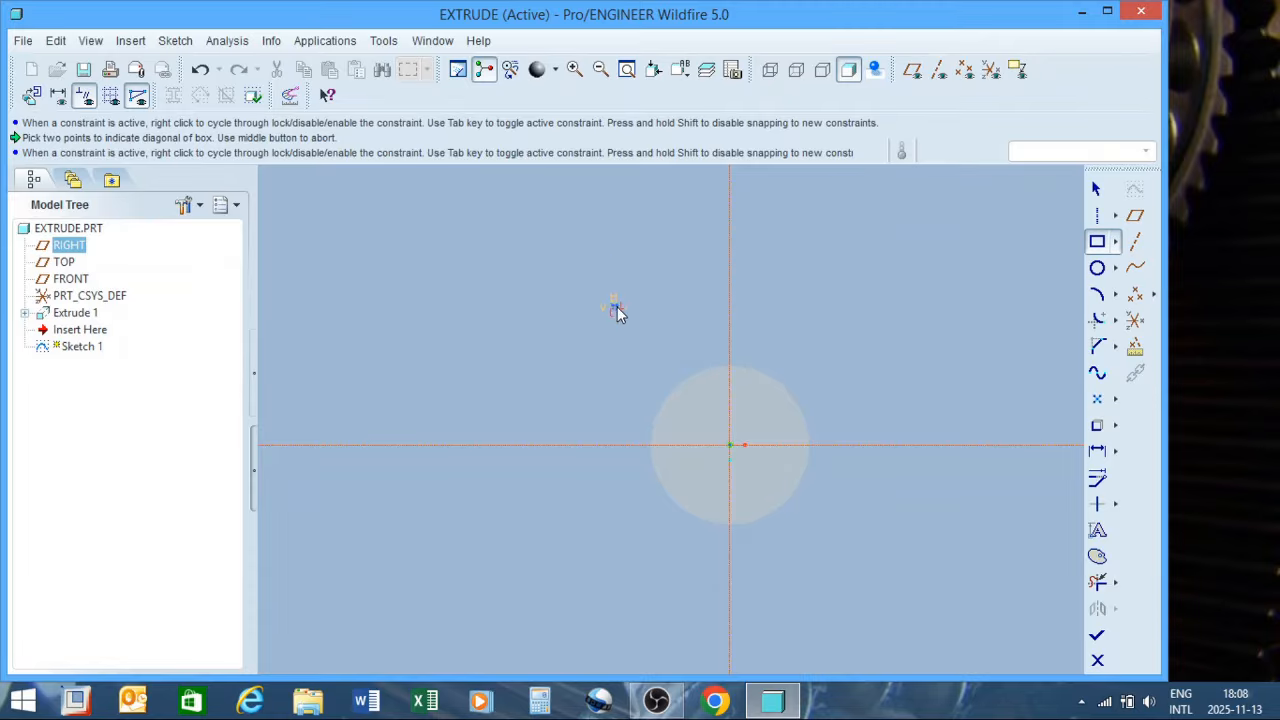
{"action": "left_click", "coordinate": [851, 584]}
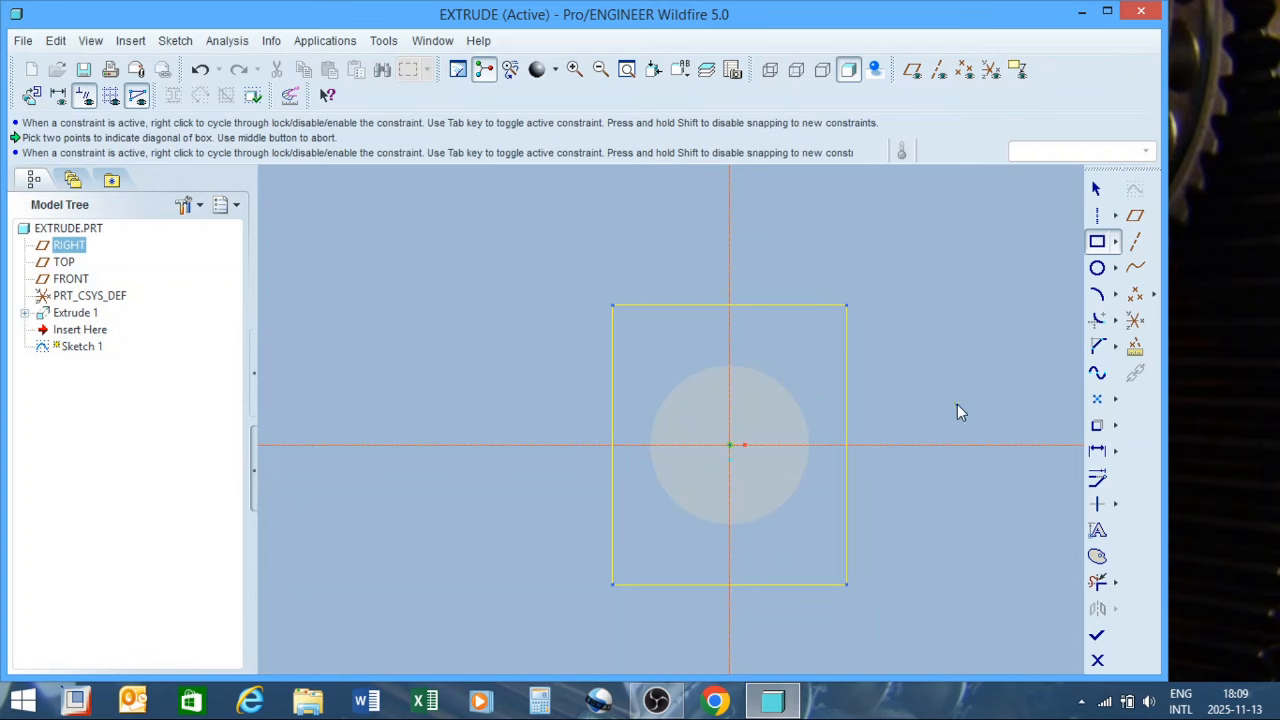
Set both the width and the height of the rectangle to 35
{"action": "left_click", "coordinate": [1097, 190]}
{"action": "double_click", "coordinate": [700, 293]}
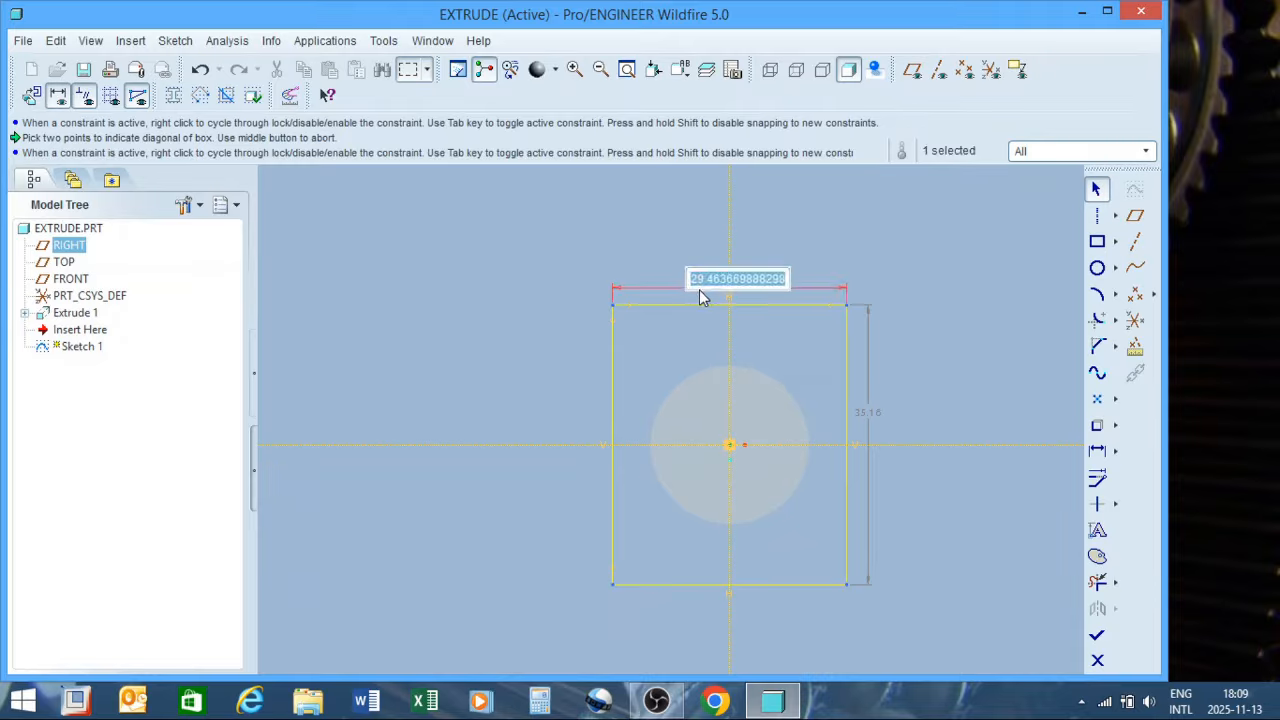
{"action": "type", "text": "33"}
{"action": "key", "text": "Return"}
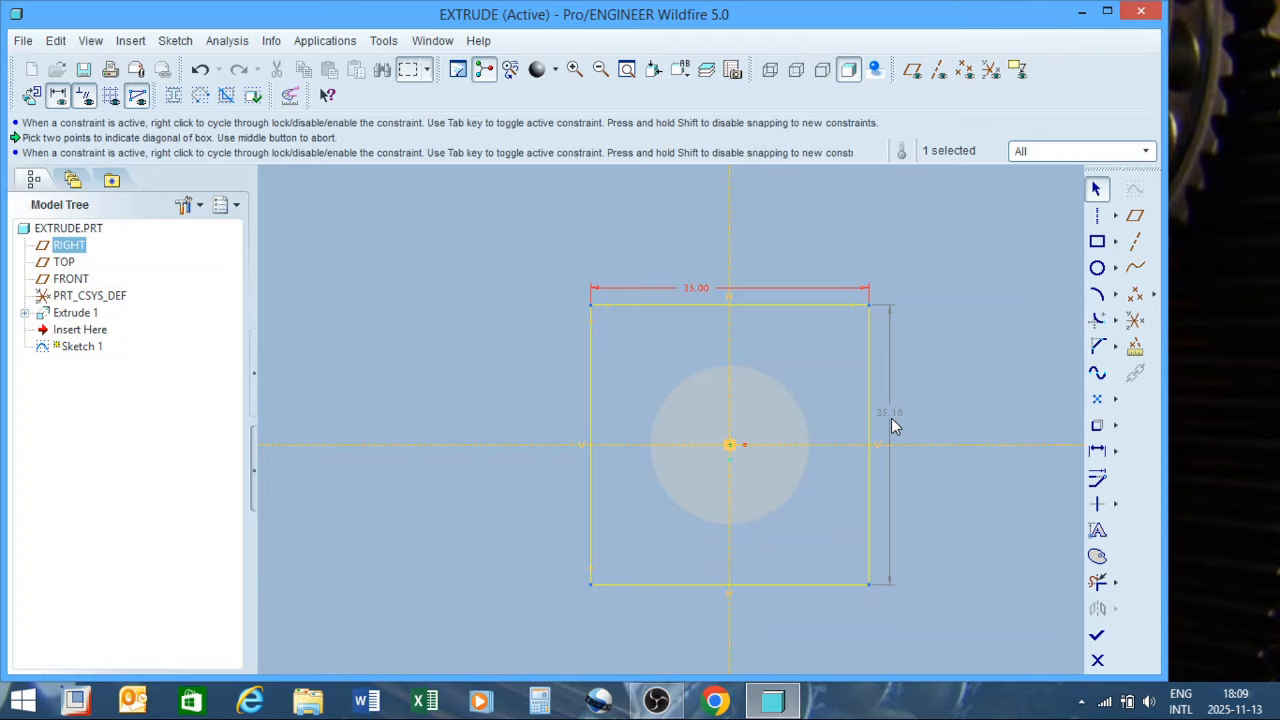
{"action": "double_click", "coordinate": [891, 415]}
{"action": "type", "text": "35"}
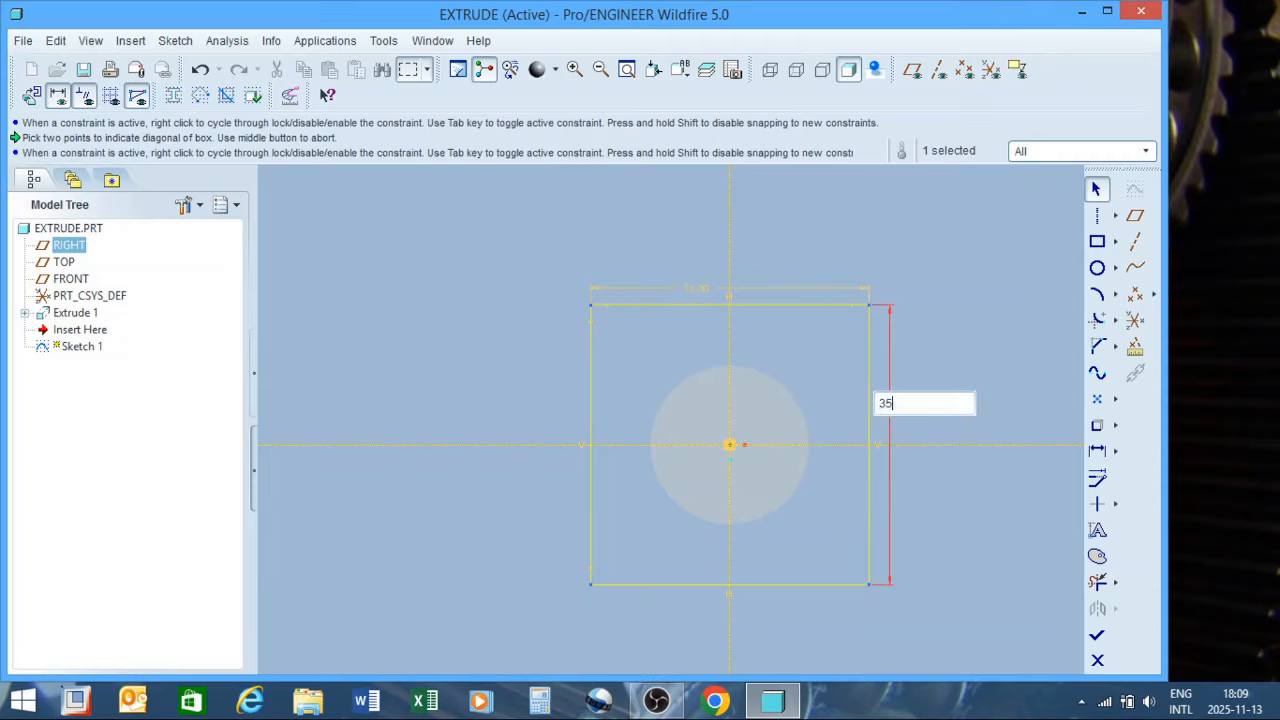
{"action": "key", "text": "Return"}
{"action": "left_click", "coordinate": [892, 412]}
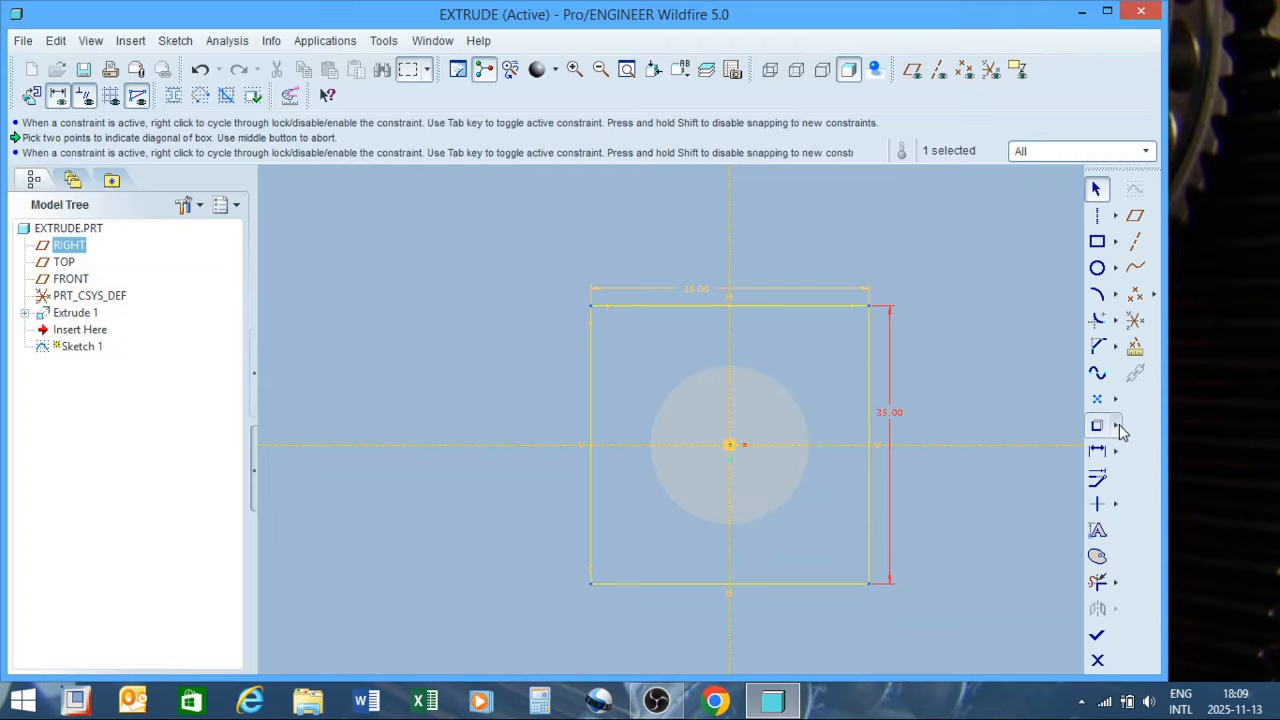
Constrain two adjacent sides of the square to equal lengths, delete the conflicting vertical dimension, and finish the sketch
{"action": "left_click", "coordinate": [1116, 503]}
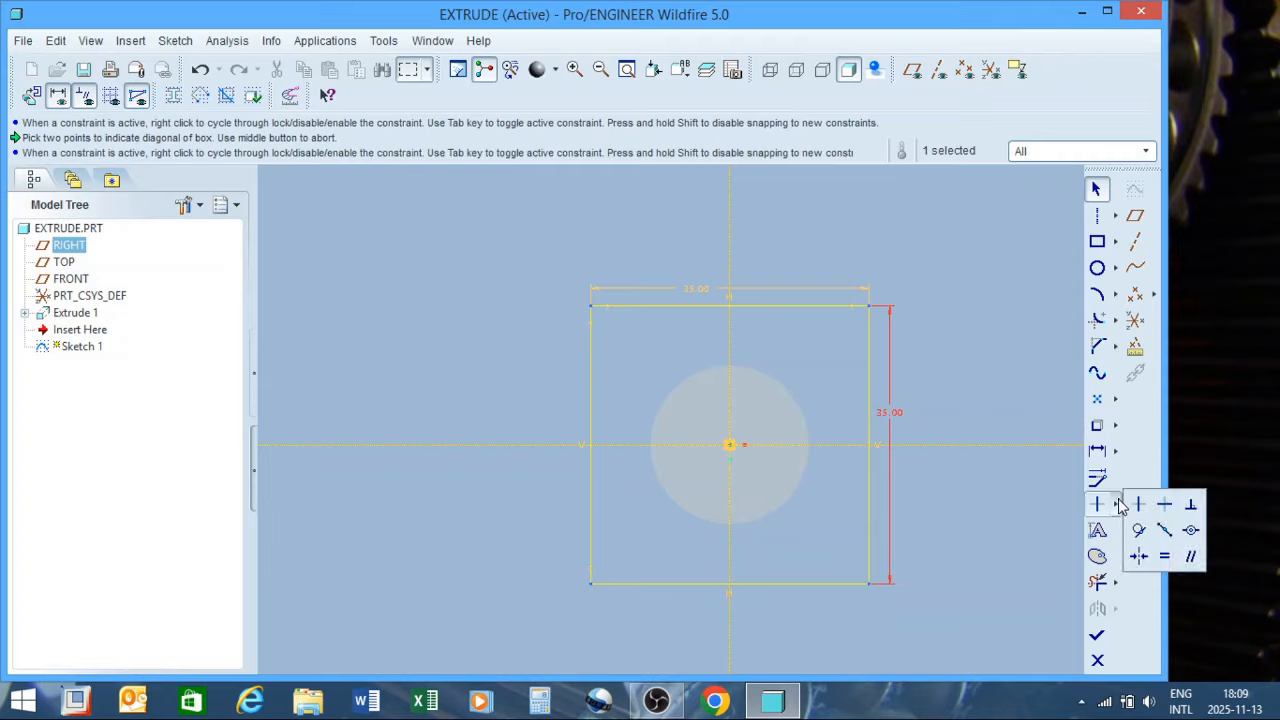
{"action": "left_click", "coordinate": [1165, 557]}
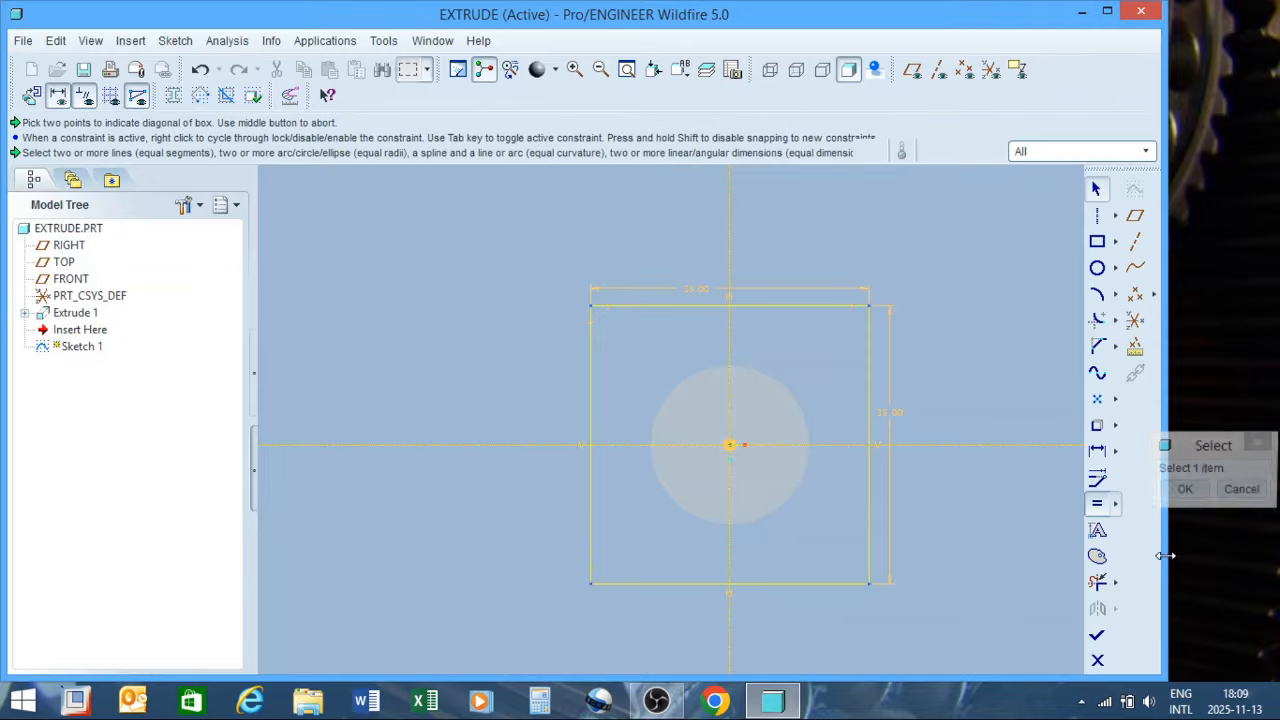
{"action": "left_click", "coordinate": [774, 305]}
{"action": "left_click", "coordinate": [869, 424]}
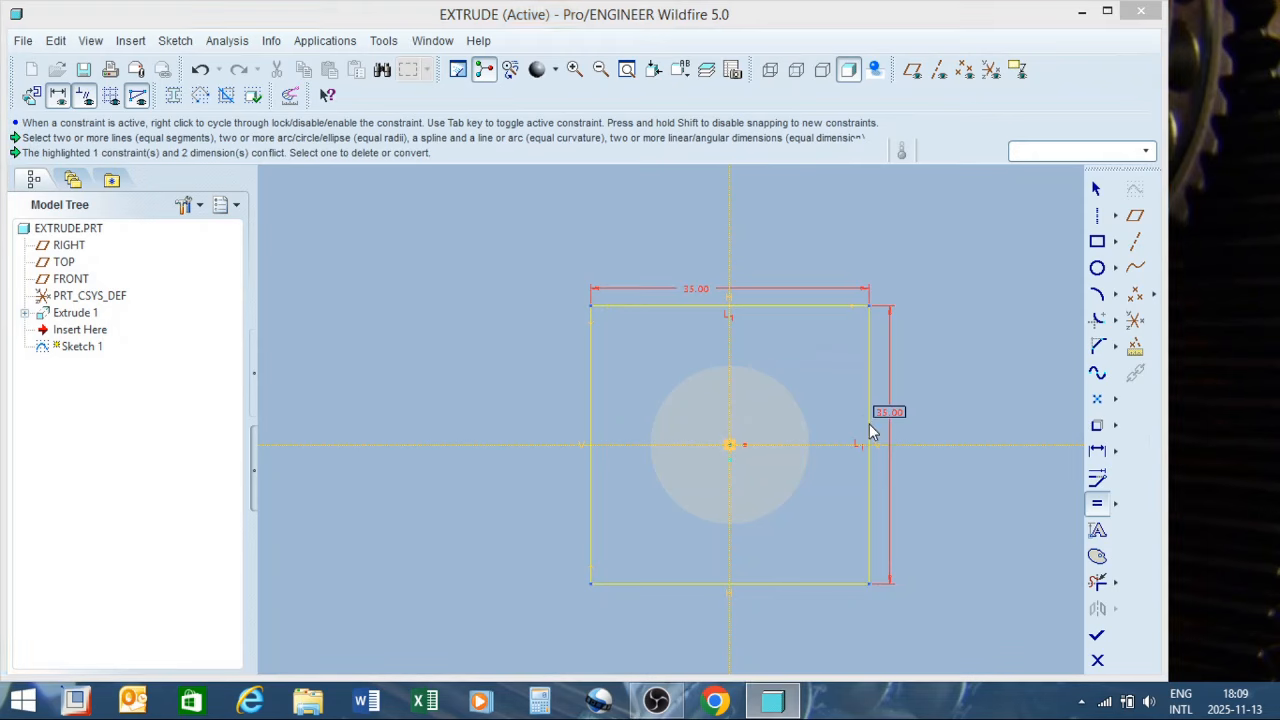
{"action": "left_click", "coordinate": [1140, 327]}
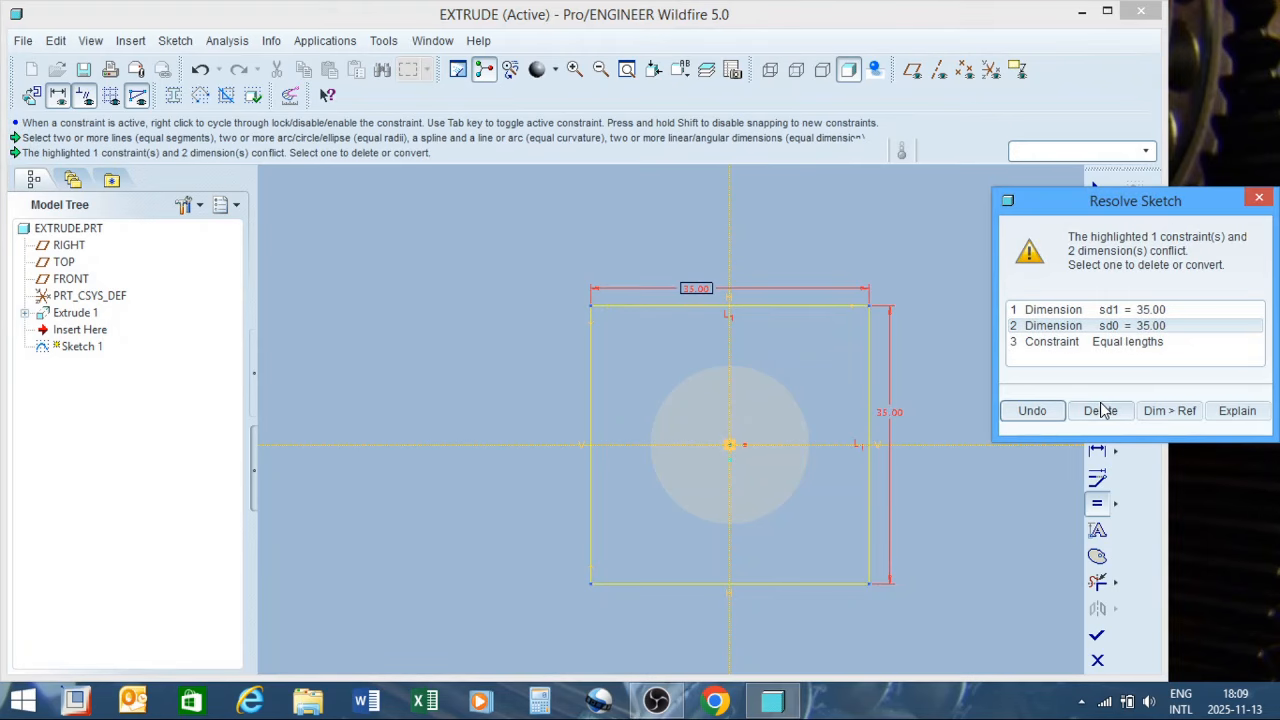
{"action": "left_click", "coordinate": [1100, 410]}
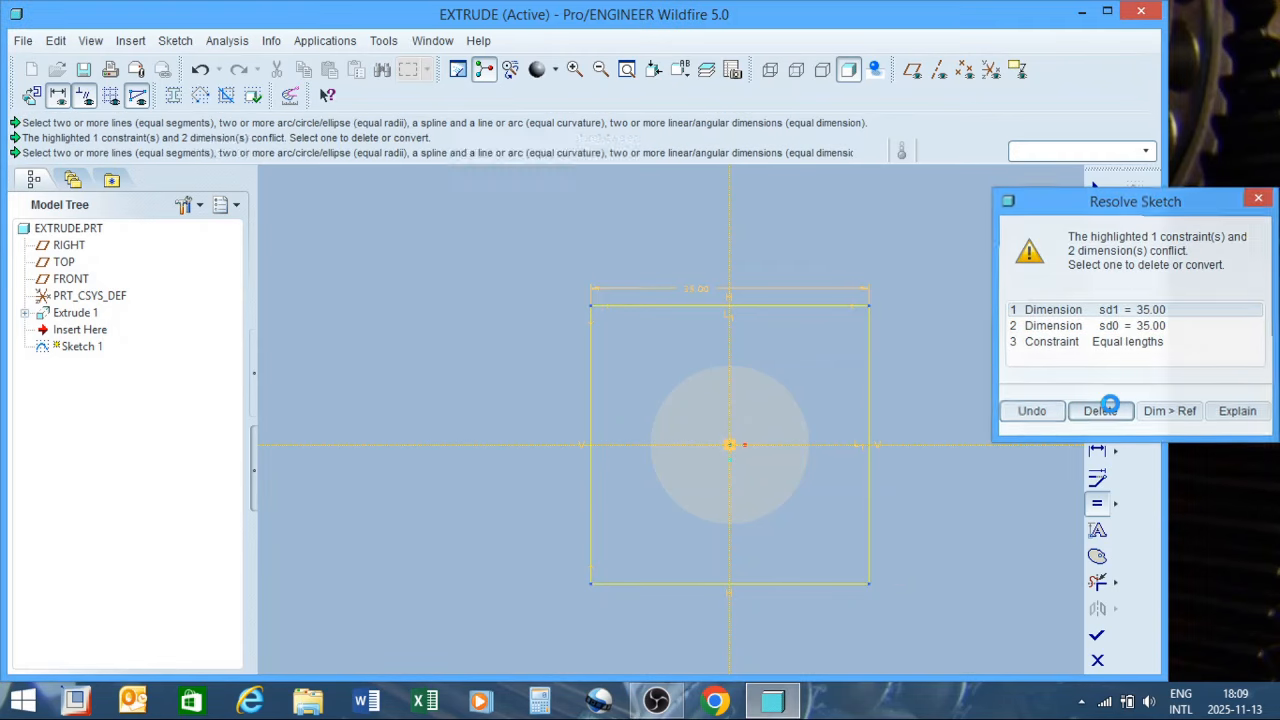
{"action": "left_click", "coordinate": [1182, 491]}
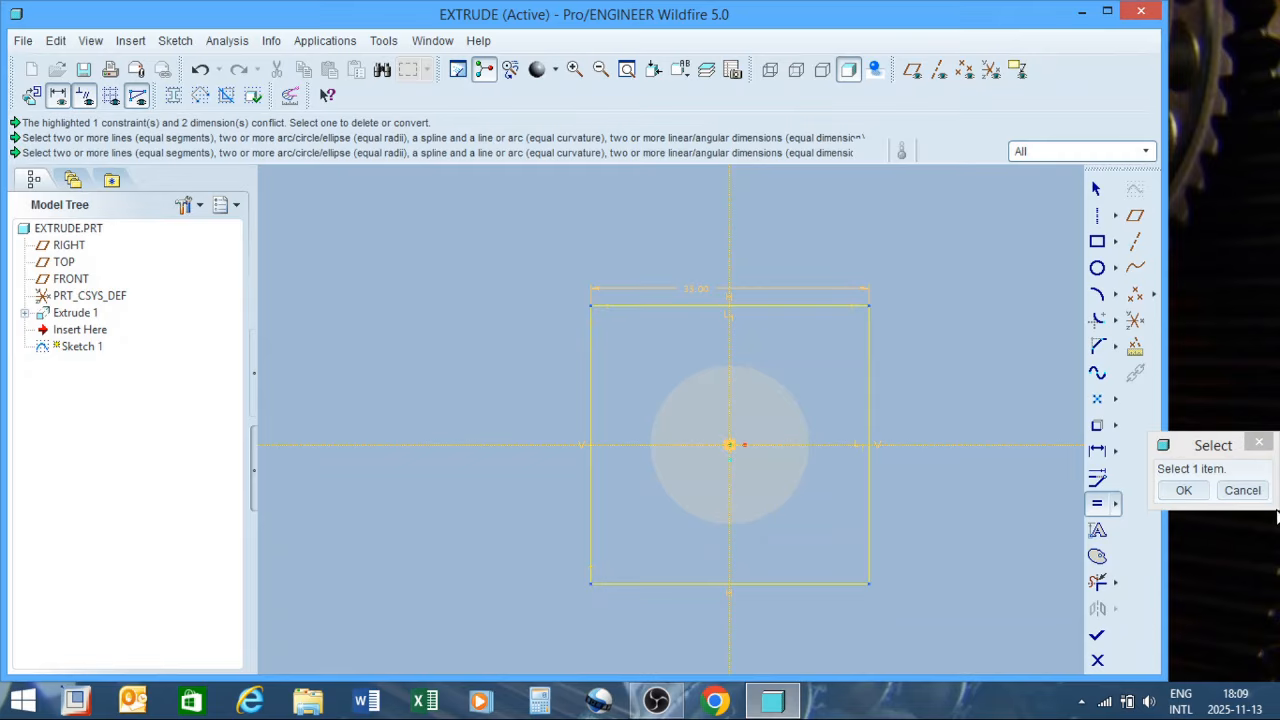
{"action": "left_click", "coordinate": [1257, 496]}
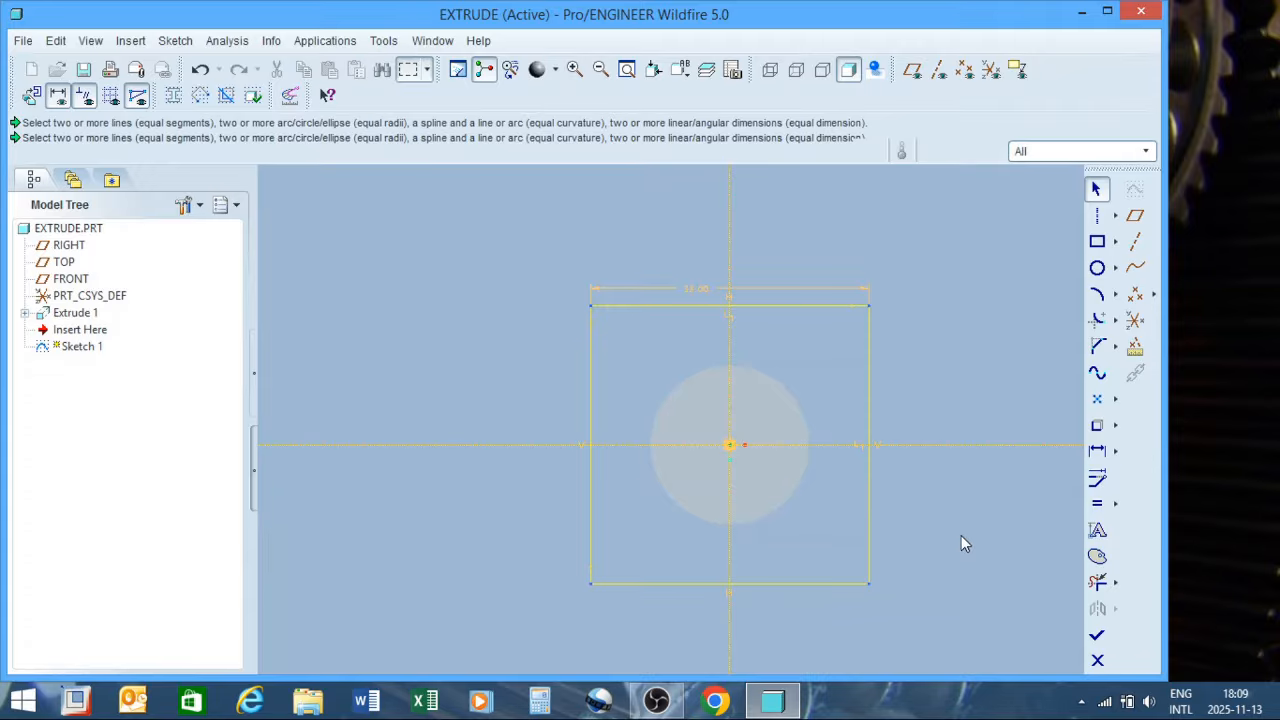
{"action": "left_click", "coordinate": [1099, 637]}
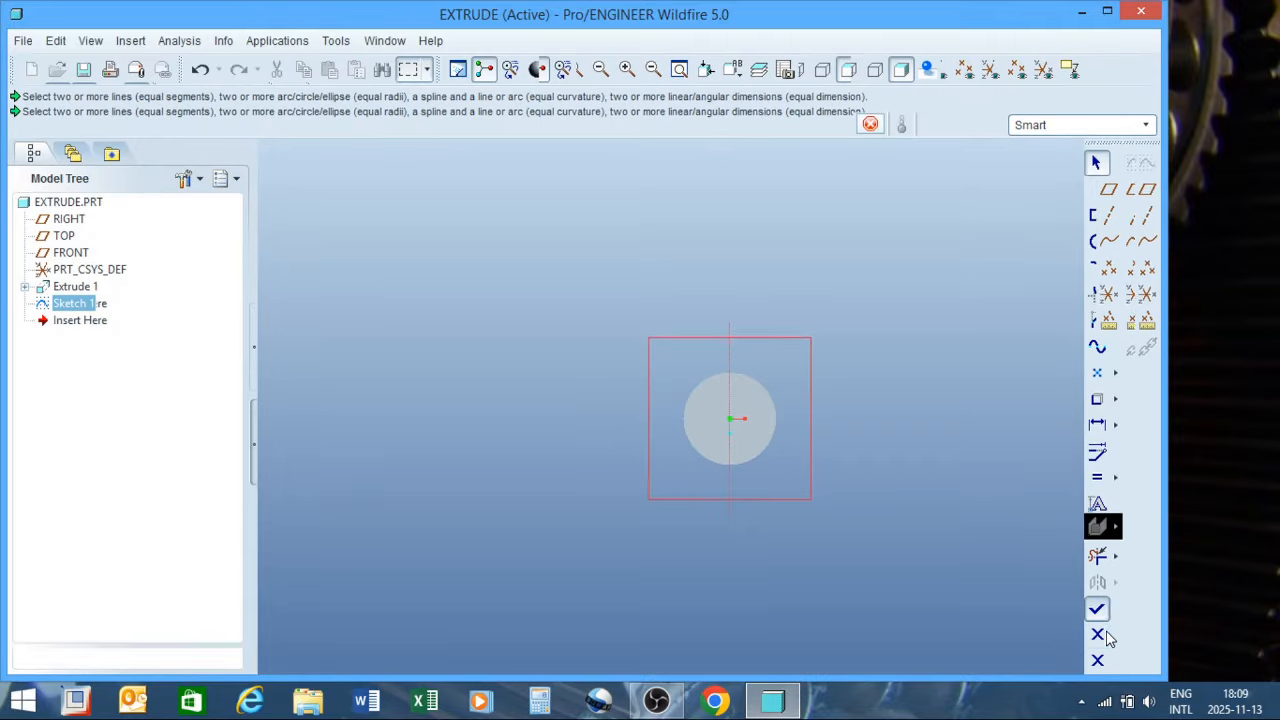
Start extruding the square sketch, flipping its depth direction over the cylinder and back outward to compare both sides
{"action": "mouse_move", "coordinate": [877, 389]}
{"action": "middle_mouse_down"}
{"action": "mouse_move", "coordinate": [866, 384]}
{"action": "mouse_move", "coordinate": [967, 302]}
{"action": "middle_mouse_up"}
{"action": "left_click", "coordinate": [1146, 163]}
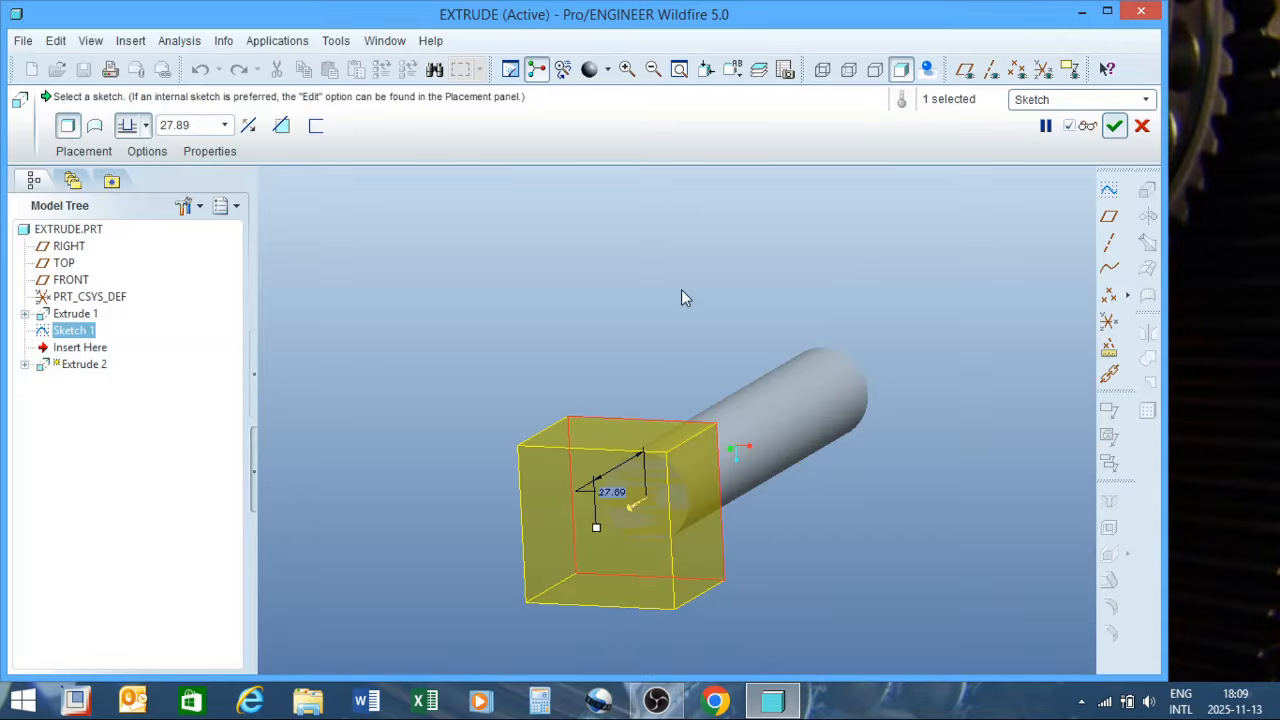
{"action": "middle_click_drag", "start_coordinate": [745, 284], "coordinate": [765, 352]}
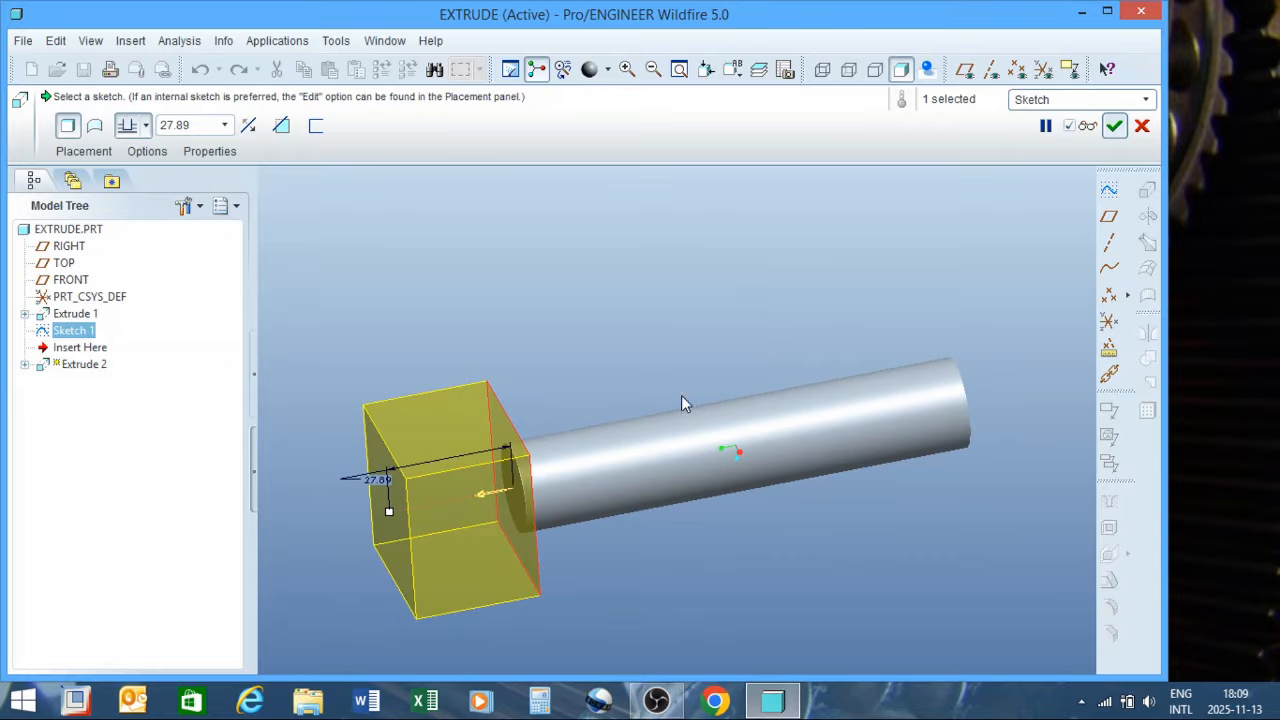
{"action": "left_click", "coordinate": [490, 494]}
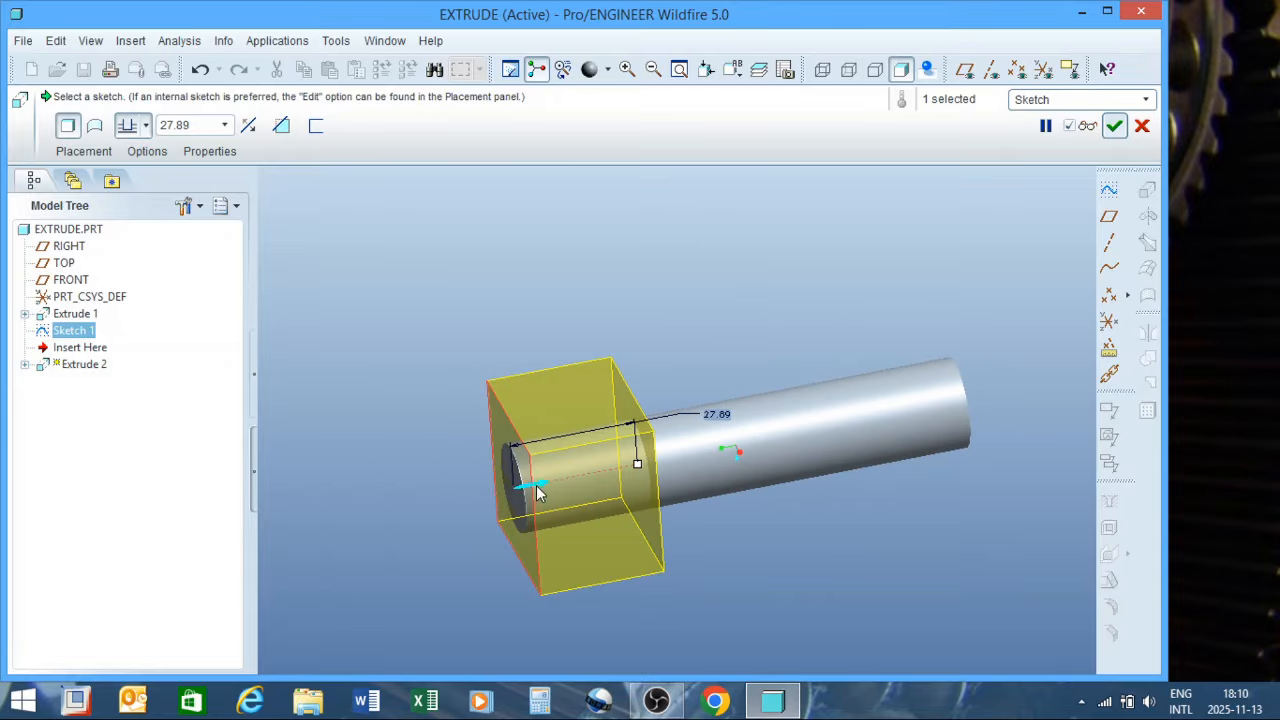
{"action": "left_click", "coordinate": [530, 486]}
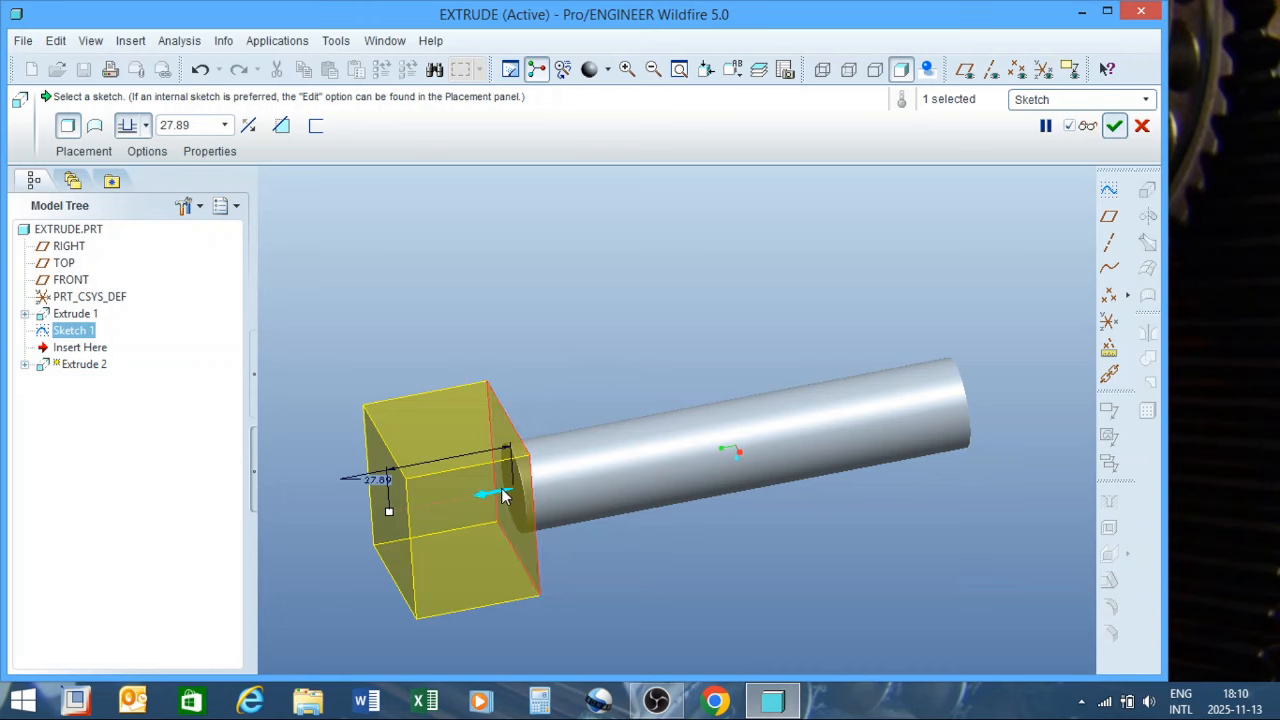
{"action": "left_click", "coordinate": [250, 129]}
{"action": "left_click", "coordinate": [250, 129]}
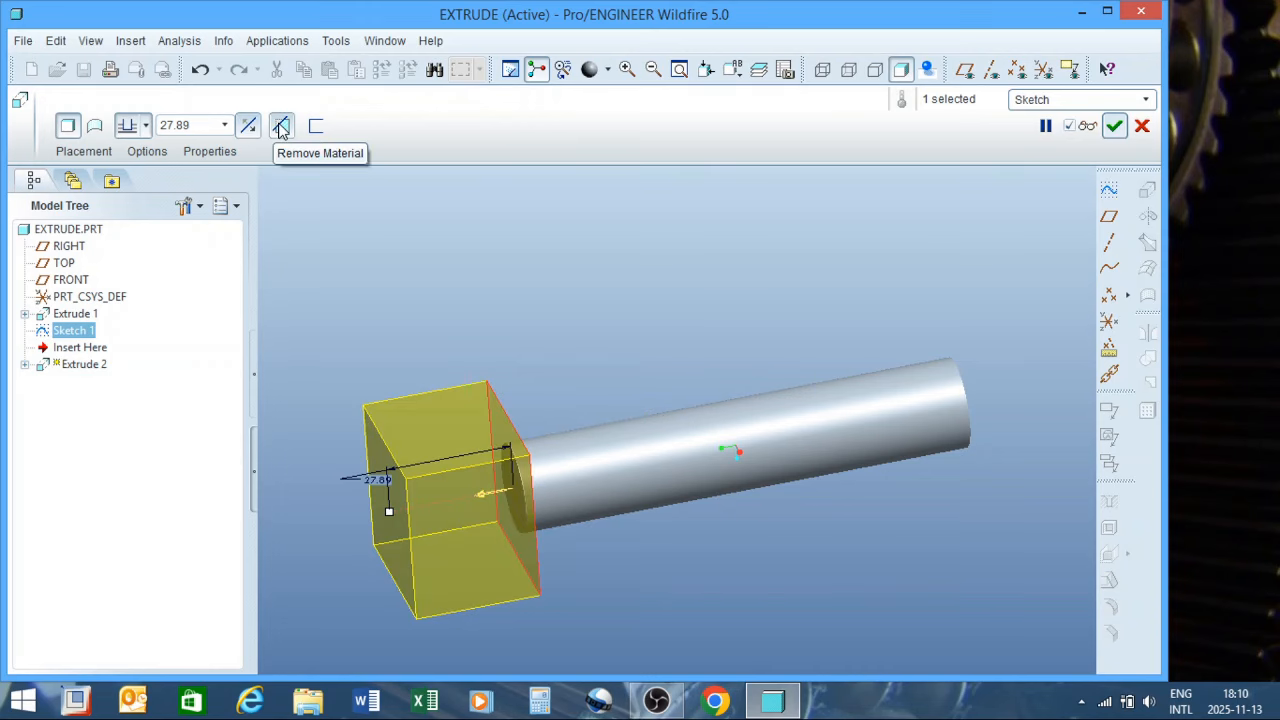
Switch the square extrusion to remove material, flip its depth direction over the cylinder, and complete the cut
{"action": "left_click", "coordinate": [281, 127]}
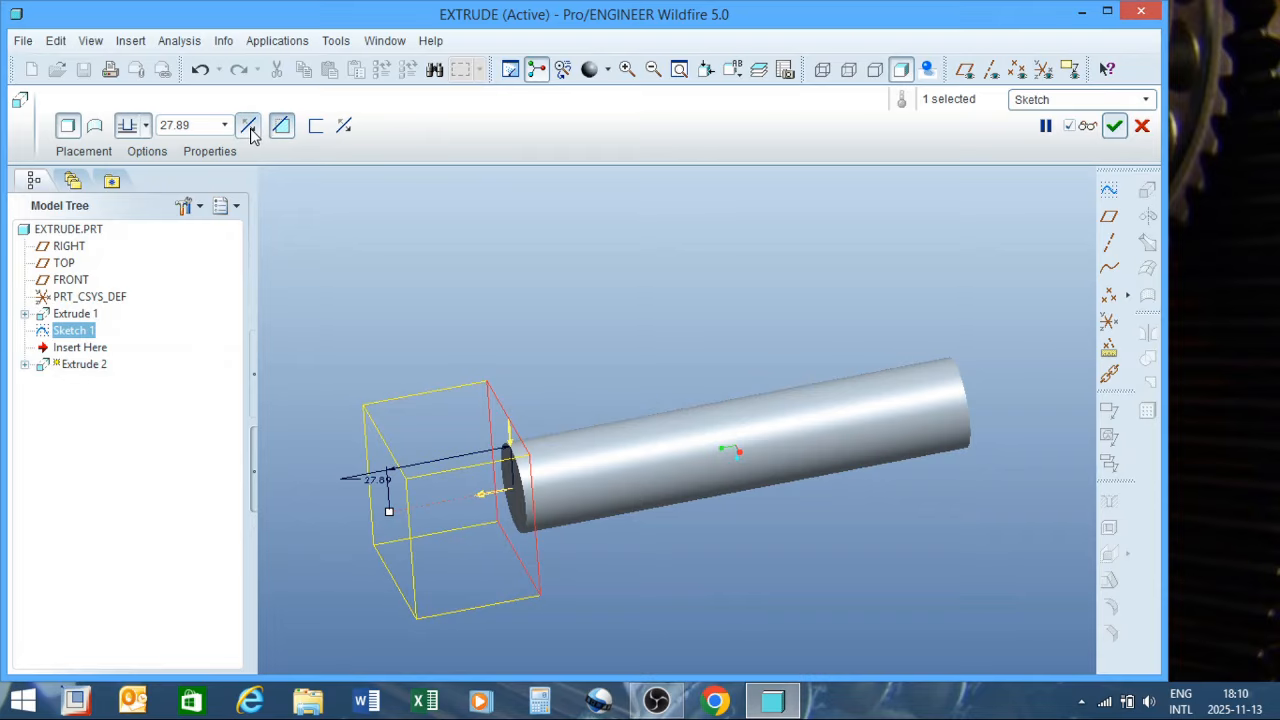
{"action": "left_click", "coordinate": [250, 129]}
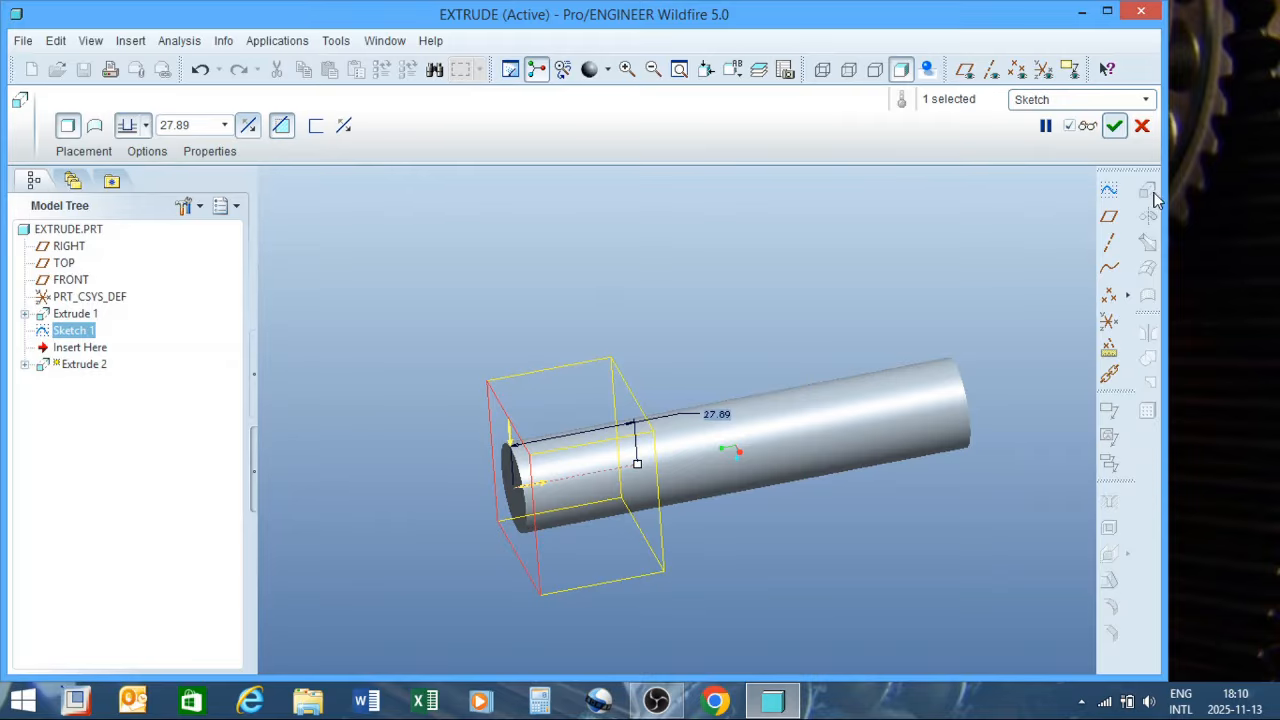
{"action": "left_click", "coordinate": [1114, 128]}
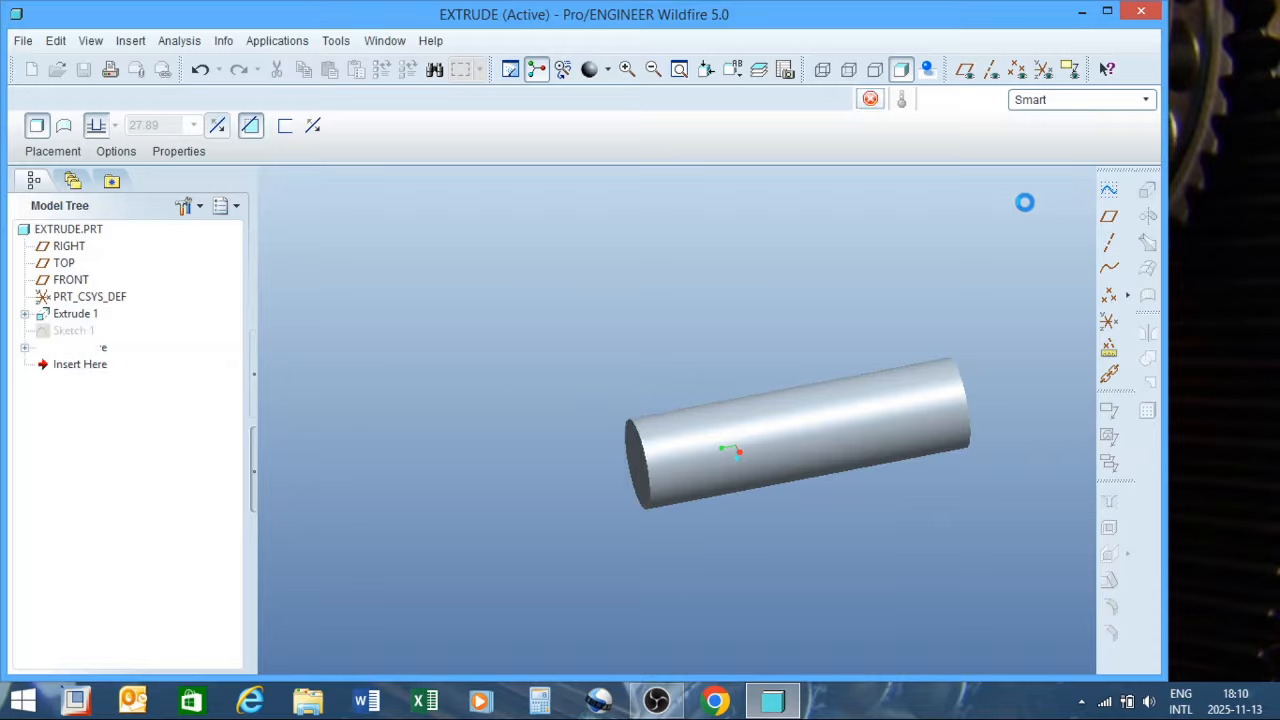
Redefine the square extrusion to add material outward from the cylinder's end face, with a depth of 20
{"action": "right_click", "coordinate": [87, 354]}
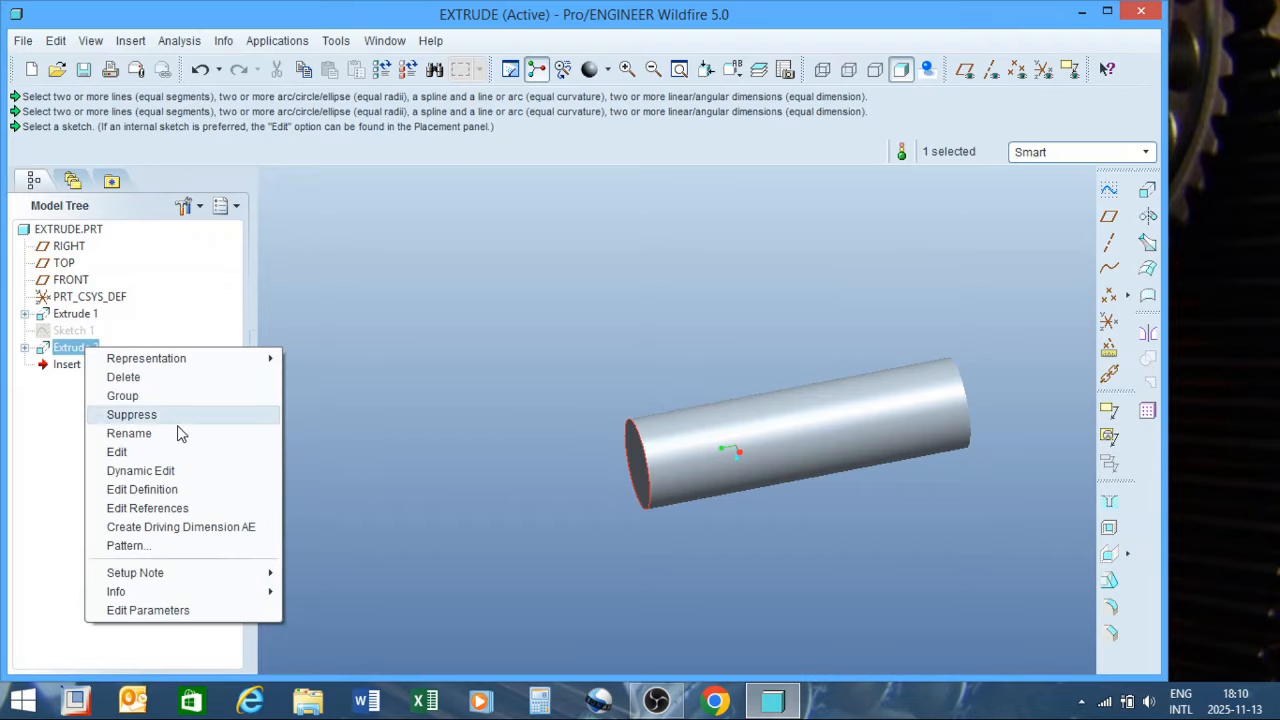
{"action": "left_click", "coordinate": [176, 490]}
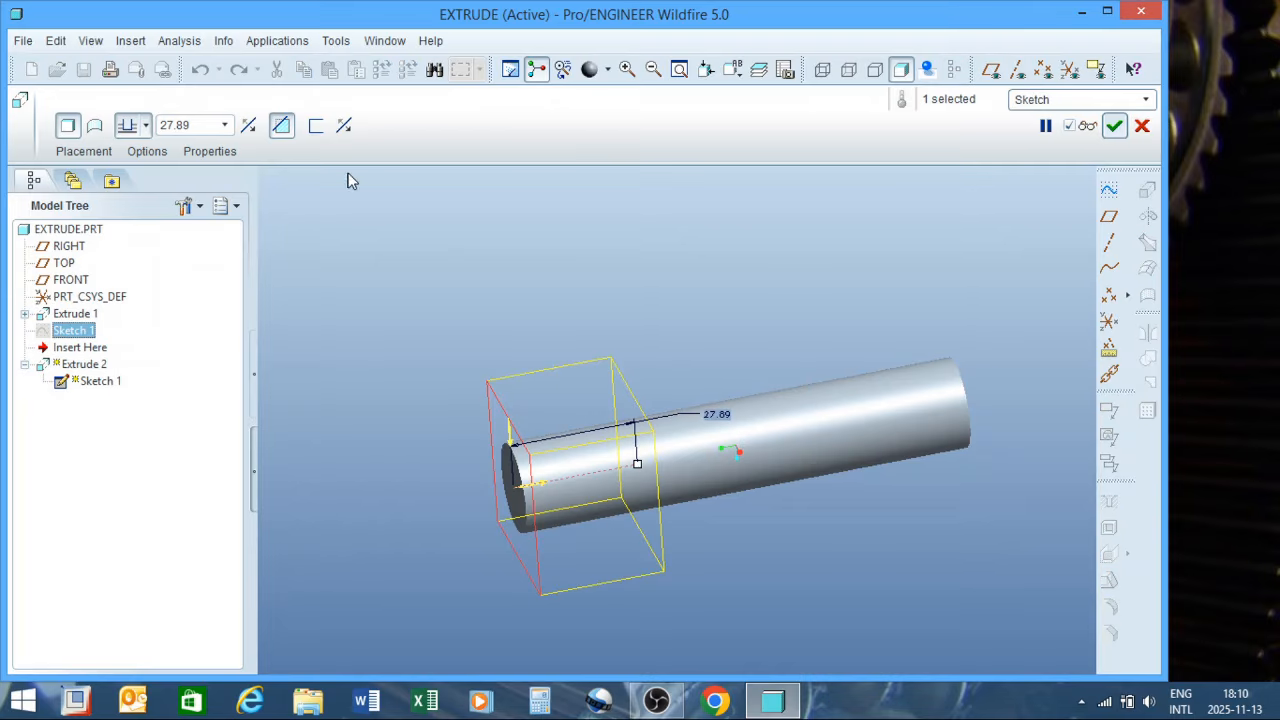
{"action": "left_click", "coordinate": [250, 127]}
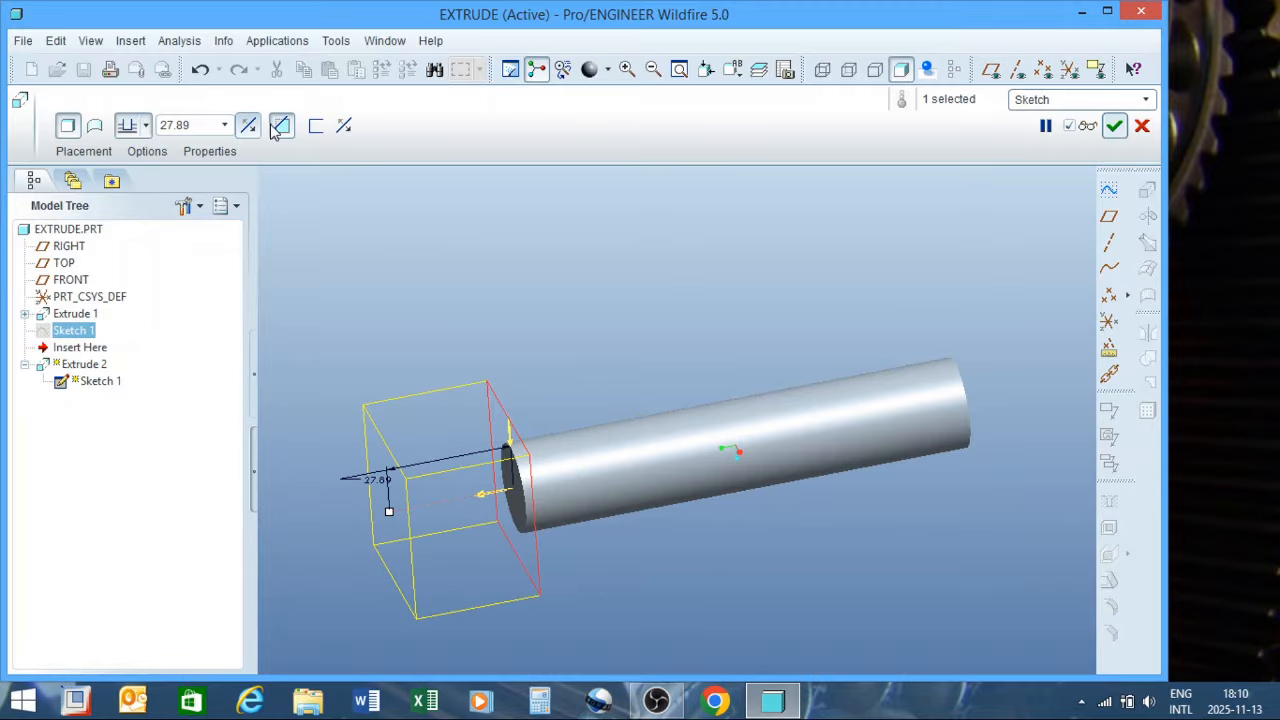
{"action": "left_click", "coordinate": [283, 126]}
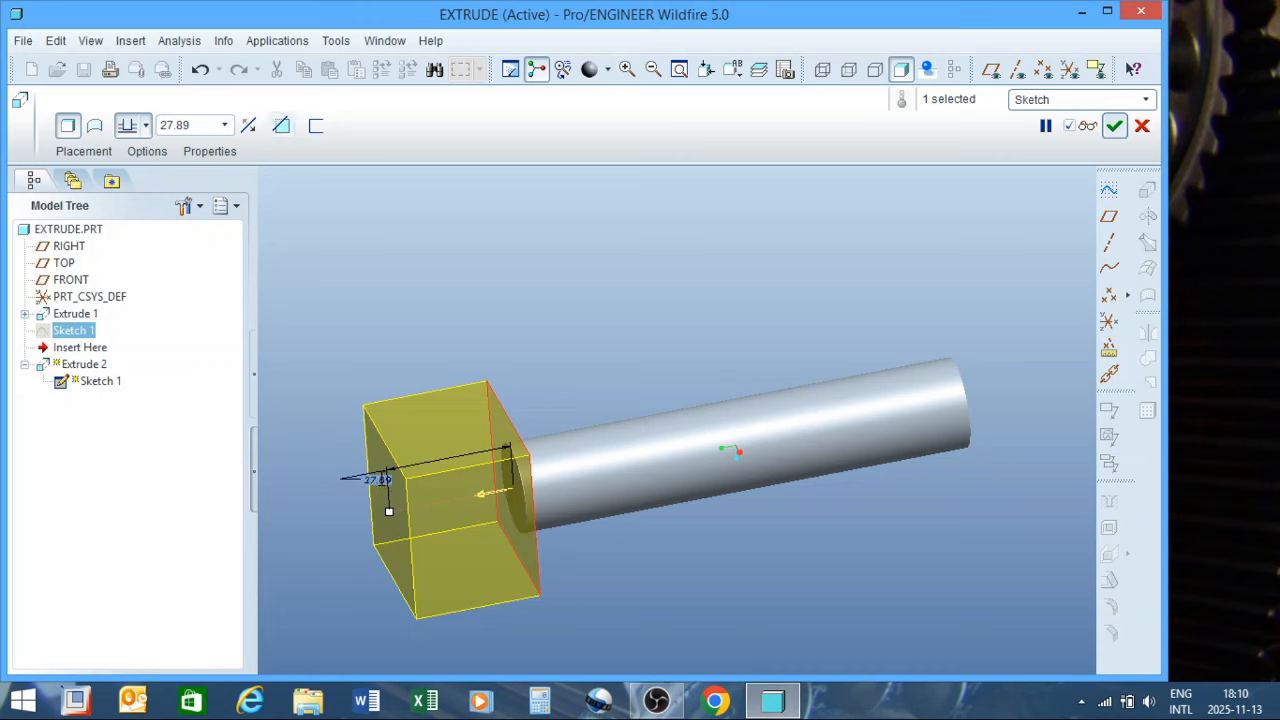
{"action": "double_click", "coordinate": [381, 478]}
{"action": "type", "text": "20"}
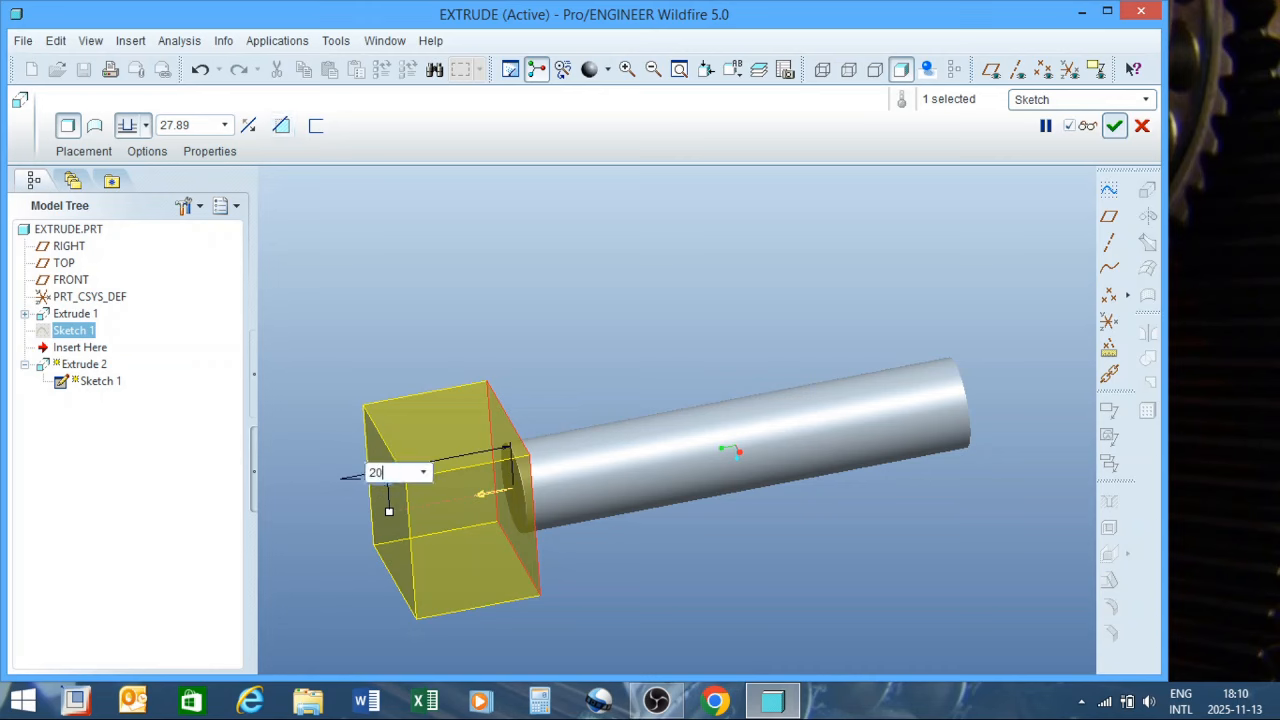
{"action": "key", "text": "Return"}
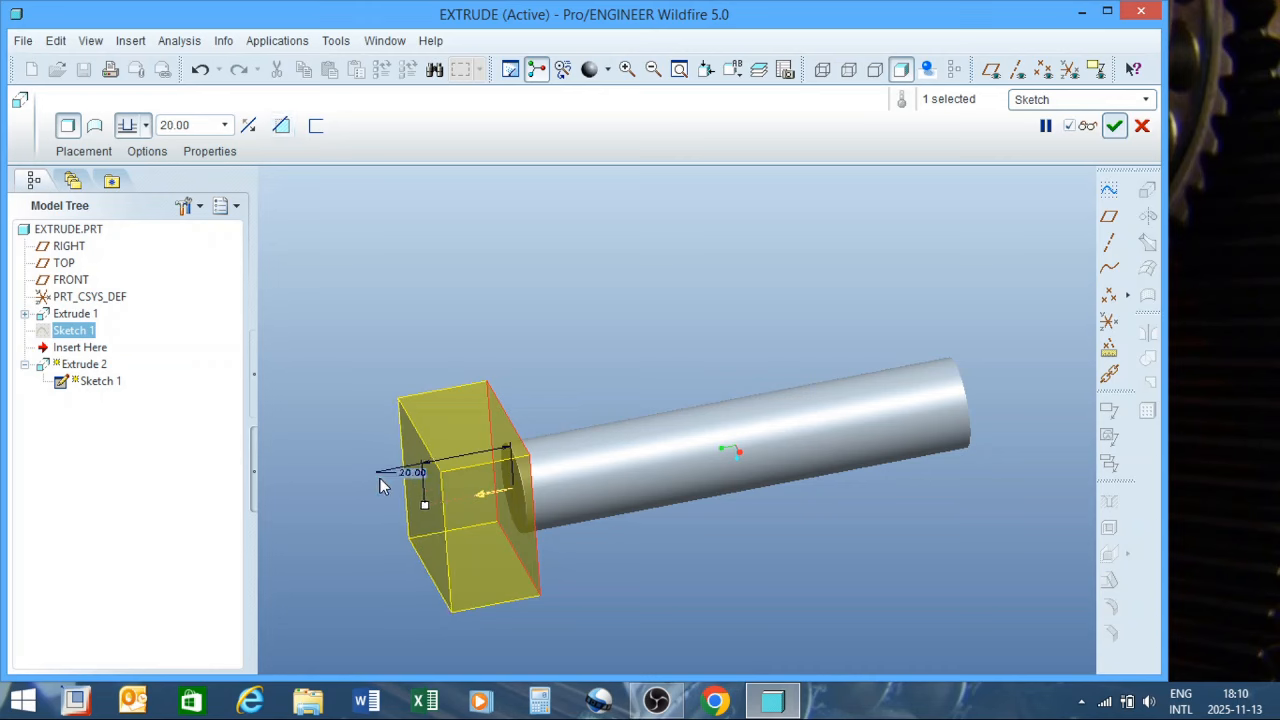
{"action": "middle_click", "coordinate": [574, 351]}
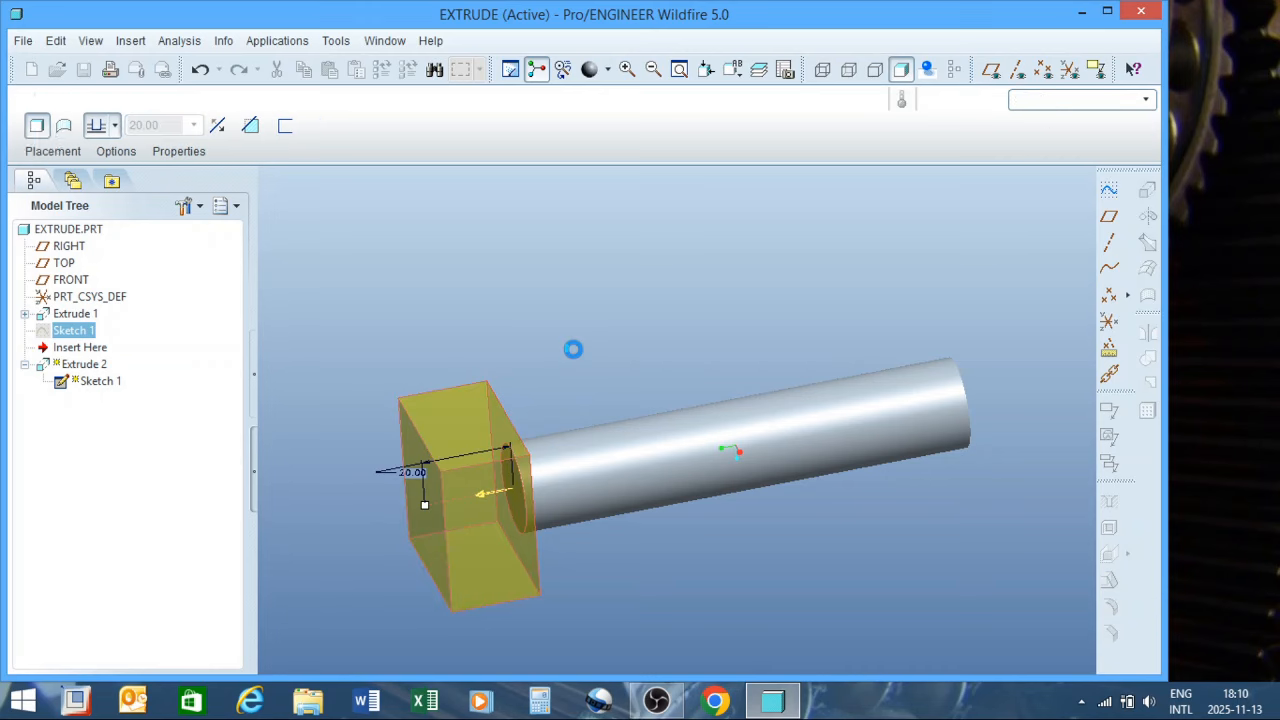
Start a sketch on the outer square face of the block, oriented with the RIGHT plane as the right reference
{"action": "middle_click_drag", "start_coordinate": [600, 447], "coordinate": [797, 358]}
{"action": "left_click", "coordinate": [1109, 208]}
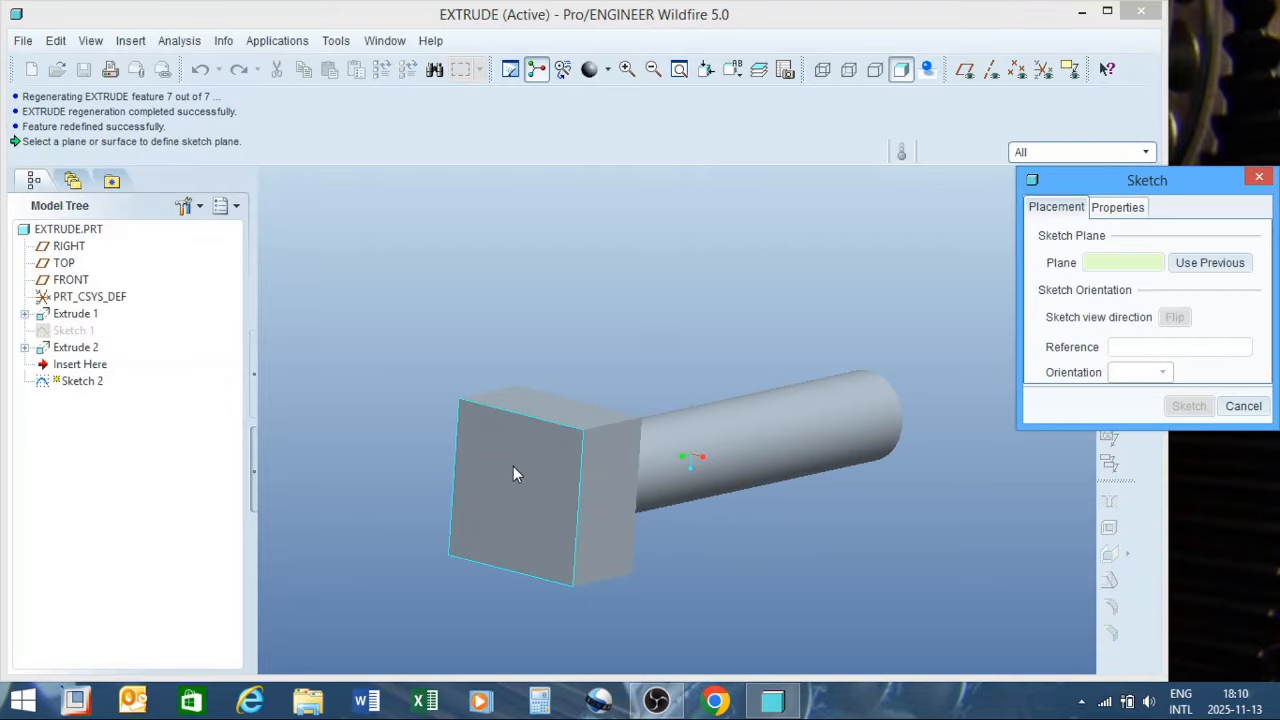
{"action": "left_click", "coordinate": [509, 463]}
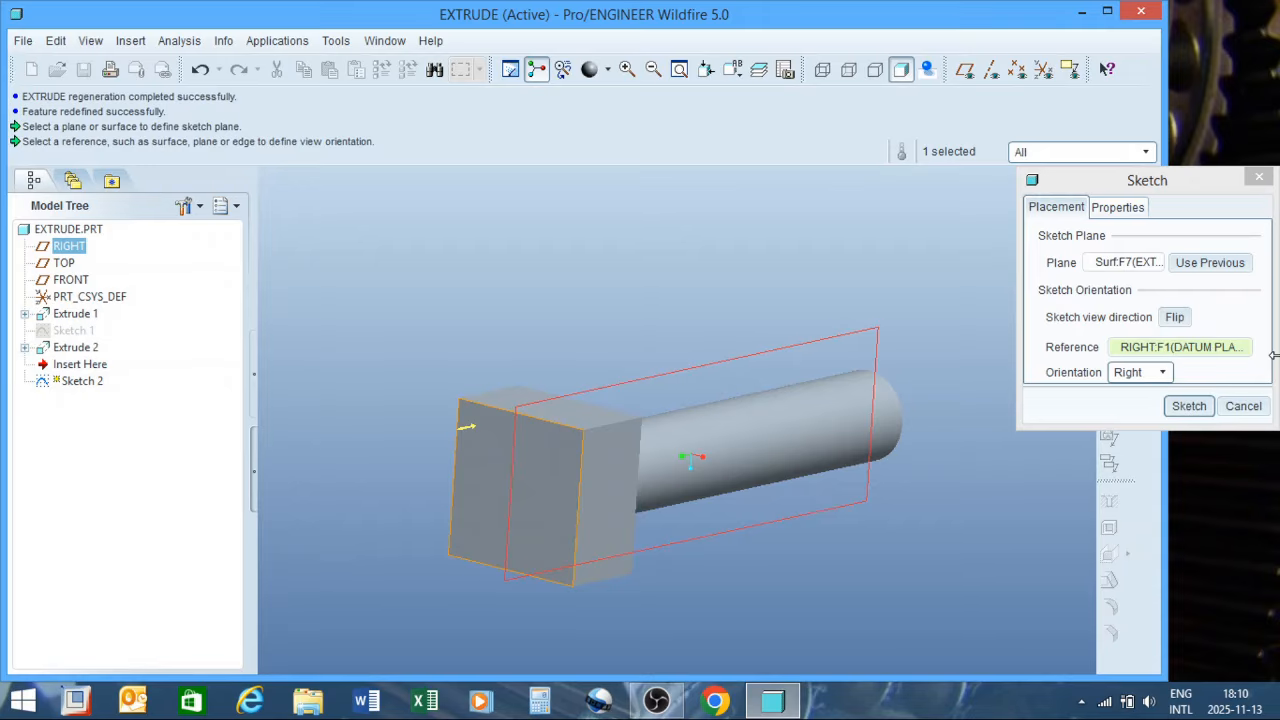
{"action": "left_click", "coordinate": [1188, 406]}
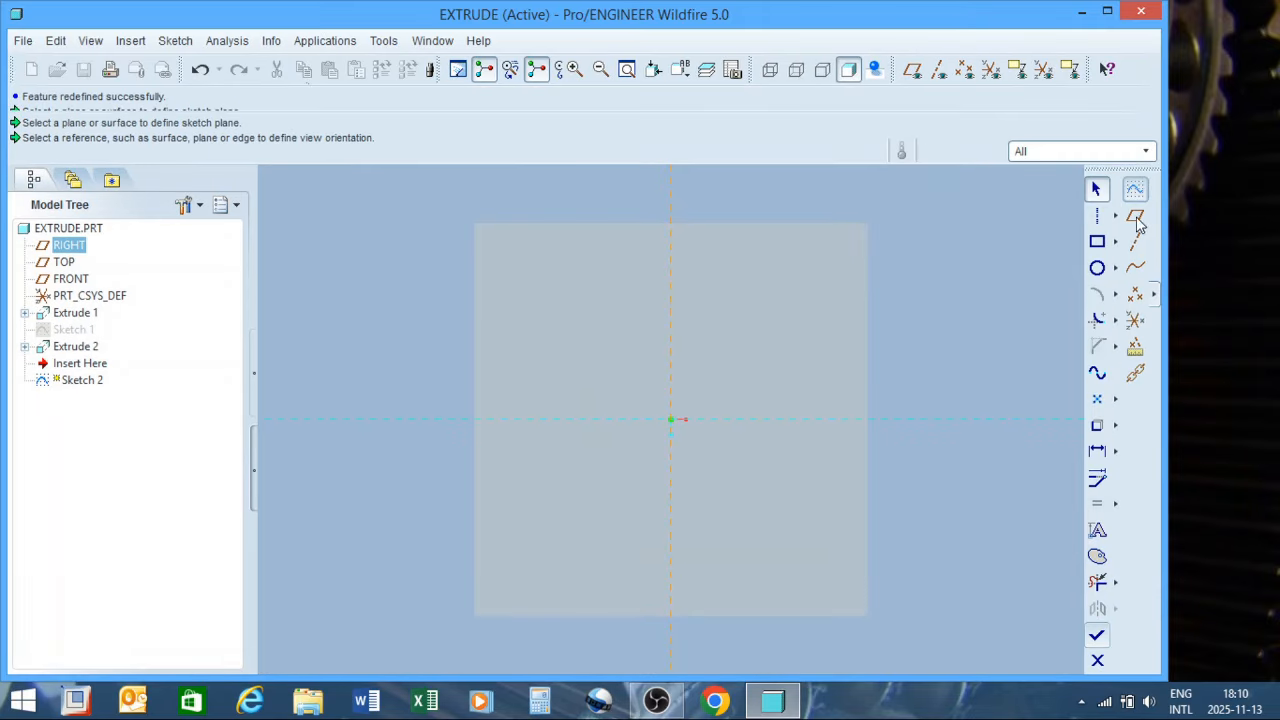
Draw a vertical and a horizontal centerline through the center of the square face
{"action": "left_click", "coordinate": [1098, 216]}
{"action": "left_click", "coordinate": [671, 419]}
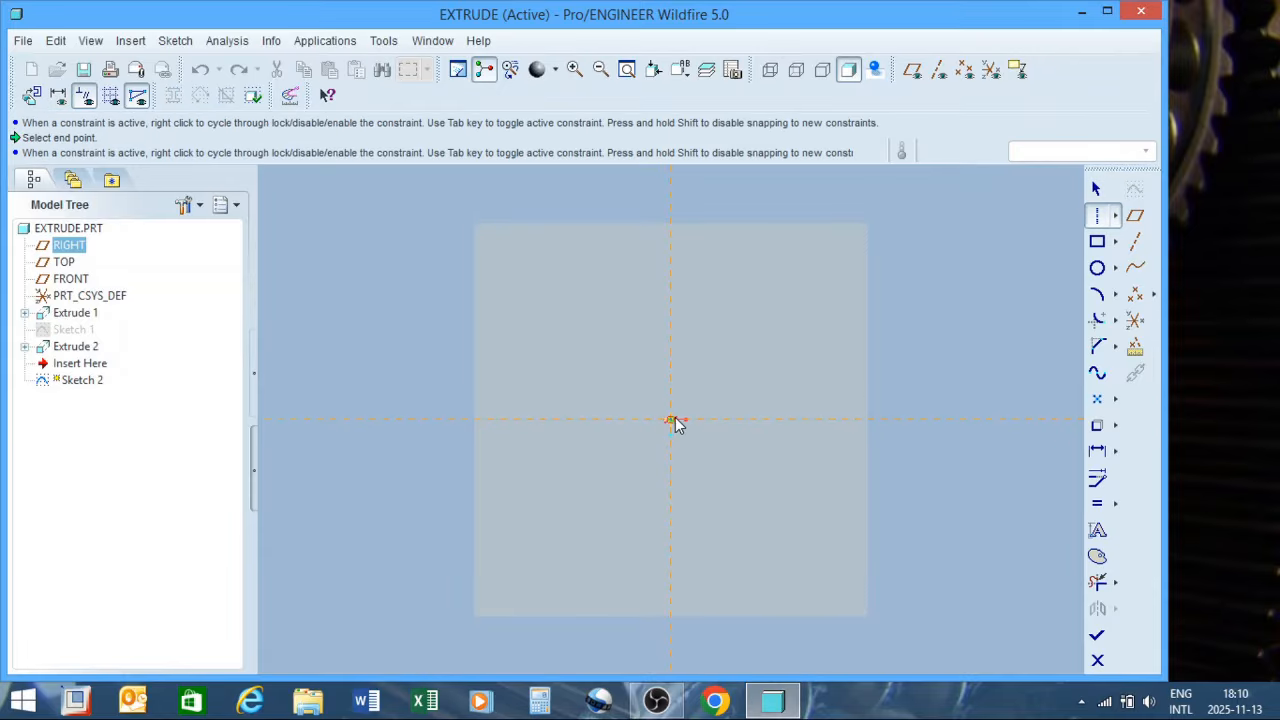
{"action": "left_click", "coordinate": [668, 311]}
{"action": "left_click", "coordinate": [670, 419]}
{"action": "left_click", "coordinate": [731, 420]}
Draw a closed triangle with its apex on the vertical centerline and a horizontal base about 23.1 wide, about 9.3 below the center
{"action": "left_click", "coordinate": [1115, 216]}
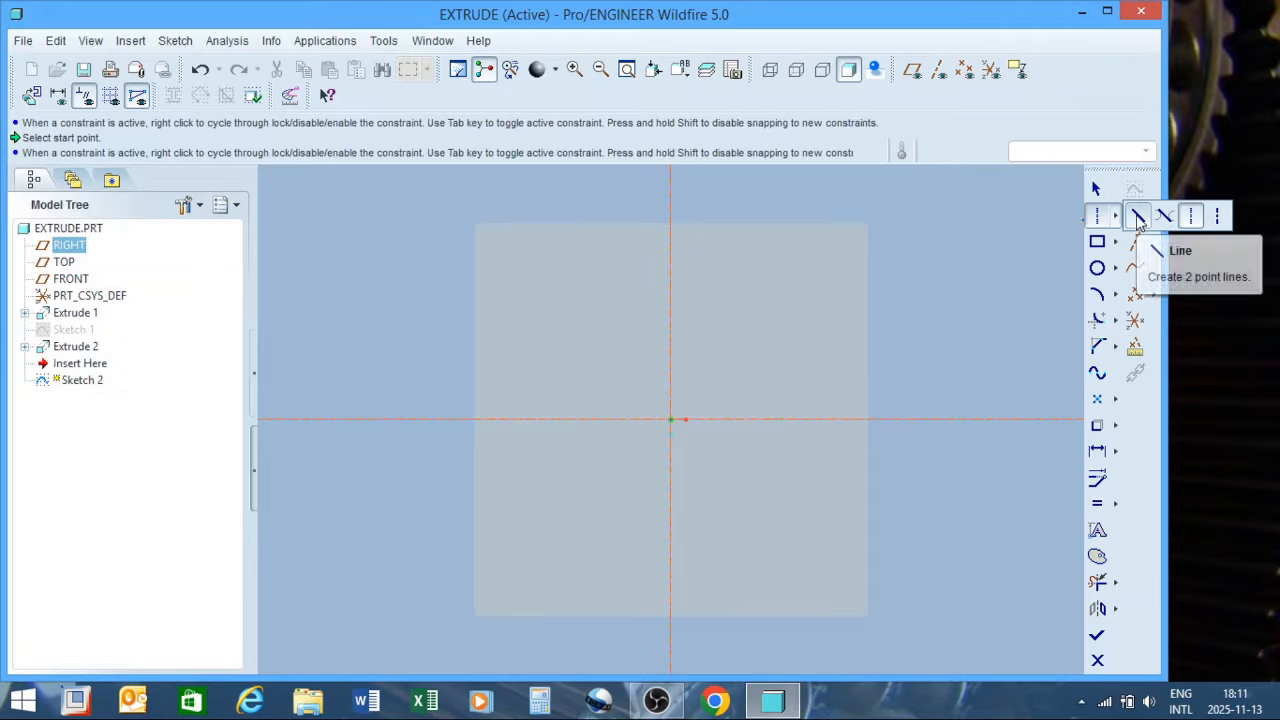
{"action": "left_click", "coordinate": [1138, 218]}
{"action": "left_click", "coordinate": [670, 319]}
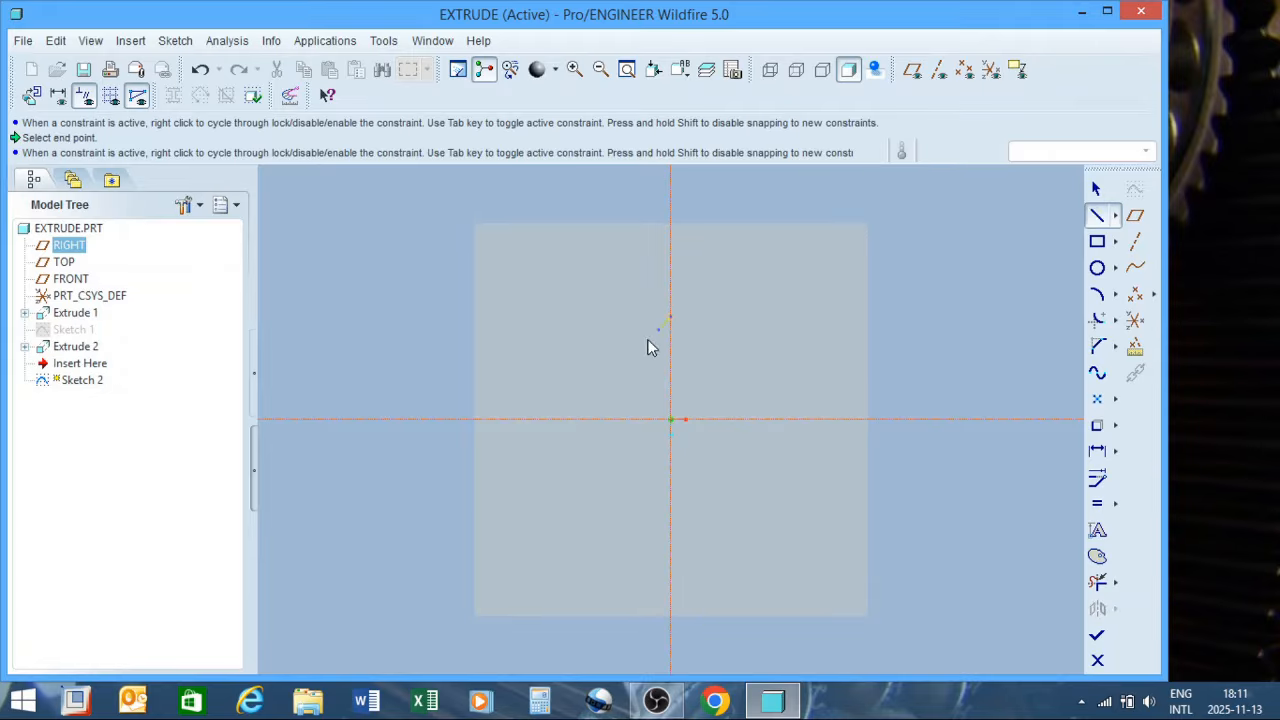
{"action": "left_click", "coordinate": [541, 524]}
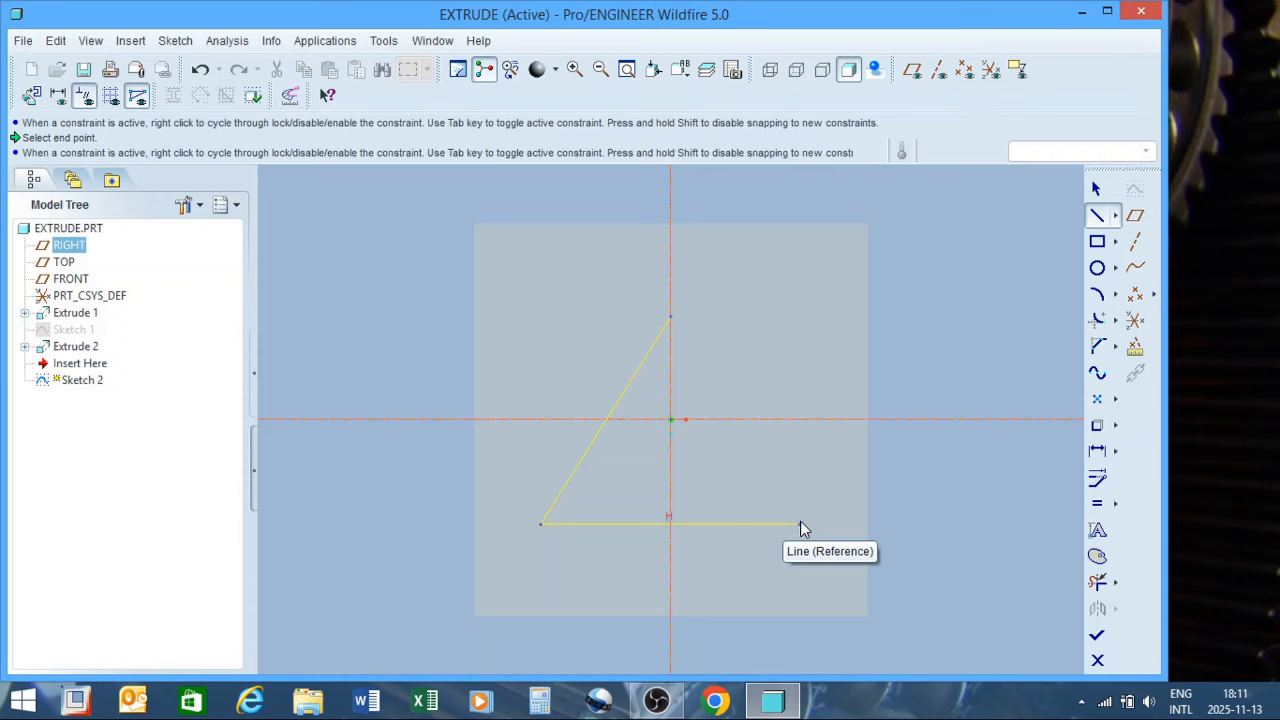
{"action": "left_click", "coordinate": [801, 521]}
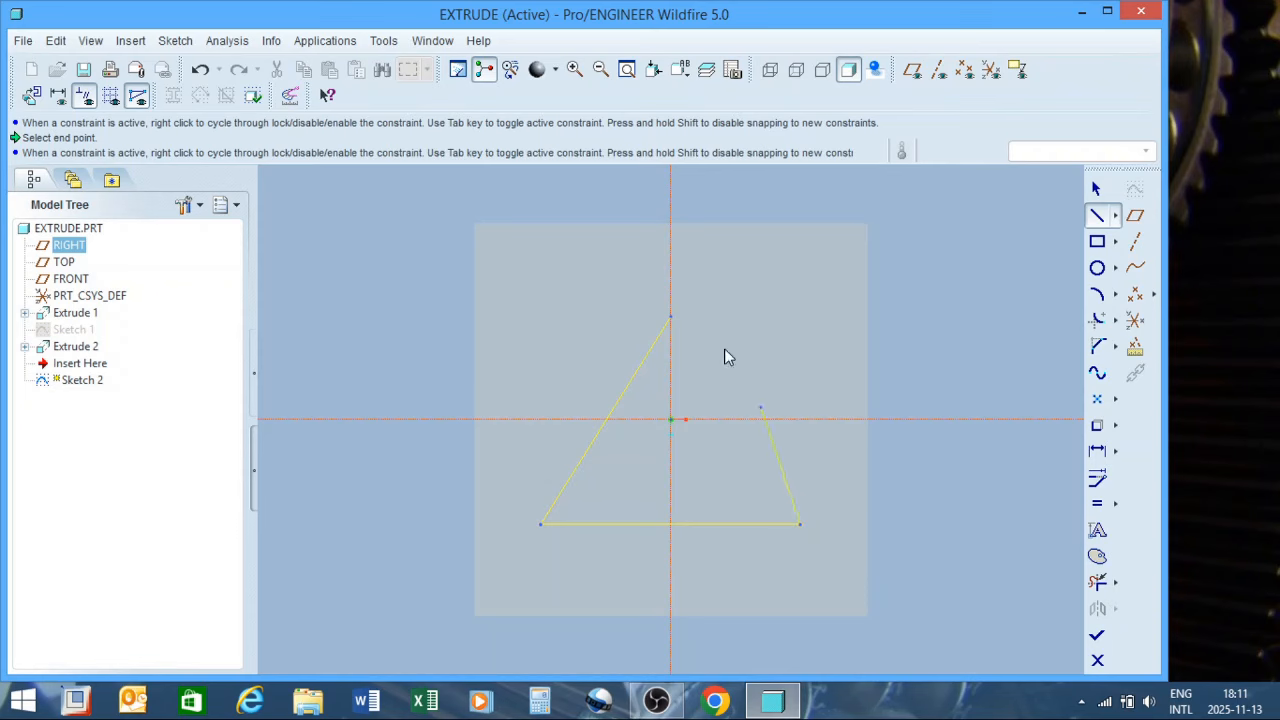
{"action": "left_click", "coordinate": [681, 318]}
Make the triangle's two base corners symmetric about the vertical centerline
{"action": "left_click", "coordinate": [1115, 503]}
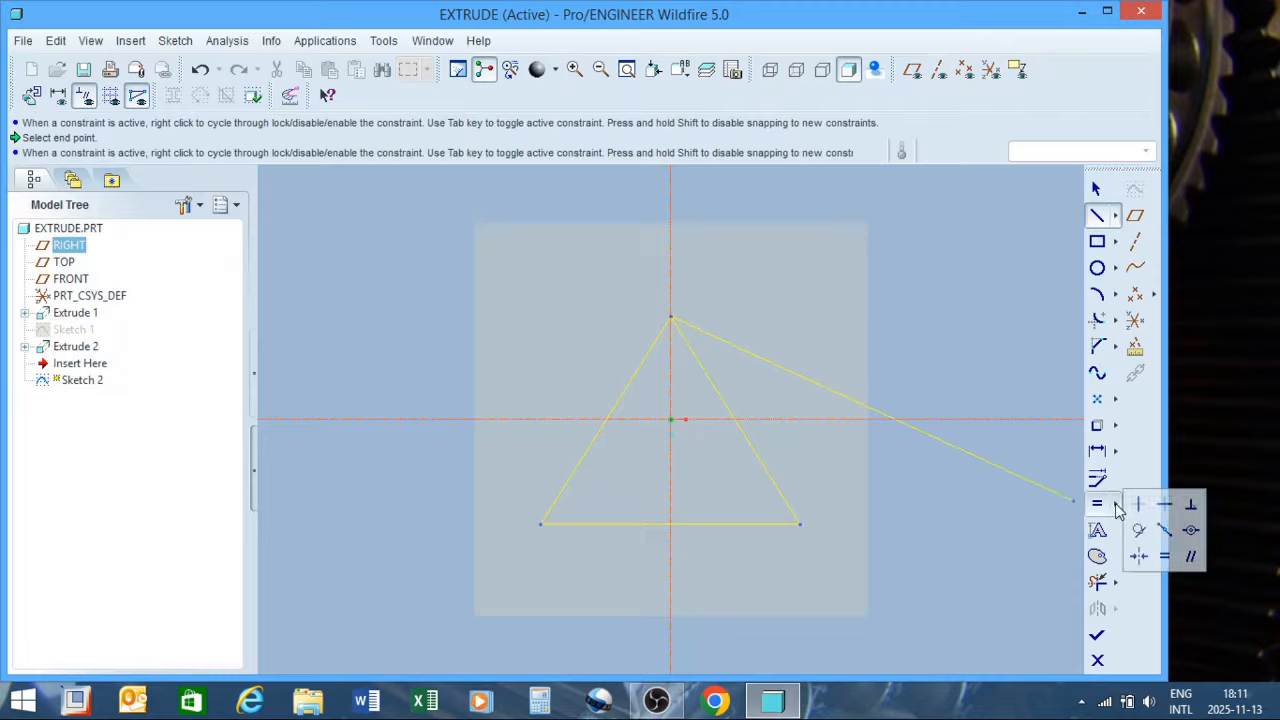
{"action": "left_click", "coordinate": [1139, 557]}
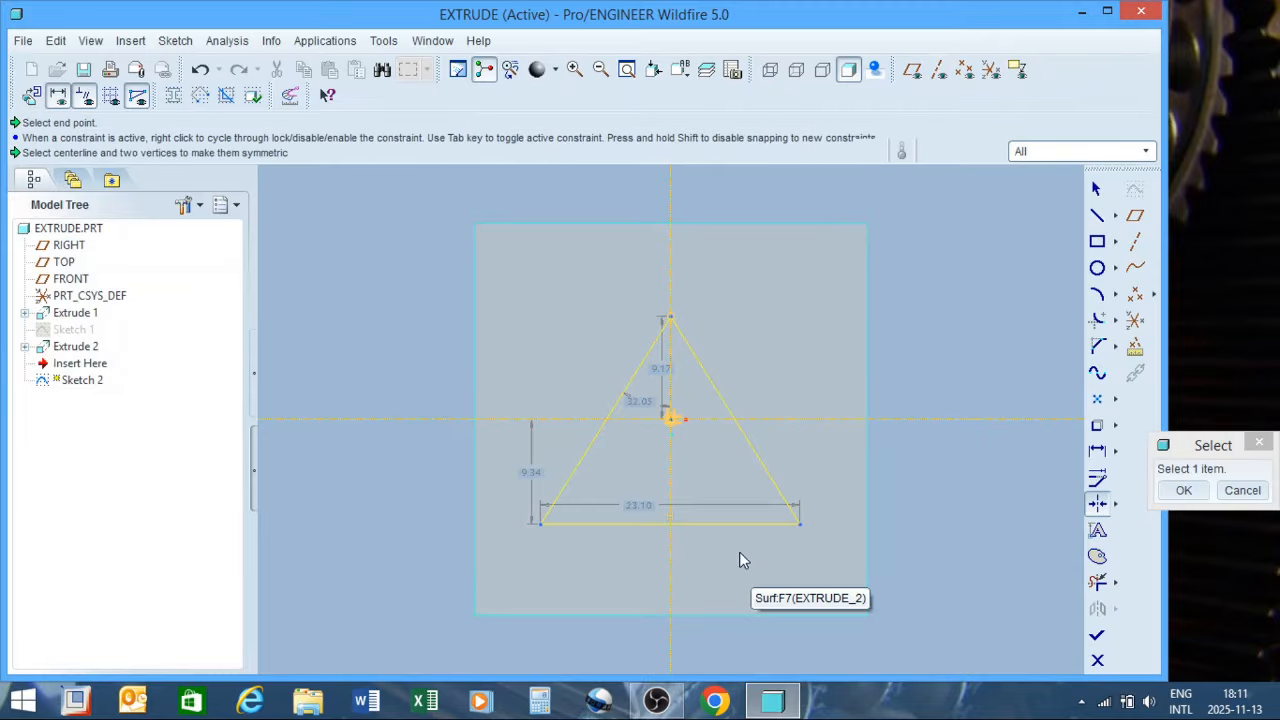
{"action": "left_click", "coordinate": [672, 552]}
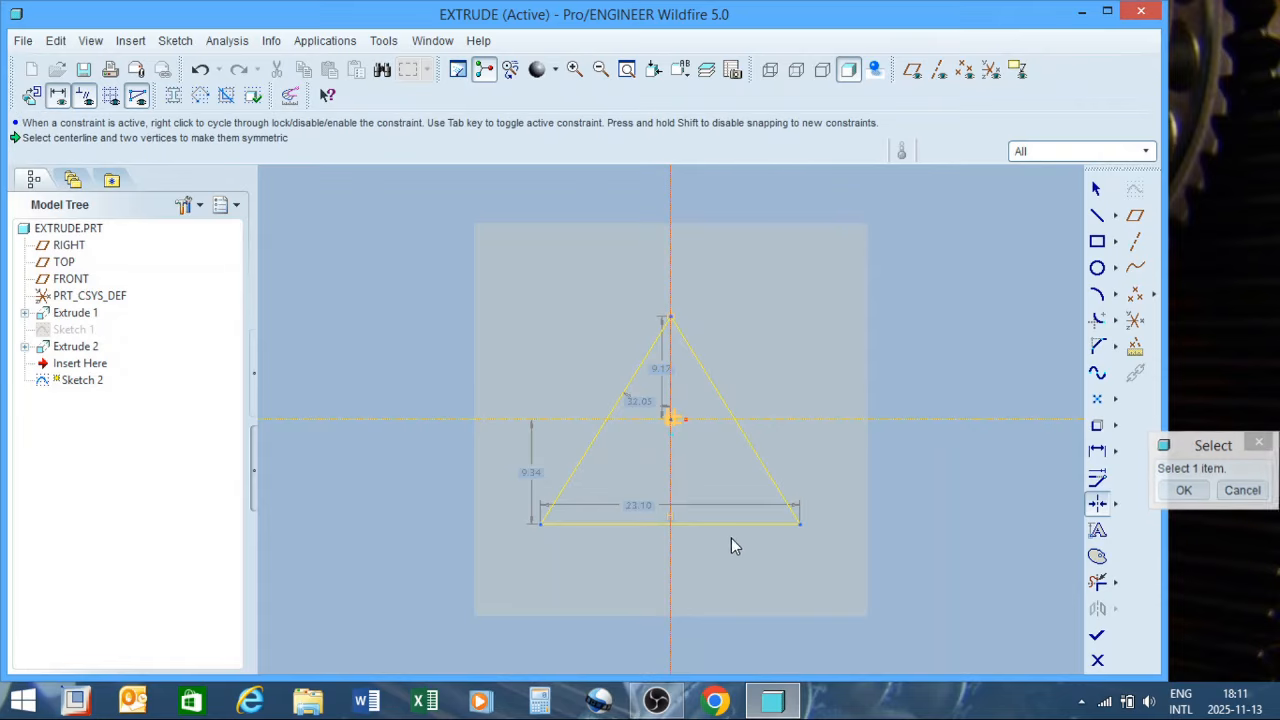
{"action": "left_click", "coordinate": [800, 524]}
{"action": "left_click", "coordinate": [542, 523]}
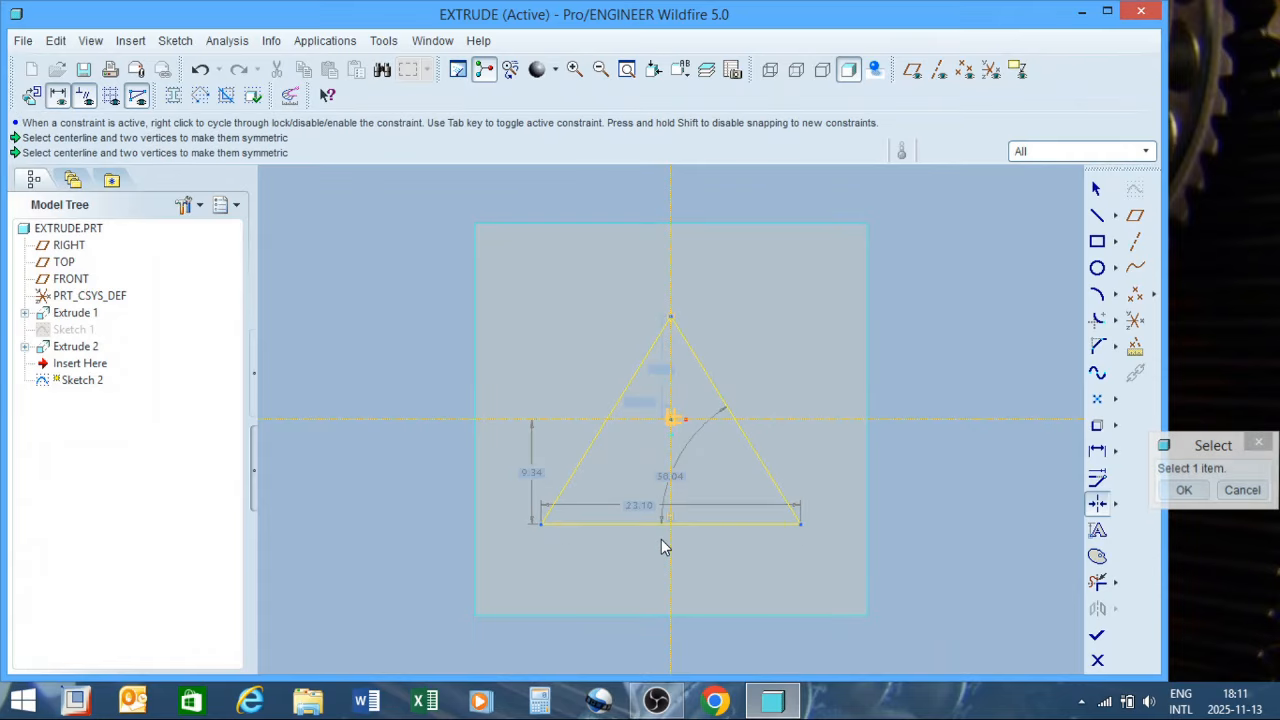
{"action": "left_click", "coordinate": [1184, 491]}
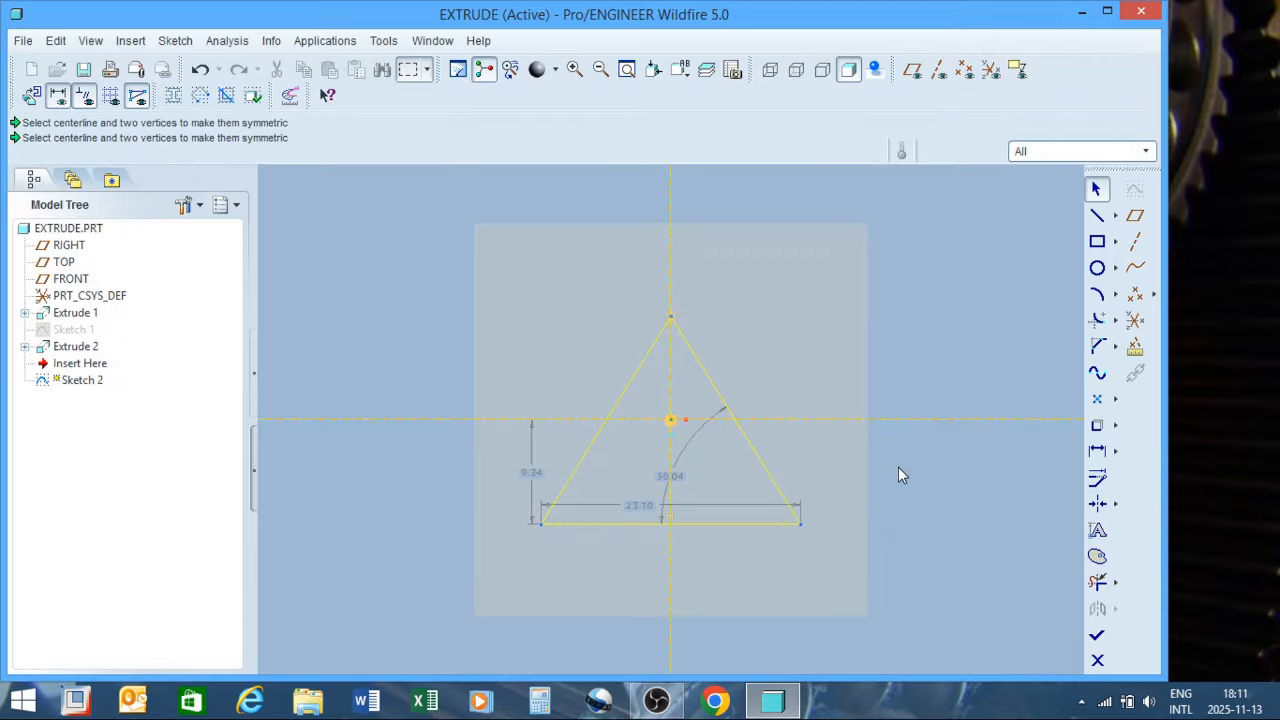
Constrain the triangle's two slanted sides to equal lengths and delete the conflicting Colinear constraint
{"action": "left_click", "coordinate": [1116, 504]}
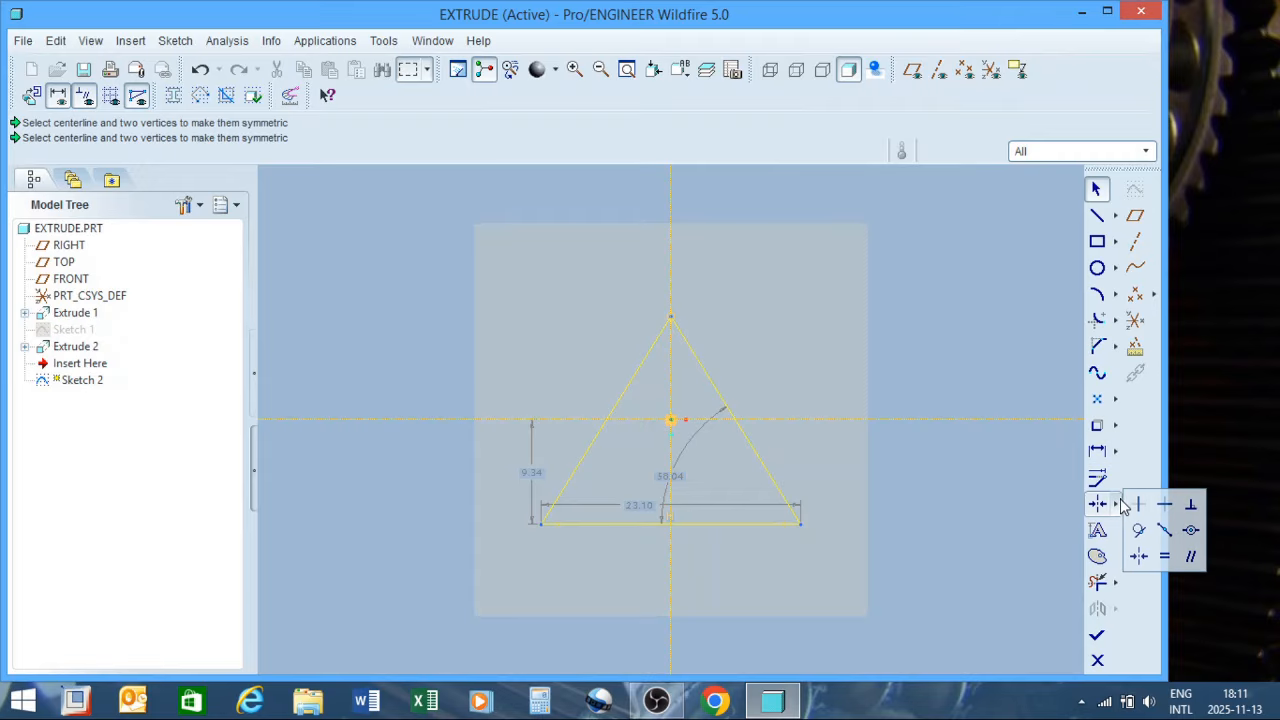
{"action": "left_click", "coordinate": [1164, 558]}
{"action": "left_click", "coordinate": [754, 451]}
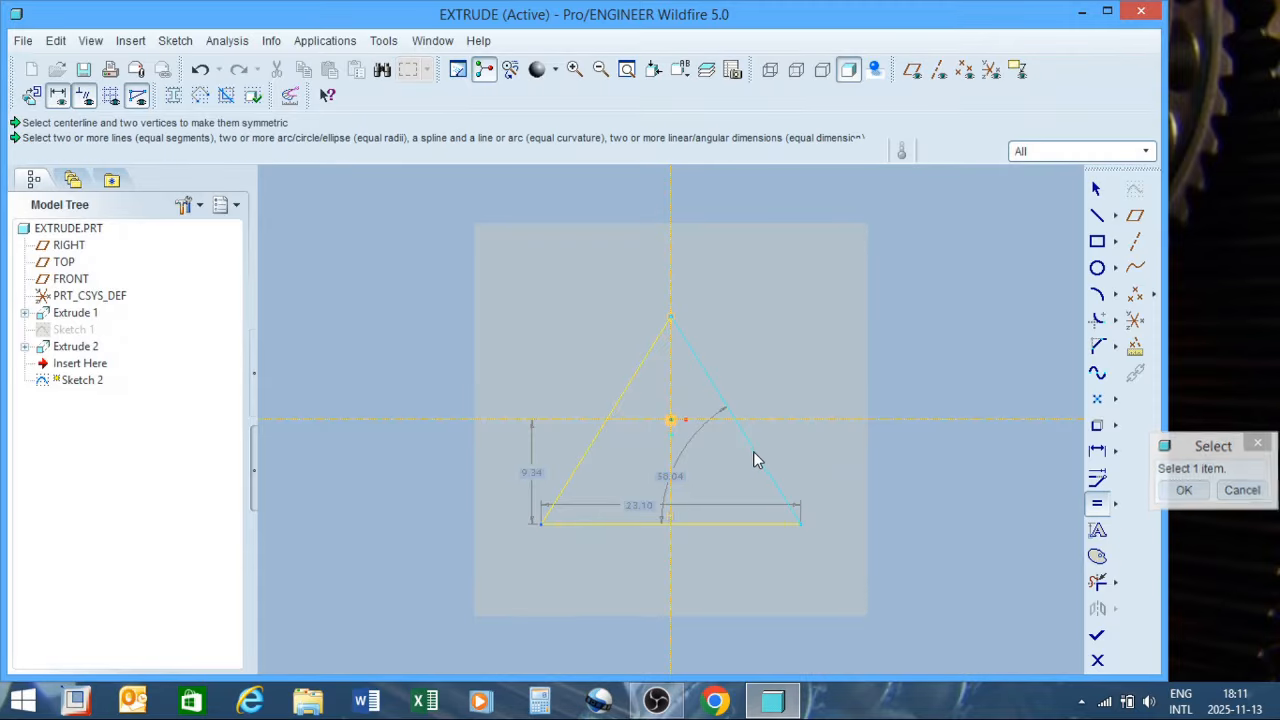
{"action": "left_click", "coordinate": [596, 438]}
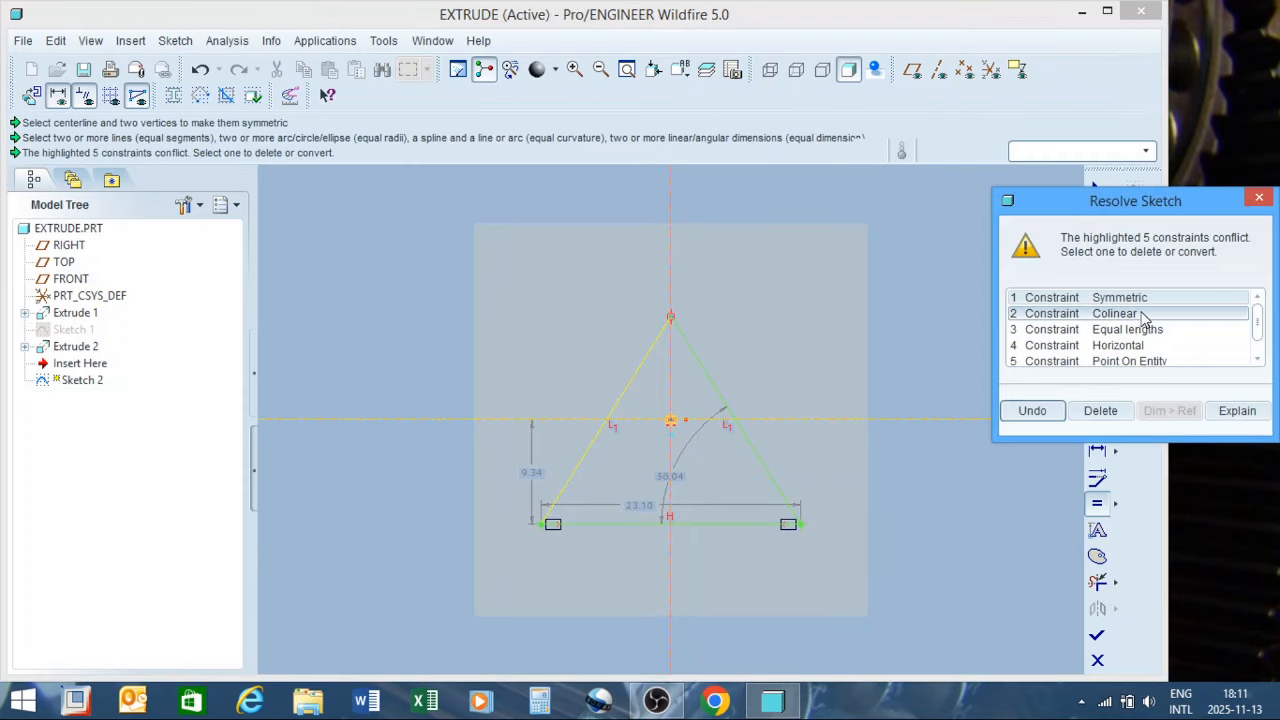
{"action": "left_click", "coordinate": [1143, 316]}
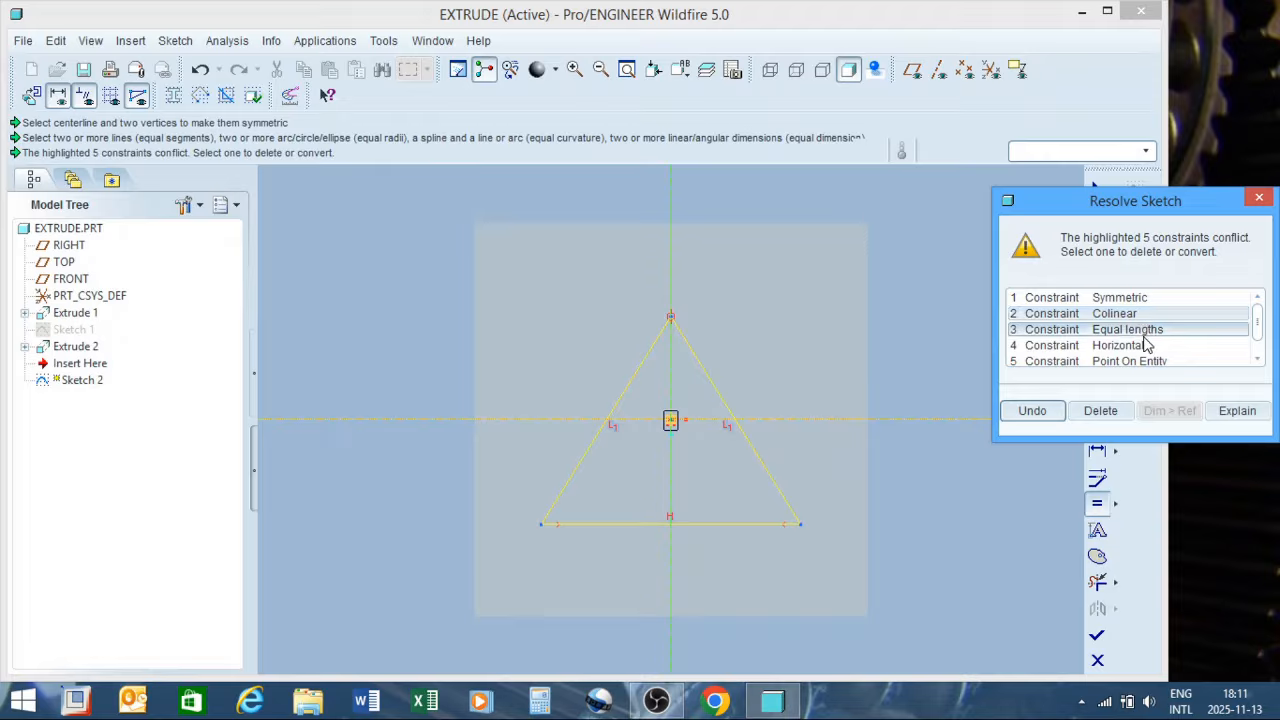
{"action": "left_click", "coordinate": [1257, 357]}
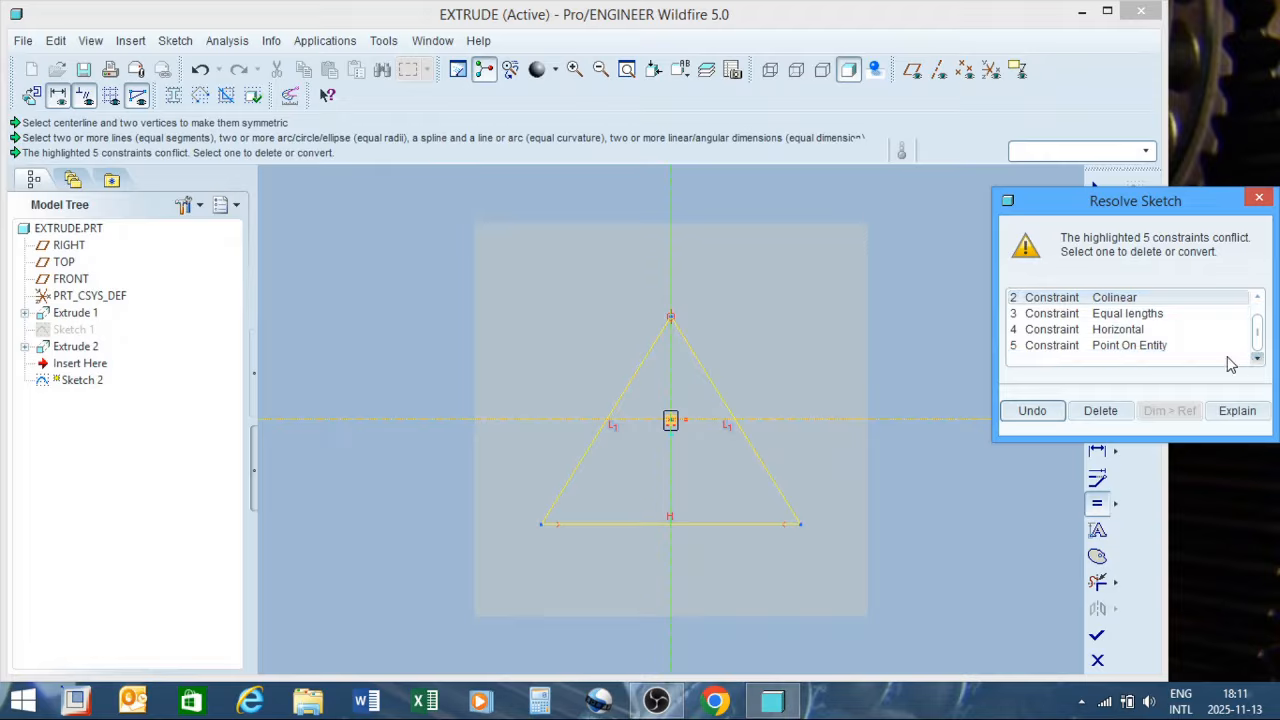
{"action": "left_click", "coordinate": [1156, 348]}
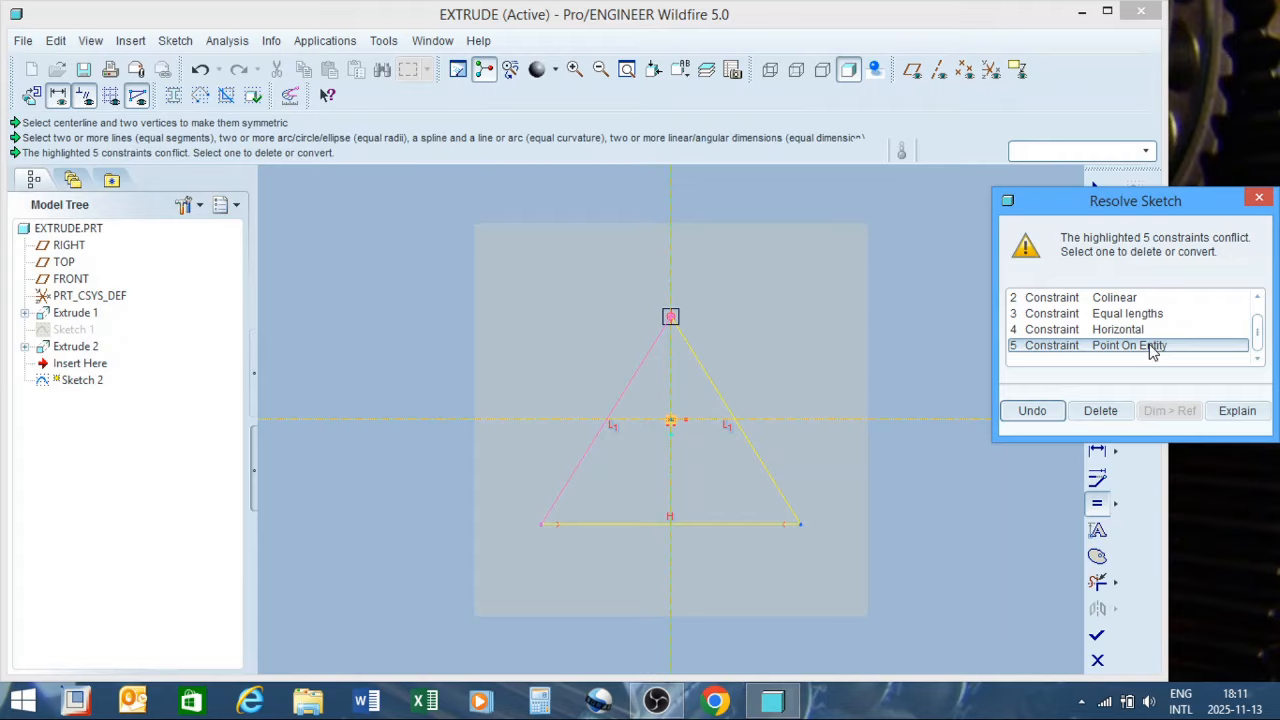
{"action": "left_click", "coordinate": [1140, 332]}
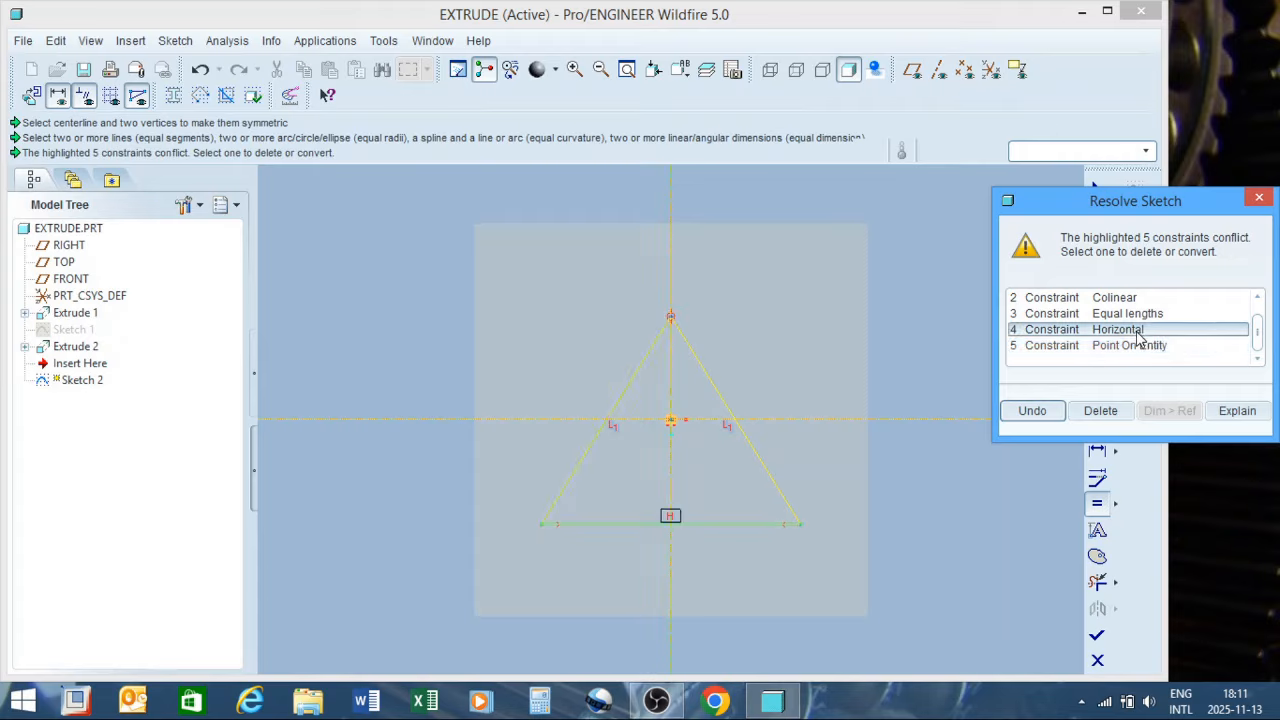
{"action": "left_click", "coordinate": [1139, 316]}
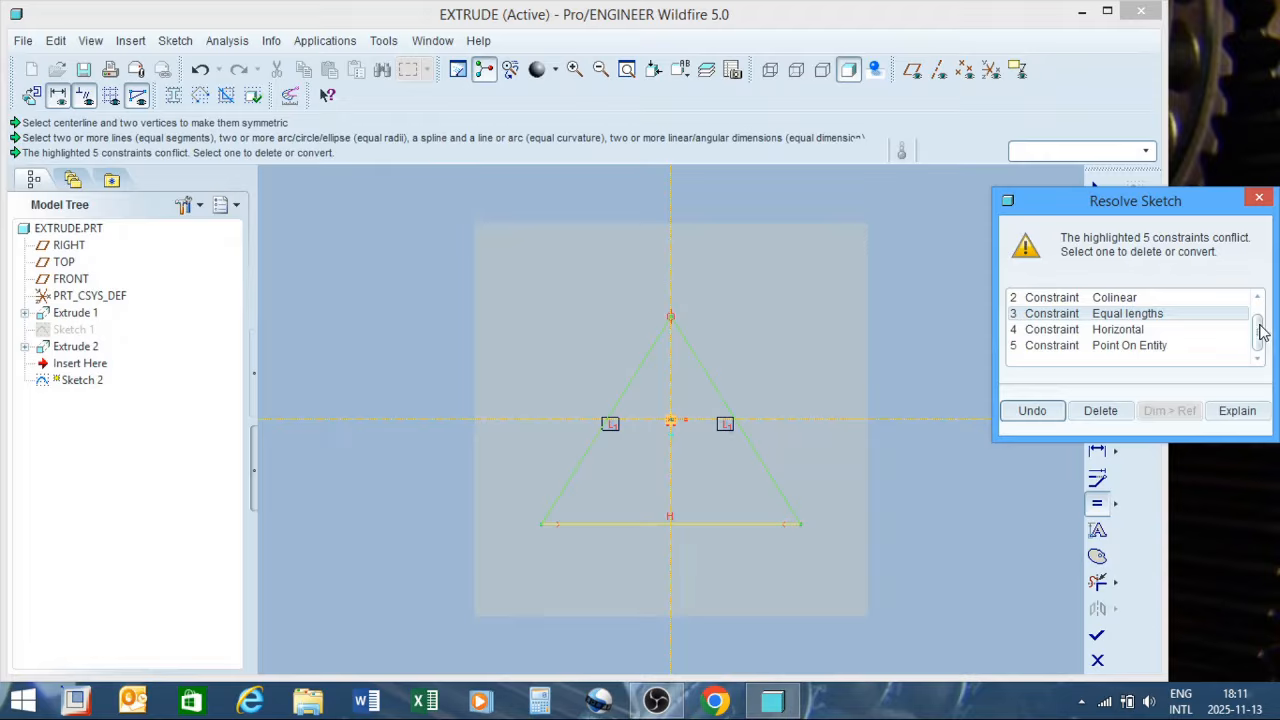
{"action": "scroll", "coordinate": [1260, 330], "scroll_direction": "up", "scroll_amount": 1}
{"action": "left_click", "coordinate": [1185, 316]}
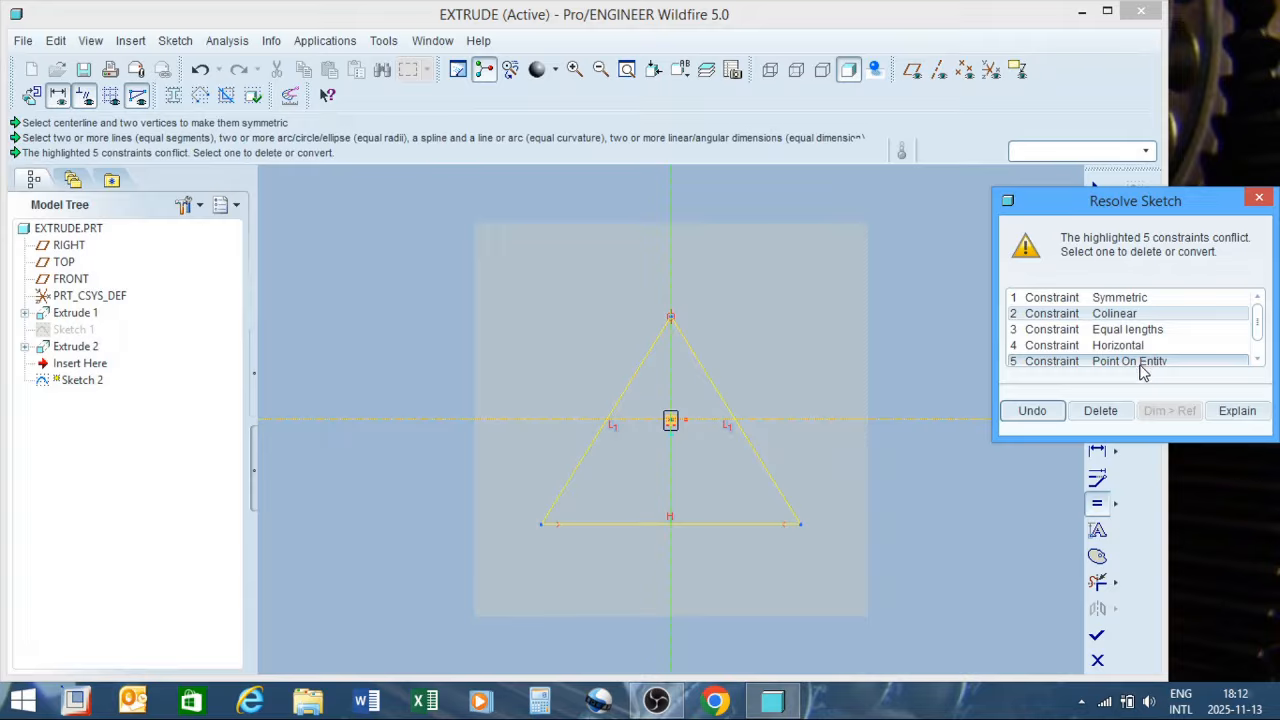
{"action": "left_click", "coordinate": [1101, 410]}
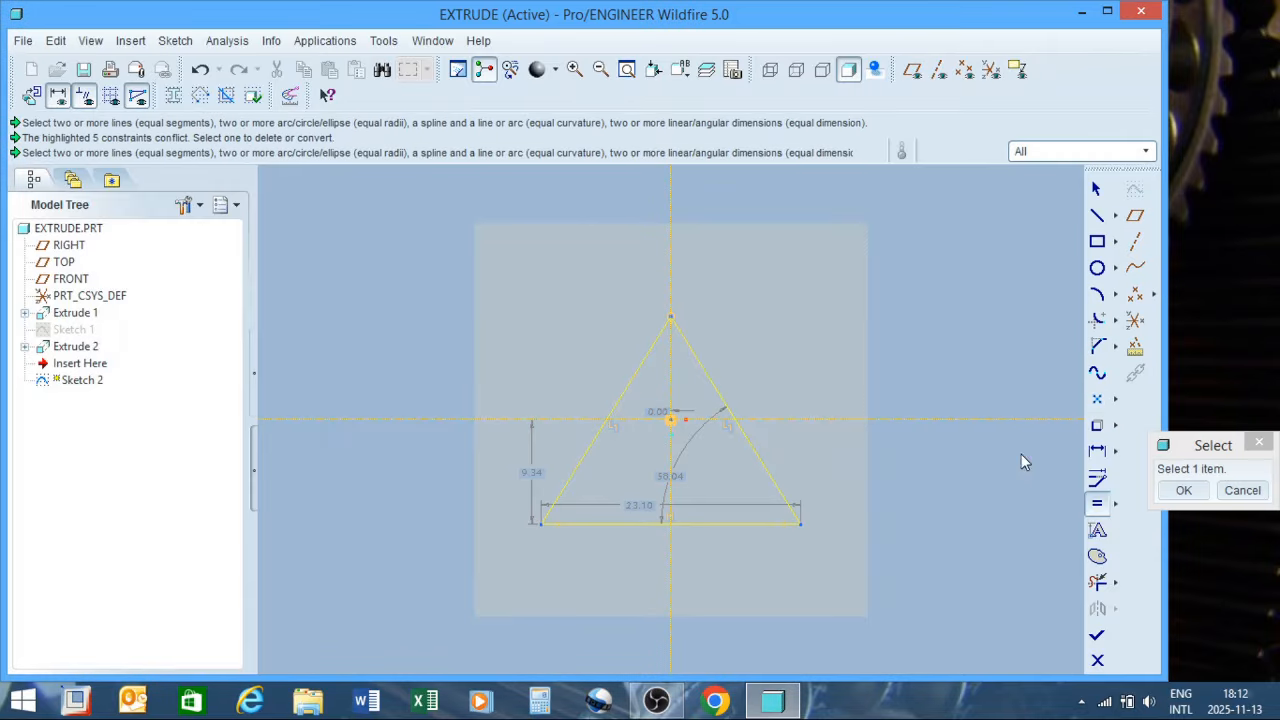
Constrain one slanted side of the triangle and its base to equal lengths, making the triangle equilateral
{"action": "left_click", "coordinate": [1101, 508]}
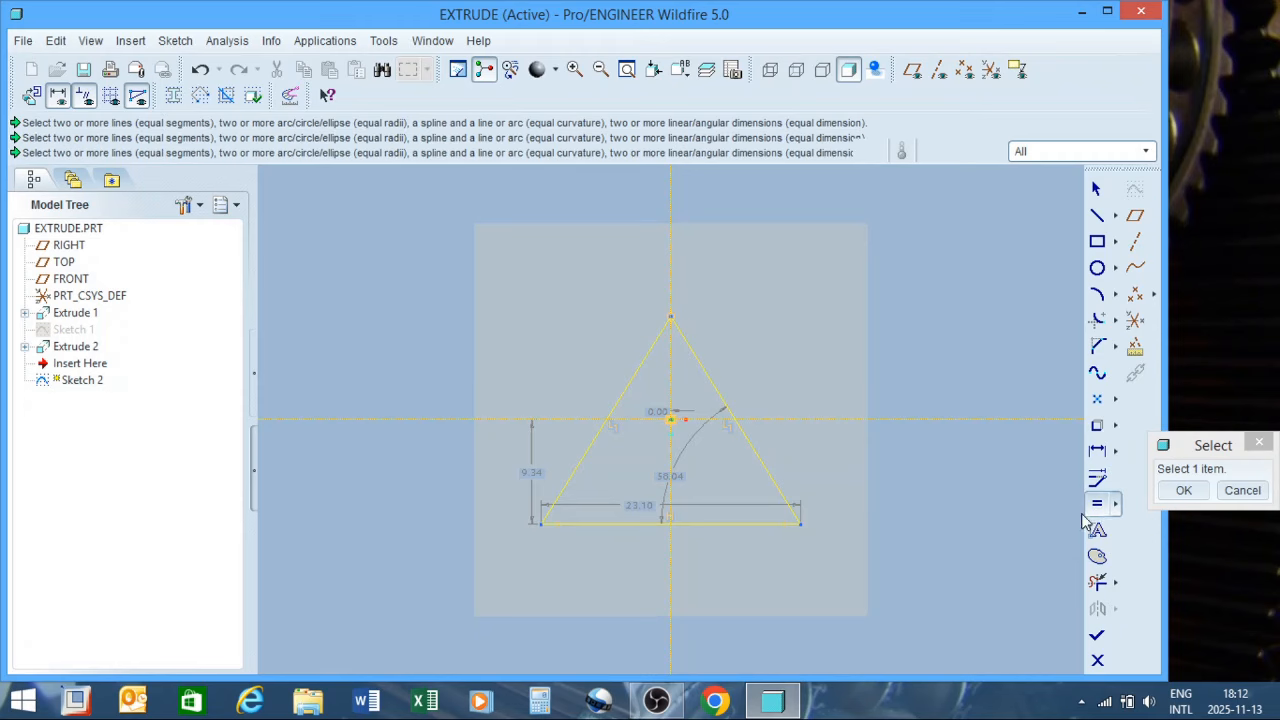
{"action": "left_click", "coordinate": [589, 452]}
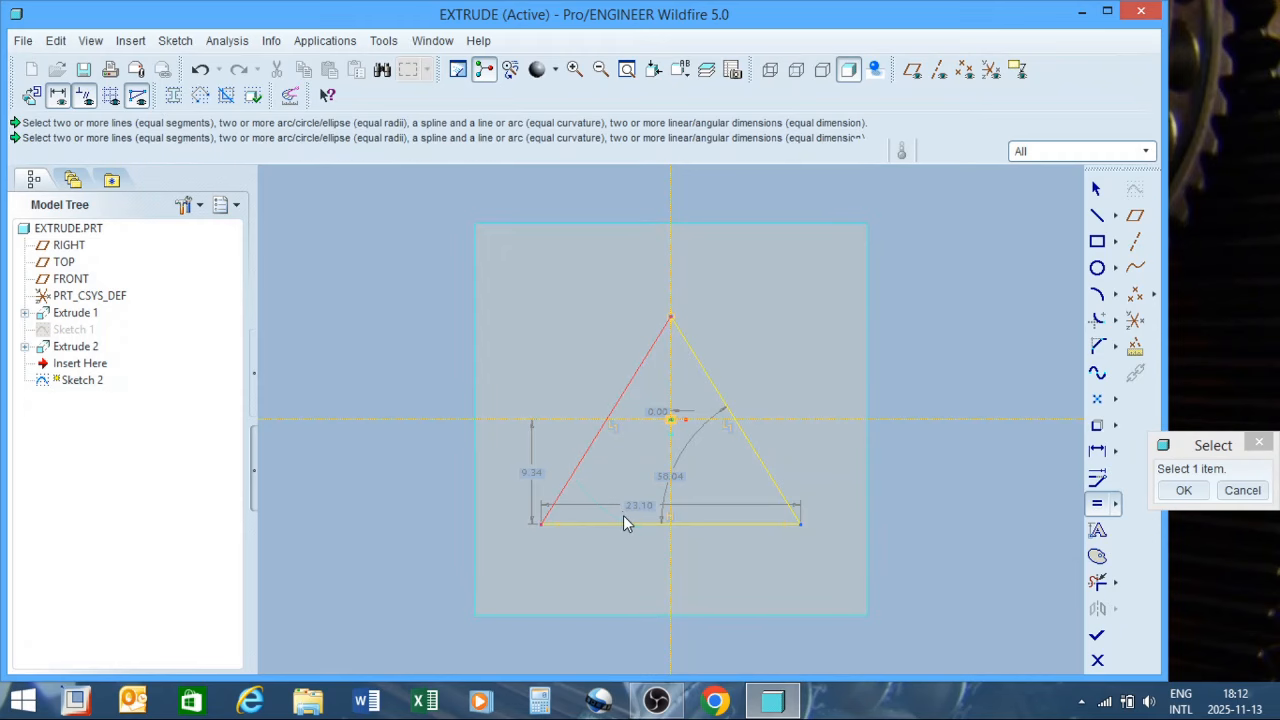
{"action": "left_click", "coordinate": [629, 523]}
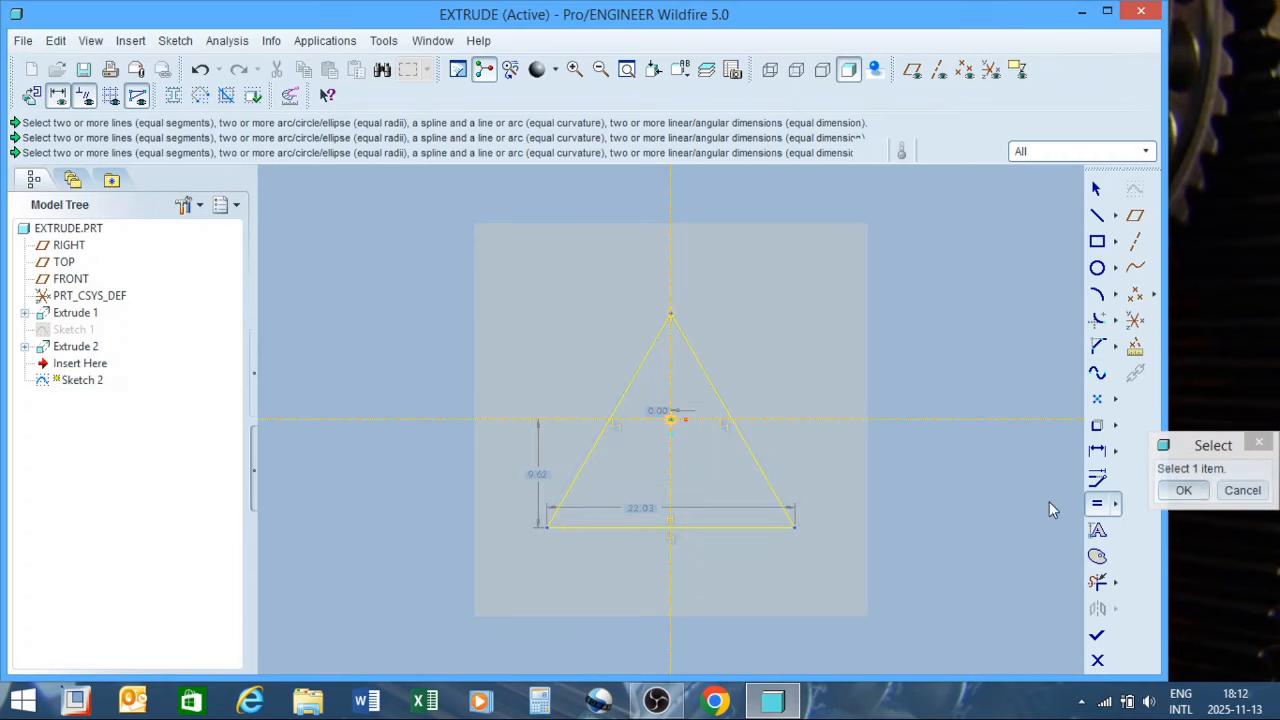
{"action": "left_click", "coordinate": [1241, 490]}
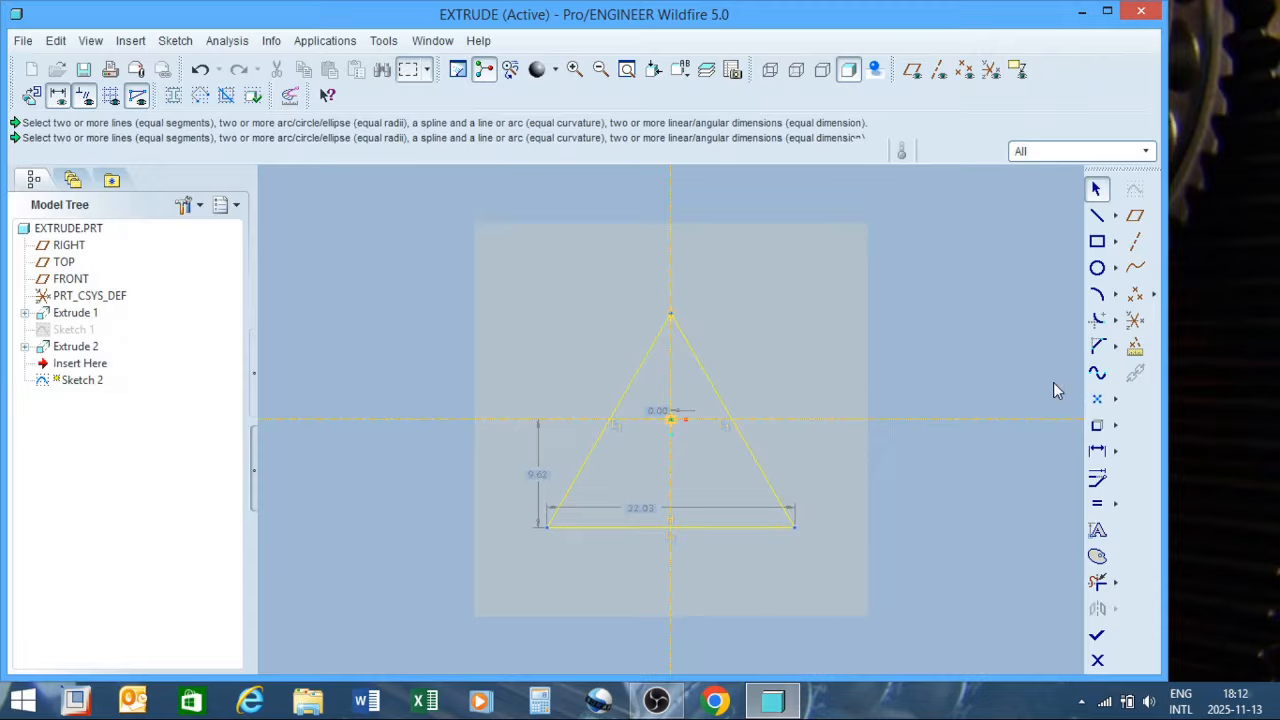
Set the triangle's base to 20 and its distance below the horizontal centerline to 6, and finish the sketch
{"action": "double_click", "coordinate": [640, 512]}
{"action": "type", "text": "20"}
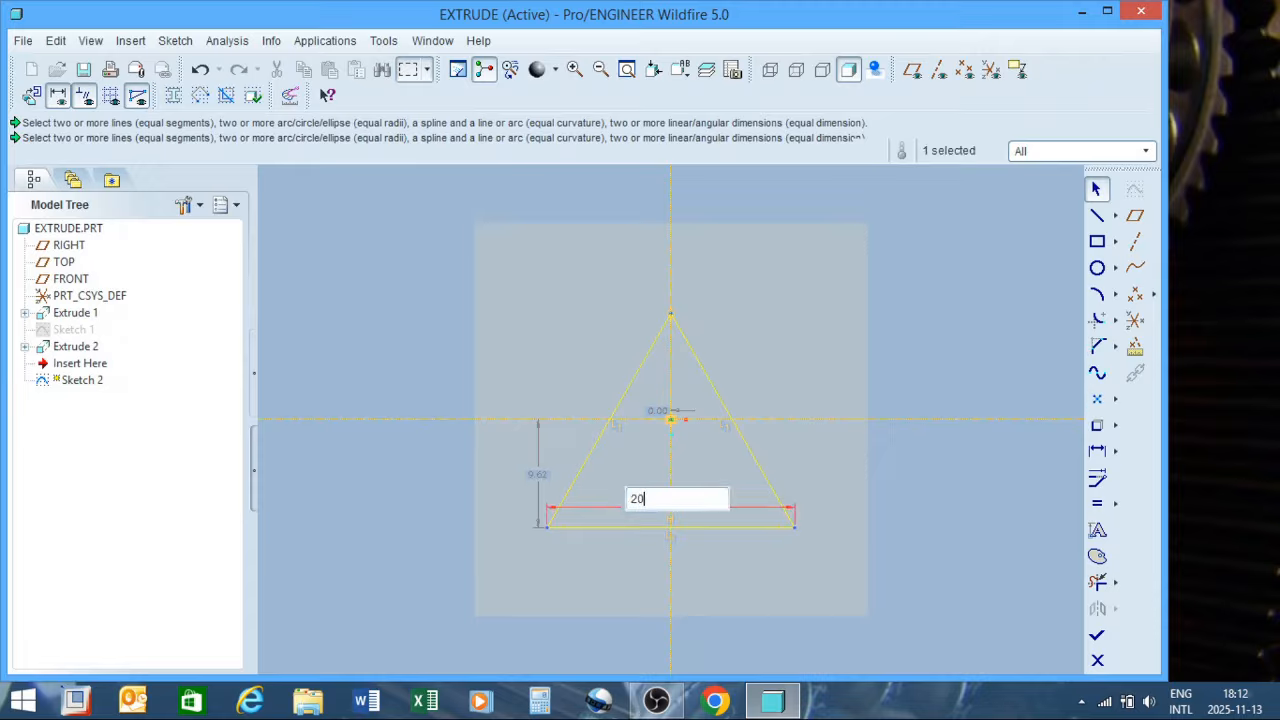
{"action": "key", "text": "Return"}
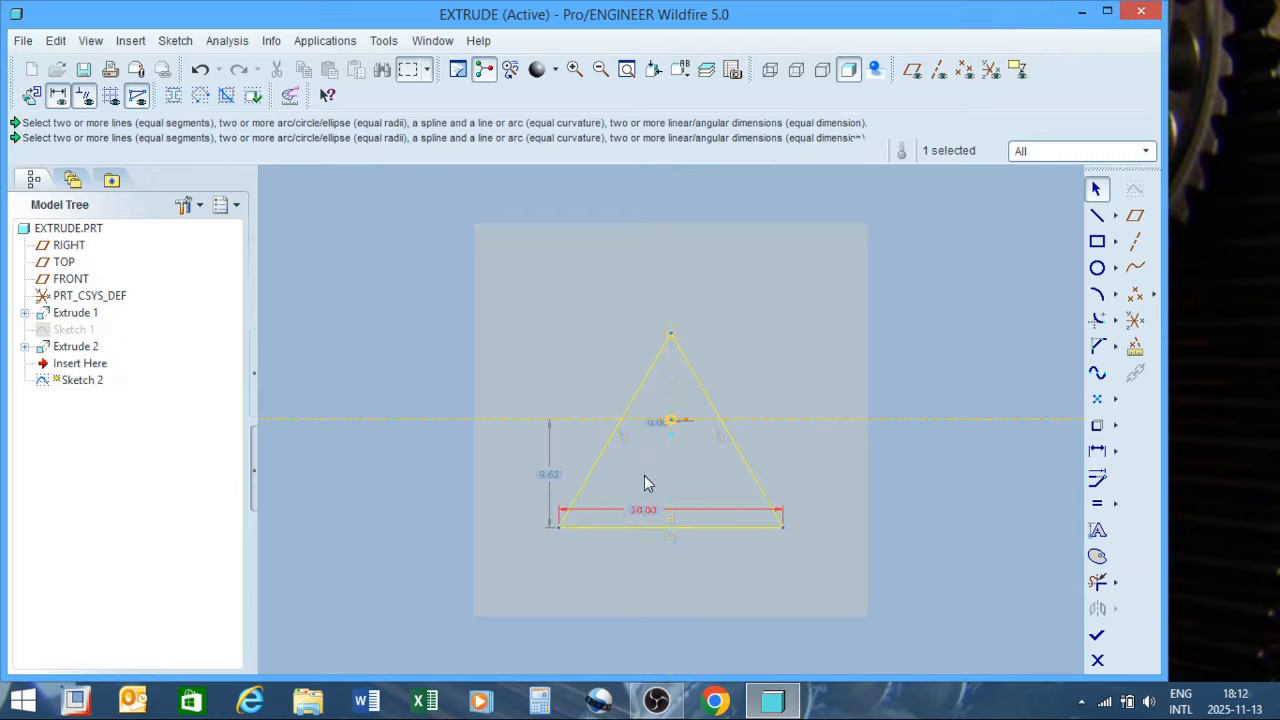
{"action": "double_click", "coordinate": [556, 474]}
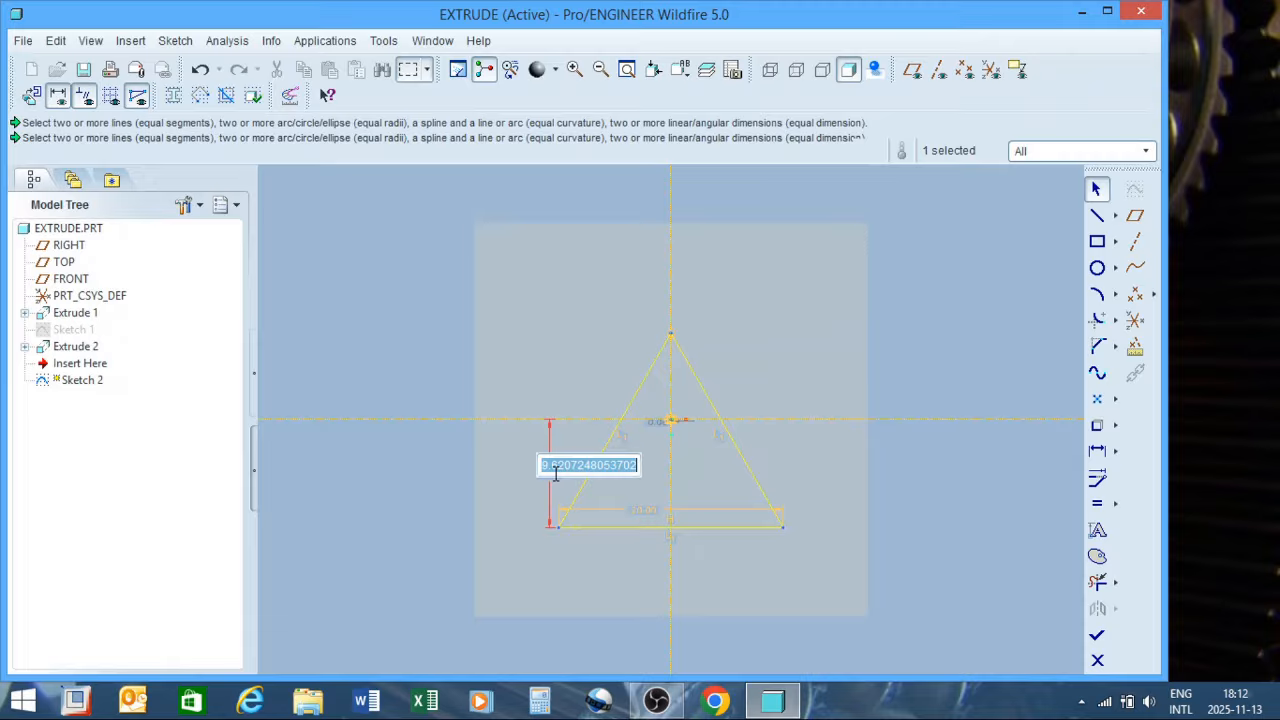
{"action": "type", "text": "6"}
{"action": "key", "text": "Return"}
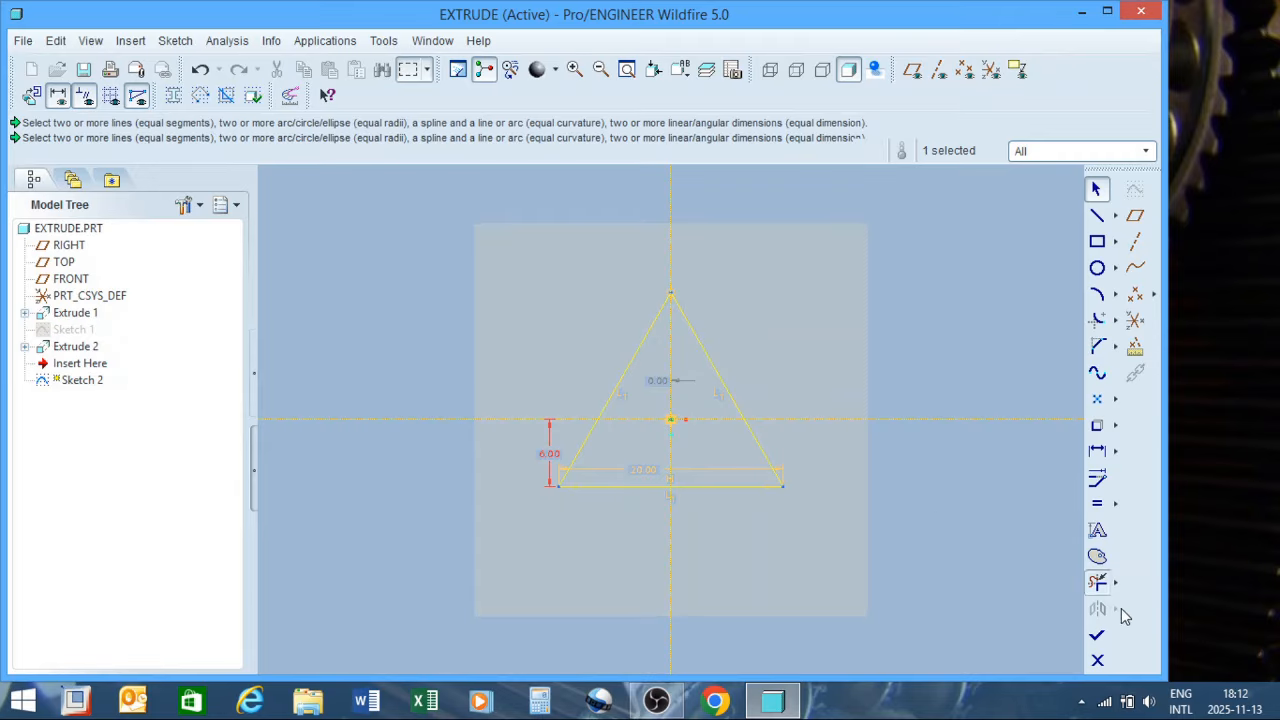
{"action": "left_click", "coordinate": [1097, 640]}
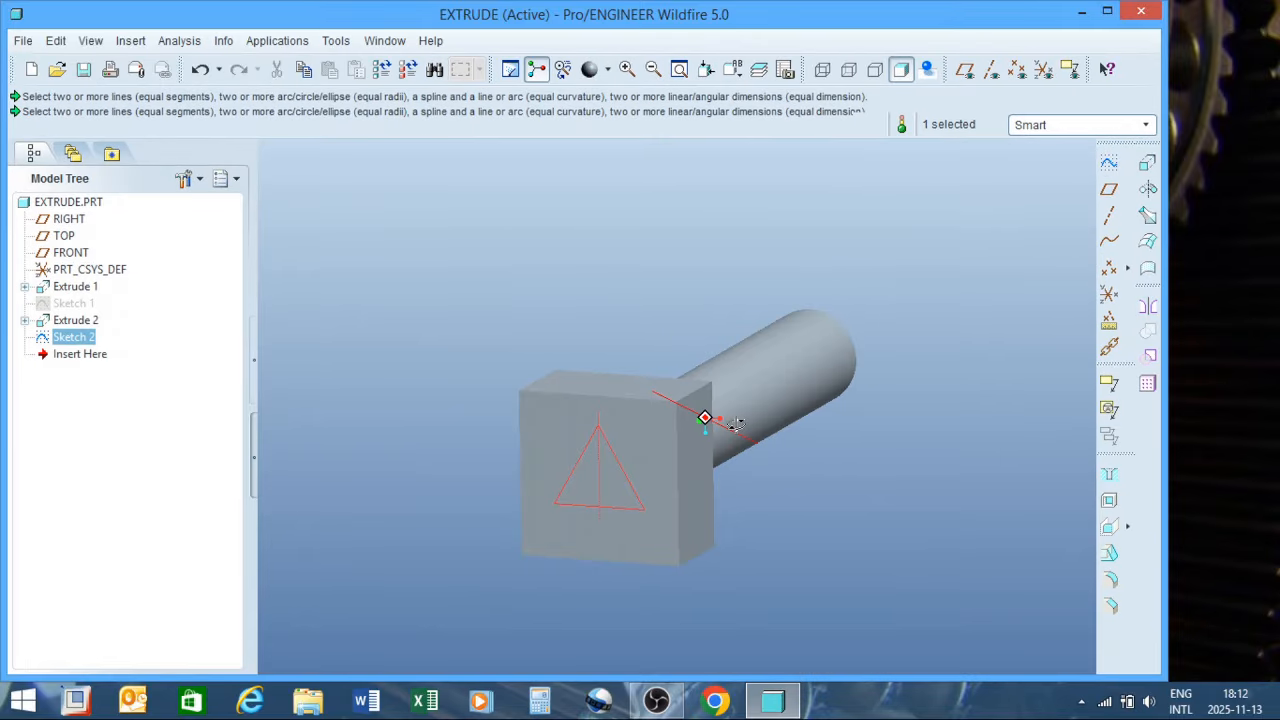
Extrude the triangle sketch 10 deep into the block as a material-removing cut
{"action": "left_click", "coordinate": [1147, 162]}
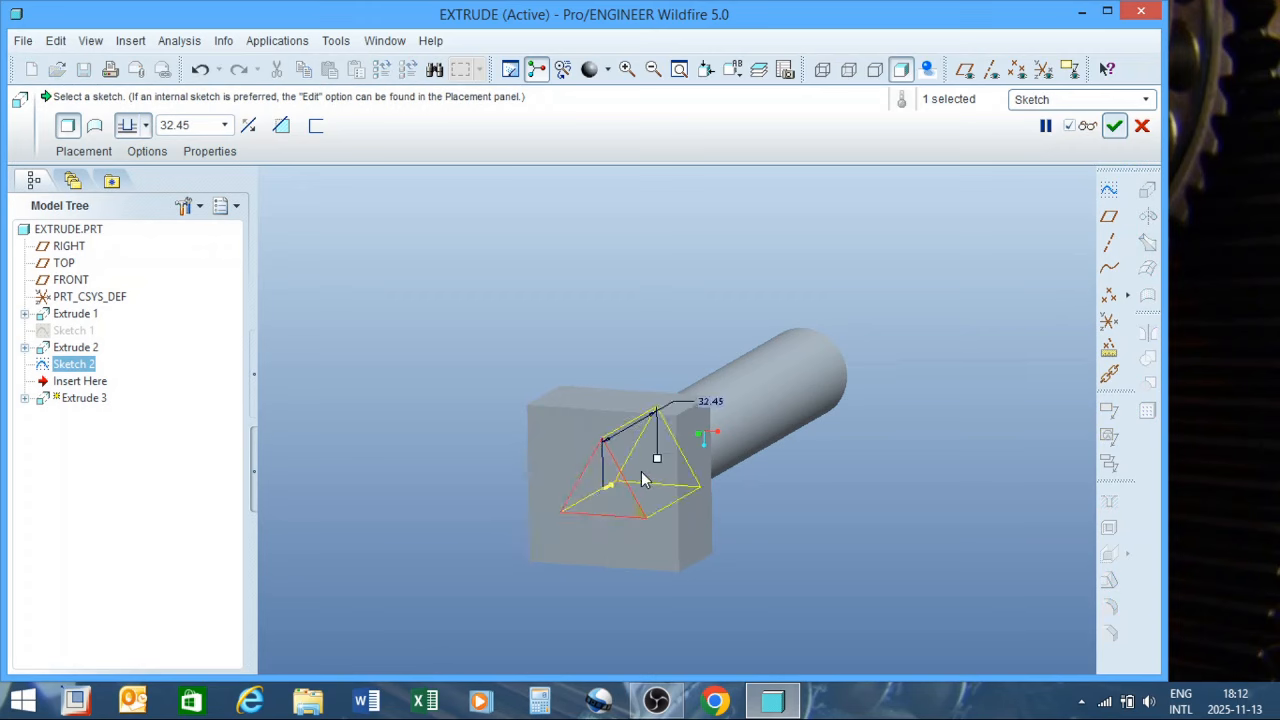
{"action": "left_click_drag", "start_coordinate": [660, 454], "coordinate": [630, 479]}
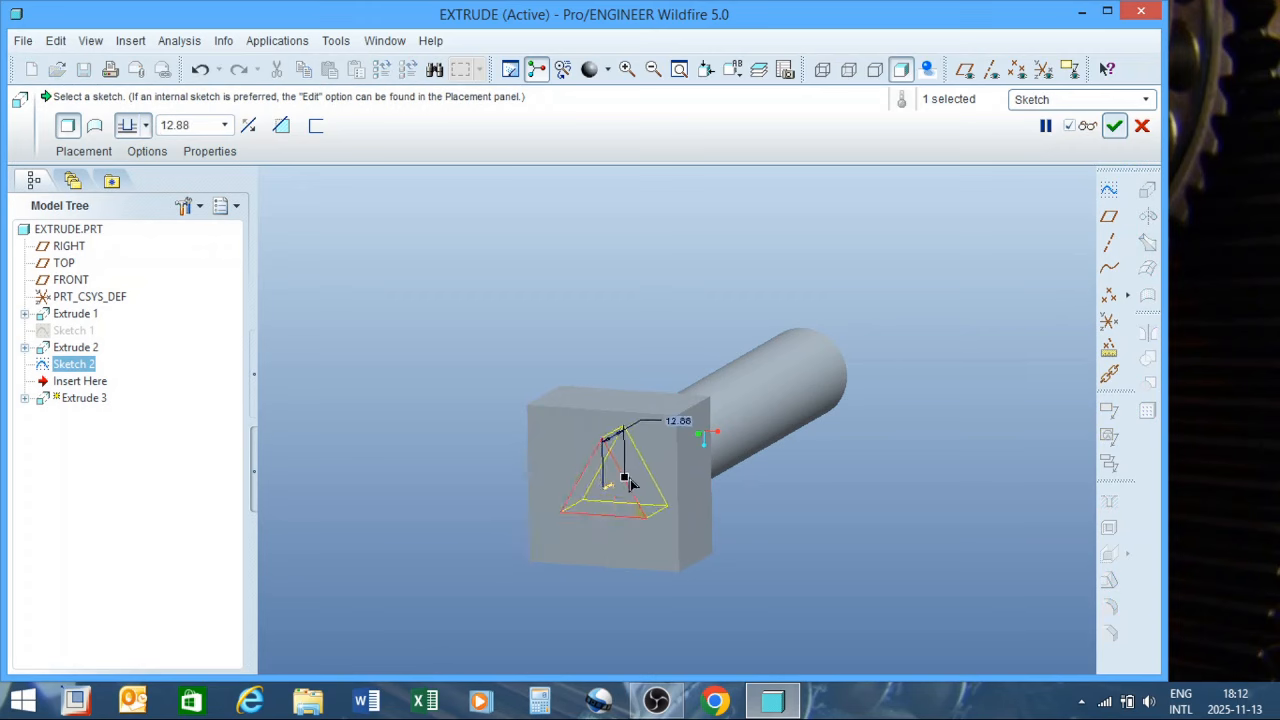
{"action": "double_click", "coordinate": [676, 423]}
{"action": "type", "text": "10"}
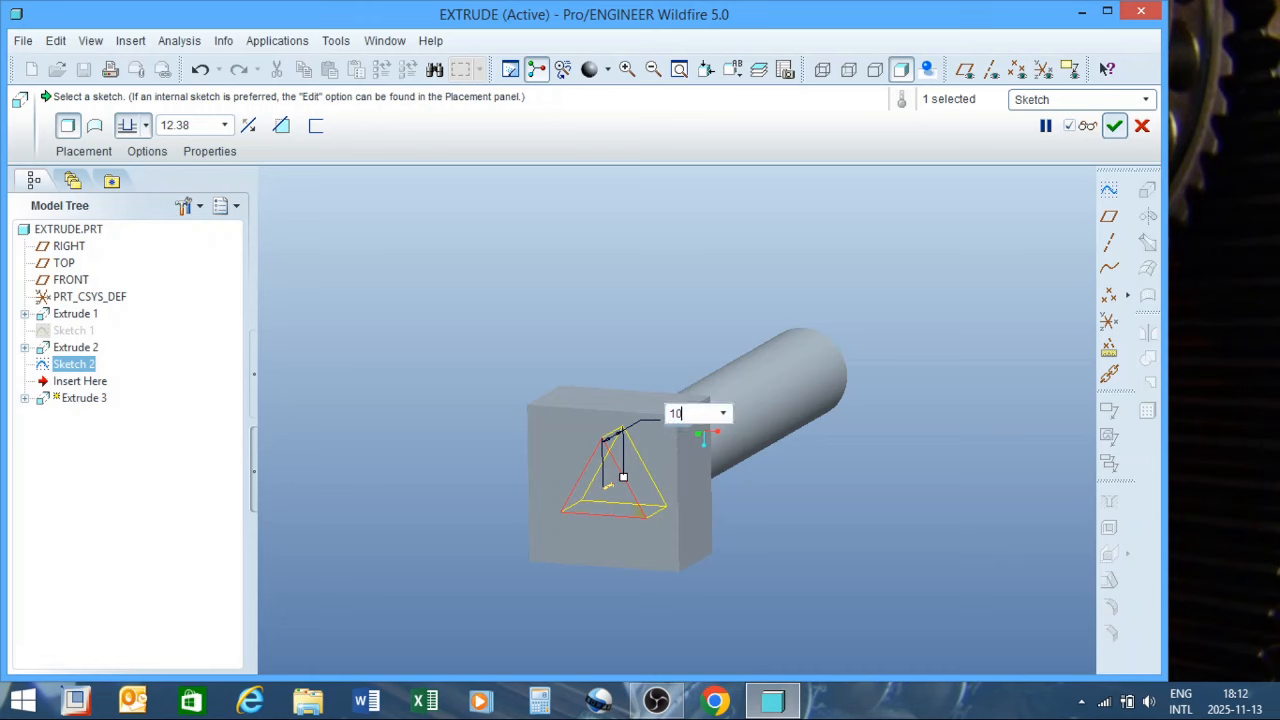
{"action": "key", "text": "Return"}
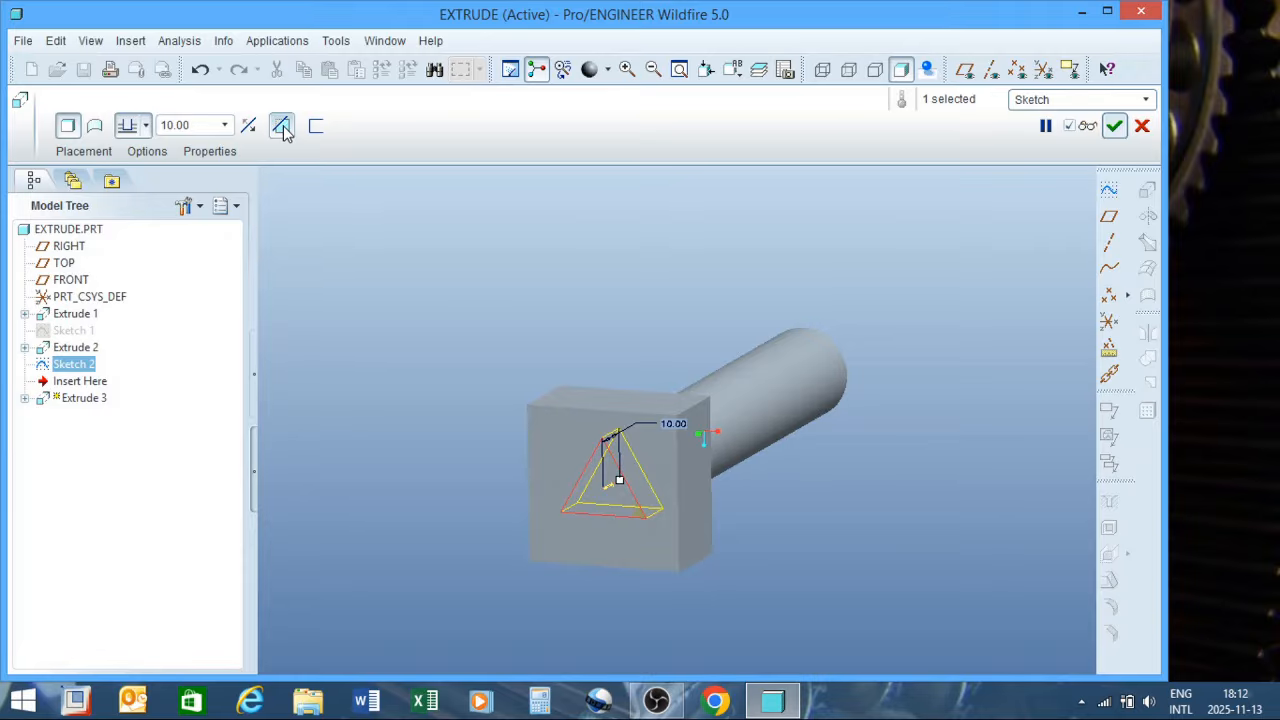
{"action": "left_click", "coordinate": [282, 127]}
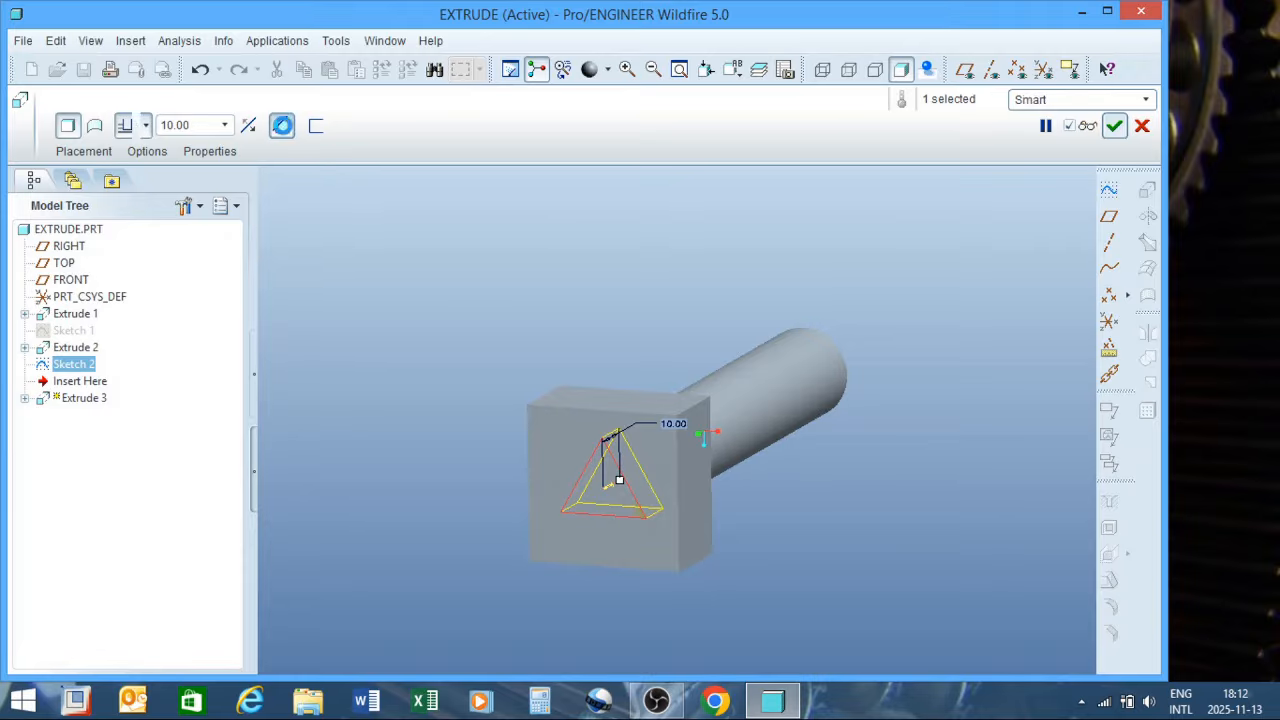
{"action": "middle_click", "coordinate": [504, 321]}
Round the four outer edges of the block's face around the triangular pocket with a 4.00 radius
{"action": "mouse_move", "coordinate": [695, 376]}
{"action": "middle_mouse_down"}
{"action": "mouse_move", "coordinate": [714, 343]}
{"action": "mouse_move", "coordinate": [690, 425]}
{"action": "mouse_move", "coordinate": [637, 413]}
{"action": "mouse_move", "coordinate": [614, 380]}
{"action": "mouse_move", "coordinate": [669, 371]}
{"action": "mouse_move", "coordinate": [643, 366]}
{"action": "mouse_move", "coordinate": [641, 391]}
{"action": "middle_mouse_up"}
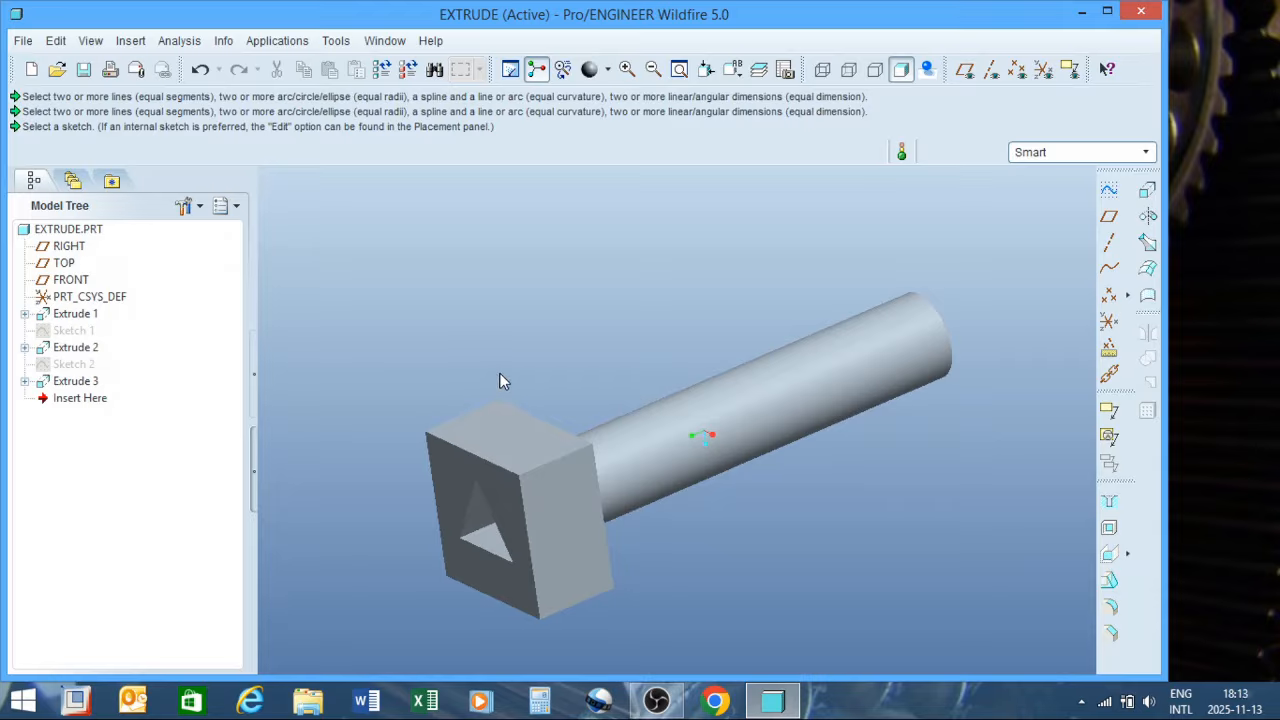
{"action": "mouse_move", "coordinate": [674, 437]}
{"action": "middle_mouse_down"}
{"action": "mouse_move", "coordinate": [669, 323]}
{"action": "mouse_move", "coordinate": [543, 391]}
{"action": "mouse_move", "coordinate": [629, 340]}
{"action": "mouse_move", "coordinate": [689, 363]}
{"action": "mouse_move", "coordinate": [677, 331]}
{"action": "mouse_move", "coordinate": [716, 335]}
{"action": "mouse_move", "coordinate": [680, 349]}
{"action": "mouse_move", "coordinate": [704, 323]}
{"action": "mouse_move", "coordinate": [709, 349]}
{"action": "mouse_move", "coordinate": [687, 357]}
{"action": "middle_mouse_up"}
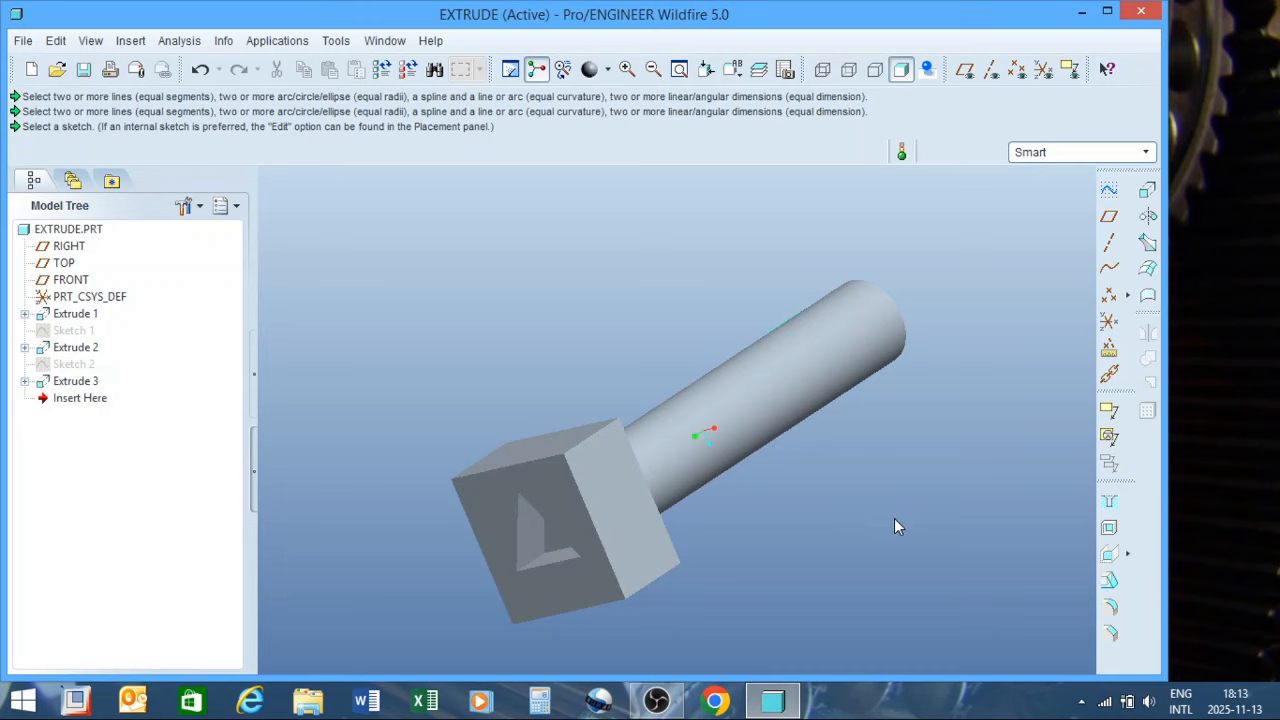
{"action": "left_click", "coordinate": [1109, 611]}
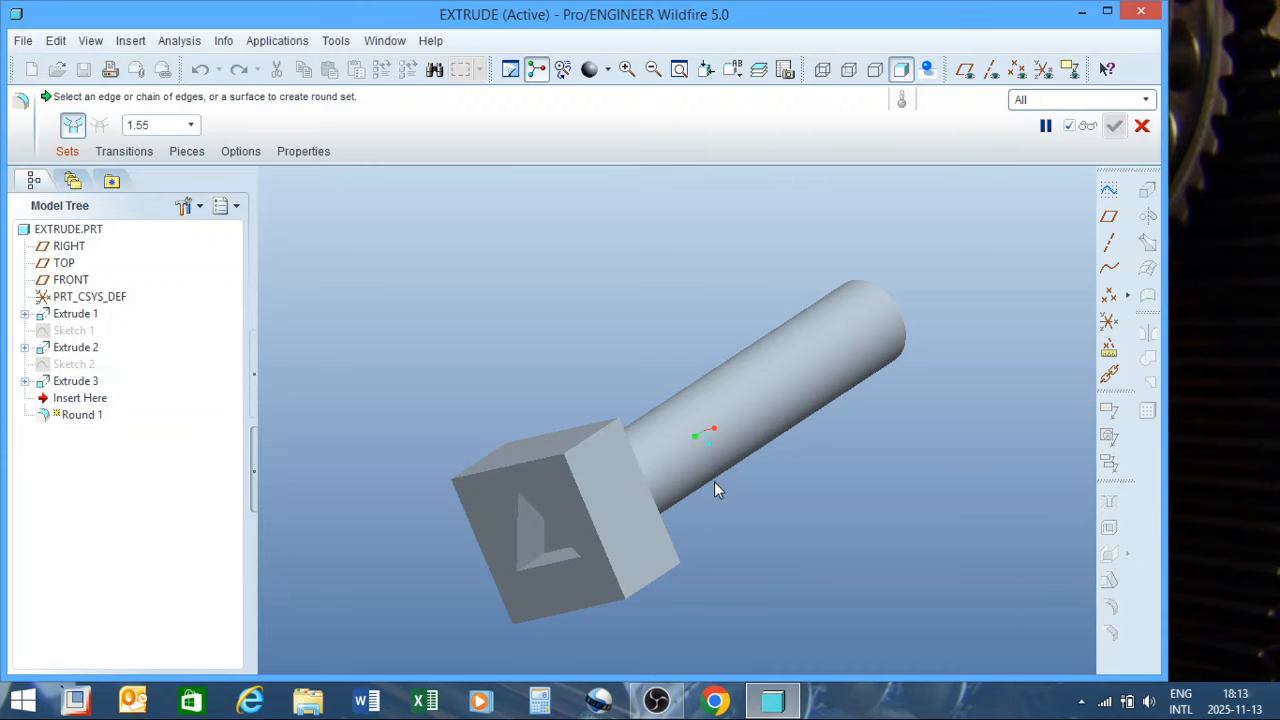
{"action": "middle_click_drag", "start_coordinate": [714, 490], "coordinate": [693, 381]}
{"action": "left_click", "coordinate": [613, 313]}
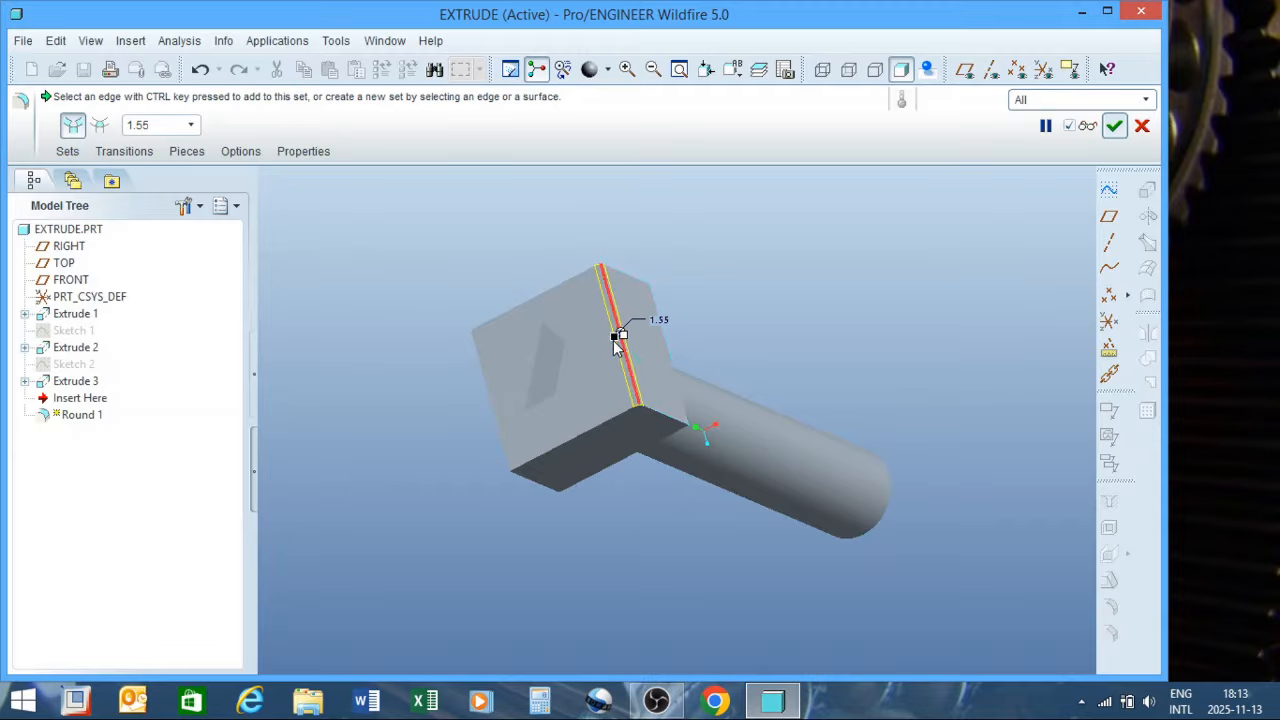
{"action": "left_click_drag", "start_coordinate": [614, 340], "coordinate": [608, 342]}
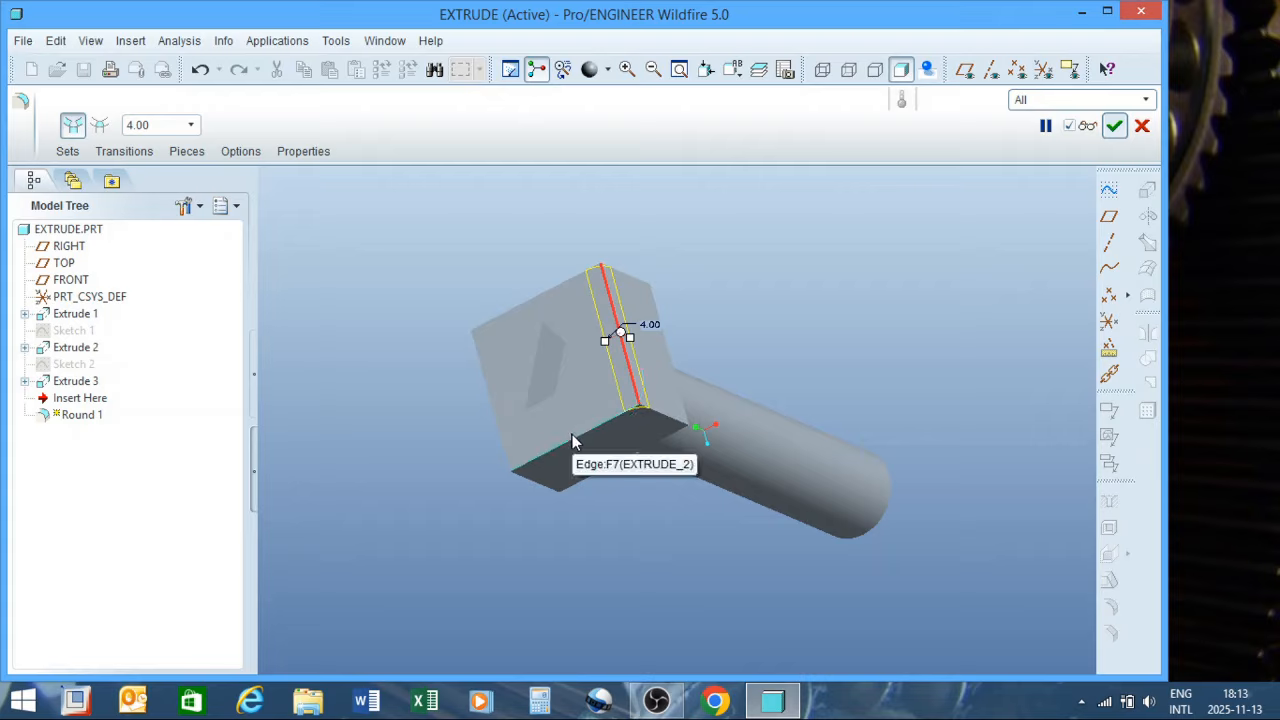
{"action": "left_click", "coordinate": [520, 448], "text": "ctrl"}
{"action": "left_click", "coordinate": [499, 426], "text": "ctrl"}
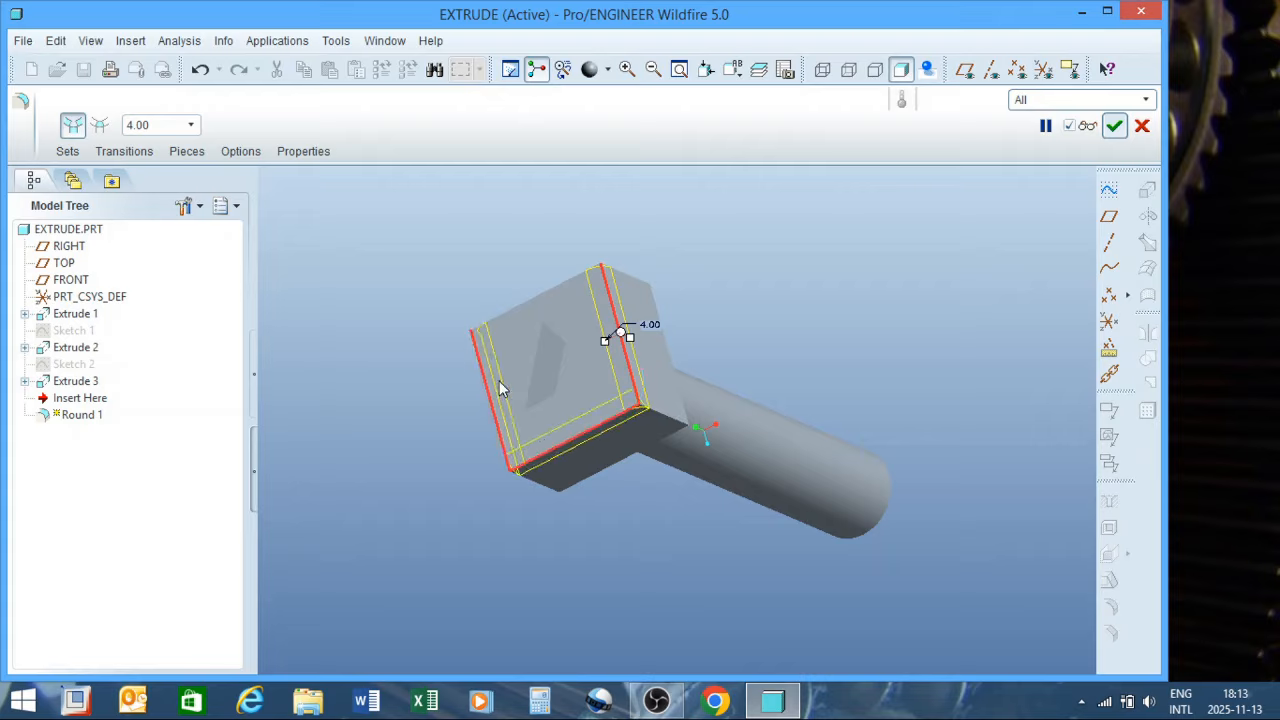
{"action": "left_click", "coordinate": [516, 309], "text": "ctrl"}
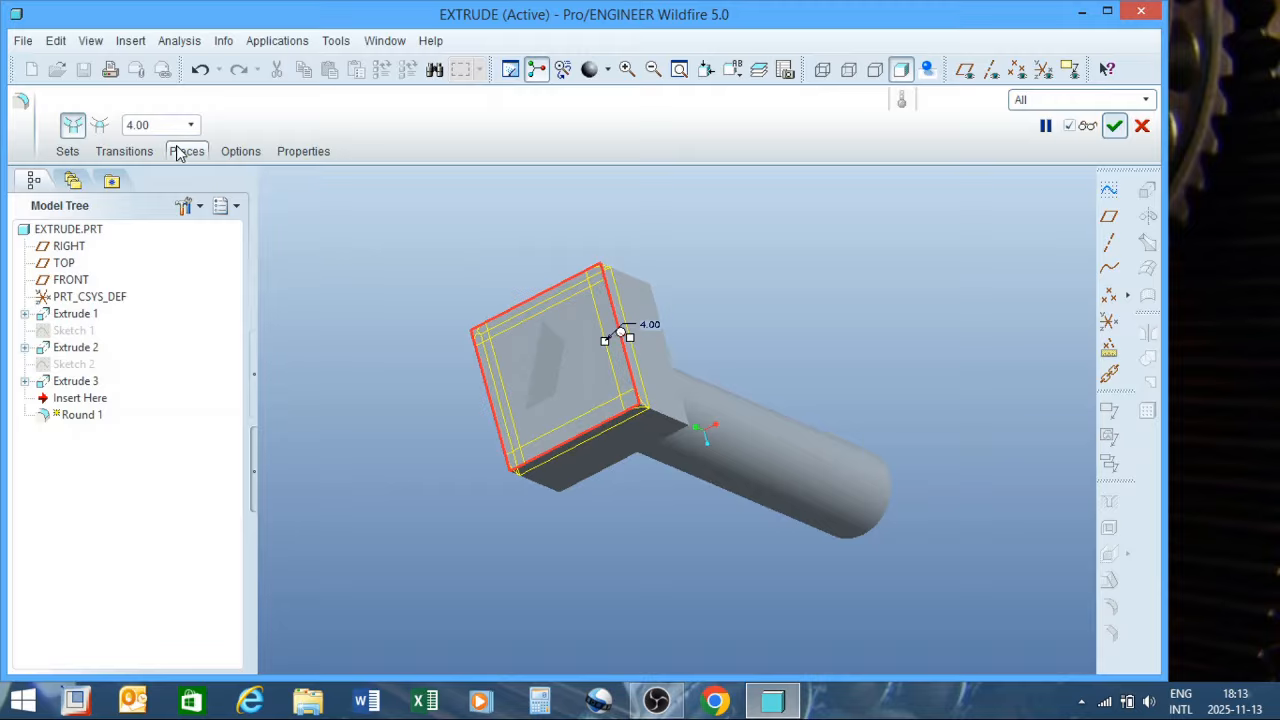
{"action": "left_click", "coordinate": [1115, 127]}
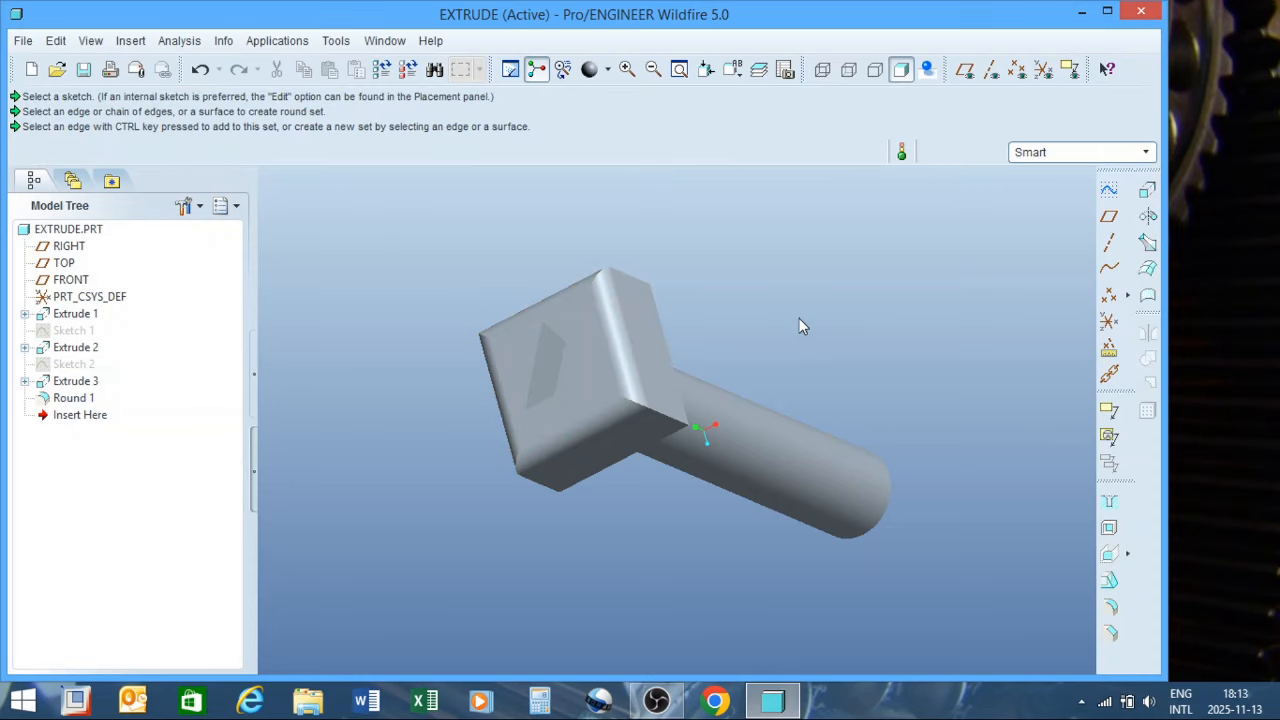
Begin a chamfer on one slanted edge of the triangular pocket and change its scheme to D1 x D2
{"action": "mouse_move", "coordinate": [734, 320]}
{"action": "middle_mouse_down"}
{"action": "mouse_move", "coordinate": [722, 268]}
{"action": "mouse_move", "coordinate": [671, 334]}
{"action": "mouse_move", "coordinate": [700, 349]}
{"action": "mouse_move", "coordinate": [751, 286]}
{"action": "mouse_move", "coordinate": [759, 326]}
{"action": "mouse_move", "coordinate": [706, 317]}
{"action": "mouse_move", "coordinate": [686, 337]}
{"action": "mouse_move", "coordinate": [709, 334]}
{"action": "mouse_move", "coordinate": [739, 276]}
{"action": "mouse_move", "coordinate": [741, 302]}
{"action": "middle_mouse_up"}
{"action": "scroll", "coordinate": [698, 504], "scroll_direction": "up", "scroll_amount": 4}
{"action": "scroll", "coordinate": [689, 365], "scroll_direction": "down", "scroll_amount": 5}
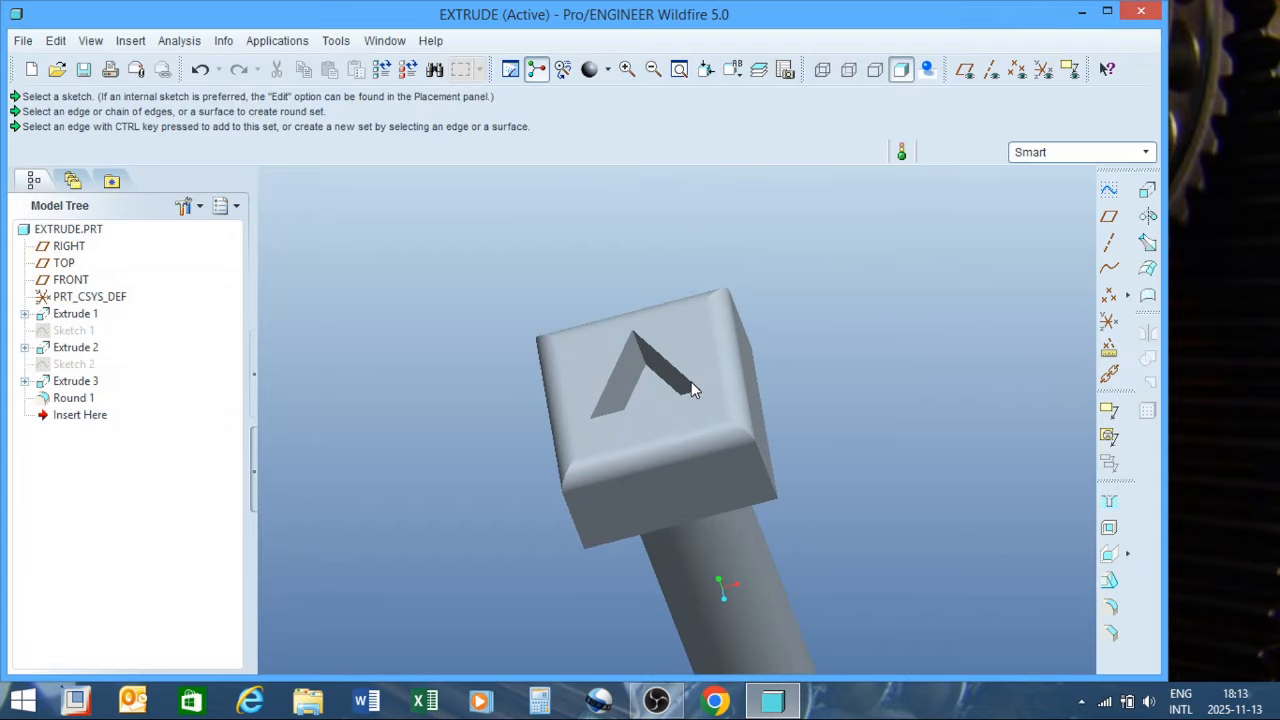
{"action": "scroll", "coordinate": [694, 390], "scroll_direction": "down", "scroll_amount": 1}
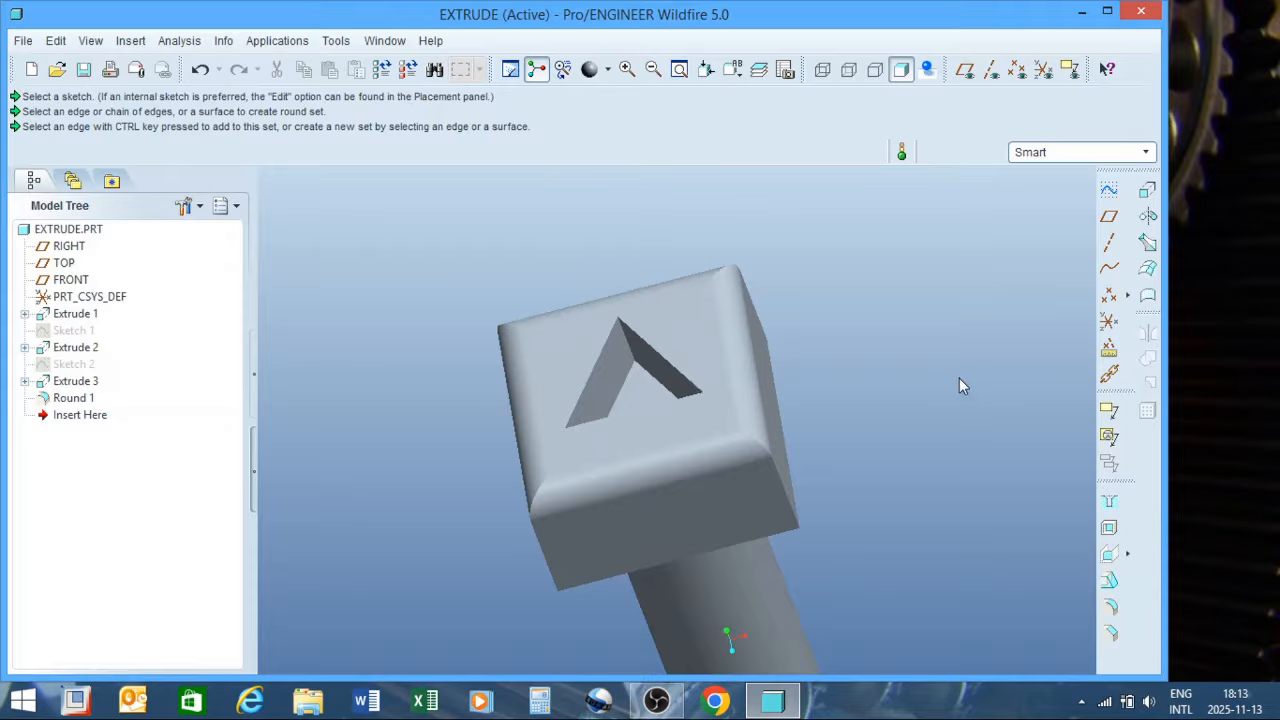
{"action": "left_click", "coordinate": [1110, 636]}
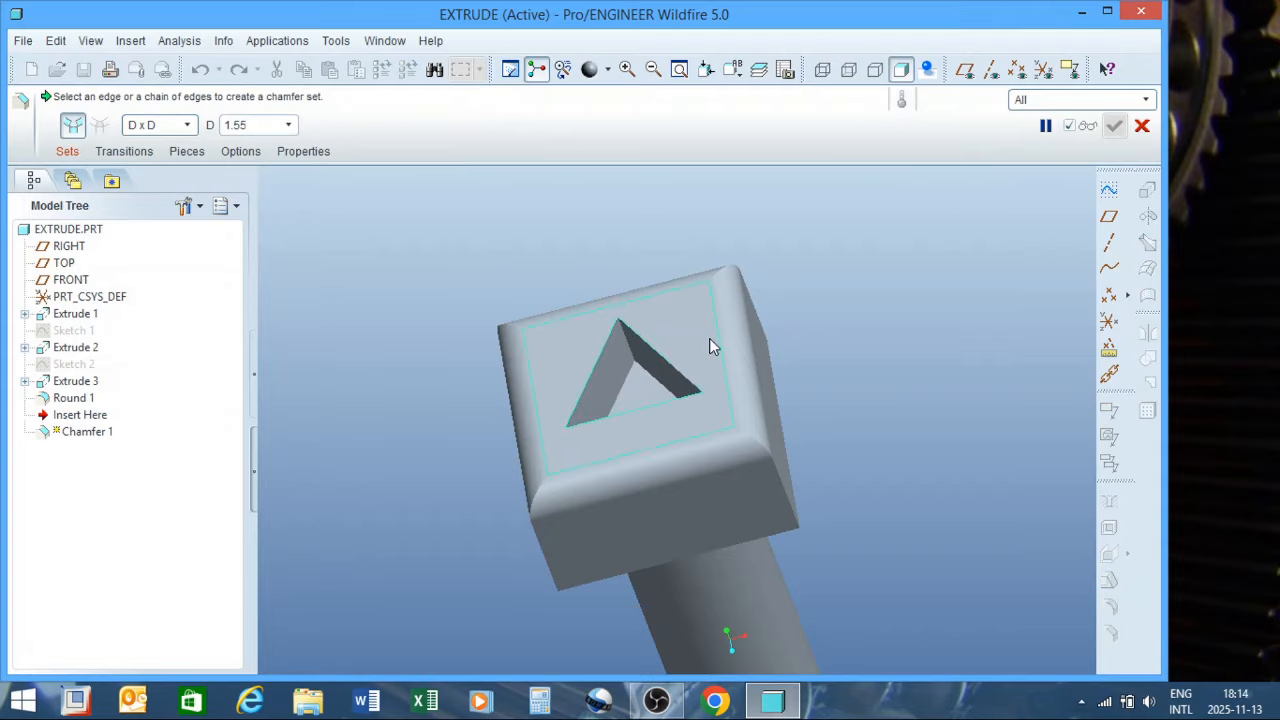
{"action": "left_click", "coordinate": [655, 349]}
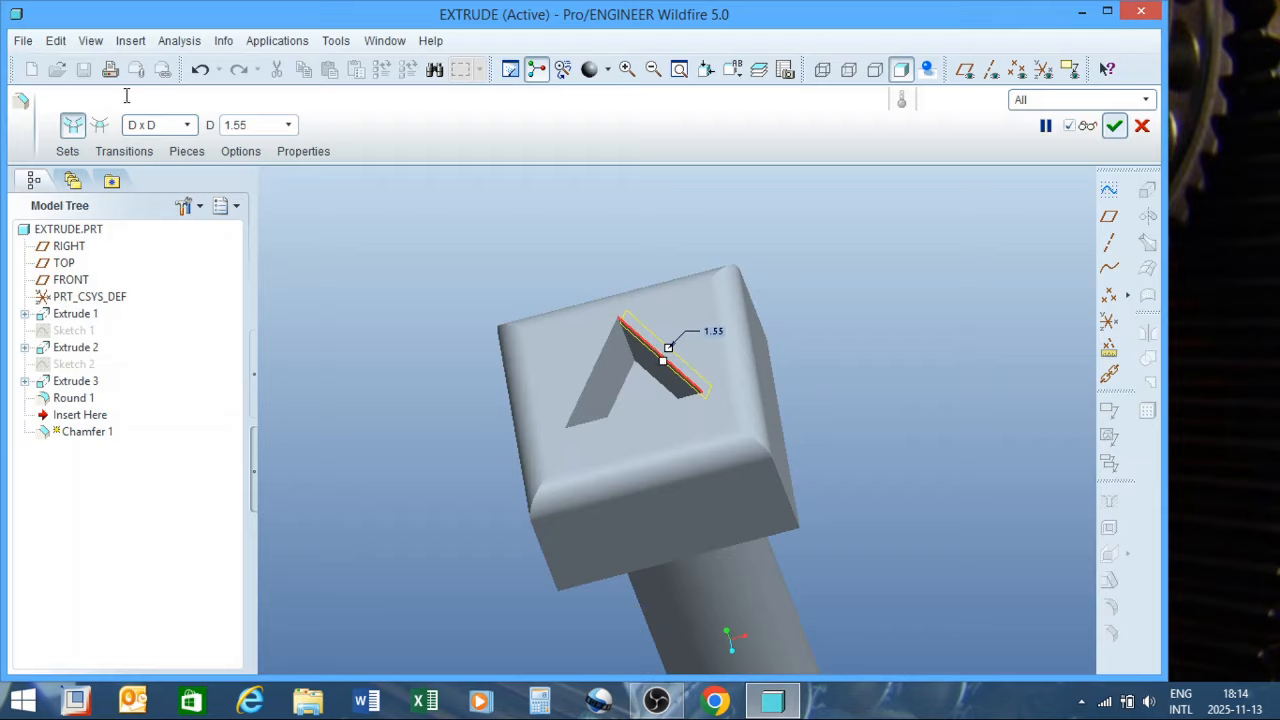
{"action": "left_click", "coordinate": [189, 125]}
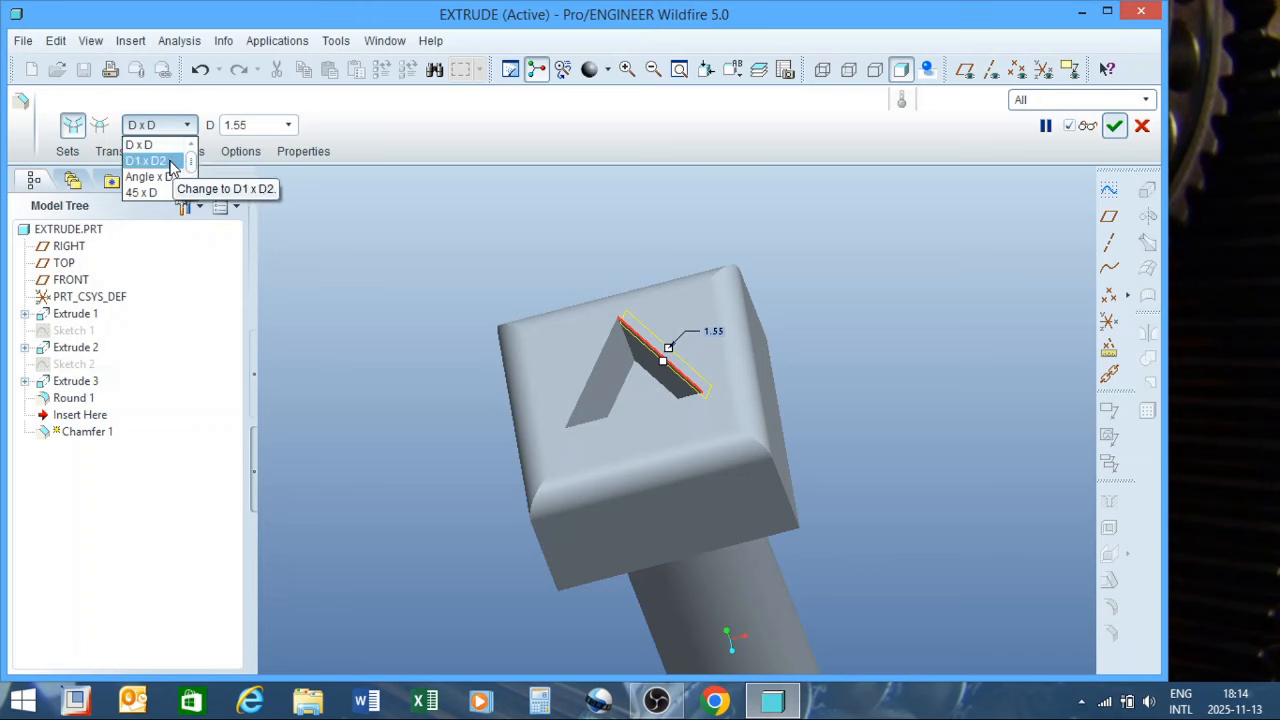
{"action": "left_click", "coordinate": [172, 163]}
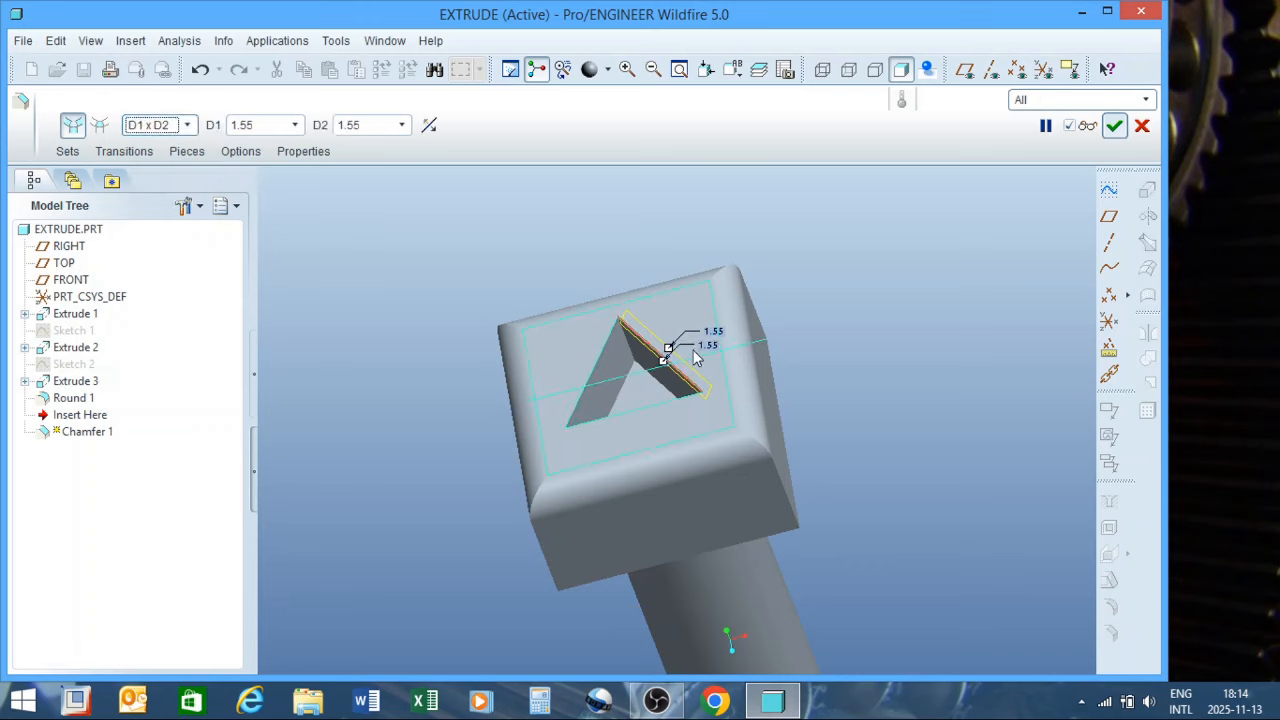
Set the pocket edge chamfer's D1 to about 3.75 and D2 to 1.75, and complete the chamfer
{"action": "left_click_drag", "start_coordinate": [672, 352], "coordinate": [694, 400]}
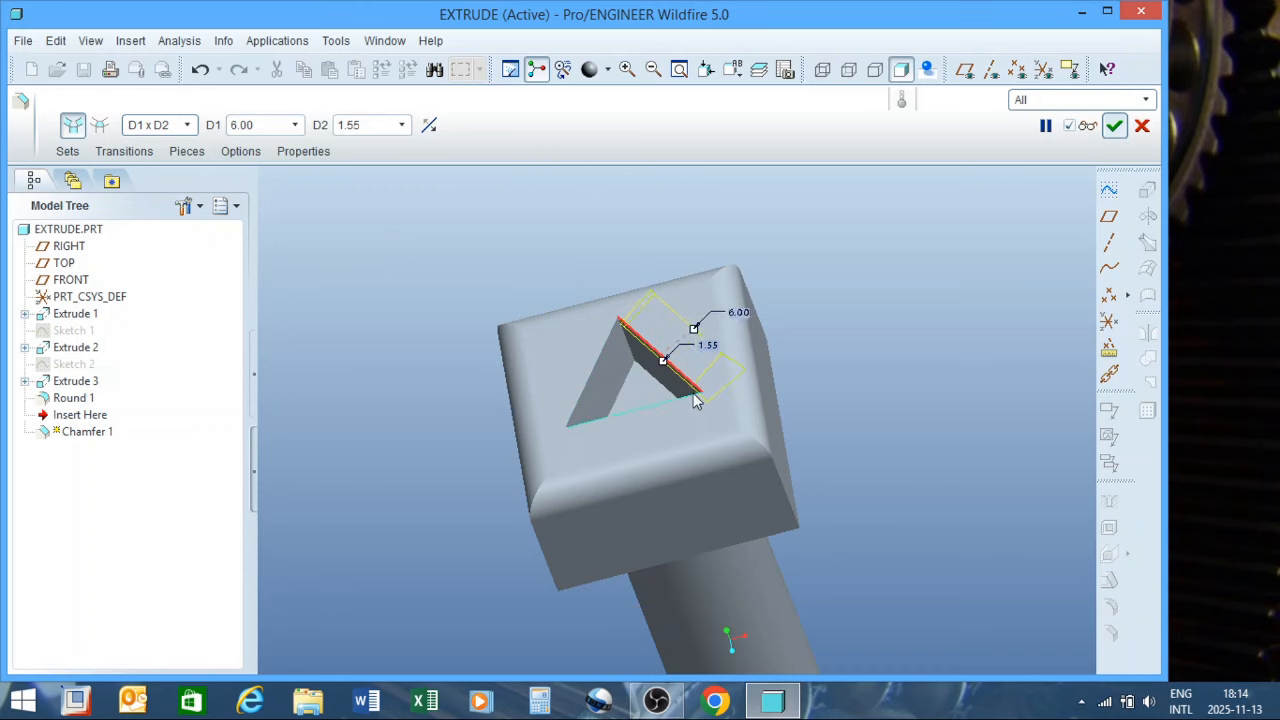
{"action": "middle_click_drag", "start_coordinate": [694, 400], "coordinate": [662, 290]}
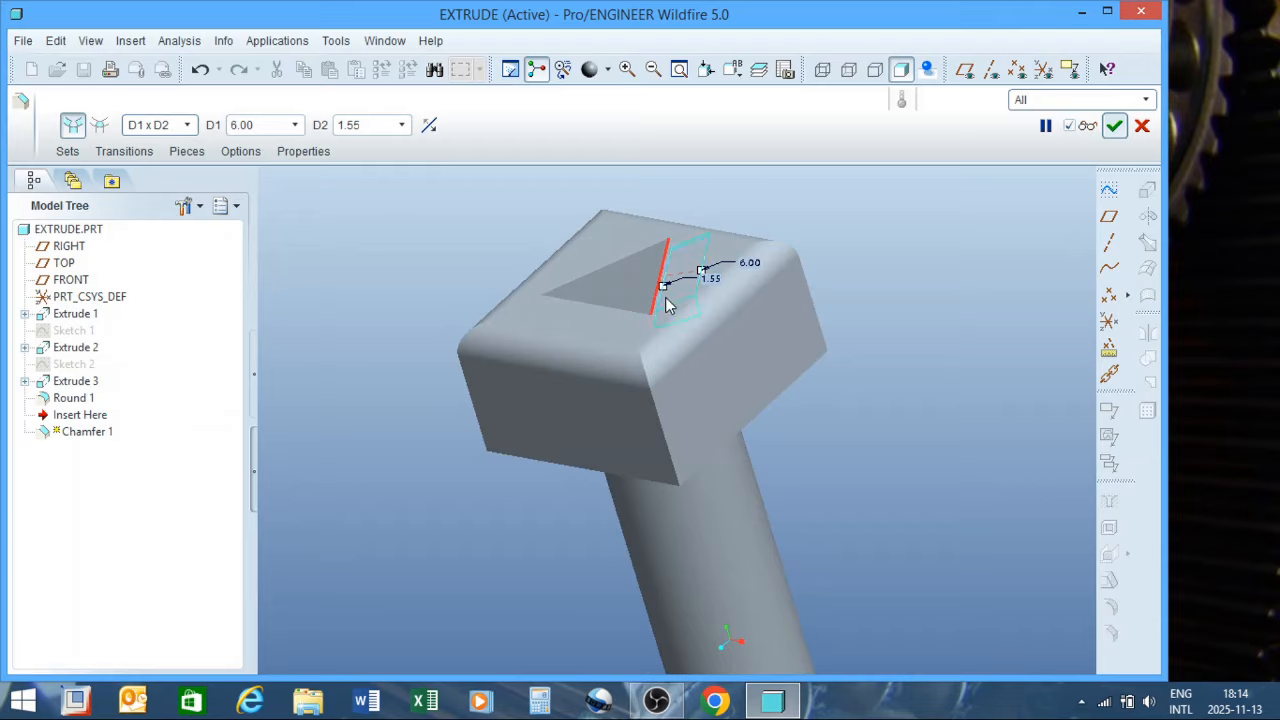
{"action": "mouse_move", "coordinate": [665, 290]}
{"action": "left_mouse_down"}
{"action": "mouse_move", "coordinate": [673, 310]}
{"action": "mouse_move", "coordinate": [668, 289]}
{"action": "left_mouse_up"}
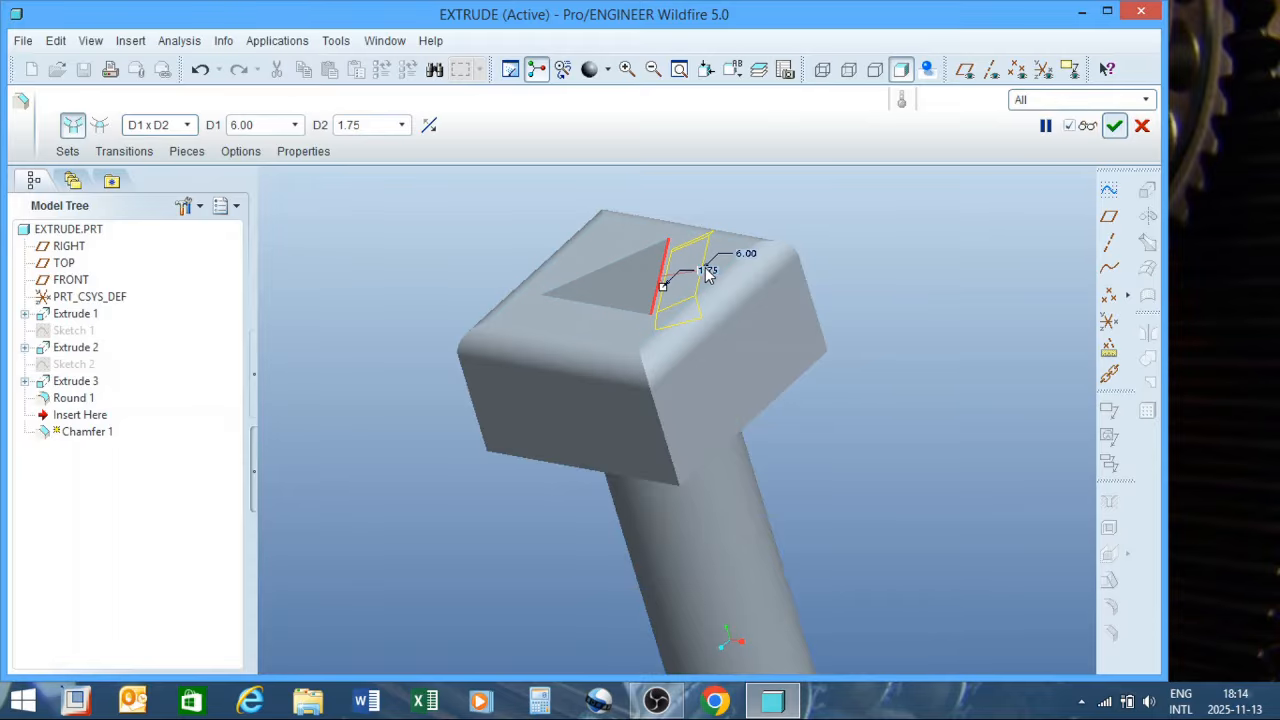
{"action": "scroll", "coordinate": [712, 283], "scroll_direction": "down", "scroll_amount": 2}
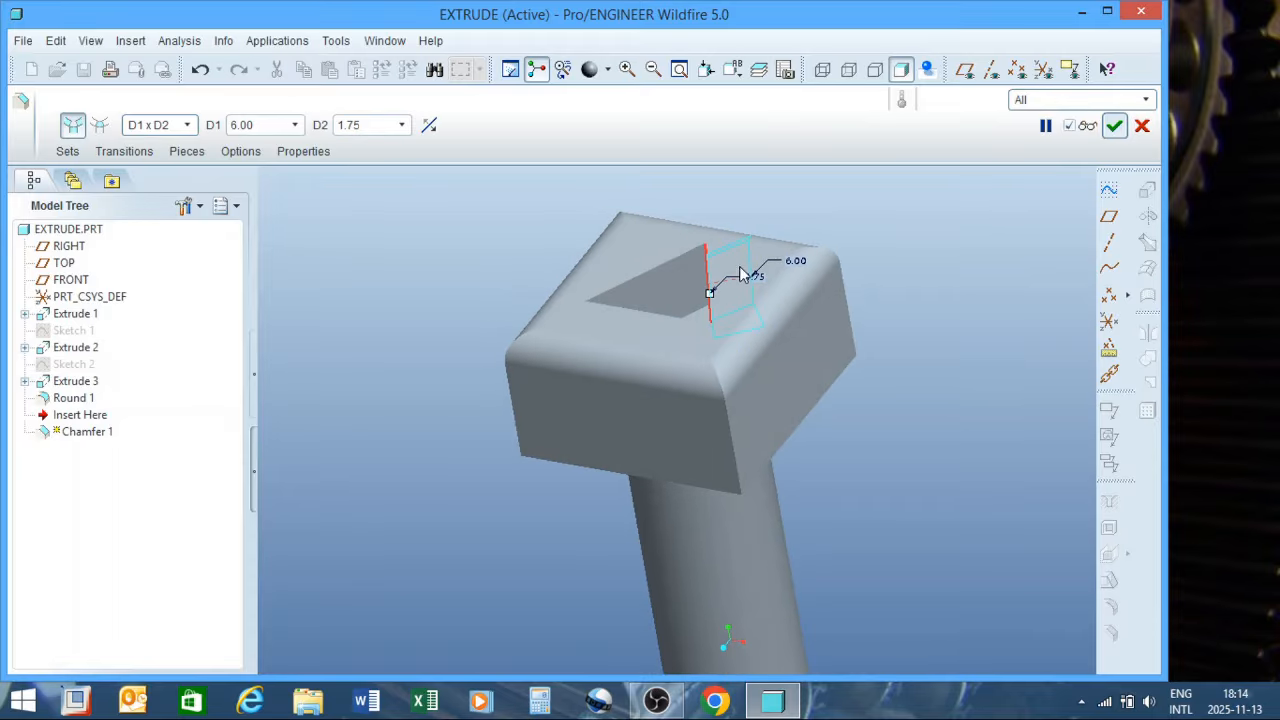
{"action": "scroll", "coordinate": [742, 268], "scroll_direction": "down", "scroll_amount": 3}
{"action": "left_click_drag", "start_coordinate": [762, 294], "coordinate": [731, 298]}
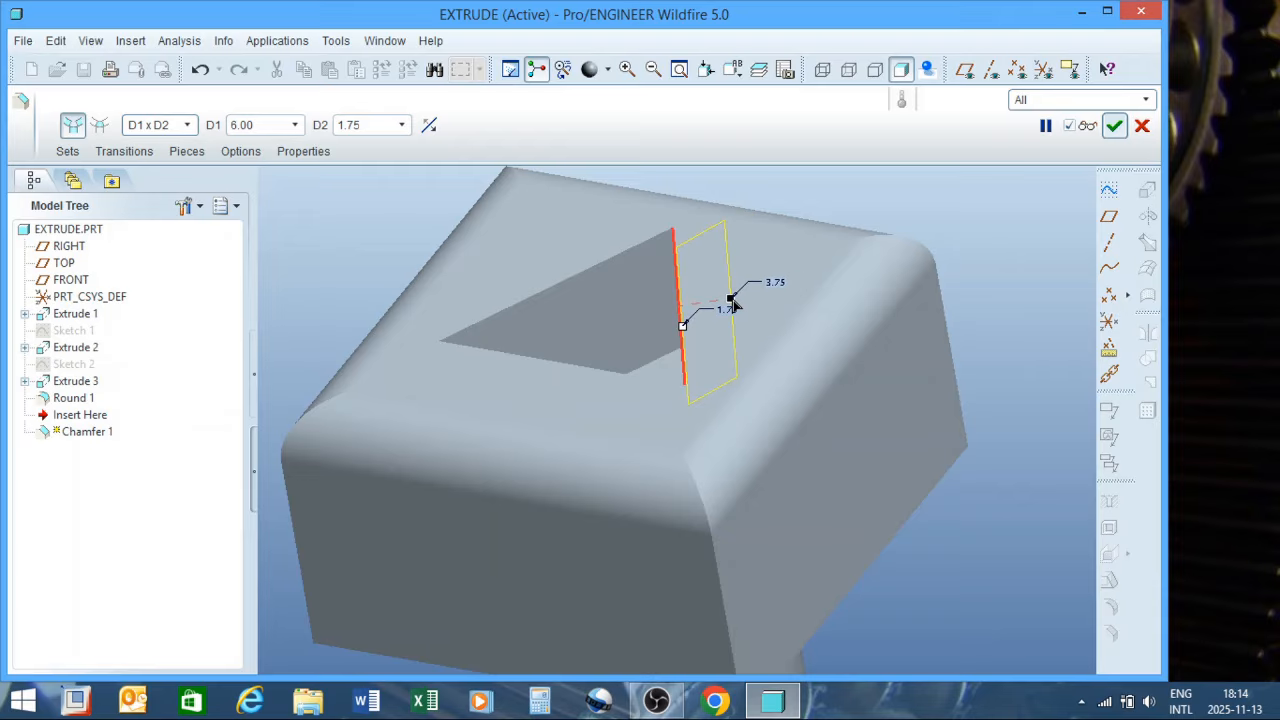
{"action": "left_click", "coordinate": [1113, 127]}
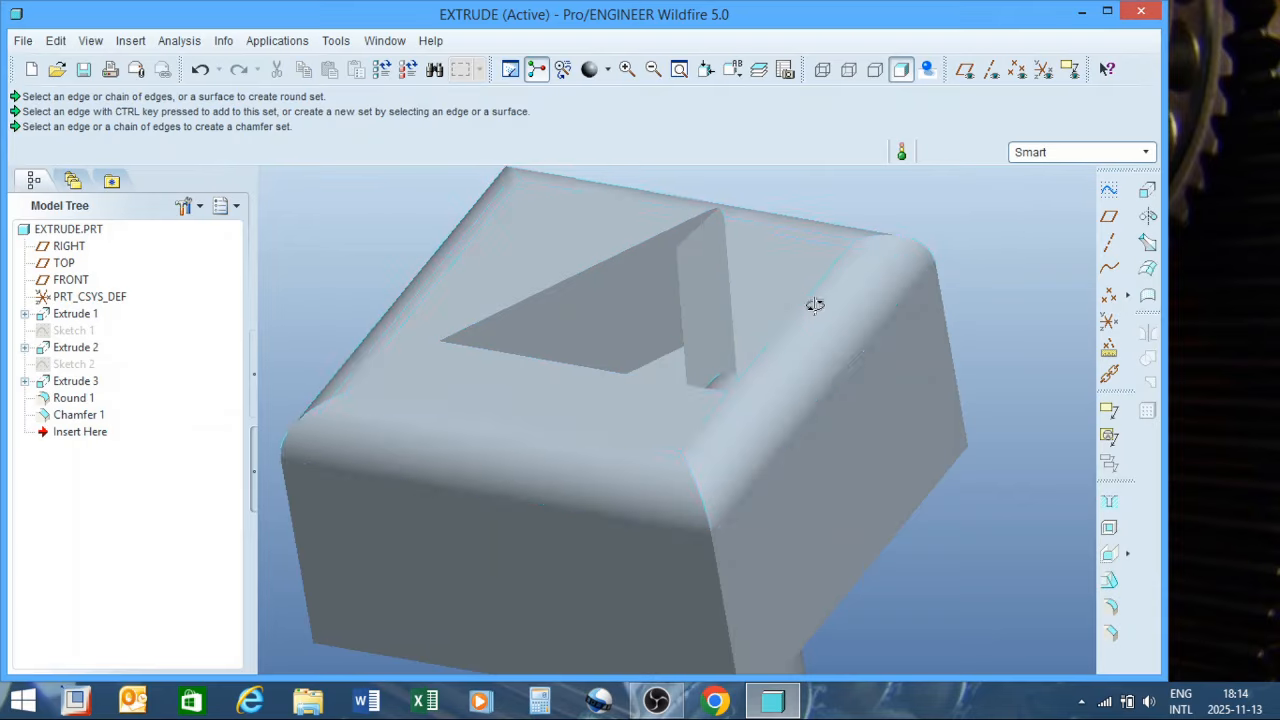
{"action": "mouse_move", "coordinate": [815, 305]}
{"action": "middle_mouse_down"}
{"action": "mouse_move", "coordinate": [837, 300]}
{"action": "mouse_move", "coordinate": [809, 323]}
{"action": "middle_mouse_up"}
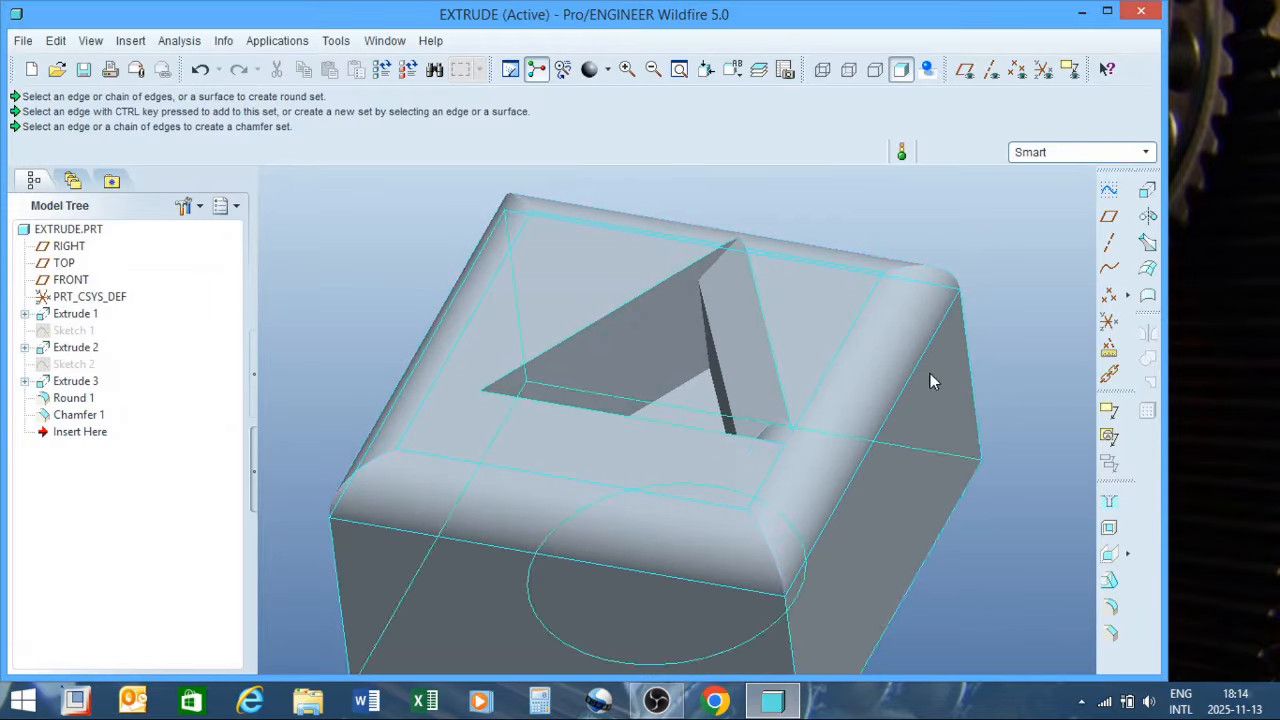
Redefine the pocket edge chamfer with the D x D scheme and complete it
{"action": "left_click", "coordinate": [72, 414]}
{"action": "right_click", "coordinate": [70, 416]}
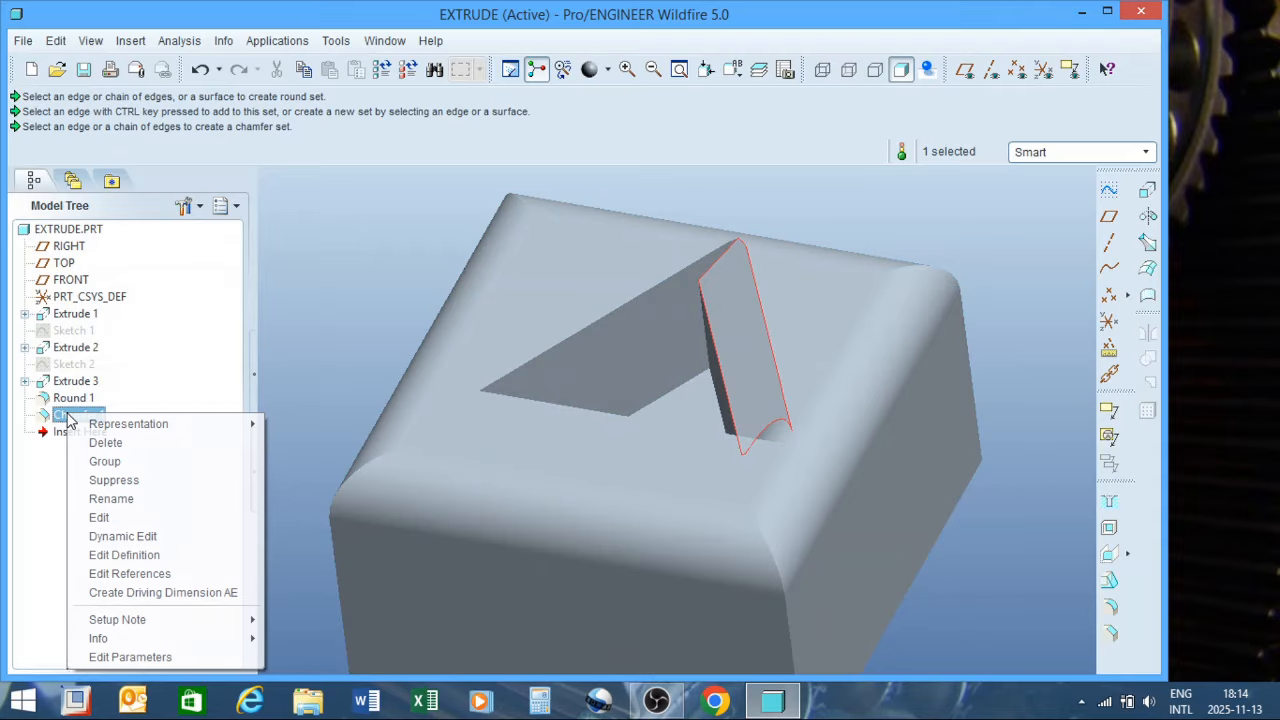
{"action": "left_click", "coordinate": [165, 555]}
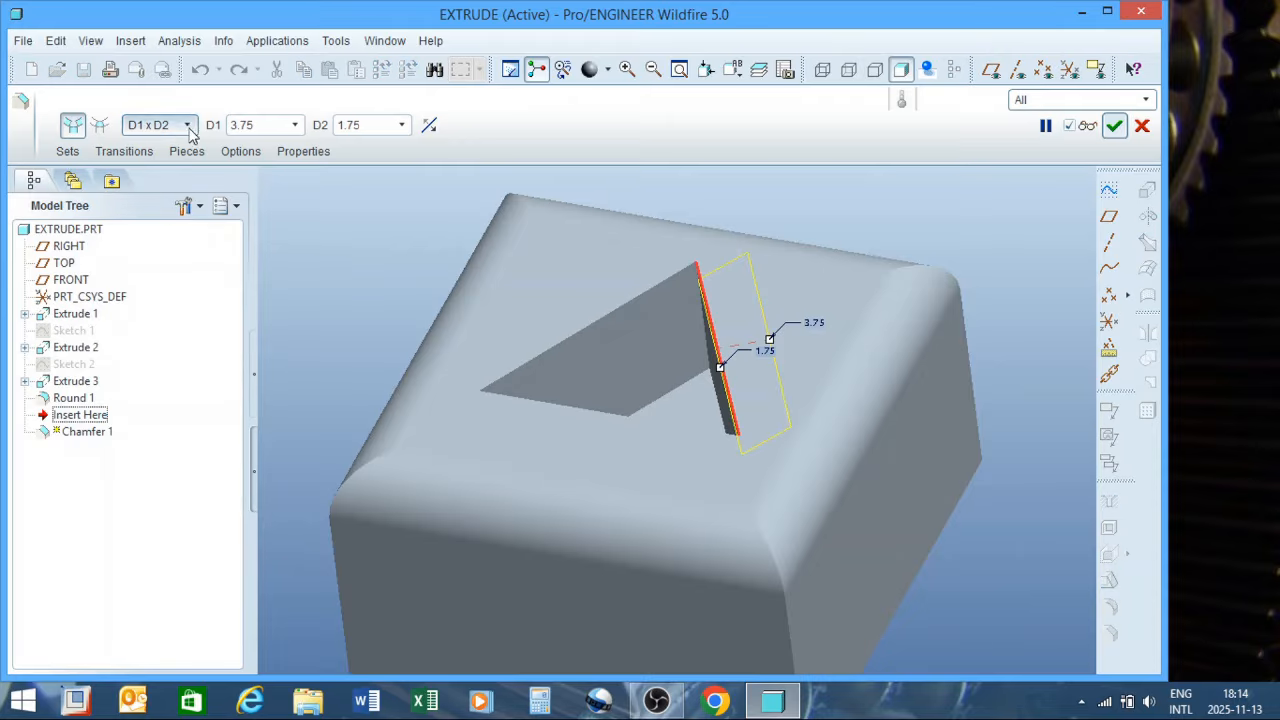
{"action": "left_click", "coordinate": [186, 125]}
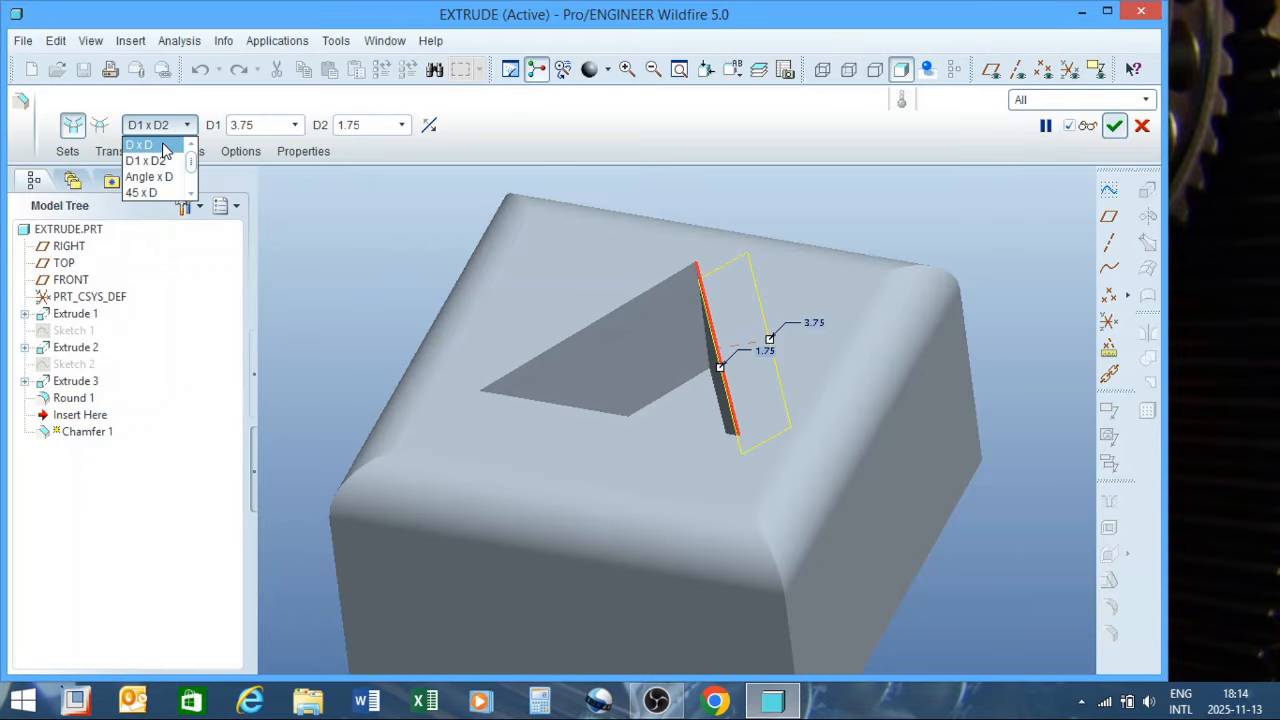
{"action": "left_click", "coordinate": [164, 146]}
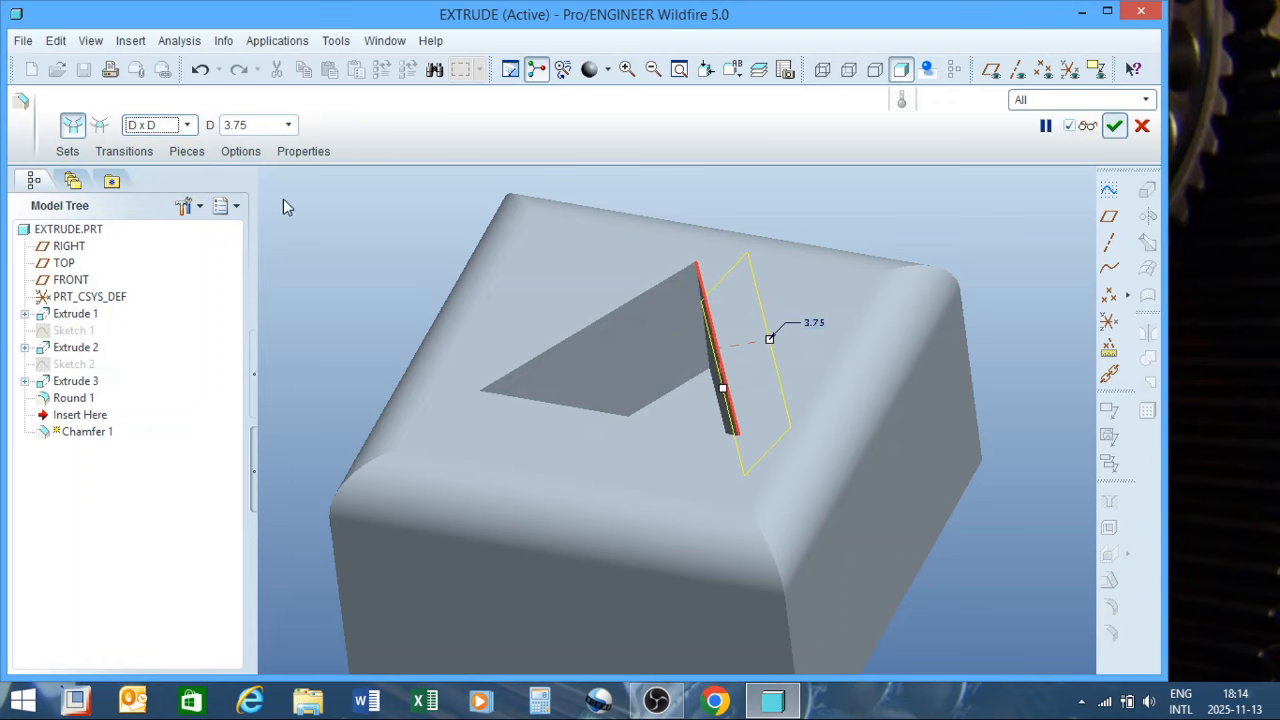
{"action": "middle_click", "coordinate": [385, 258]}
{"action": "mouse_move", "coordinate": [717, 335]}
{"action": "middle_mouse_down"}
{"action": "mouse_move", "coordinate": [740, 301]}
{"action": "mouse_move", "coordinate": [709, 309]}
{"action": "mouse_move", "coordinate": [707, 329]}
{"action": "middle_mouse_up"}
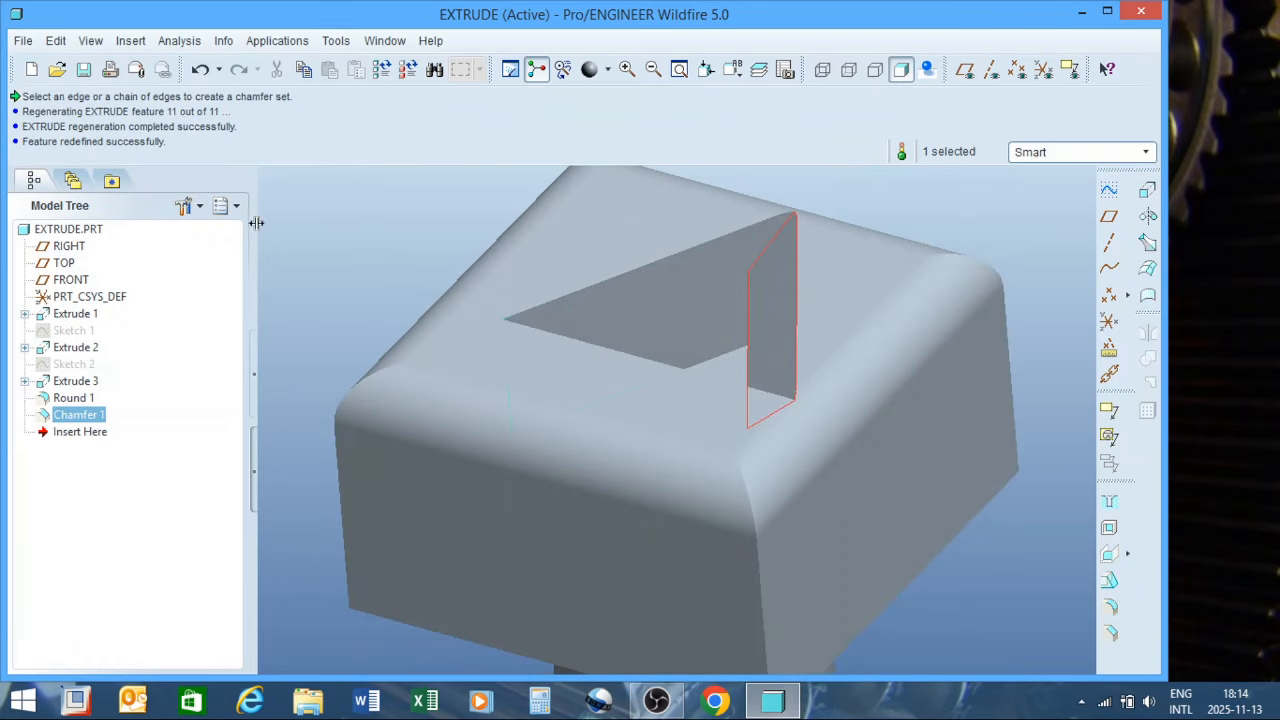
Redefine the pocket edge chamfer with the Angle x D scheme, an angle of 30 and a D of about 2.75
{"action": "right_click", "coordinate": [90, 416]}
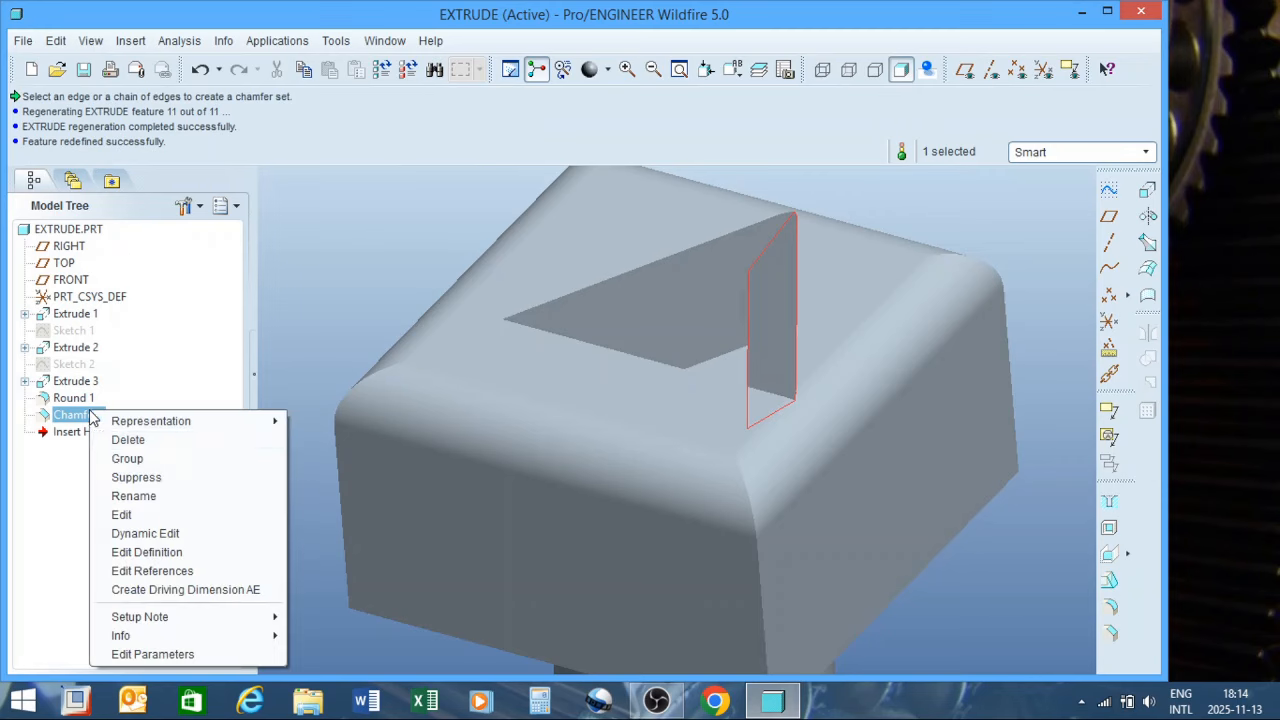
{"action": "left_click", "coordinate": [165, 551]}
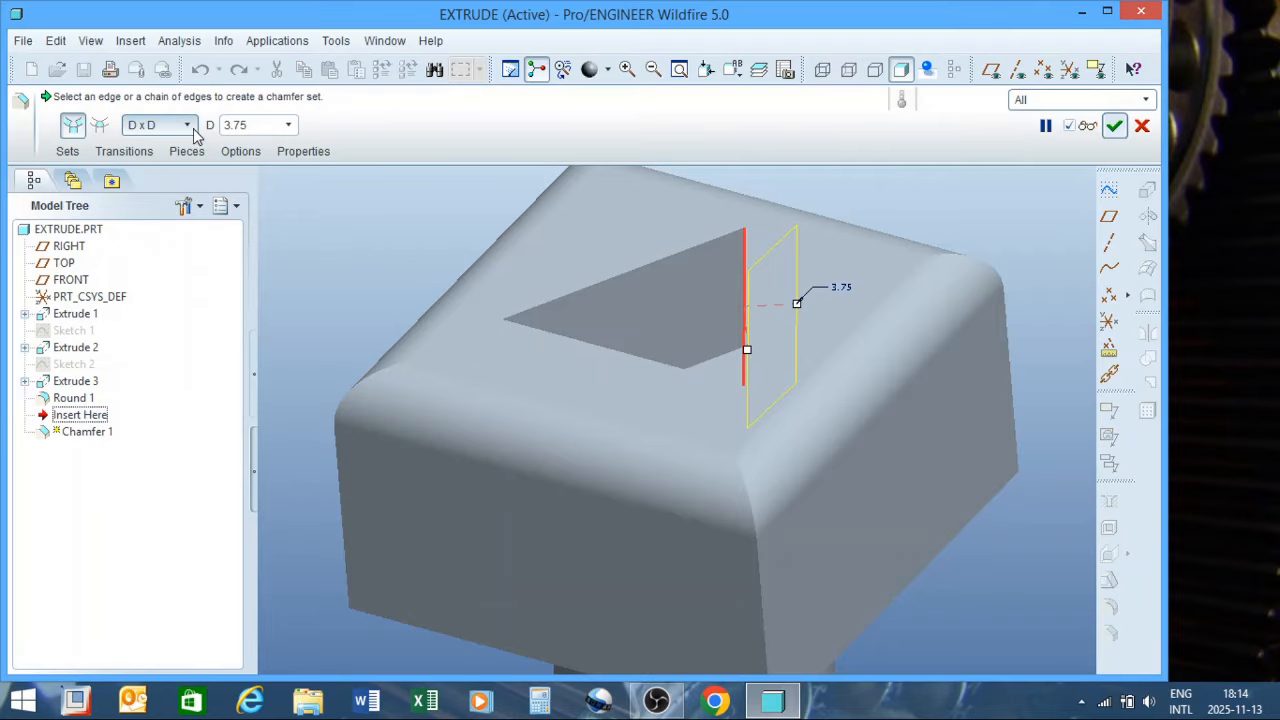
{"action": "left_click", "coordinate": [165, 125]}
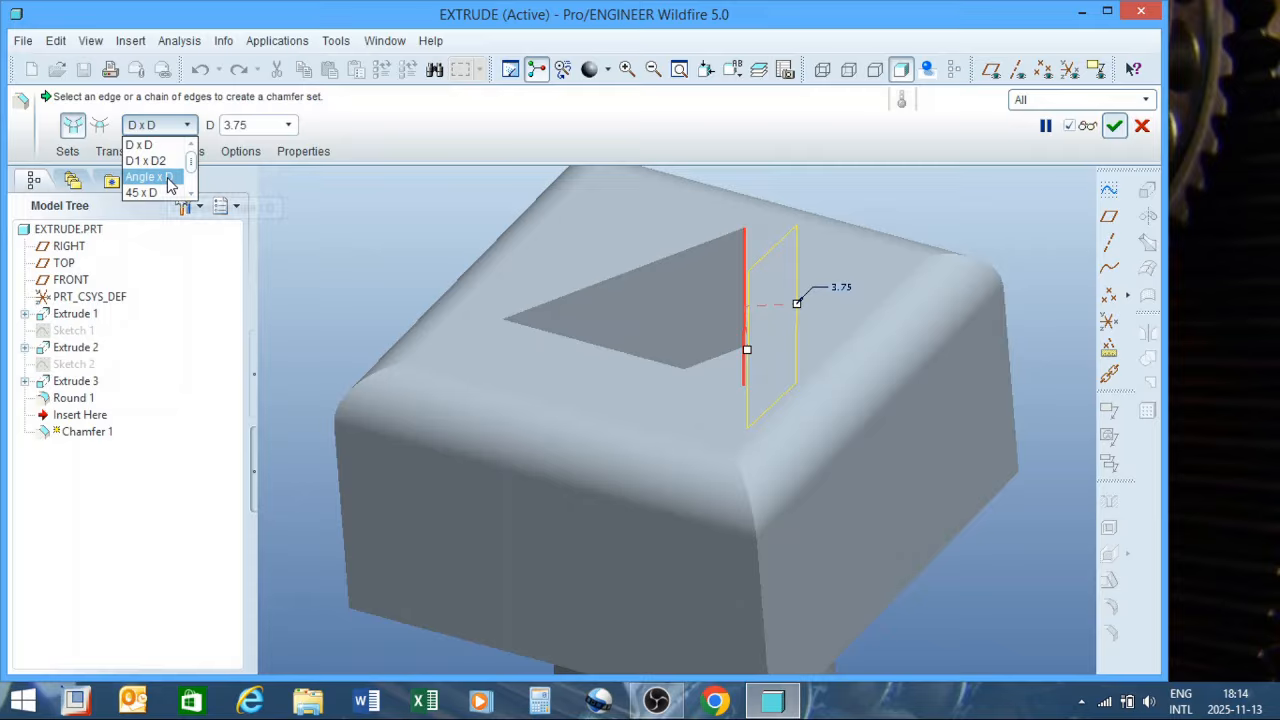
{"action": "left_click", "coordinate": [148, 177]}
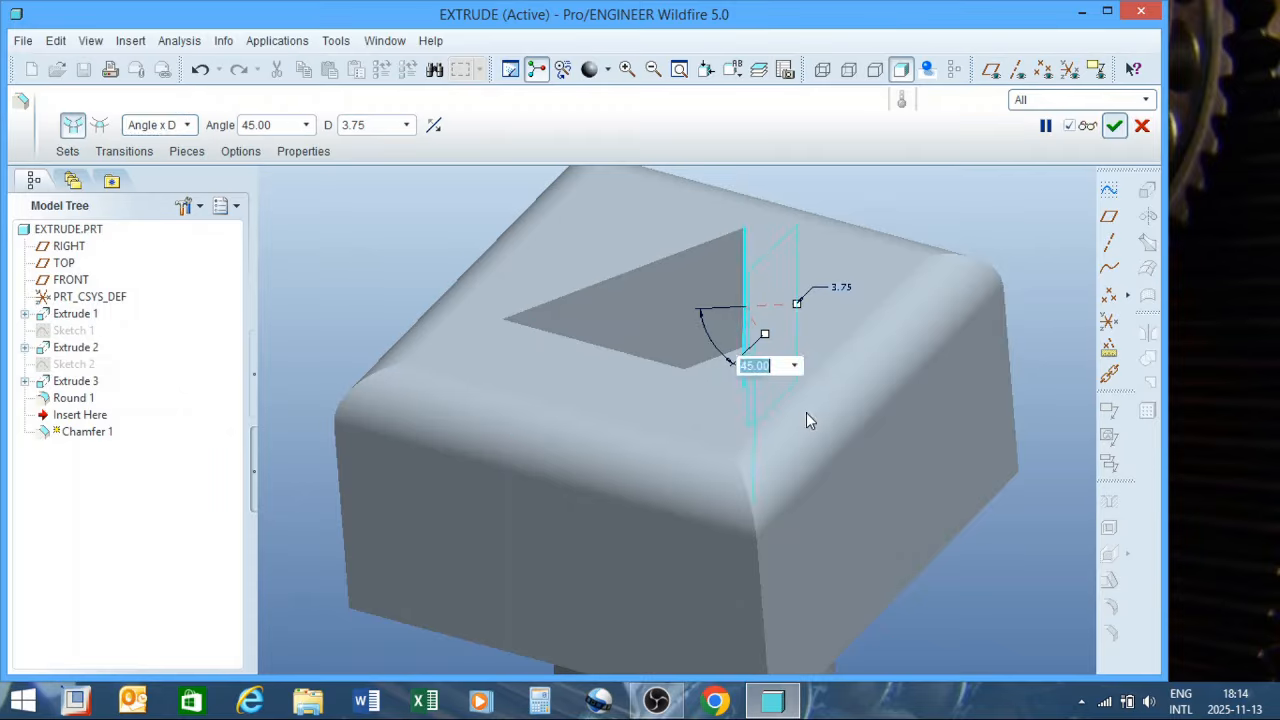
{"action": "type", "text": "30"}
{"action": "key", "text": "Return"}
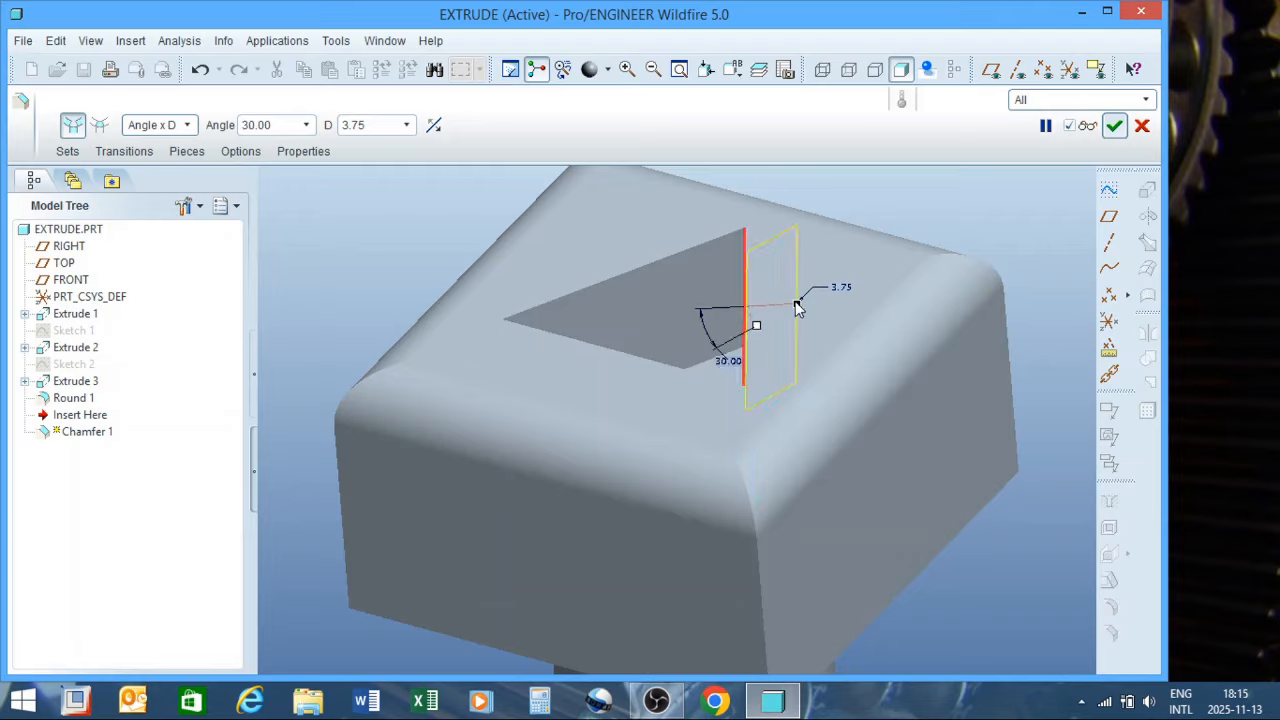
{"action": "mouse_move", "coordinate": [798, 310]}
{"action": "left_mouse_down"}
{"action": "mouse_move", "coordinate": [830, 310]}
{"action": "mouse_move", "coordinate": [785, 318]}
{"action": "left_mouse_up"}
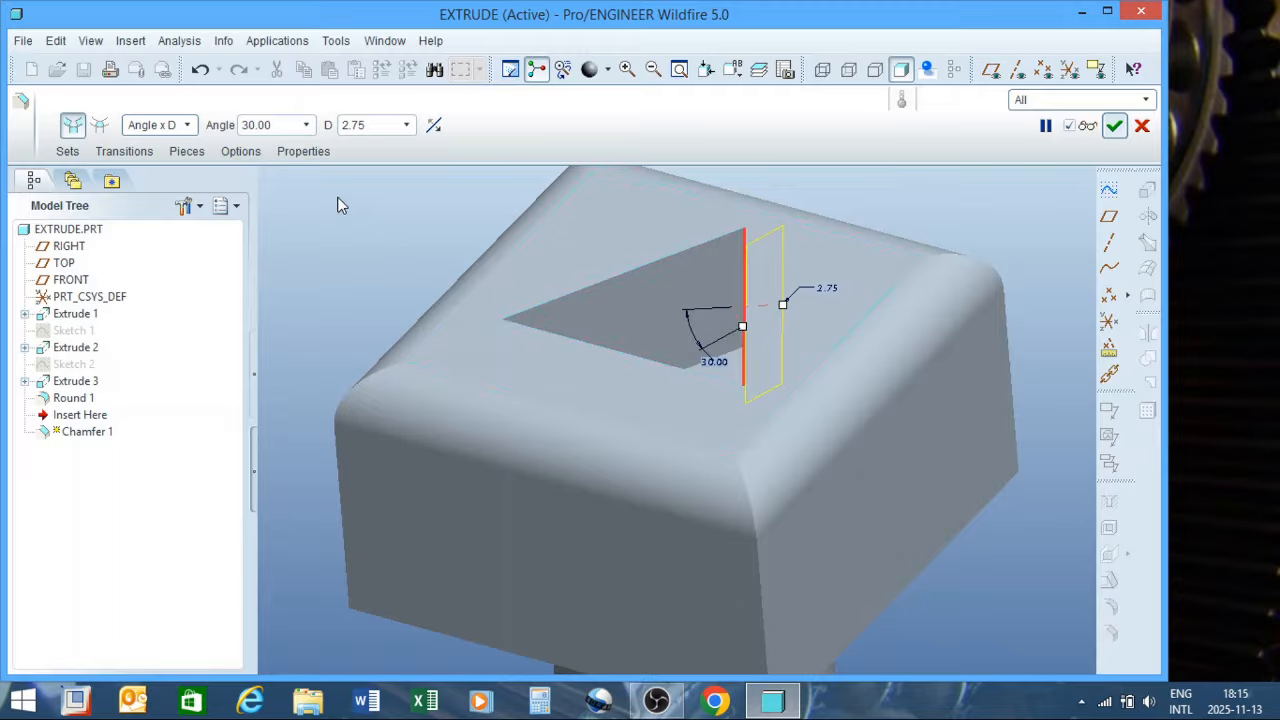
Try the 45 x D scheme on the chamfer and return it to D x D
{"action": "left_click", "coordinate": [188, 125]}
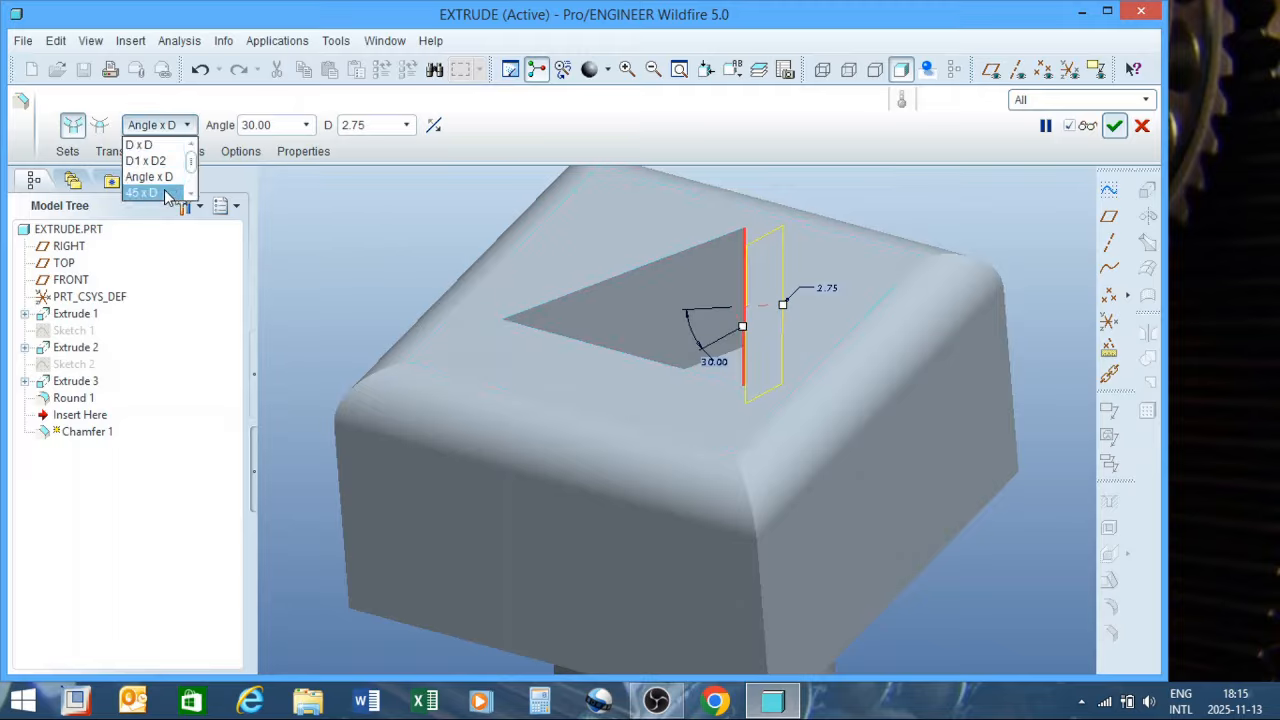
{"action": "left_click", "coordinate": [165, 194]}
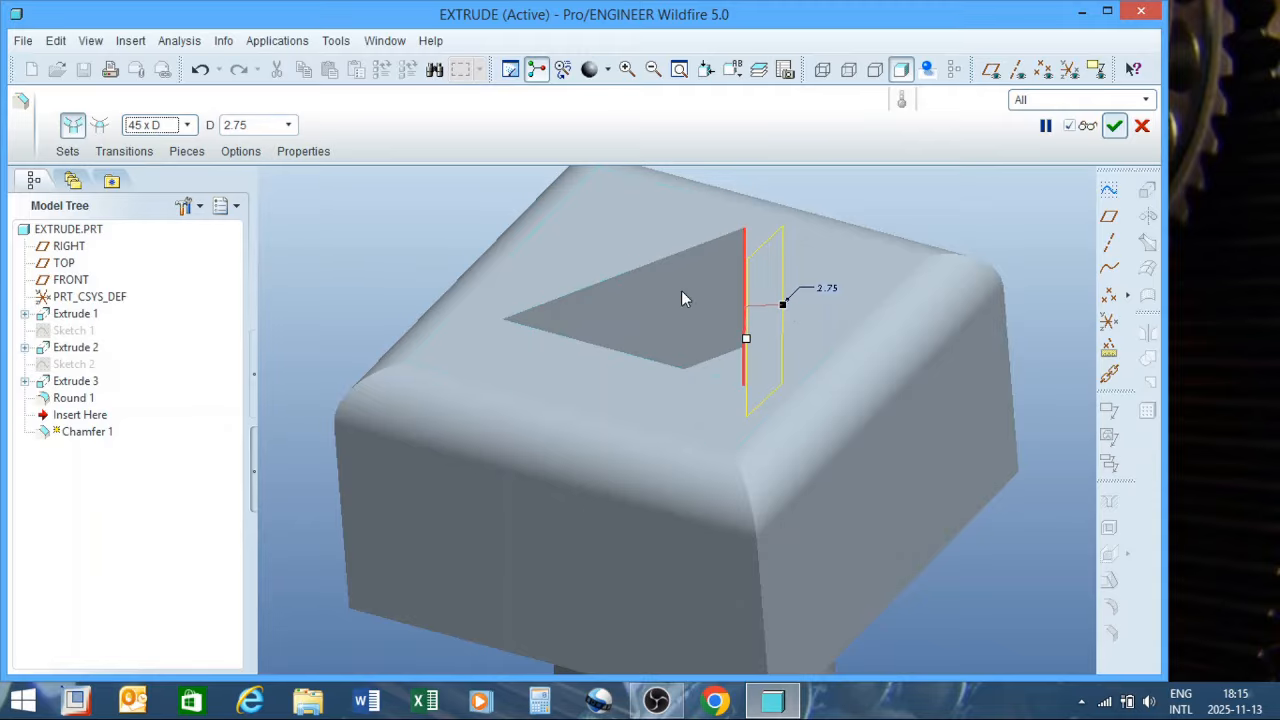
{"action": "left_click", "coordinate": [187, 126]}
Add the other two edges of the triangular pocket to the same chamfer set
{"action": "middle_click_drag", "start_coordinate": [720, 350], "coordinate": [755, 394]}
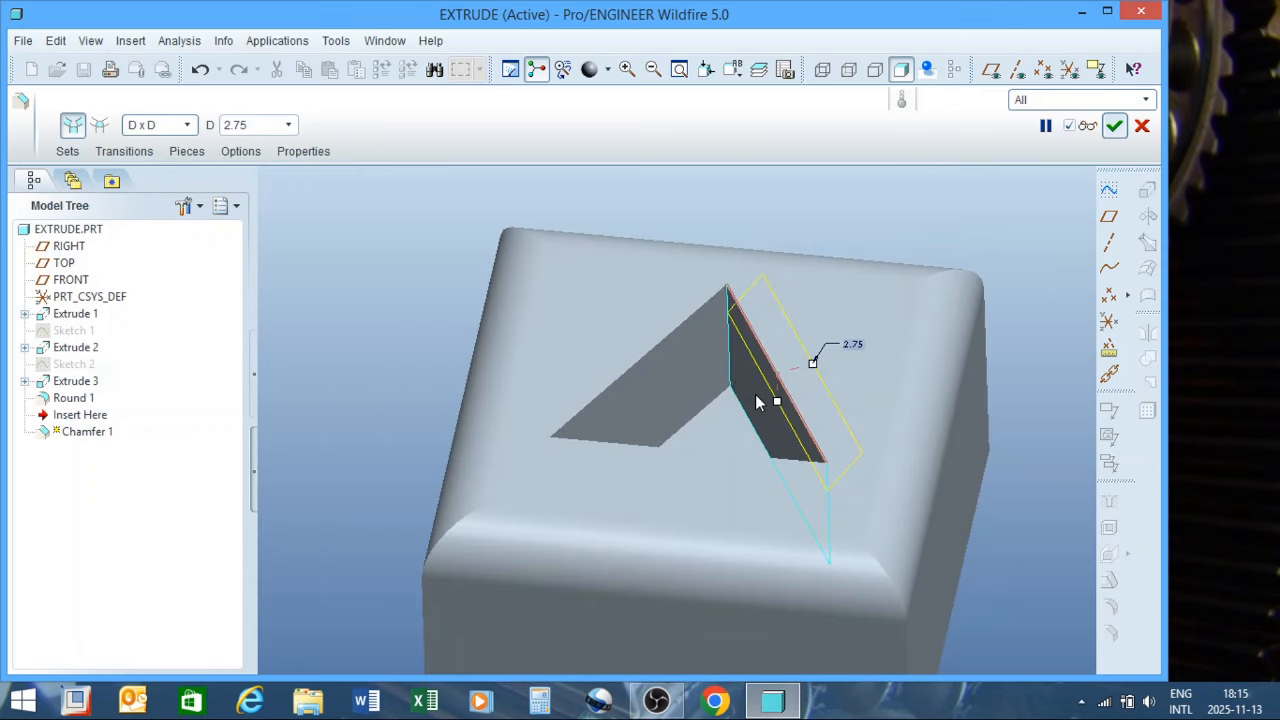
{"action": "left_click", "coordinate": [662, 338], "text": "ctrl"}
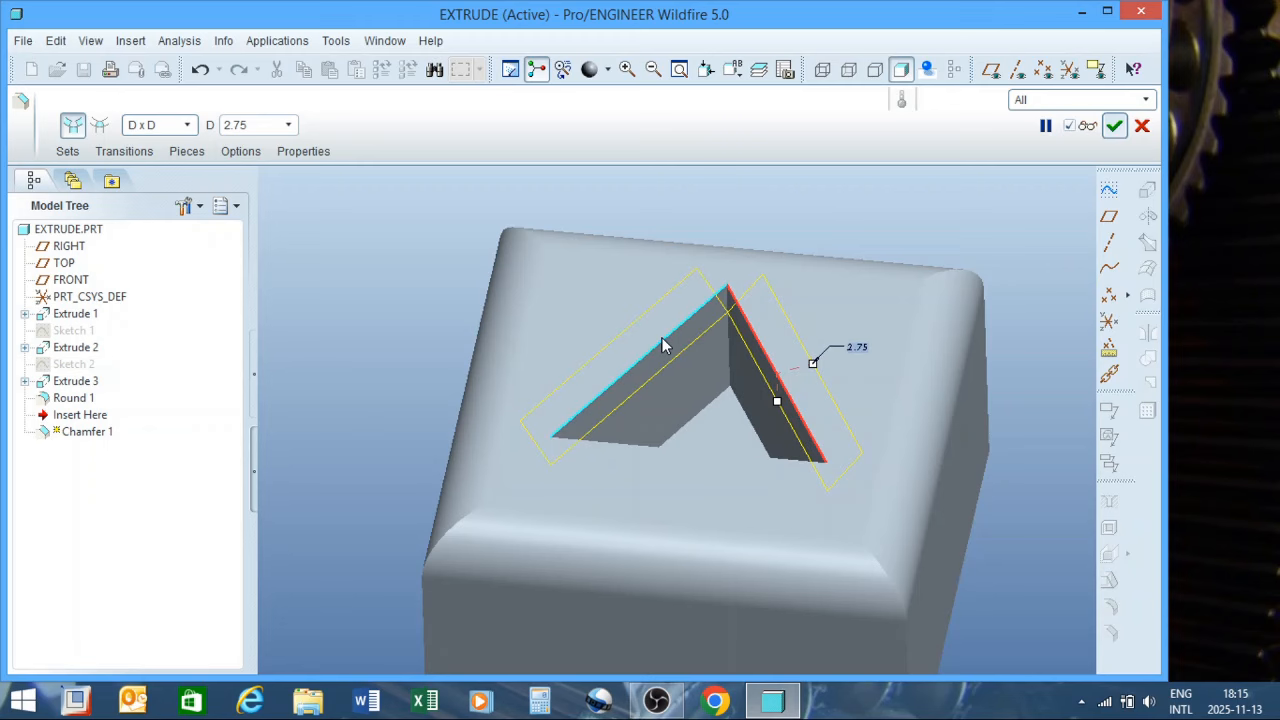
{"action": "left_click", "coordinate": [682, 458], "text": "ctrl"}
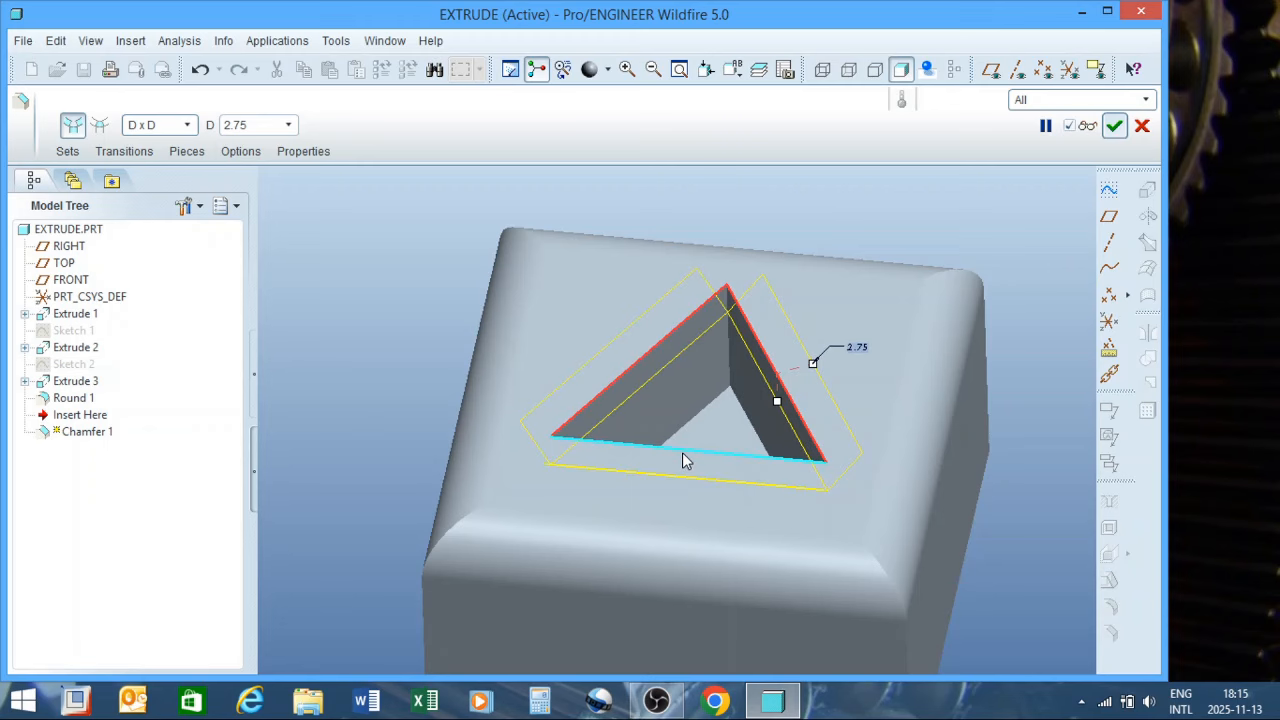
{"action": "mouse_move", "coordinate": [693, 374]}
{"action": "middle_mouse_down"}
{"action": "mouse_move", "coordinate": [711, 387]}
{"action": "mouse_move", "coordinate": [679, 365]}
{"action": "middle_mouse_up"}
{"action": "scroll", "coordinate": [920, 406], "scroll_direction": "up", "scroll_amount": 2}
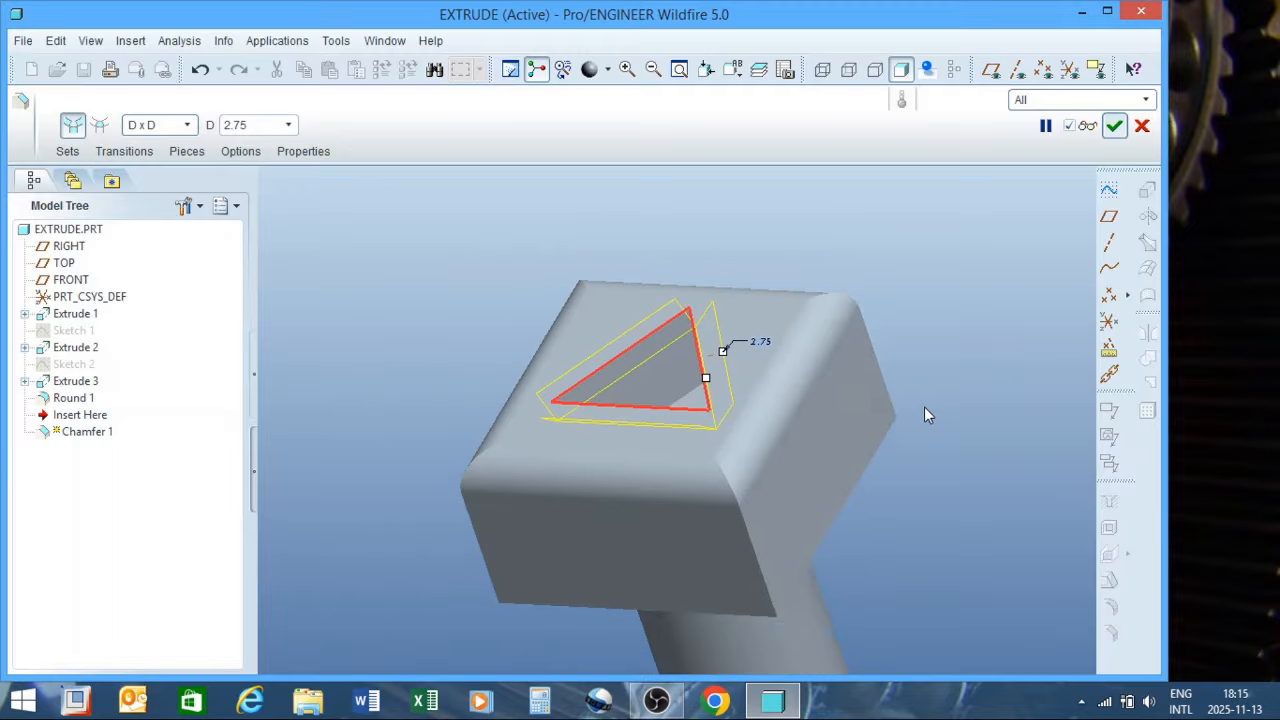
Move one slanted pocket edge out of the chamfer set into a new set with a D of 4.50, and complete the chamfer
{"action": "left_click", "coordinate": [643, 347], "text": "ctrl"}
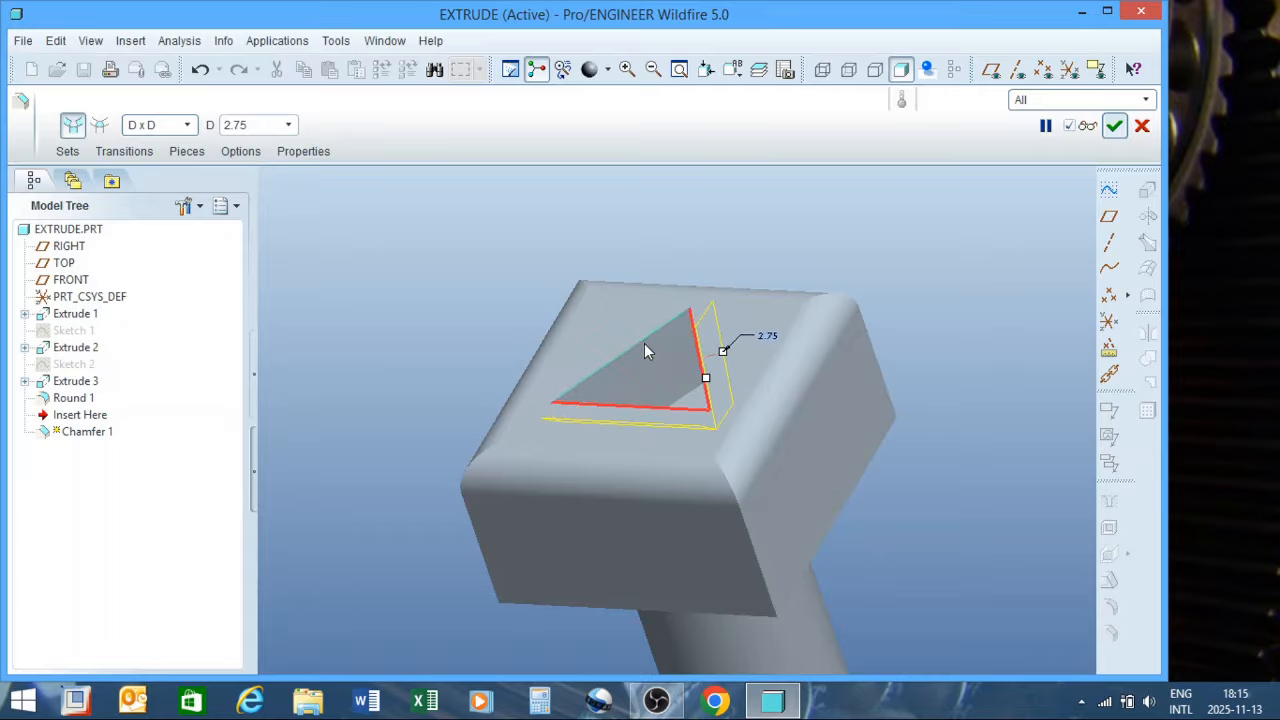
{"action": "left_click", "coordinate": [68, 153]}
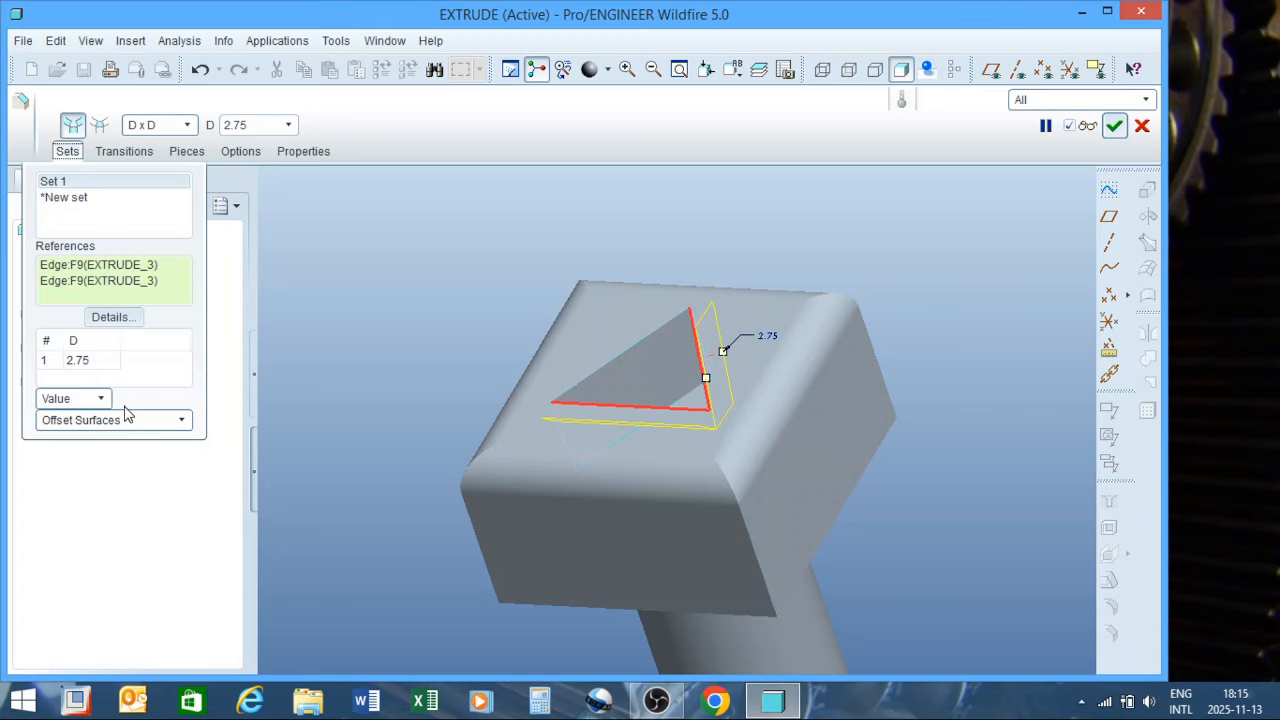
{"action": "left_click", "coordinate": [74, 199]}
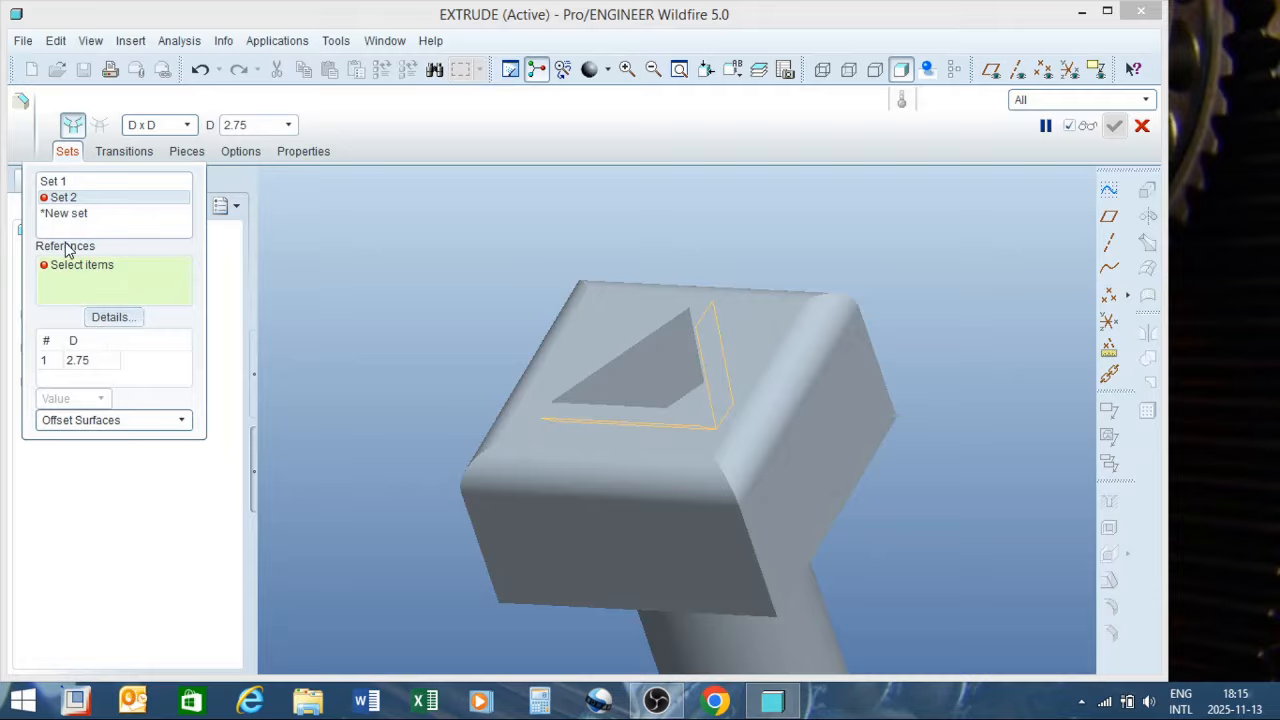
{"action": "left_click", "coordinate": [612, 362]}
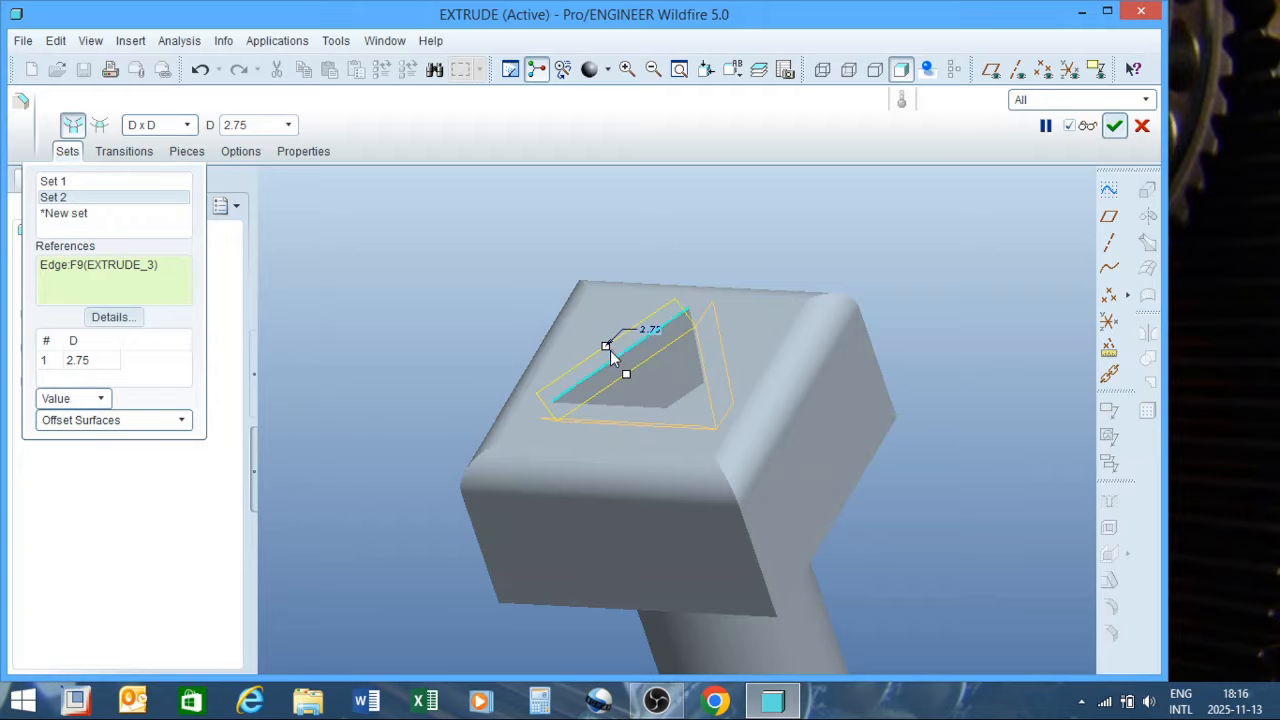
{"action": "left_click_drag", "start_coordinate": [607, 350], "coordinate": [597, 341]}
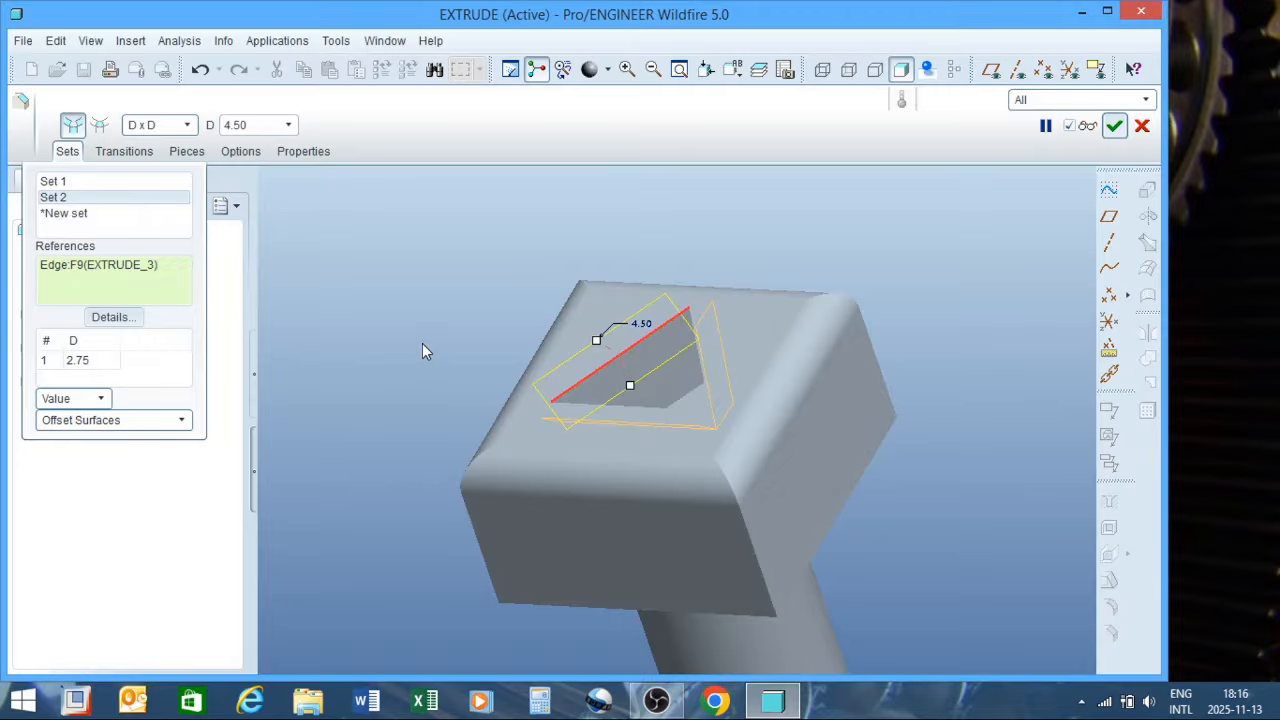
{"action": "middle_click_drag", "start_coordinate": [723, 338], "coordinate": [441, 437]}
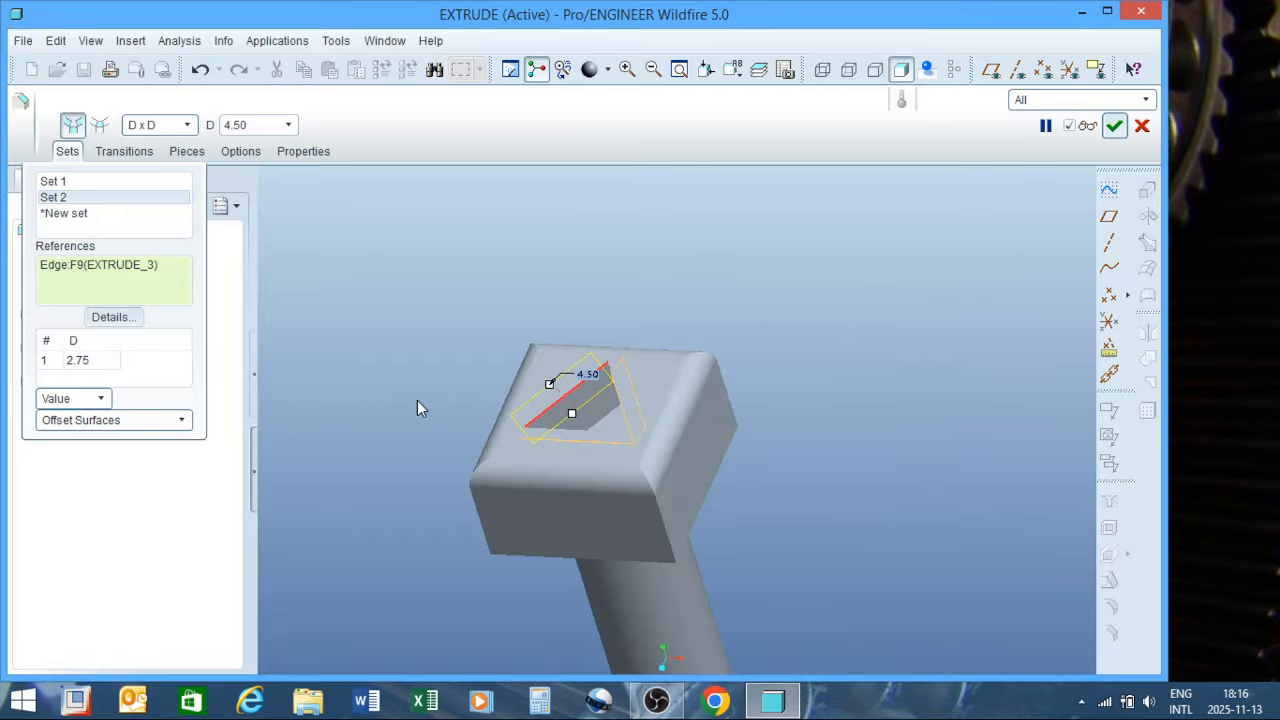
{"action": "middle_click_drag", "start_coordinate": [479, 370], "coordinate": [626, 289]}
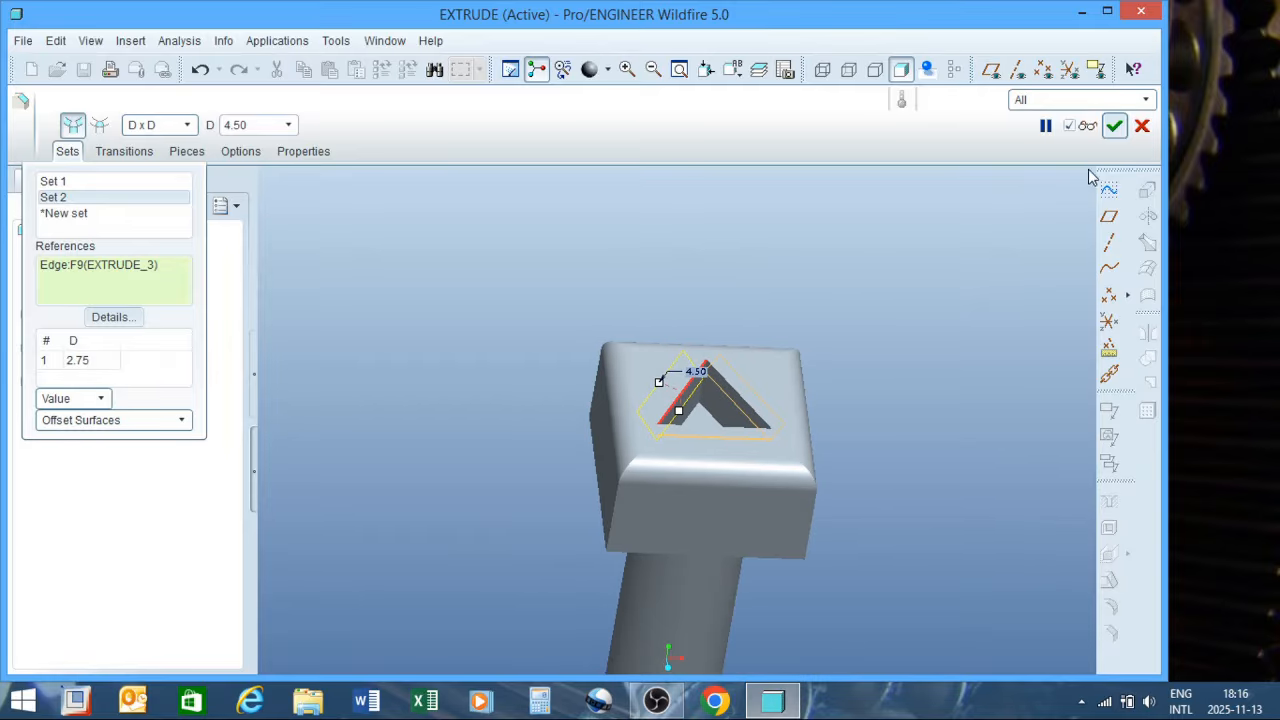
{"action": "left_click", "coordinate": [1114, 125]}
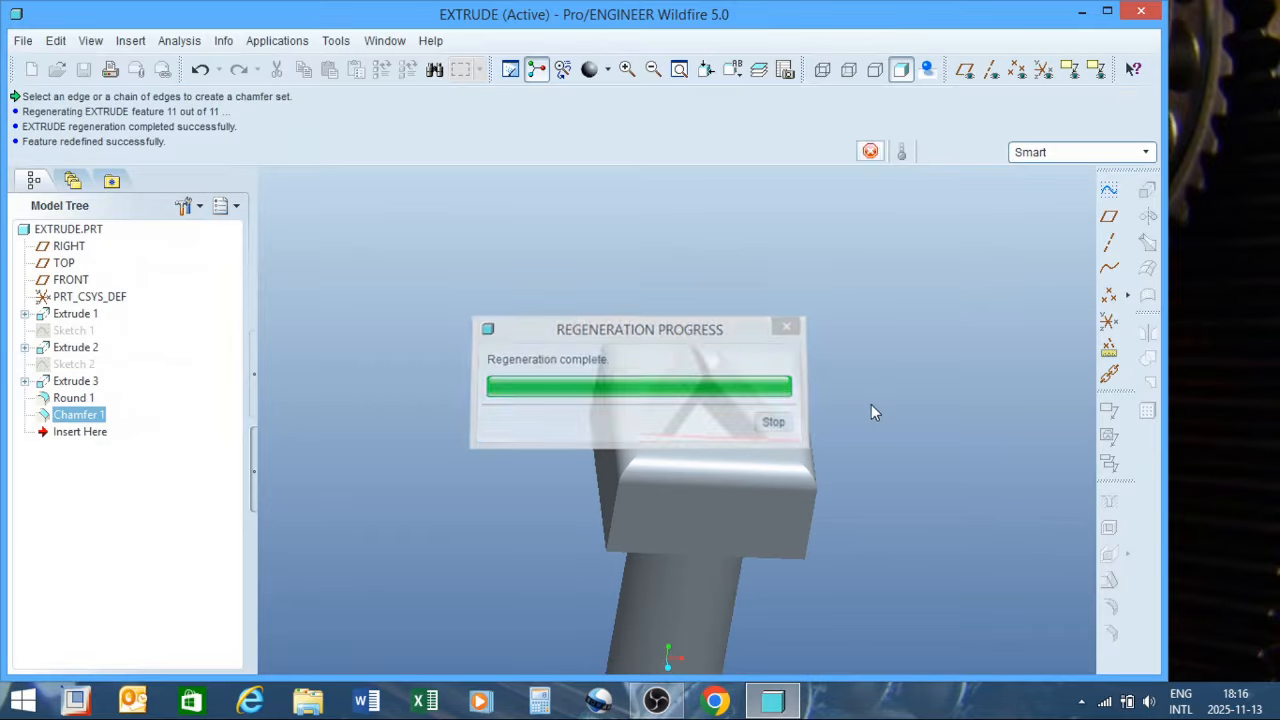
Reopen the pocket chamfer's definition and delete its second set
{"action": "left_click", "coordinate": [861, 398]}
{"action": "scroll", "coordinate": [722, 402], "scroll_direction": "down", "scroll_amount": 4}
{"action": "mouse_move", "coordinate": [720, 402]}
{"action": "middle_mouse_down"}
{"action": "mouse_move", "coordinate": [694, 406]}
{"action": "mouse_move", "coordinate": [716, 403]}
{"action": "middle_mouse_up"}
{"action": "scroll", "coordinate": [618, 430], "scroll_direction": "up", "scroll_amount": 4}
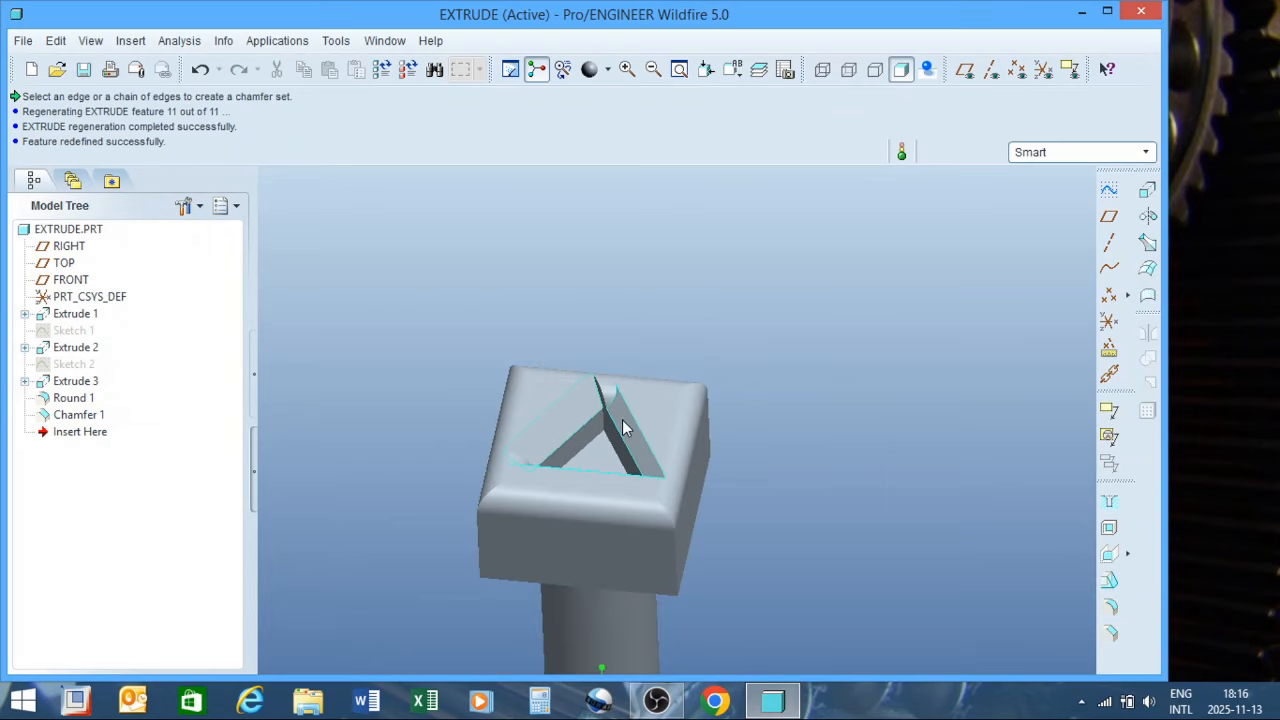
{"action": "middle_click_drag", "start_coordinate": [622, 419], "coordinate": [492, 402]}
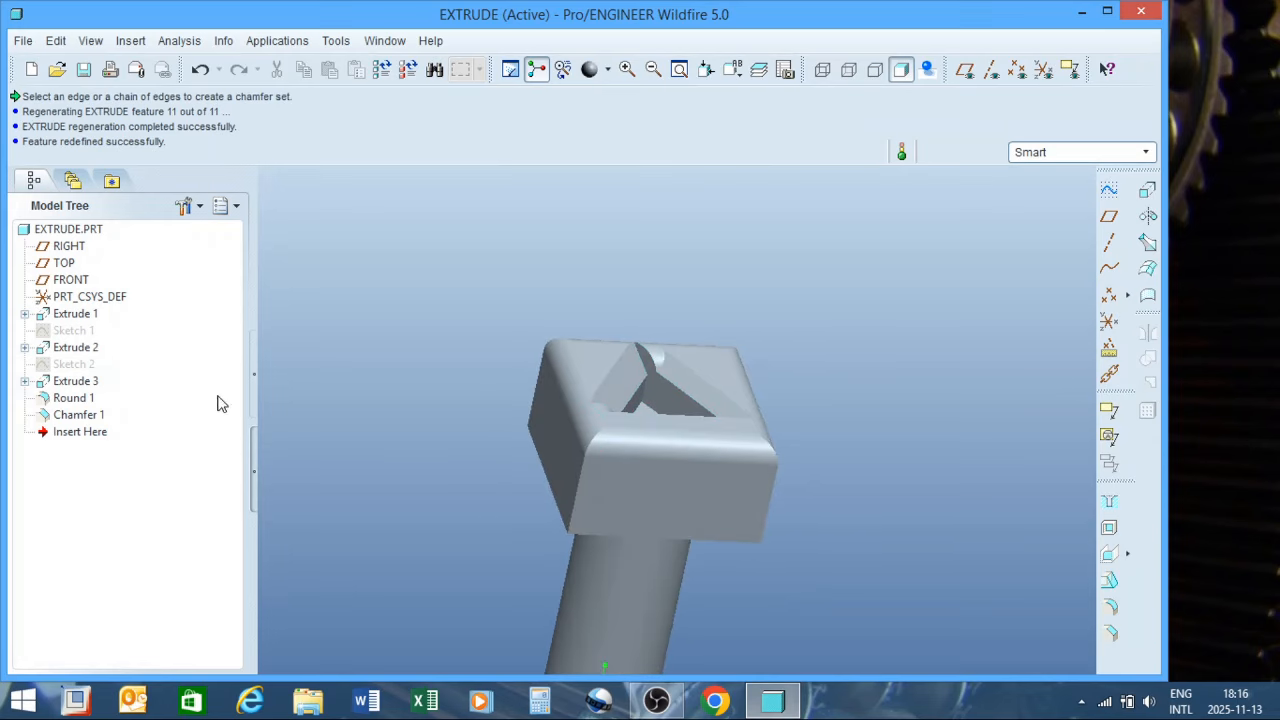
{"action": "left_click", "coordinate": [93, 418]}
{"action": "right_click", "coordinate": [94, 418]}
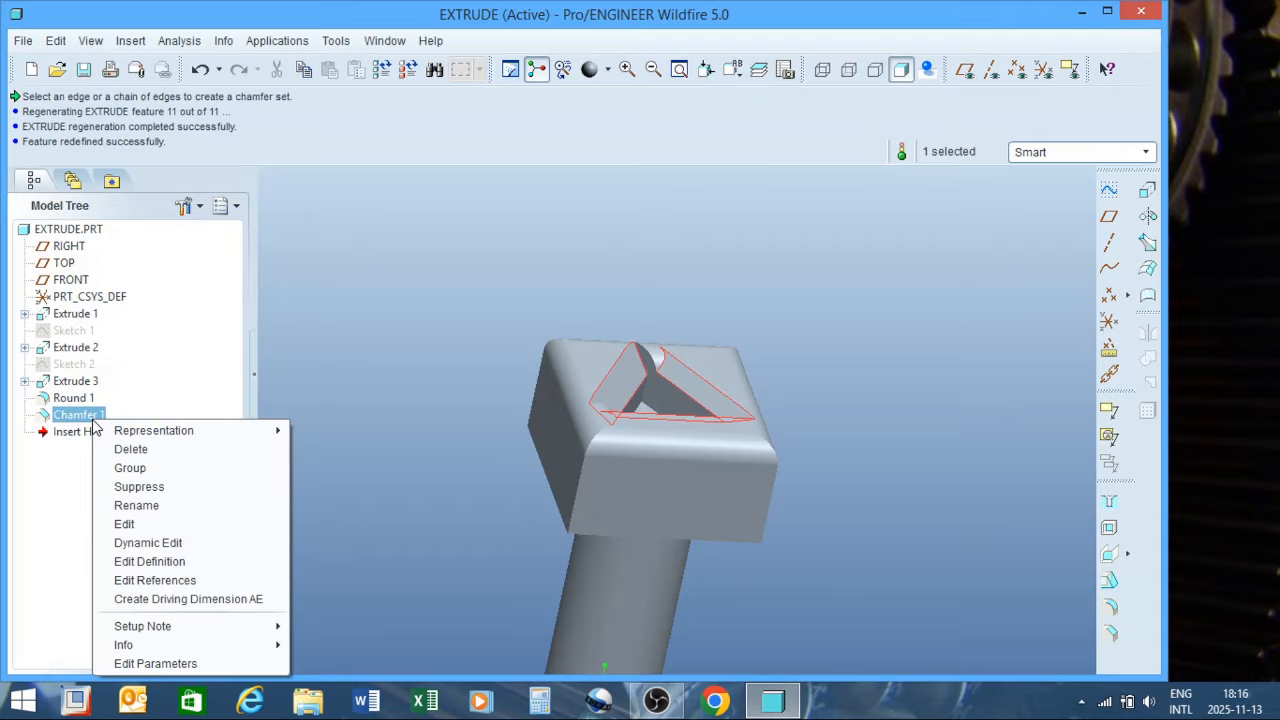
{"action": "left_click", "coordinate": [178, 563]}
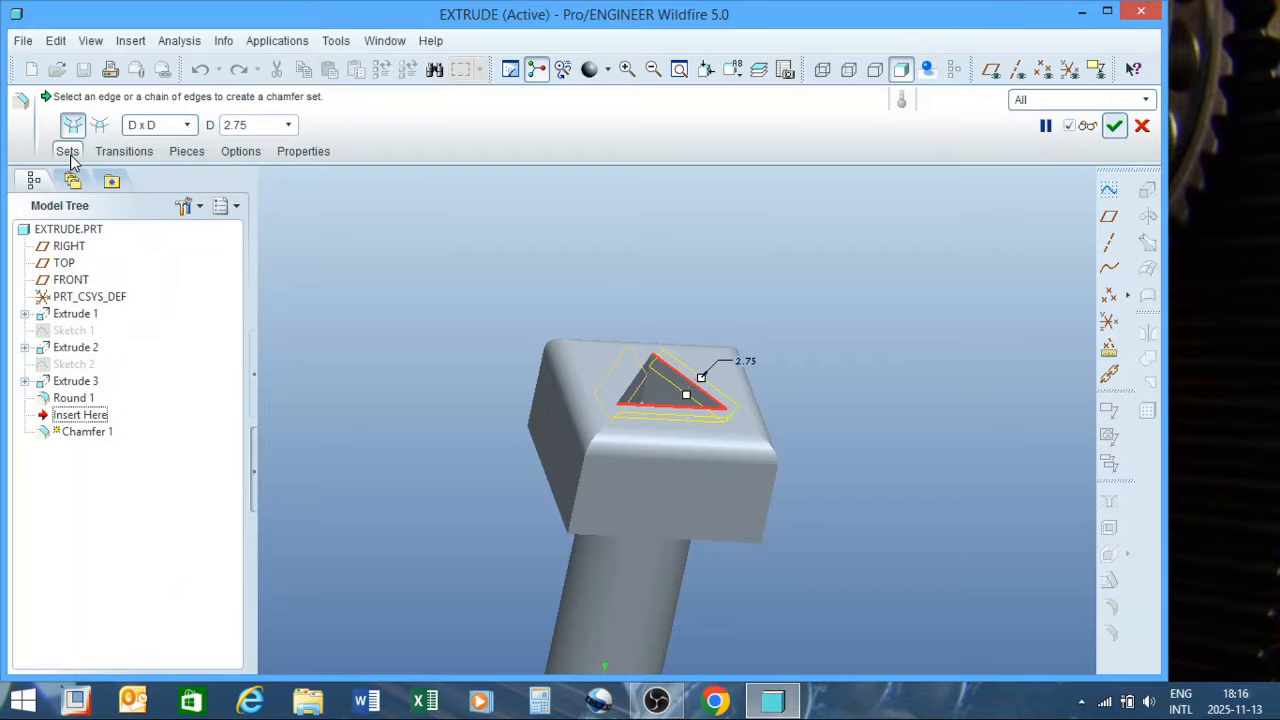
{"action": "left_click", "coordinate": [66, 151]}
{"action": "left_click", "coordinate": [80, 199]}
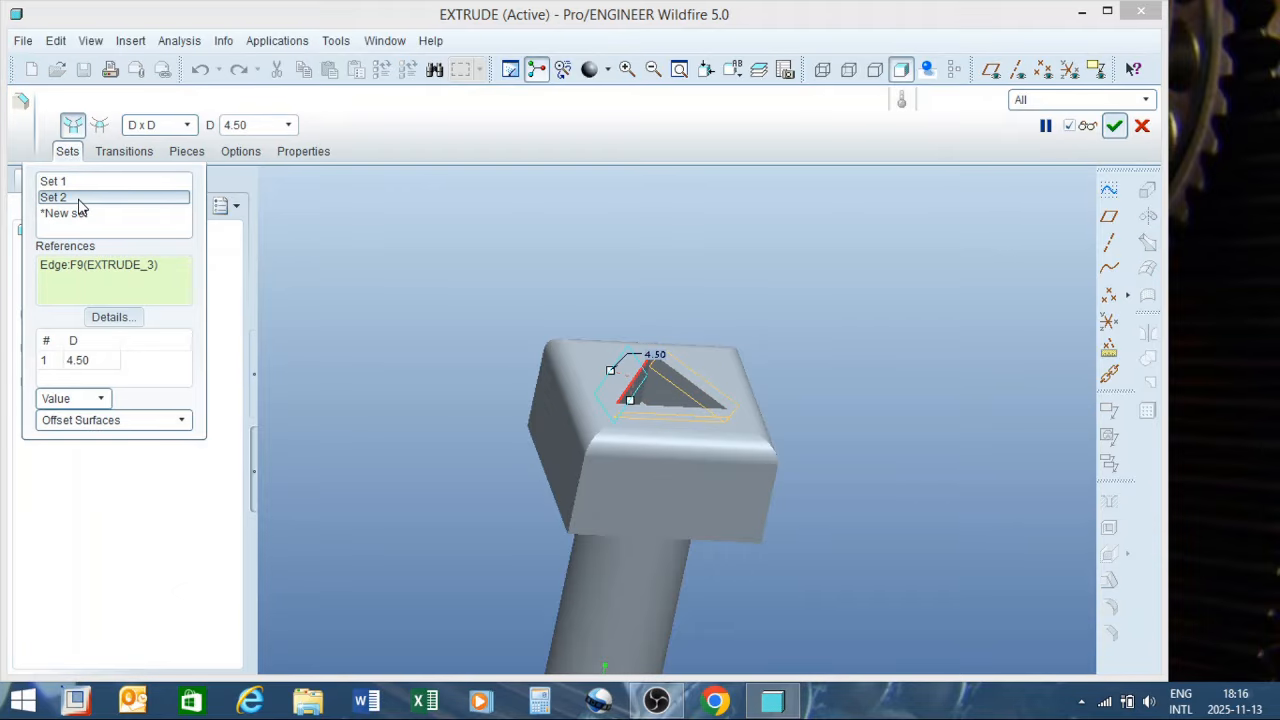
{"action": "right_click", "coordinate": [80, 201]}
{"action": "left_click", "coordinate": [116, 229]}
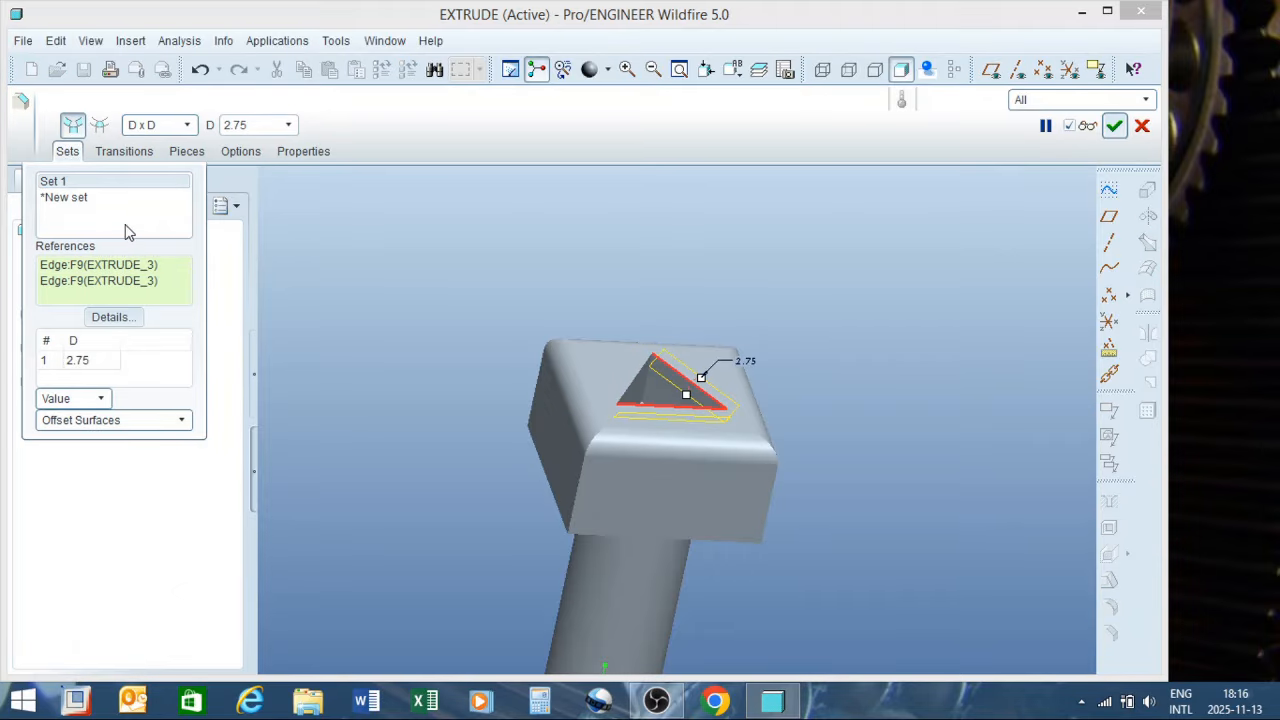
Add the remaining slanted pocket edge back to the first chamfer set and complete the chamfer
{"action": "left_click", "coordinate": [635, 384], "text": "ctrl"}
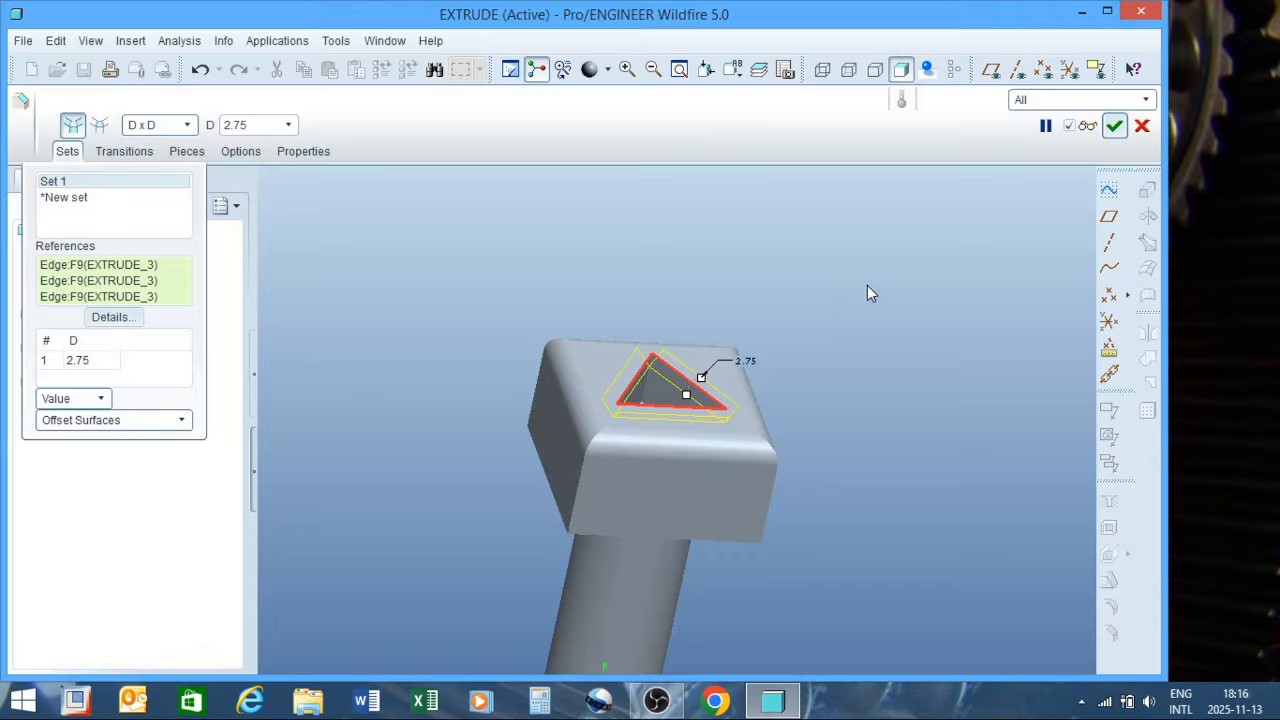
{"action": "middle_click", "coordinate": [833, 285]}
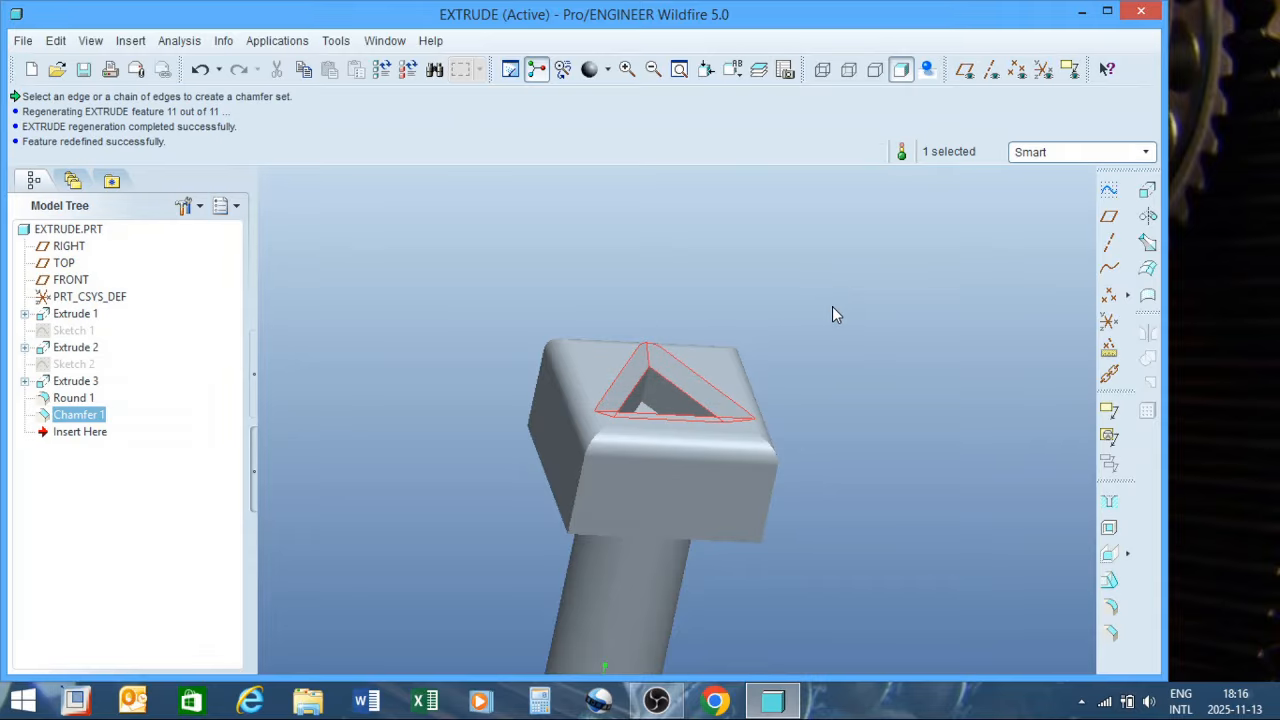
{"action": "left_click", "coordinate": [832, 313]}
{"action": "middle_click_drag", "start_coordinate": [832, 313], "coordinate": [680, 270]}
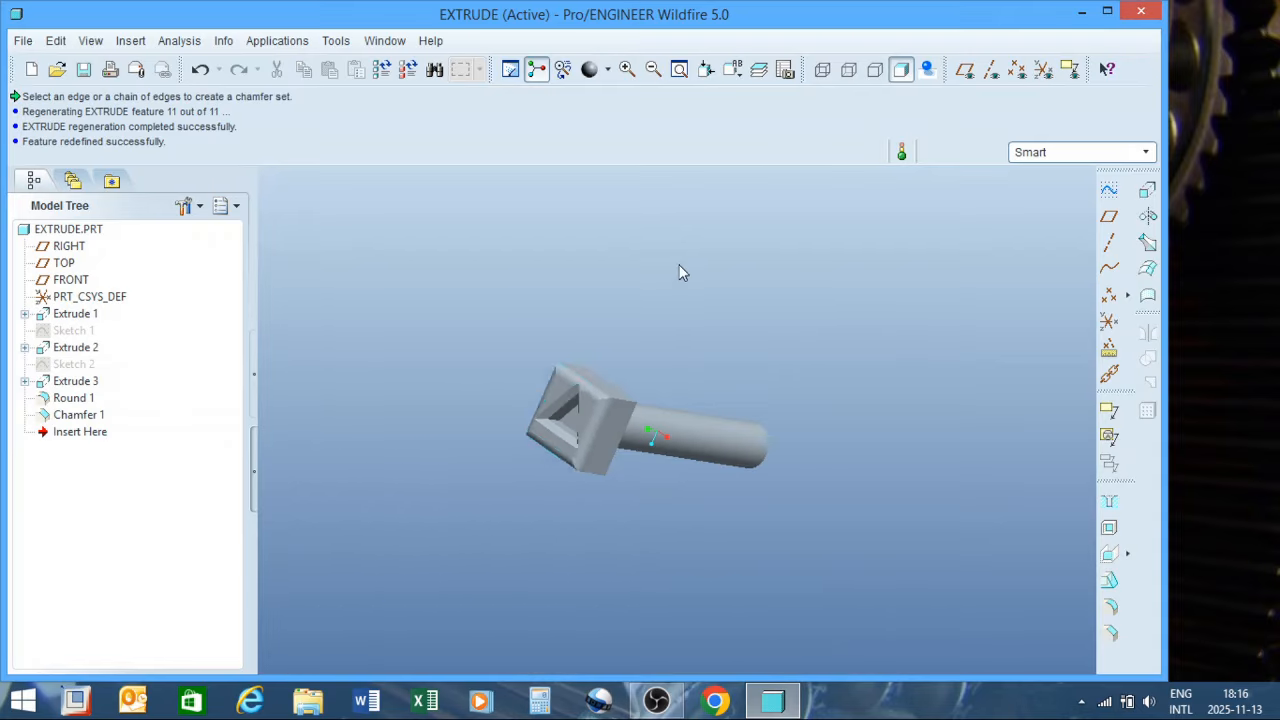
{"action": "scroll", "coordinate": [553, 437], "scroll_direction": "down", "scroll_amount": 4}
{"action": "scroll", "coordinate": [633, 351], "scroll_direction": "down", "scroll_amount": 2}
{"action": "middle_click_drag", "start_coordinate": [633, 347], "coordinate": [695, 356]}
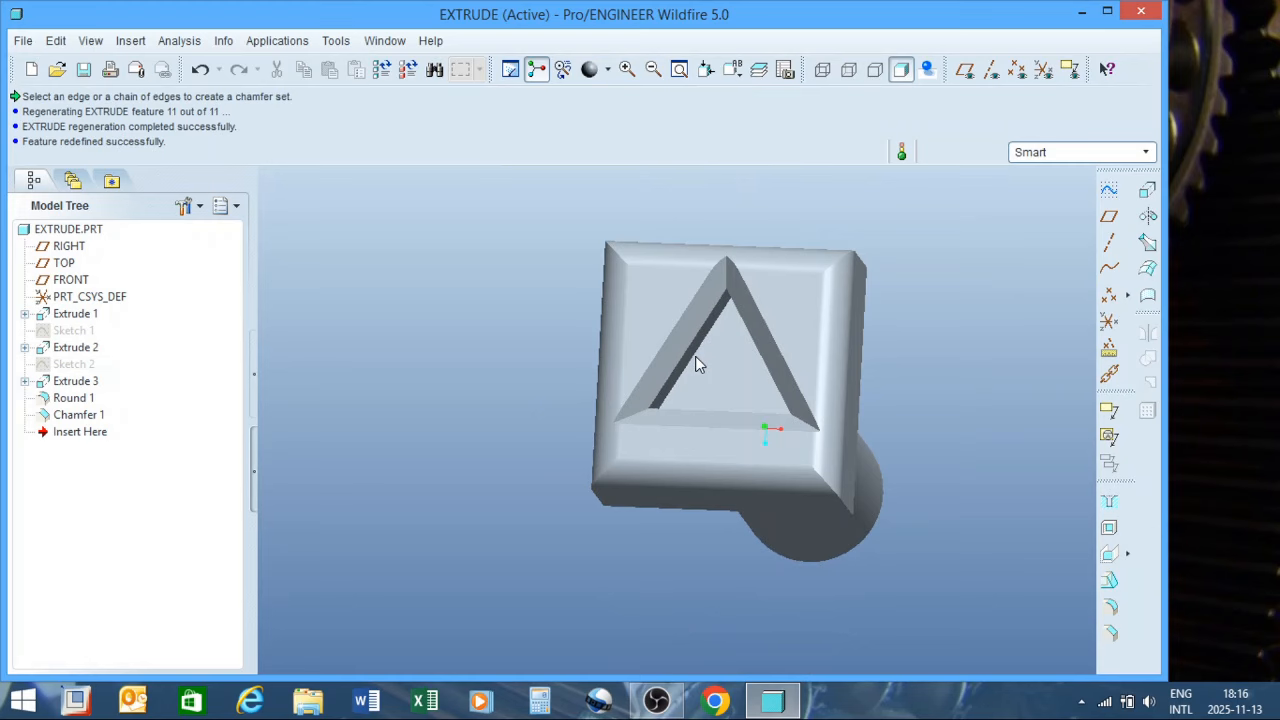
Start a hole on the free end face of the cylinder, opposite the block
{"action": "scroll", "coordinate": [523, 378], "scroll_direction": "up", "scroll_amount": 2}
{"action": "scroll", "coordinate": [687, 279], "scroll_direction": "down", "scroll_amount": 2}
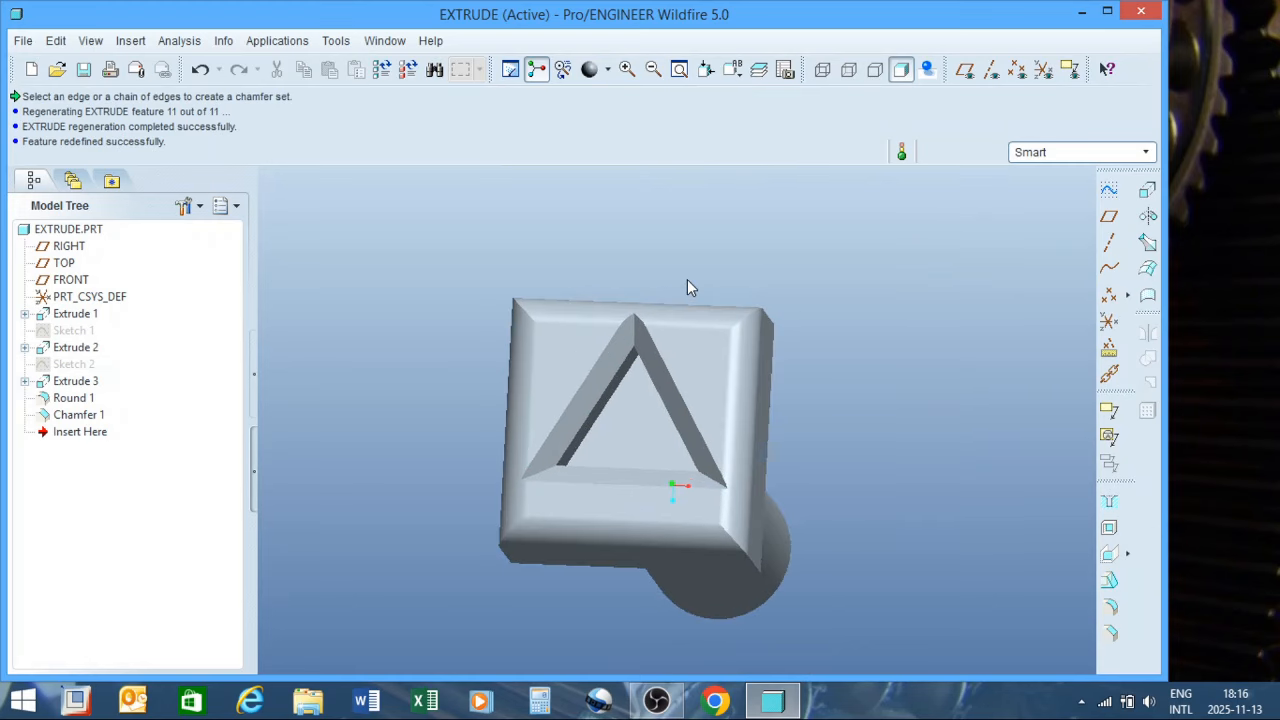
{"action": "mouse_move", "coordinate": [687, 288]}
{"action": "middle_mouse_down"}
{"action": "mouse_move", "coordinate": [740, 374]}
{"action": "mouse_move", "coordinate": [714, 357]}
{"action": "mouse_move", "coordinate": [683, 363]}
{"action": "mouse_move", "coordinate": [668, 334]}
{"action": "mouse_move", "coordinate": [569, 289]}
{"action": "mouse_move", "coordinate": [620, 306]}
{"action": "mouse_move", "coordinate": [708, 292]}
{"action": "middle_mouse_up"}
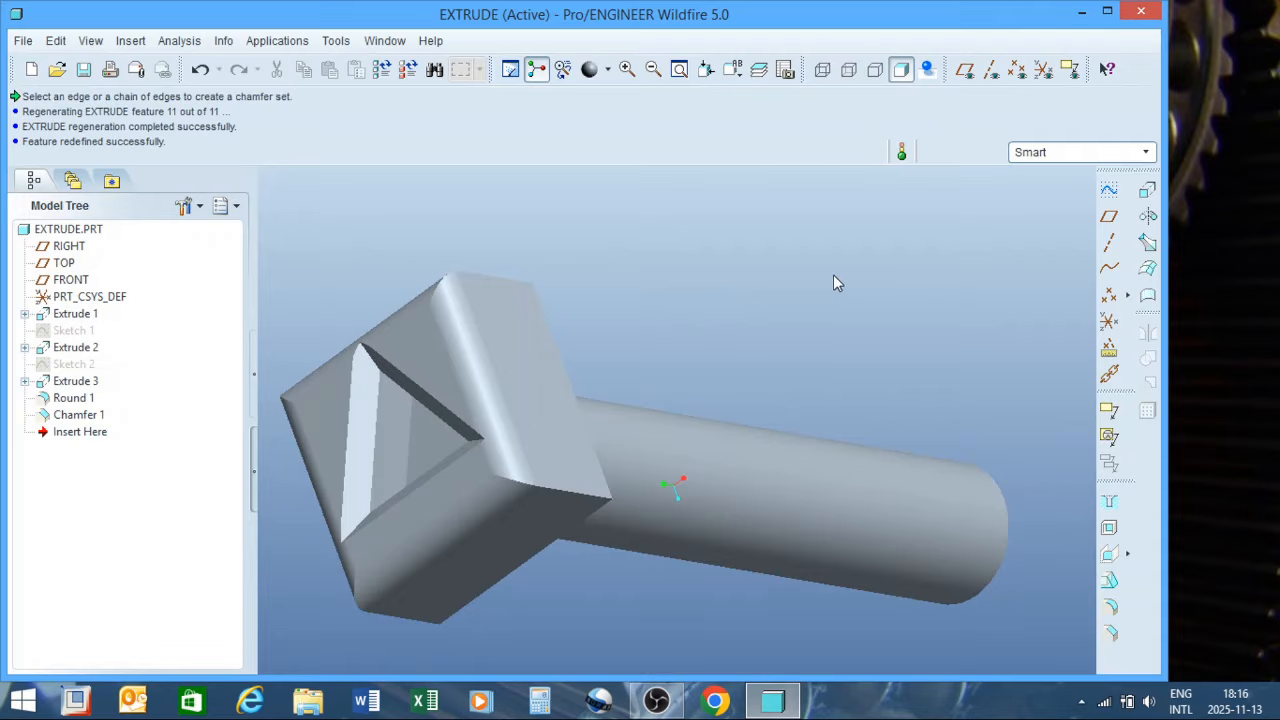
{"action": "scroll", "coordinate": [850, 282], "scroll_direction": "up", "scroll_amount": 2}
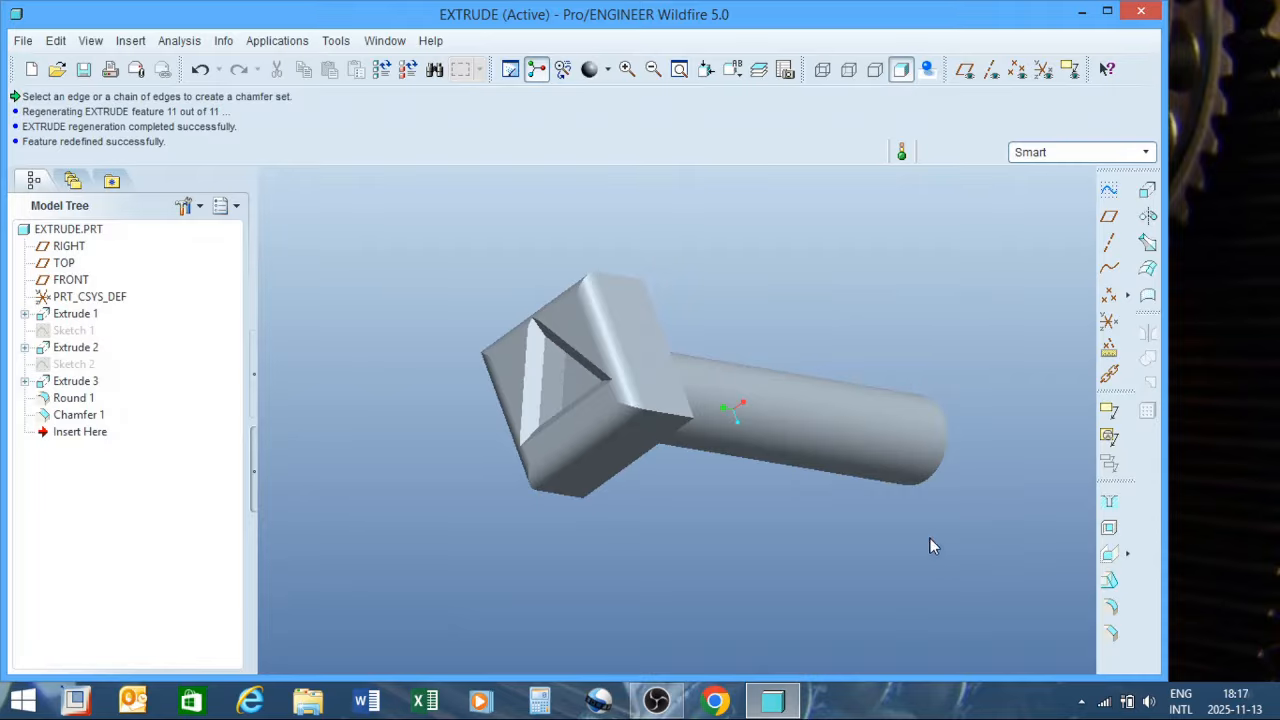
{"action": "middle_click_drag", "start_coordinate": [931, 543], "coordinate": [779, 441]}
{"action": "scroll", "coordinate": [790, 600], "scroll_direction": "up", "scroll_amount": 3}
{"action": "scroll", "coordinate": [837, 405], "scroll_direction": "down", "scroll_amount": 1}
{"action": "scroll", "coordinate": [837, 405], "scroll_direction": "down", "scroll_amount": 2}
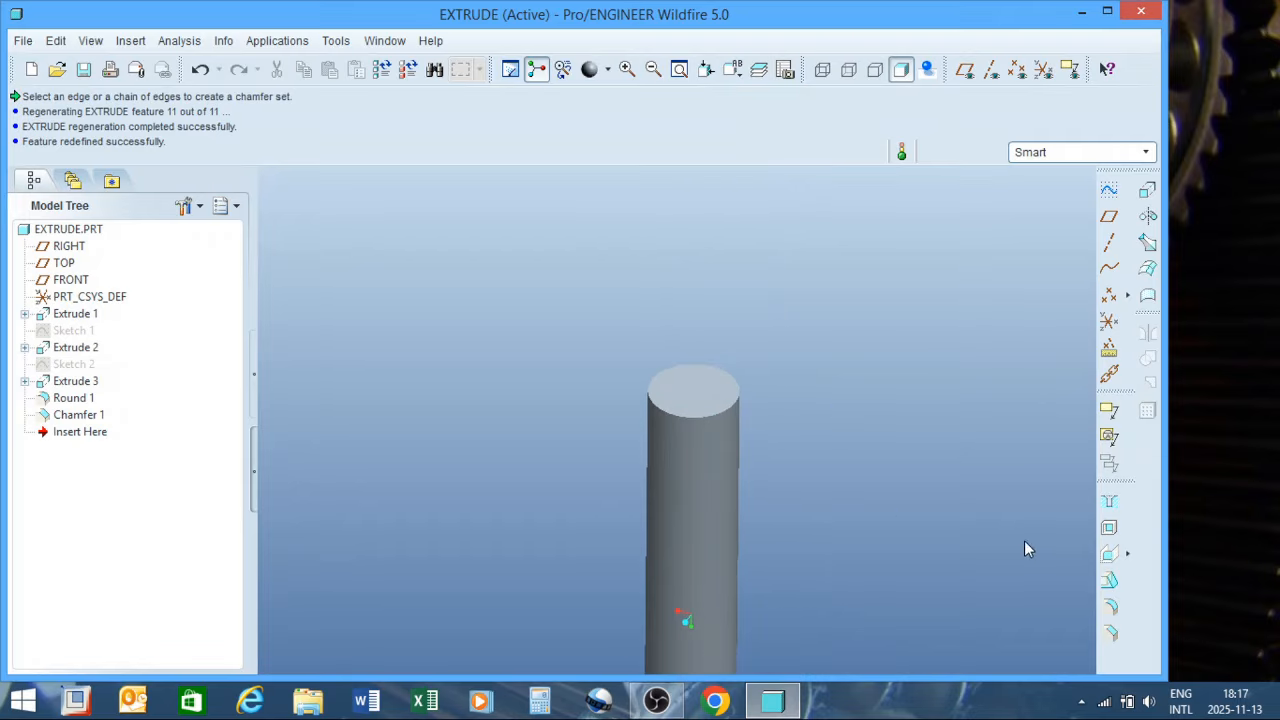
{"action": "left_click", "coordinate": [1108, 503]}
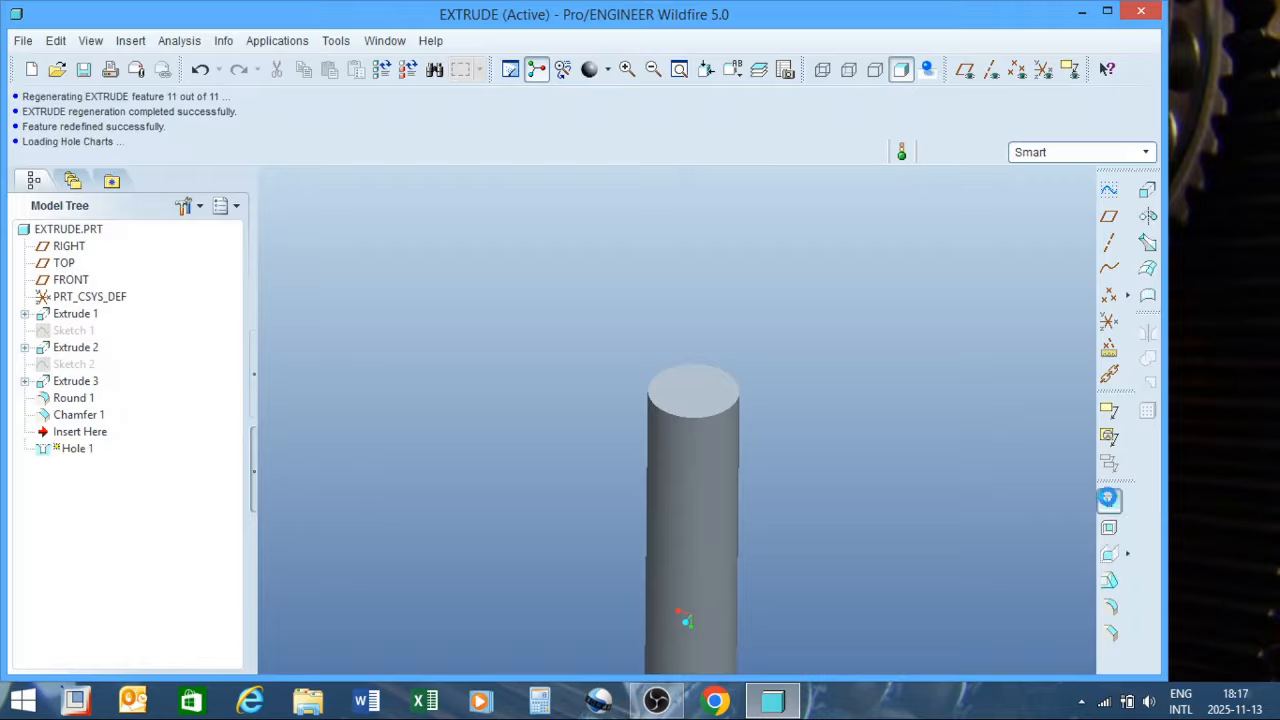
{"action": "left_click", "coordinate": [709, 388]}
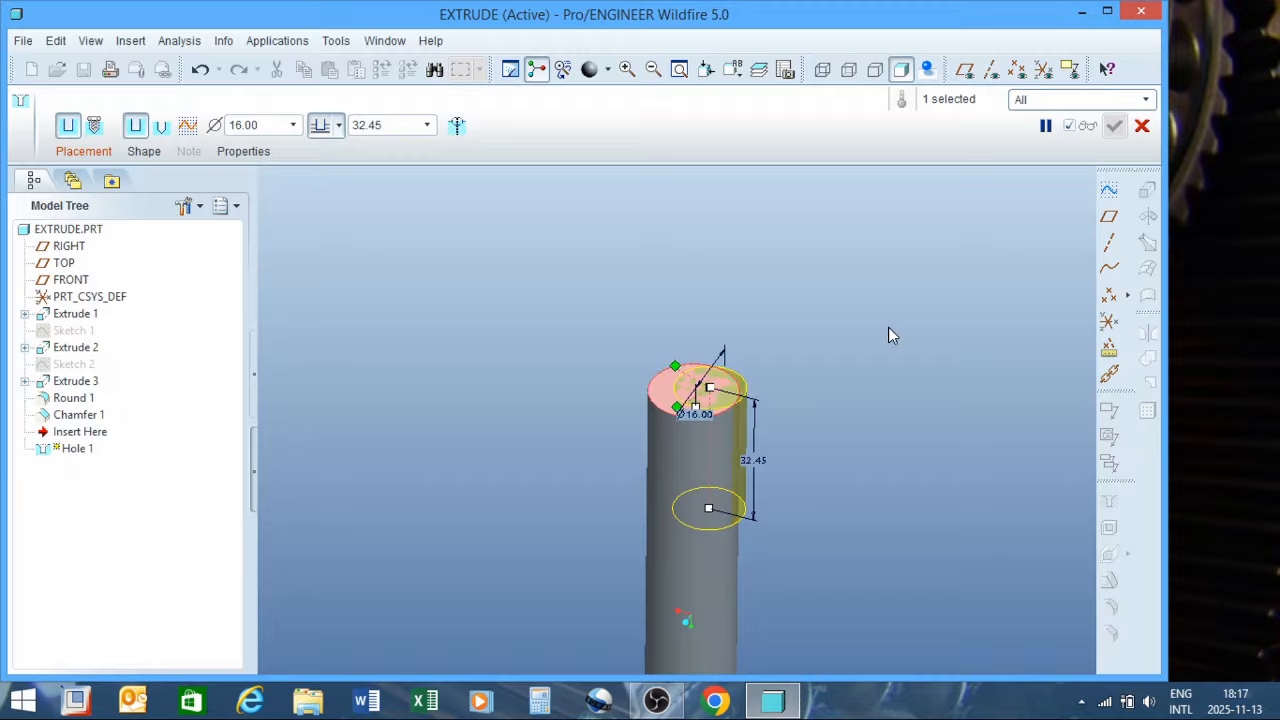
Display the datum planes and attach the hole's two offset references to the planes running through the cylinder's axis
{"action": "left_click", "coordinate": [965, 72]}
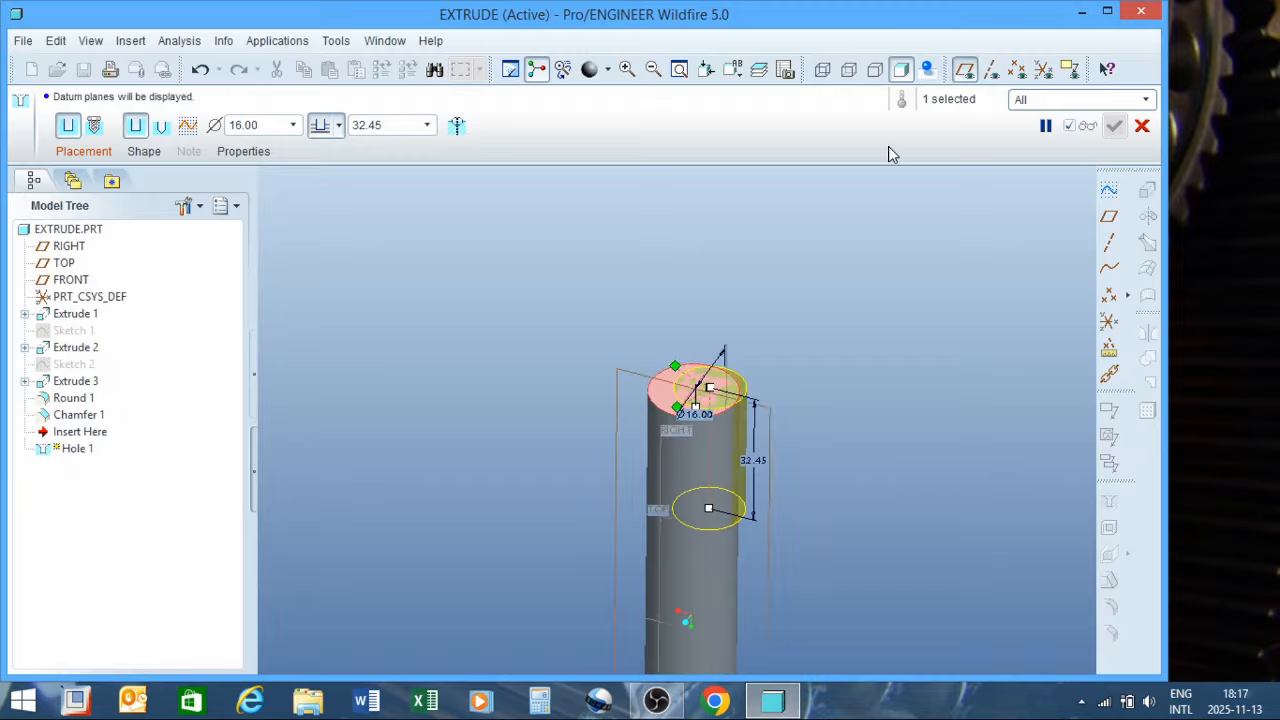
{"action": "scroll", "coordinate": [654, 347], "scroll_direction": "down", "scroll_amount": 3}
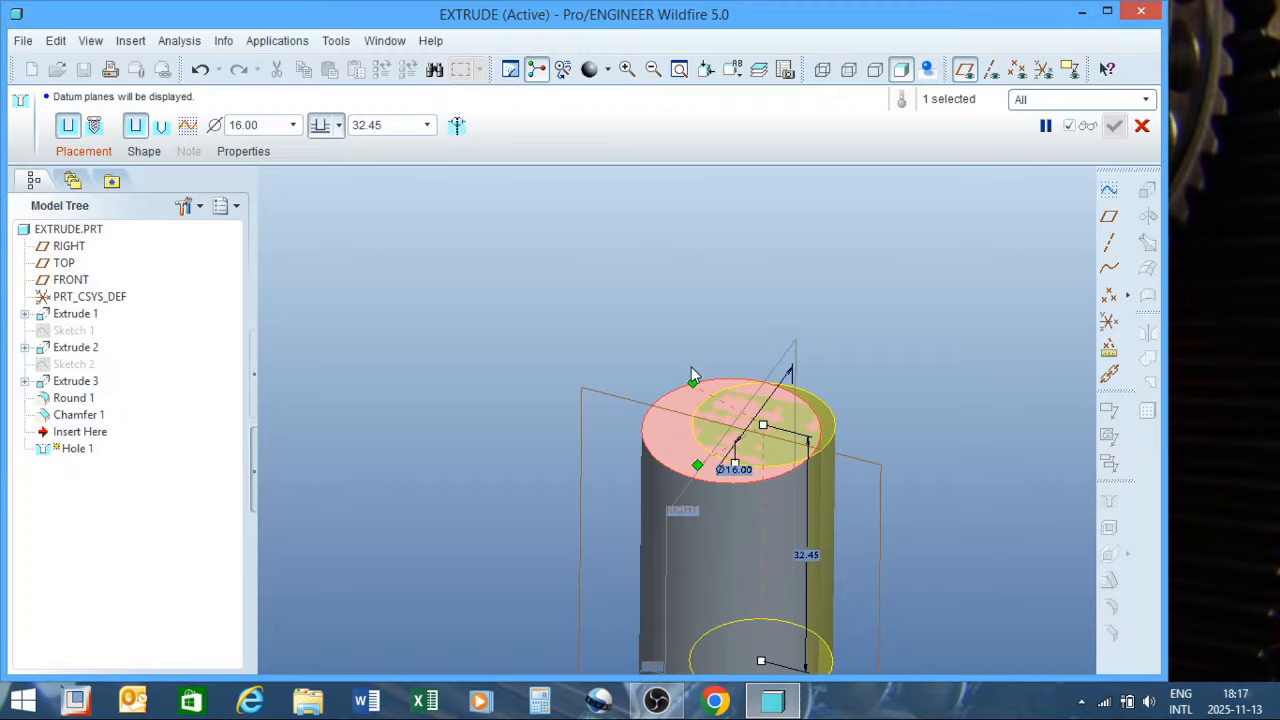
{"action": "left_click_drag", "start_coordinate": [697, 390], "coordinate": [631, 410]}
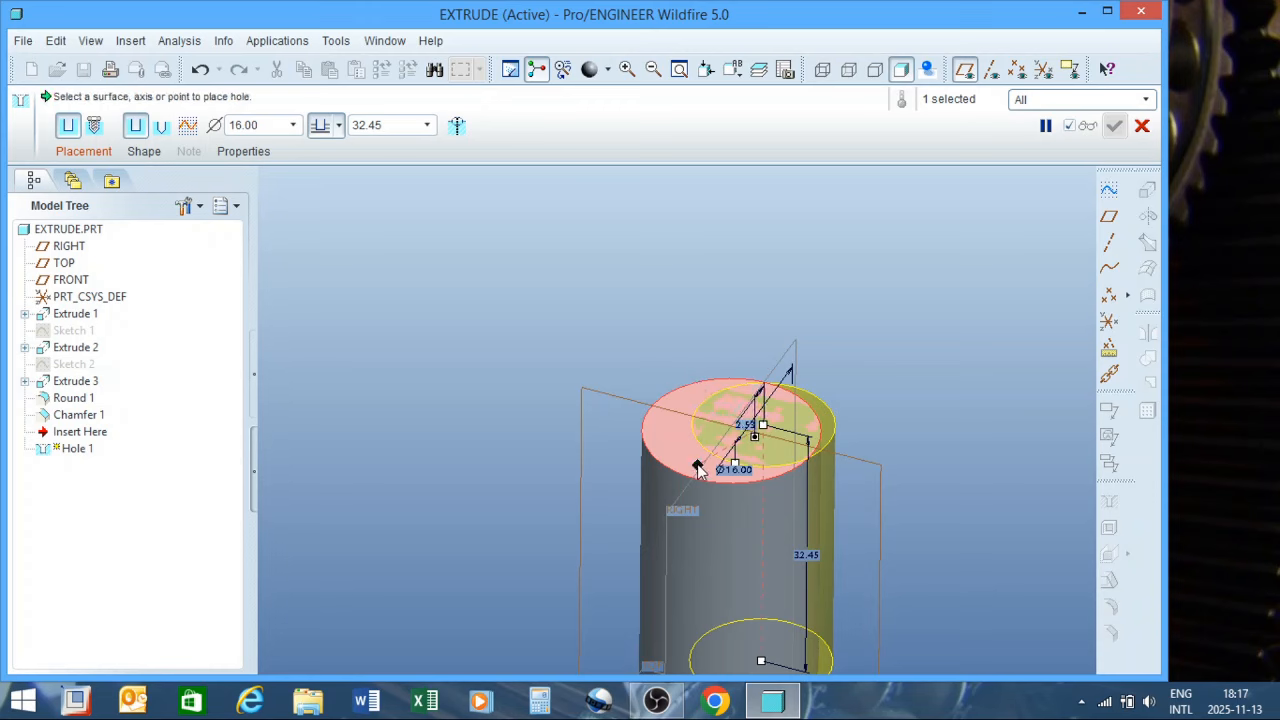
{"action": "left_click_drag", "start_coordinate": [698, 466], "coordinate": [690, 478]}
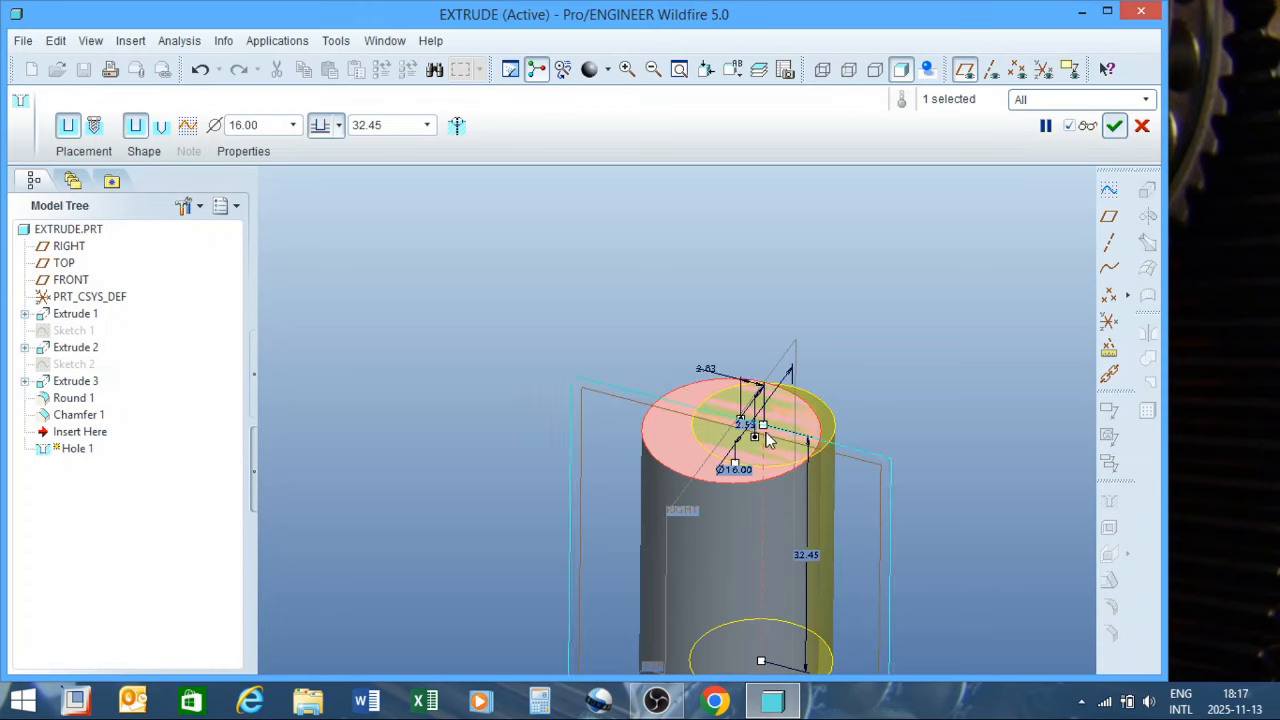
Set both of the hole's offset distances to 0 to centre it on the cylinder's end face
{"action": "double_click", "coordinate": [748, 433]}
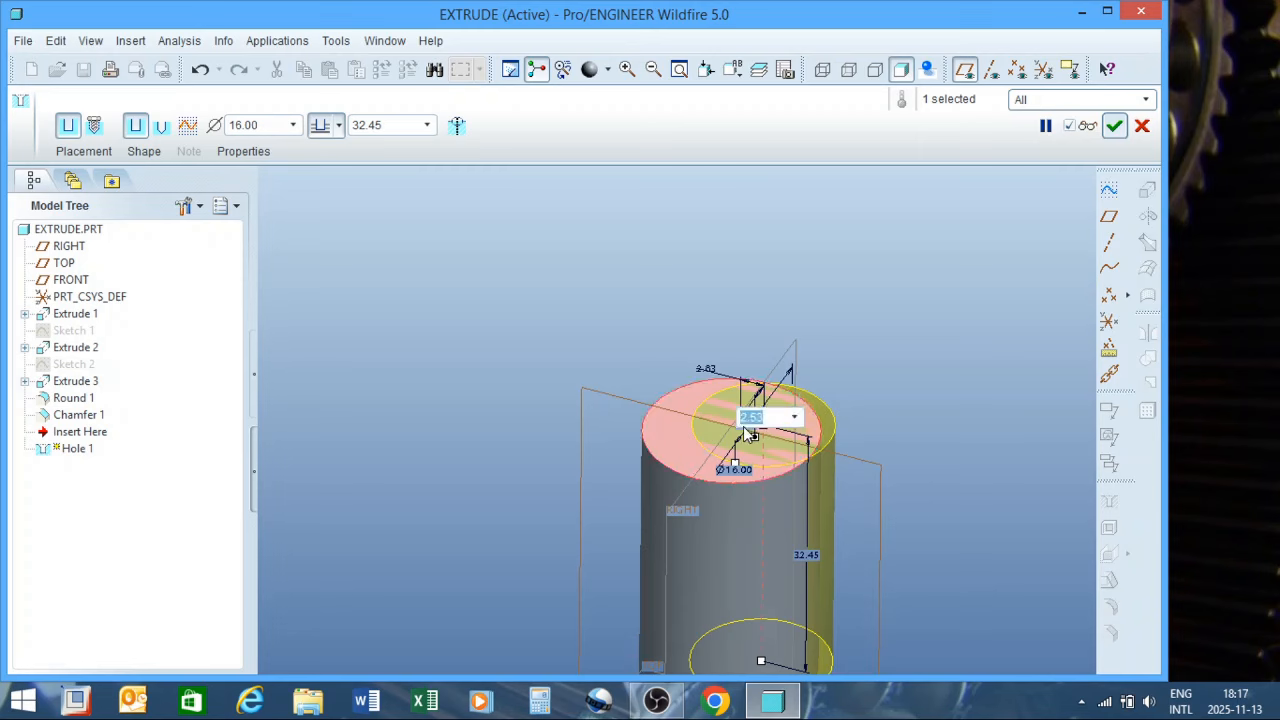
{"action": "type", "text": "0"}
{"action": "key", "text": "Return"}
{"action": "double_click", "coordinate": [731, 483]}
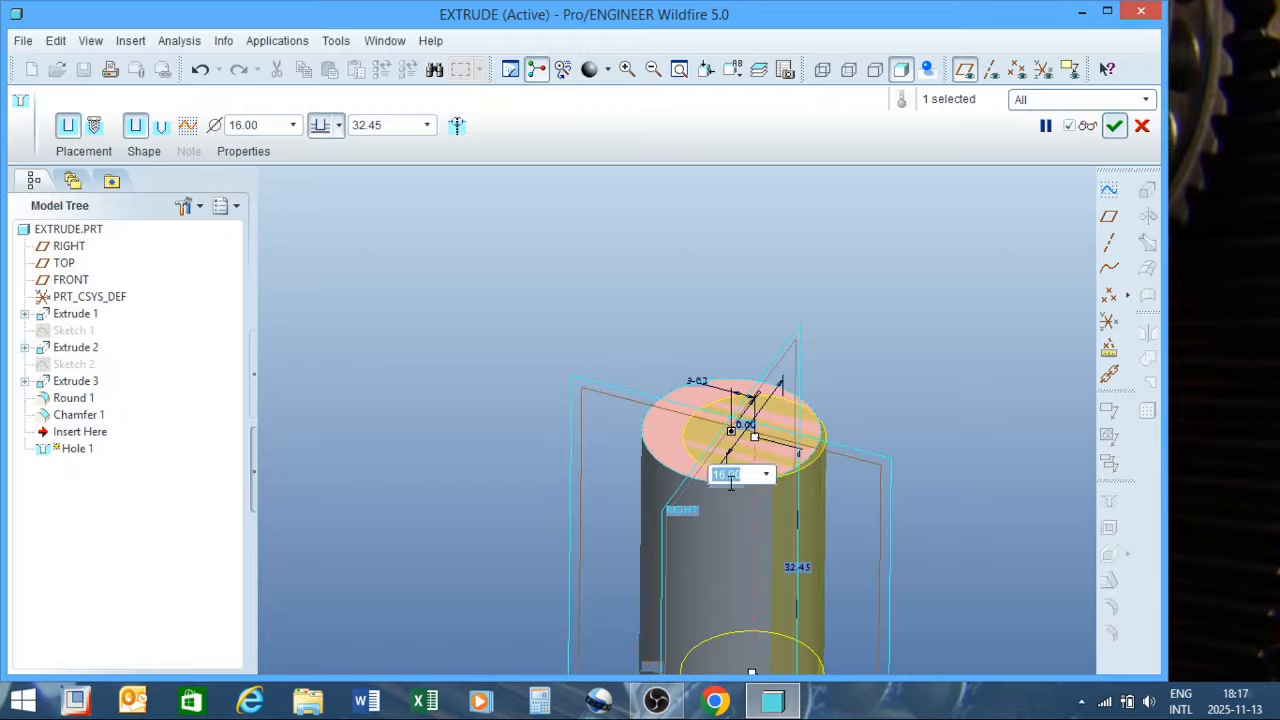
{"action": "left_click", "coordinate": [883, 368]}
{"action": "double_click", "coordinate": [698, 388]}
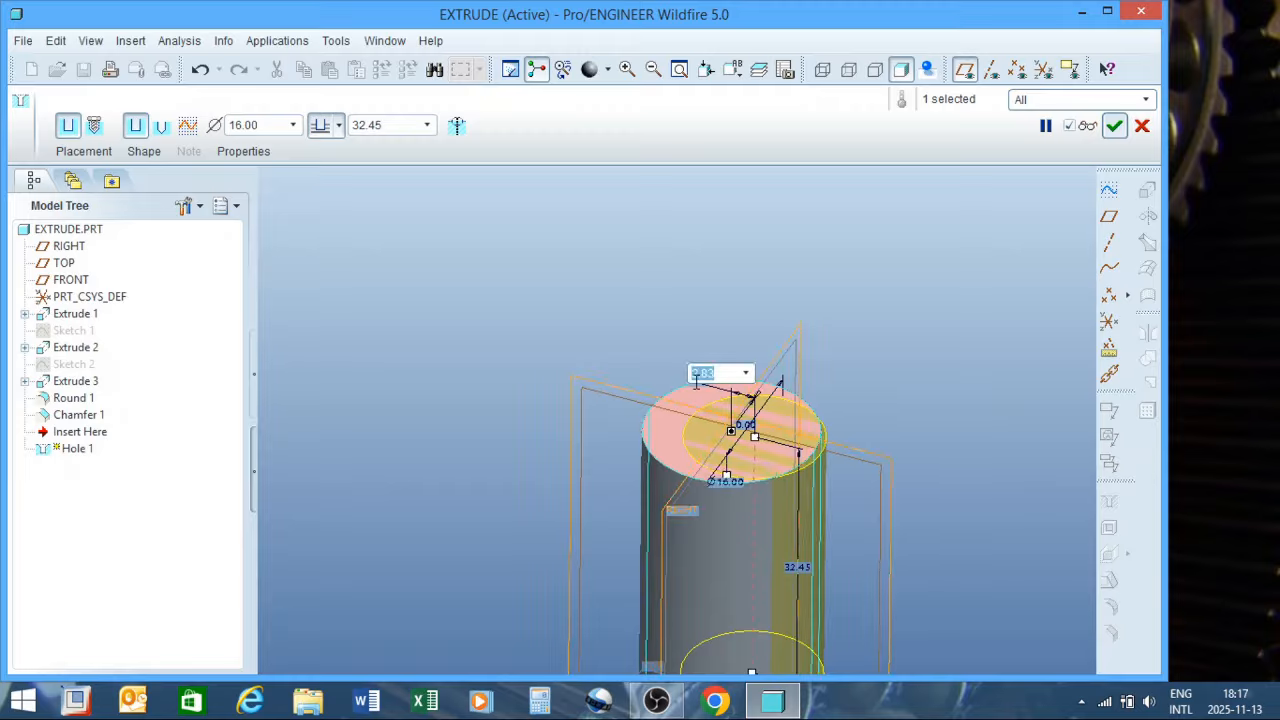
{"action": "type", "text": "0"}
{"action": "key", "text": "Return"}
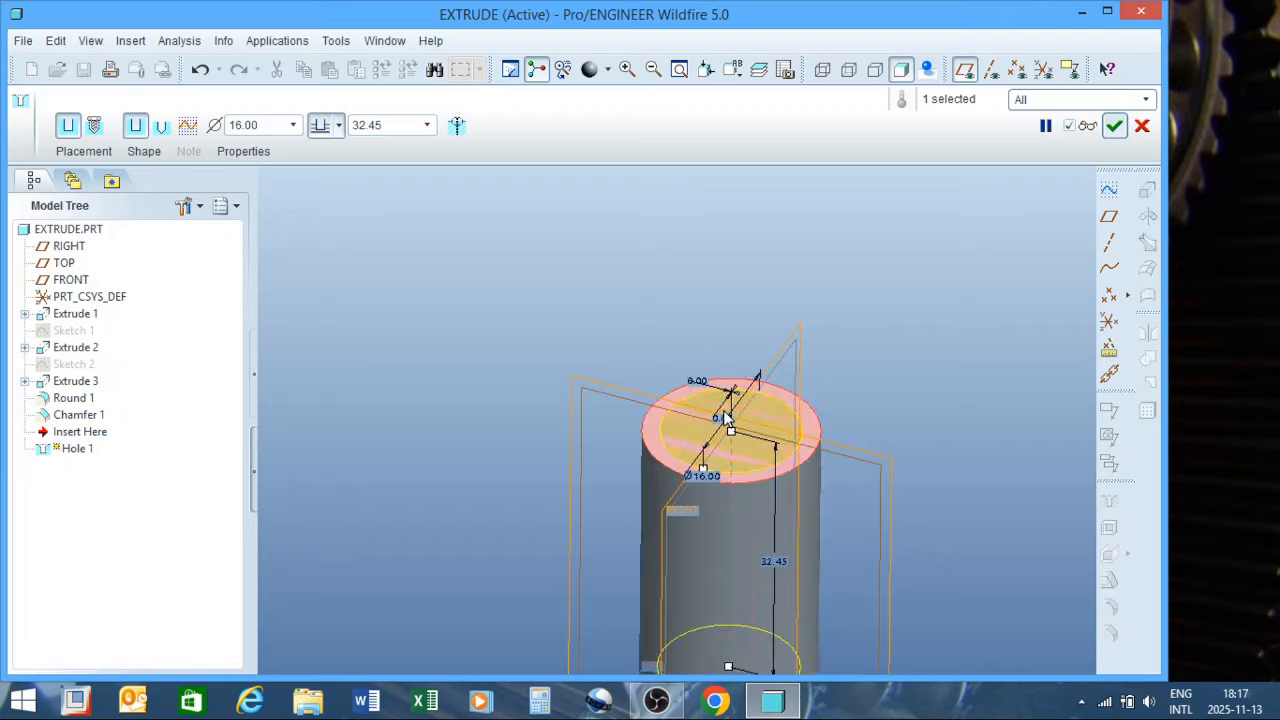
Set the hole's depth to 15
{"action": "scroll", "coordinate": [753, 412], "scroll_direction": "down", "scroll_amount": 2}
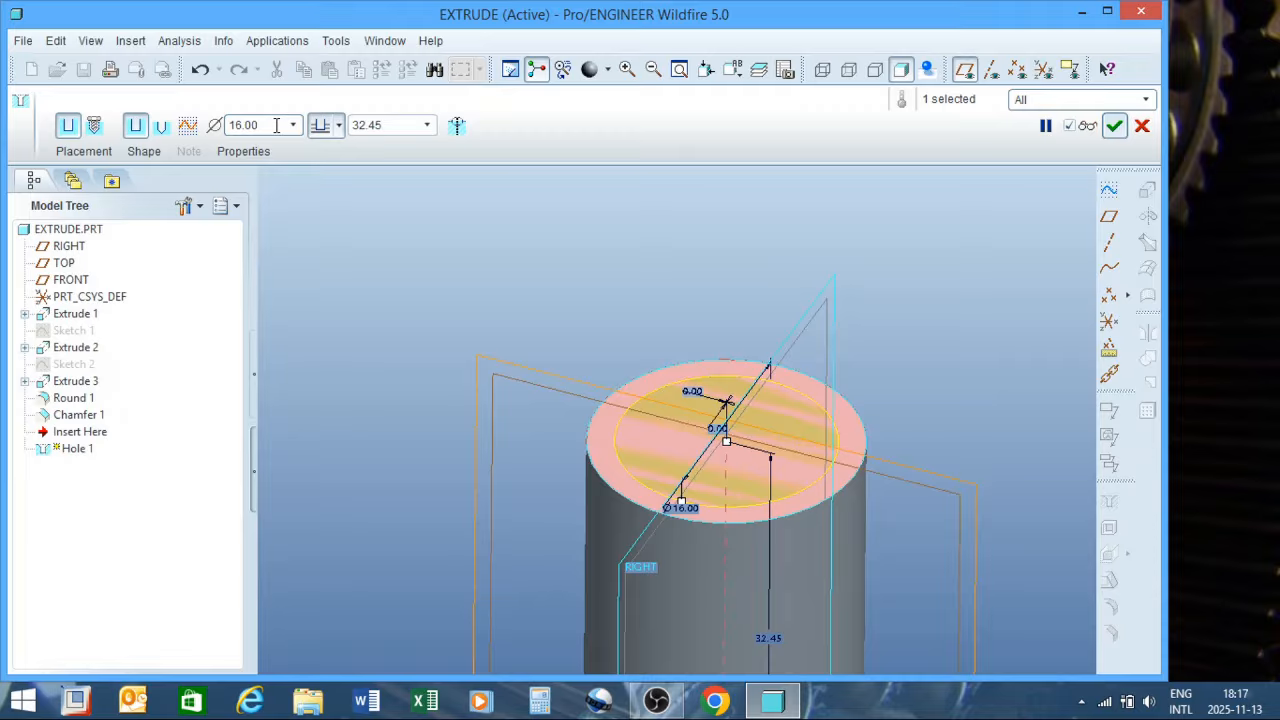
{"action": "scroll", "coordinate": [445, 200], "scroll_direction": "up", "scroll_amount": 1}
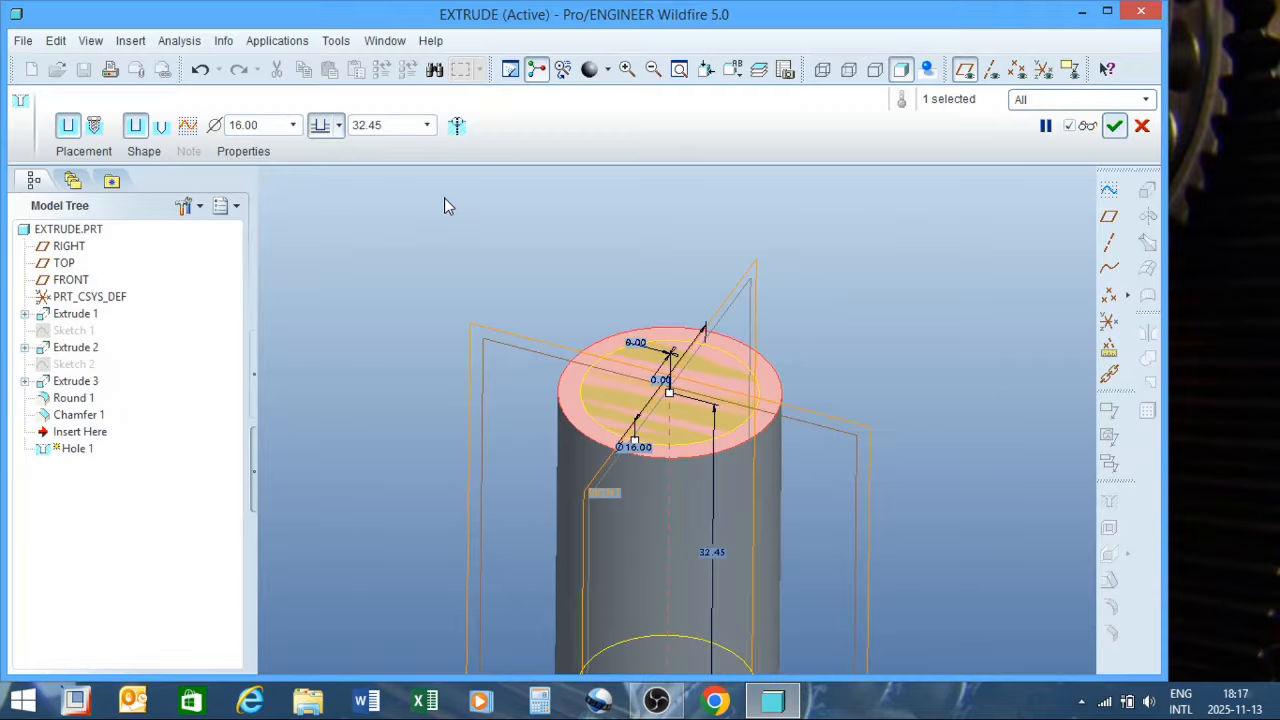
{"action": "scroll", "coordinate": [444, 206], "scroll_direction": "up", "scroll_amount": 1}
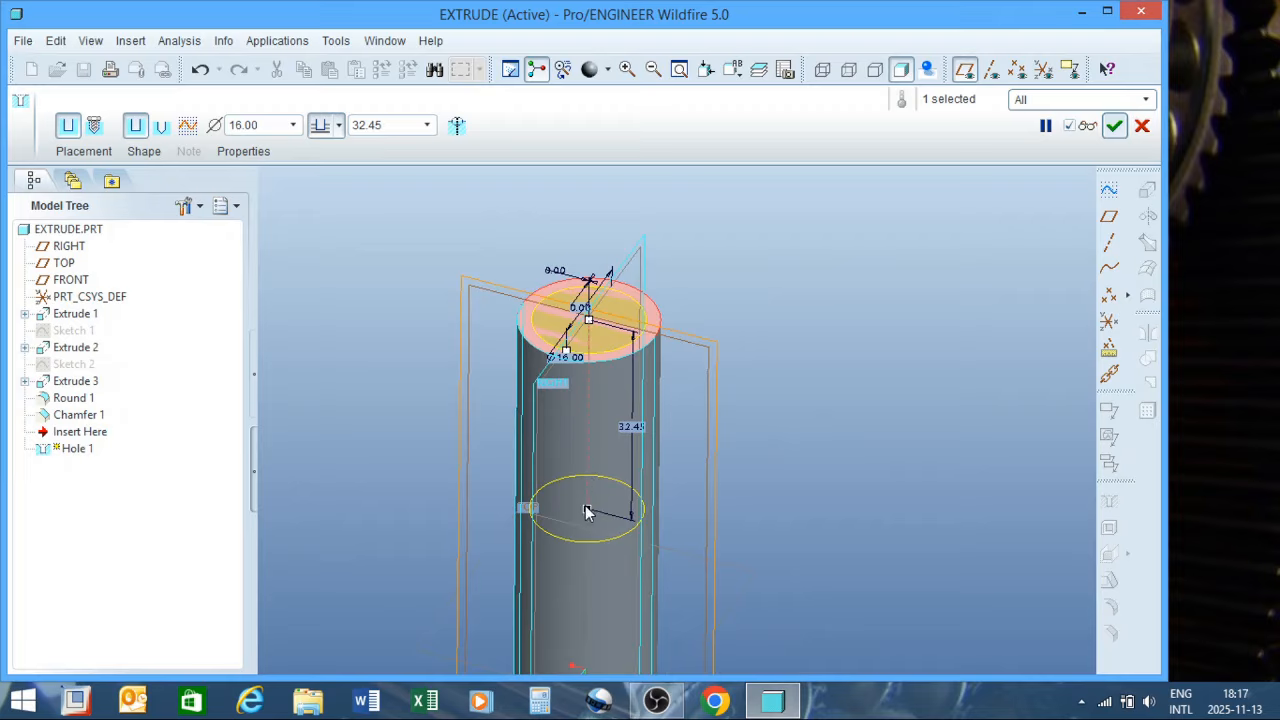
{"action": "mouse_move", "coordinate": [588, 512]}
{"action": "left_mouse_down"}
{"action": "mouse_move", "coordinate": [586, 537]}
{"action": "mouse_move", "coordinate": [586, 489]}
{"action": "left_mouse_up"}
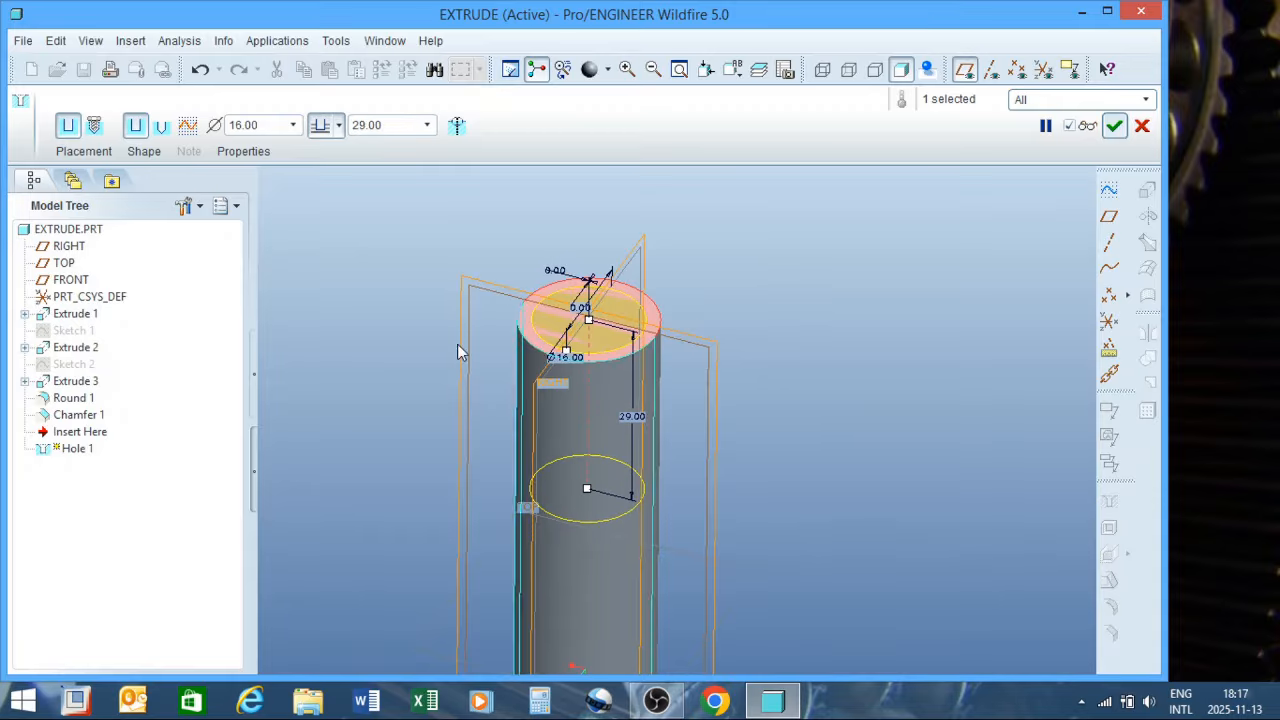
{"action": "double_click", "coordinate": [381, 124]}
{"action": "type", "text": "1"}
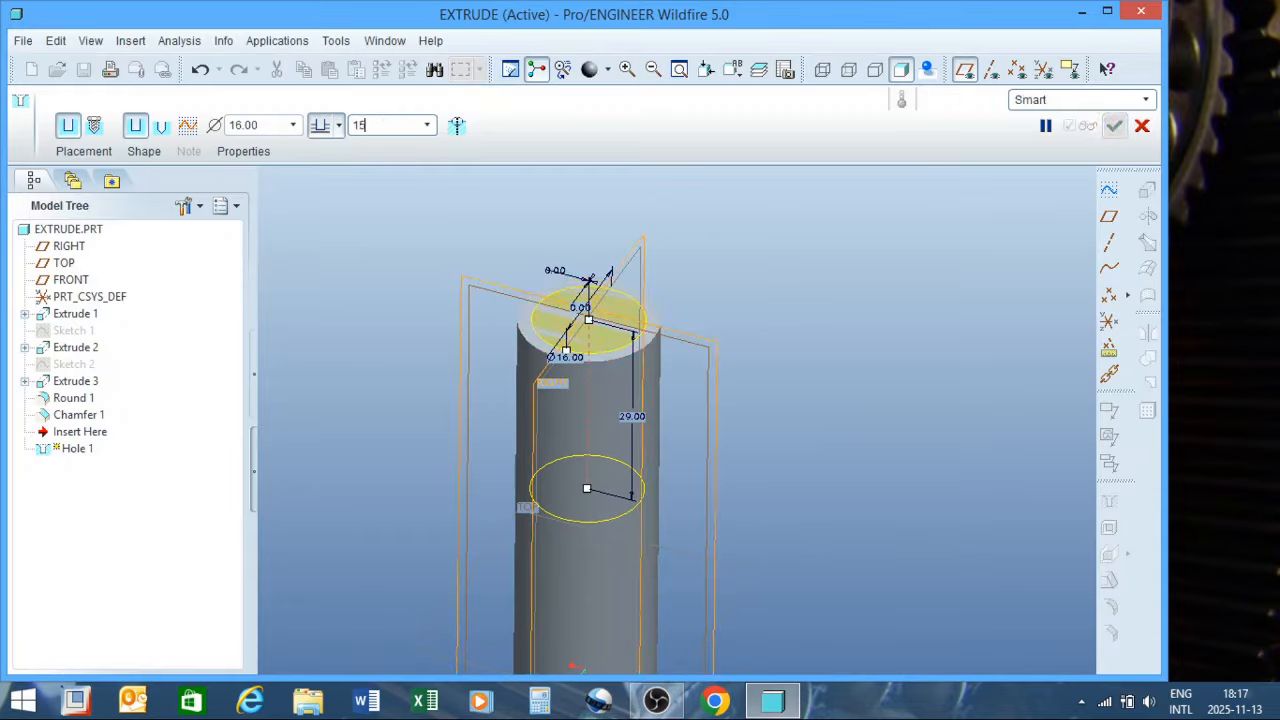
{"action": "type", "text": "5"}
{"action": "key", "text": "Return"}
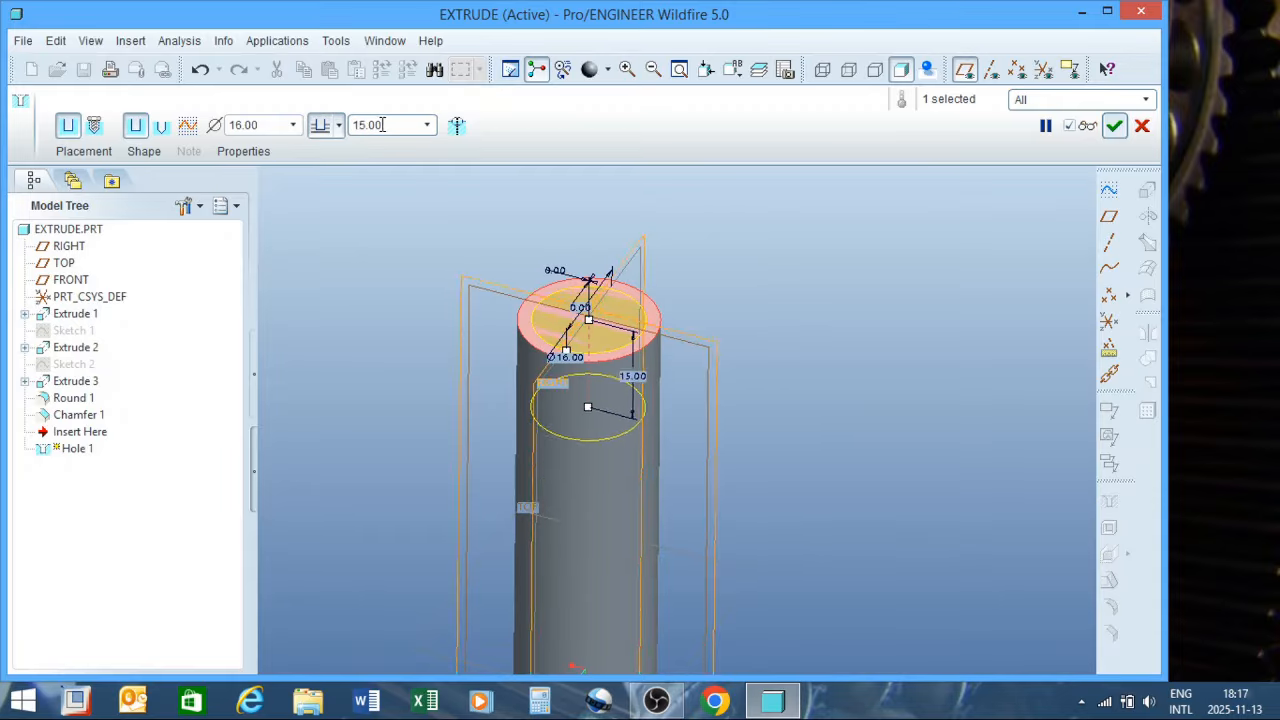
Set the hole's diameter to 12 and complete the hole
{"action": "double_click", "coordinate": [272, 124]}
{"action": "left_click", "coordinate": [295, 126]}
{"action": "left_click", "coordinate": [295, 126]}
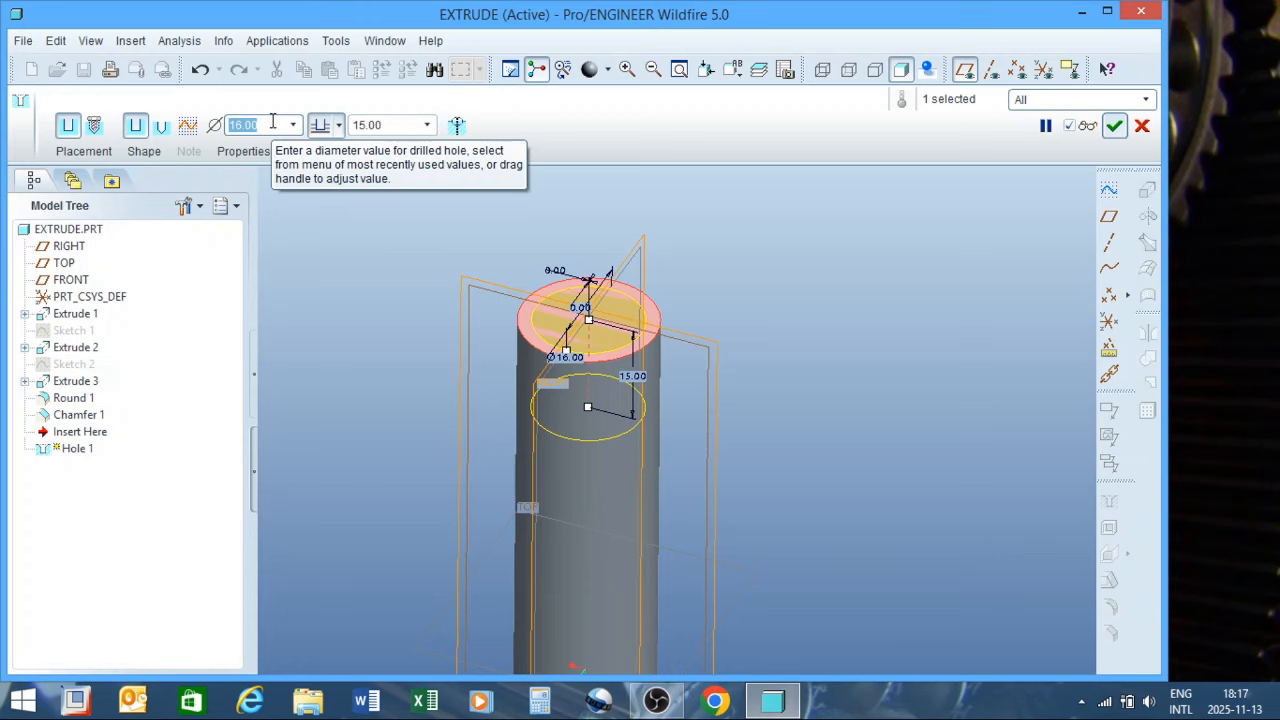
{"action": "type", "text": "12"}
{"action": "key", "text": "Return"}
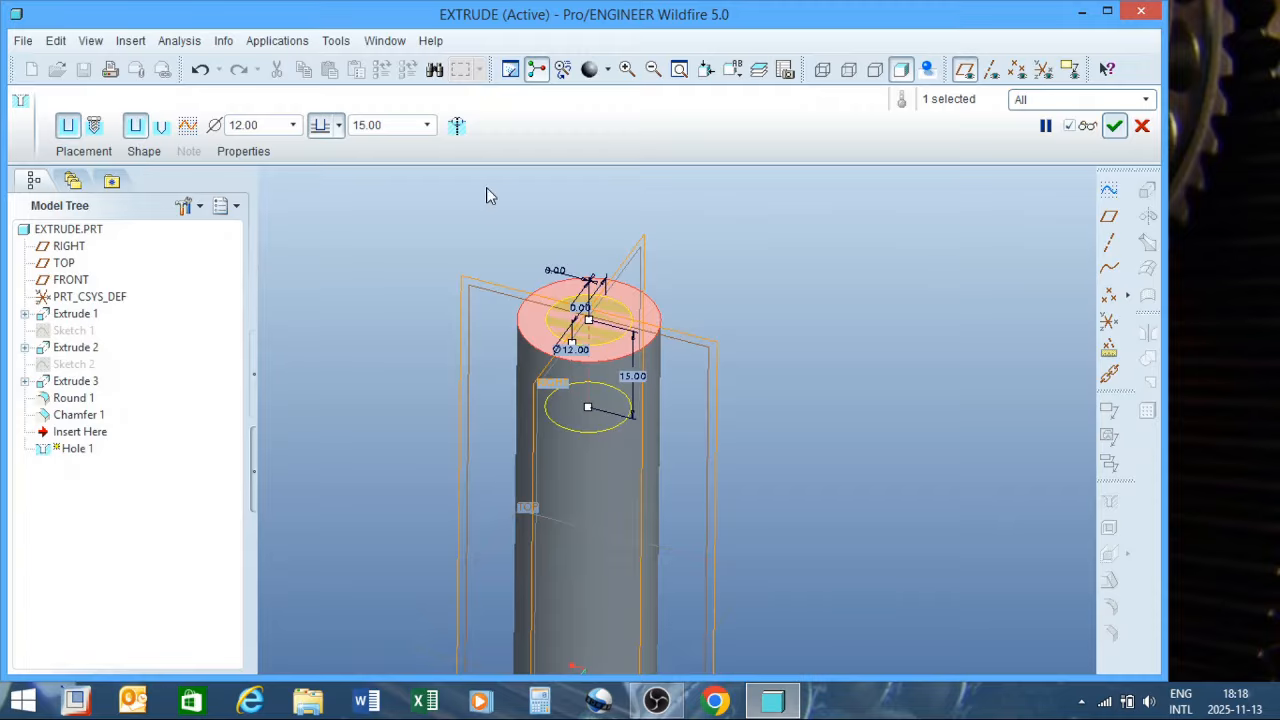
{"action": "left_click", "coordinate": [1114, 125]}
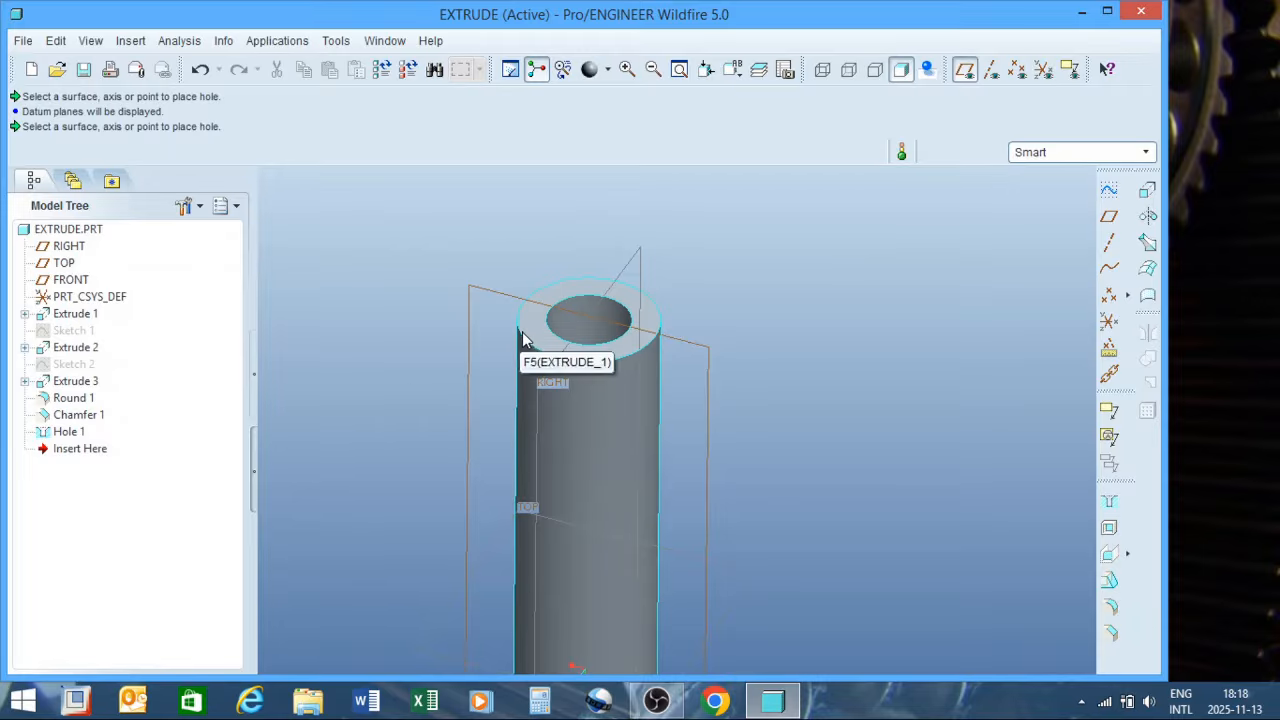
Reopen the definition of the cylinder's end hole and change it to a standard tapped hole
{"action": "mouse_move", "coordinate": [522, 332]}
{"action": "middle_mouse_down"}
{"action": "mouse_move", "coordinate": [514, 371]}
{"action": "mouse_move", "coordinate": [527, 334]}
{"action": "middle_mouse_up"}
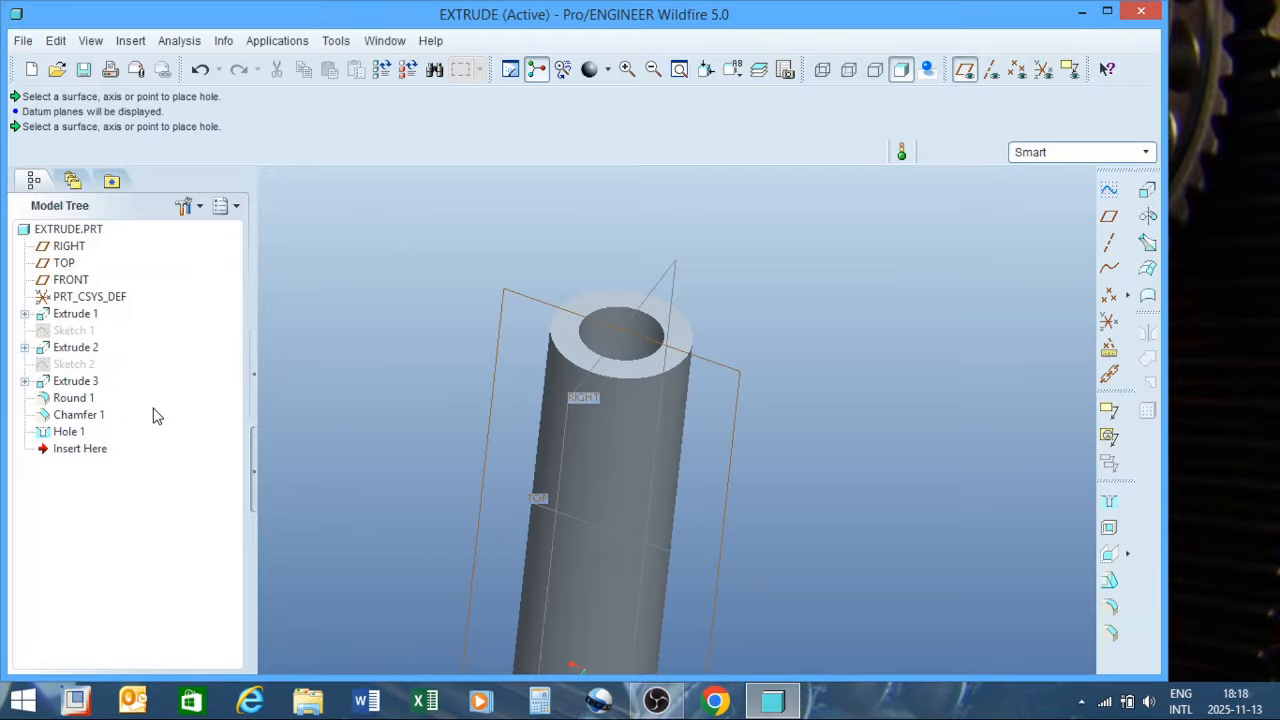
{"action": "right_click", "coordinate": [78, 434]}
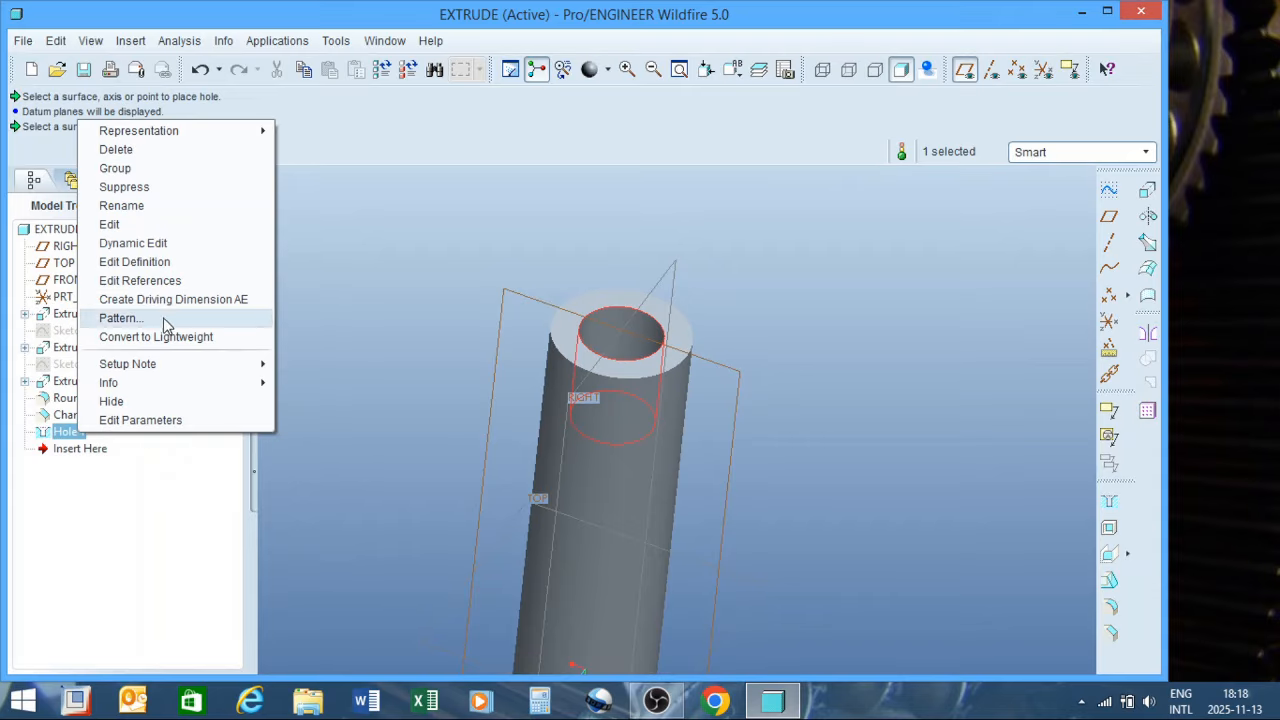
{"action": "left_click", "coordinate": [179, 262]}
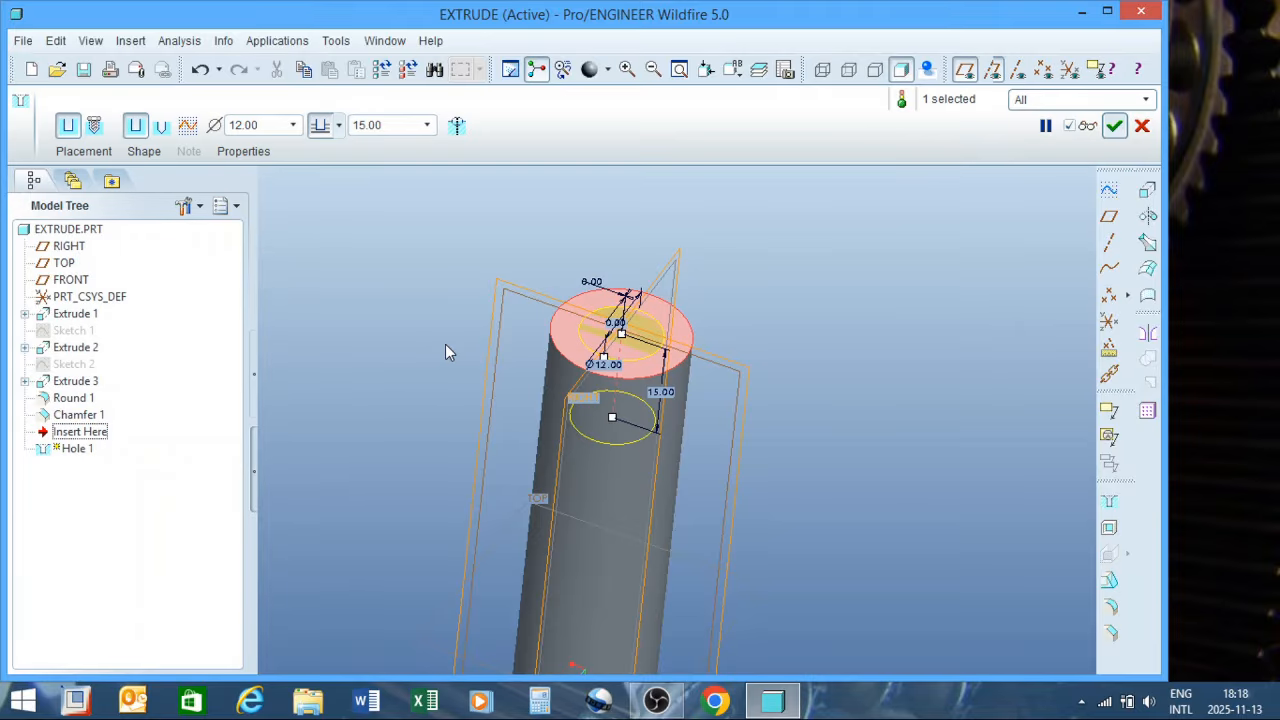
{"action": "left_click", "coordinate": [95, 126]}
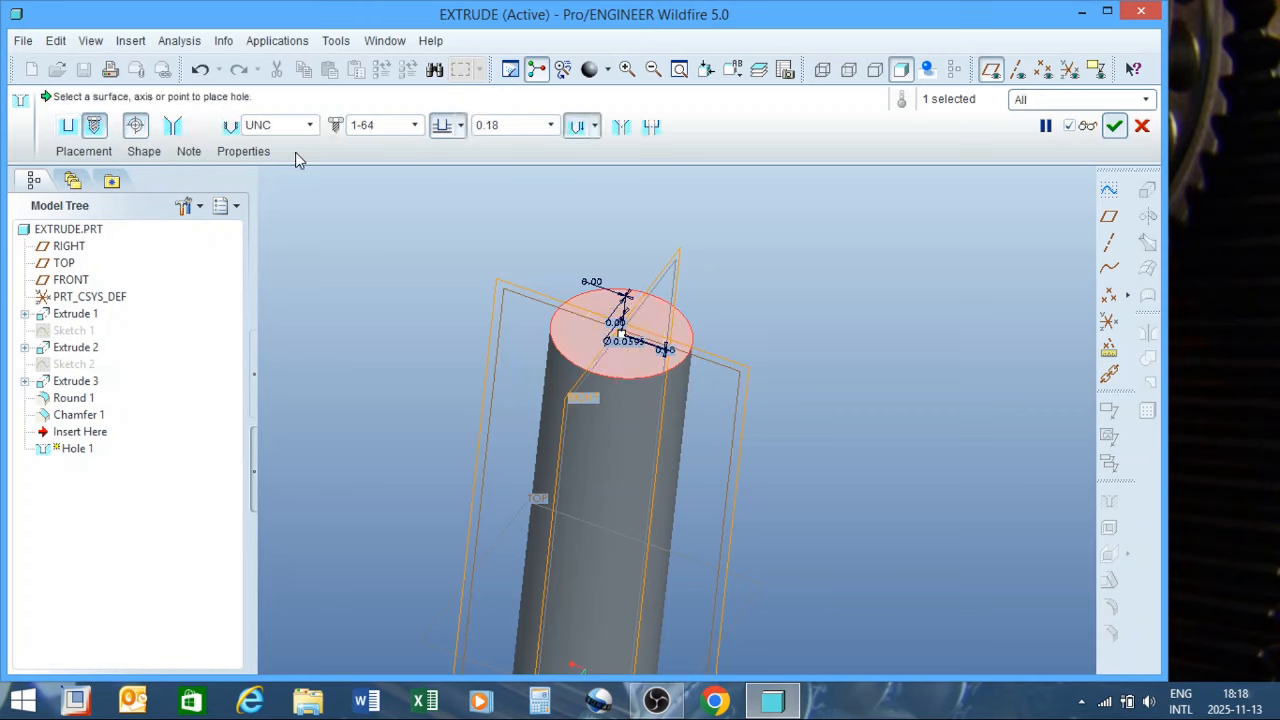
{"action": "left_click", "coordinate": [415, 126]}
{"action": "left_click", "coordinate": [415, 126]}
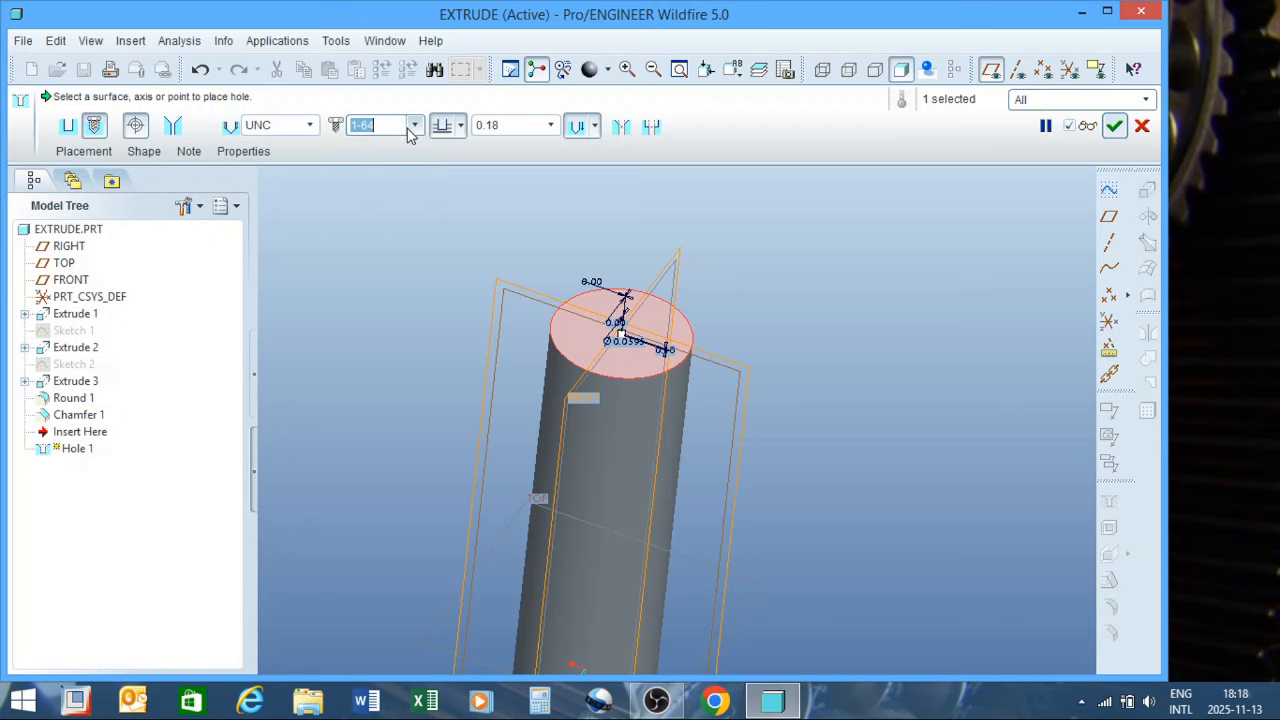
Try the ISO thread series for the standard hole and switch back to UNC
{"action": "left_click", "coordinate": [311, 127]}
{"action": "left_click", "coordinate": [280, 174]}
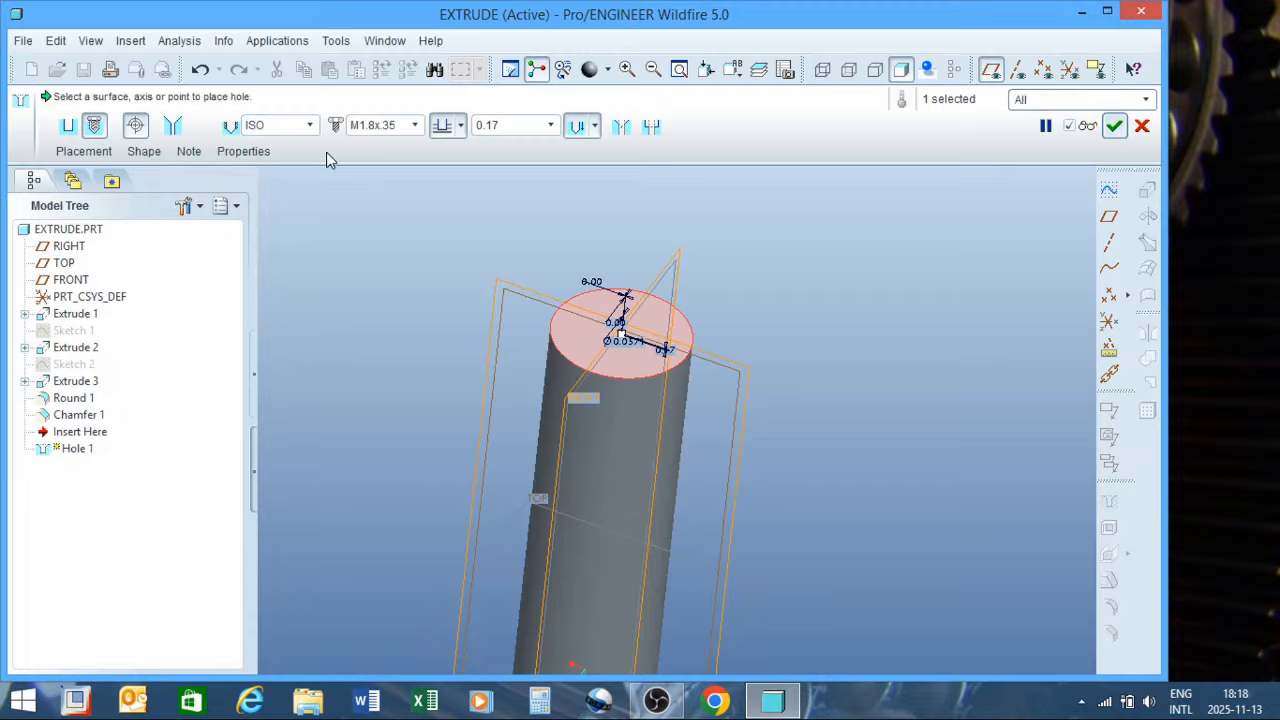
{"action": "left_click", "coordinate": [309, 125]}
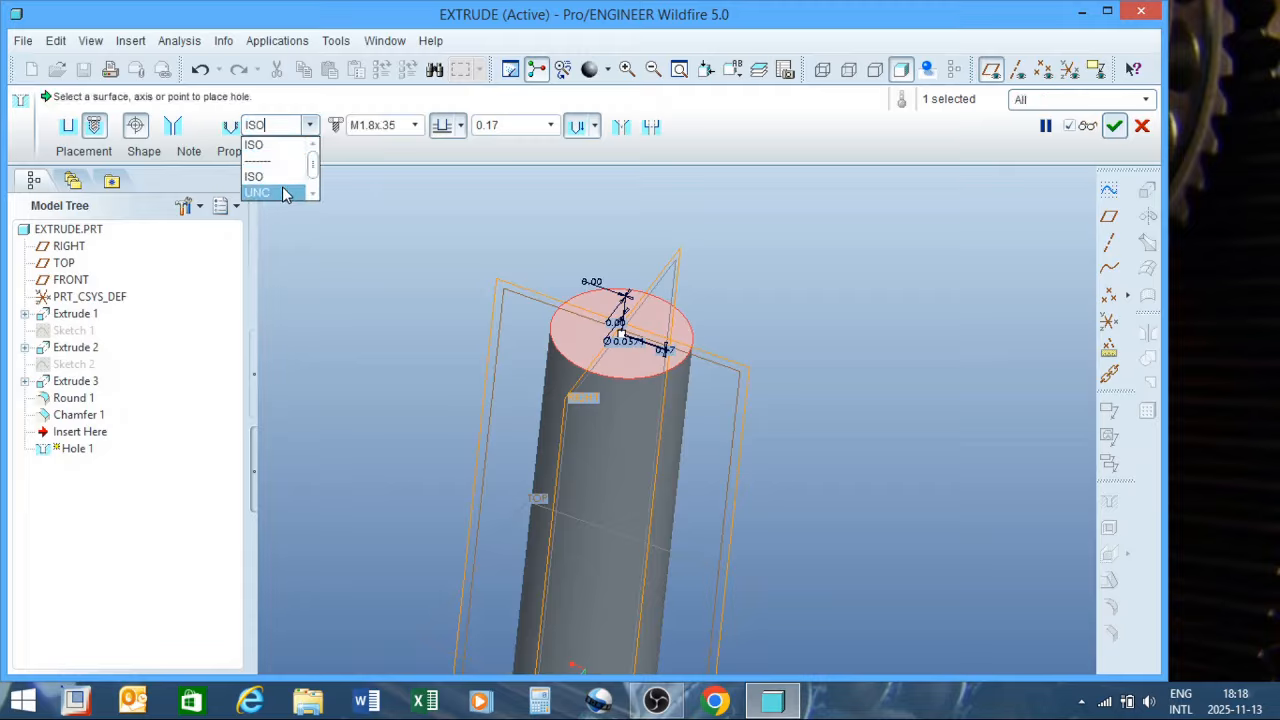
{"action": "left_click", "coordinate": [283, 192]}
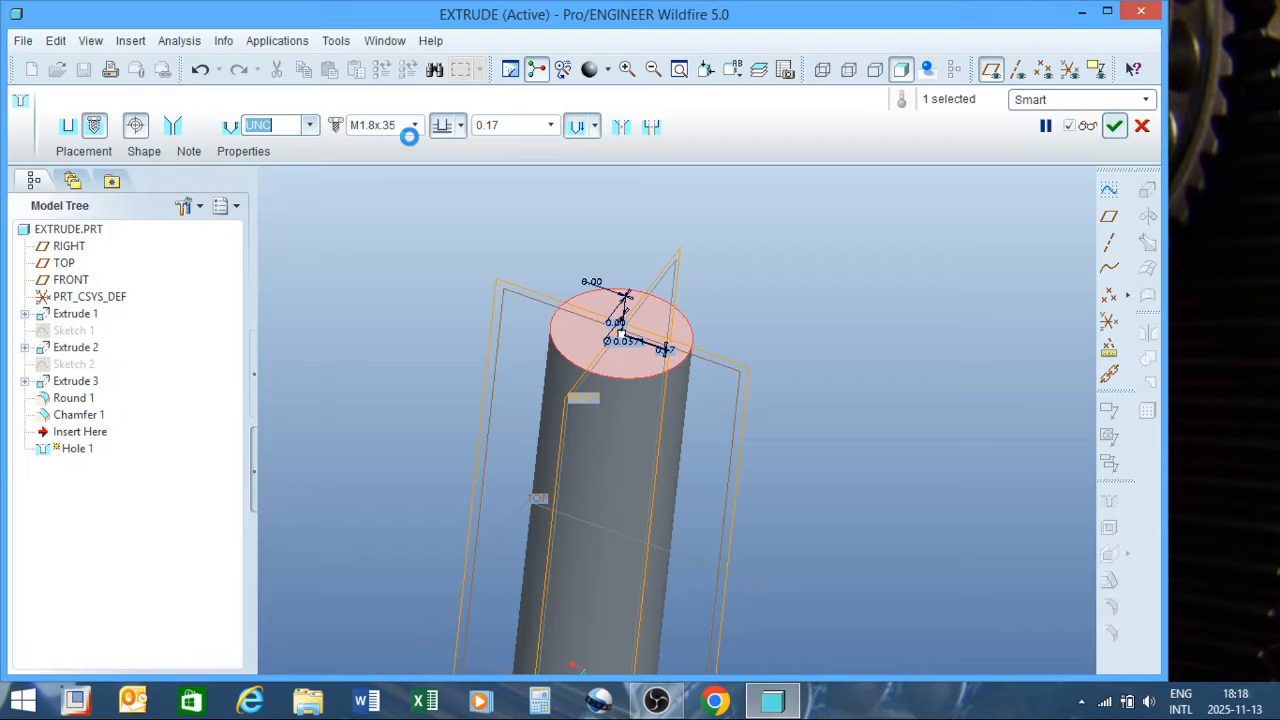
Set the UNC tapped hole's thread size to 1/4-20
{"action": "left_click", "coordinate": [415, 130]}
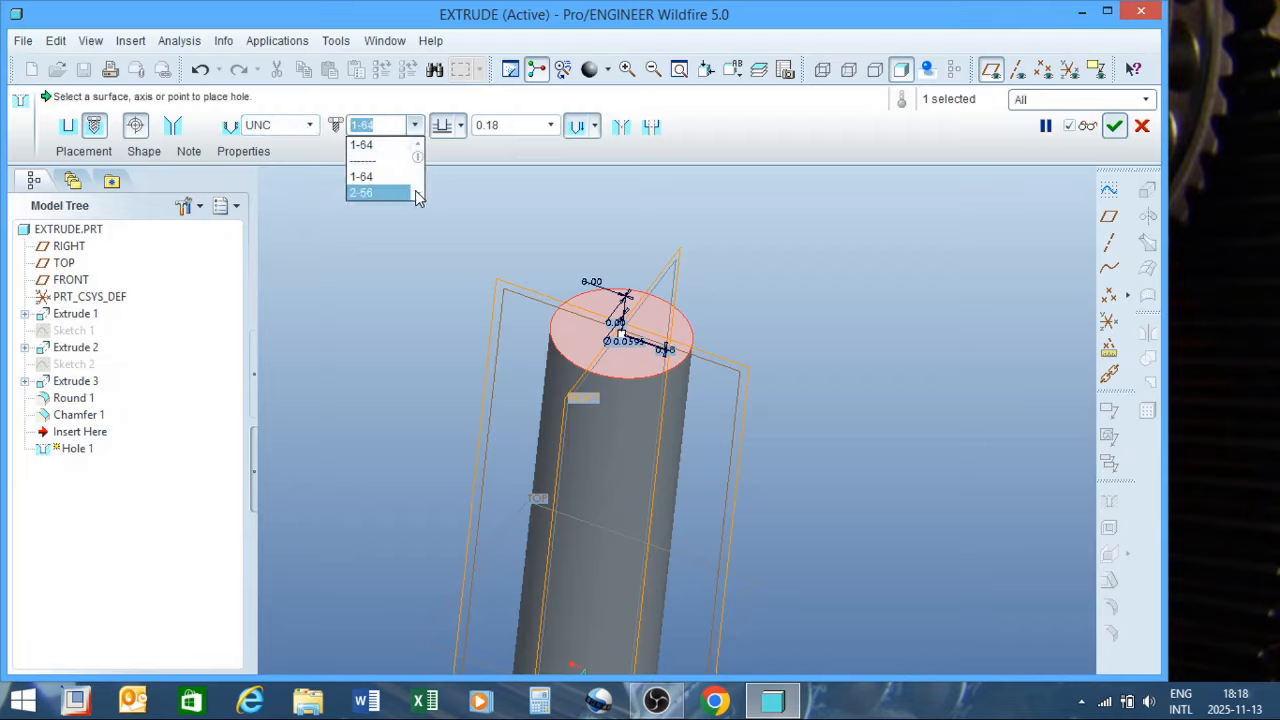
{"action": "scroll", "coordinate": [415, 190], "scroll_direction": "down", "scroll_amount": 1}
{"action": "scroll", "coordinate": [415, 190], "scroll_direction": "down", "scroll_amount": 5}
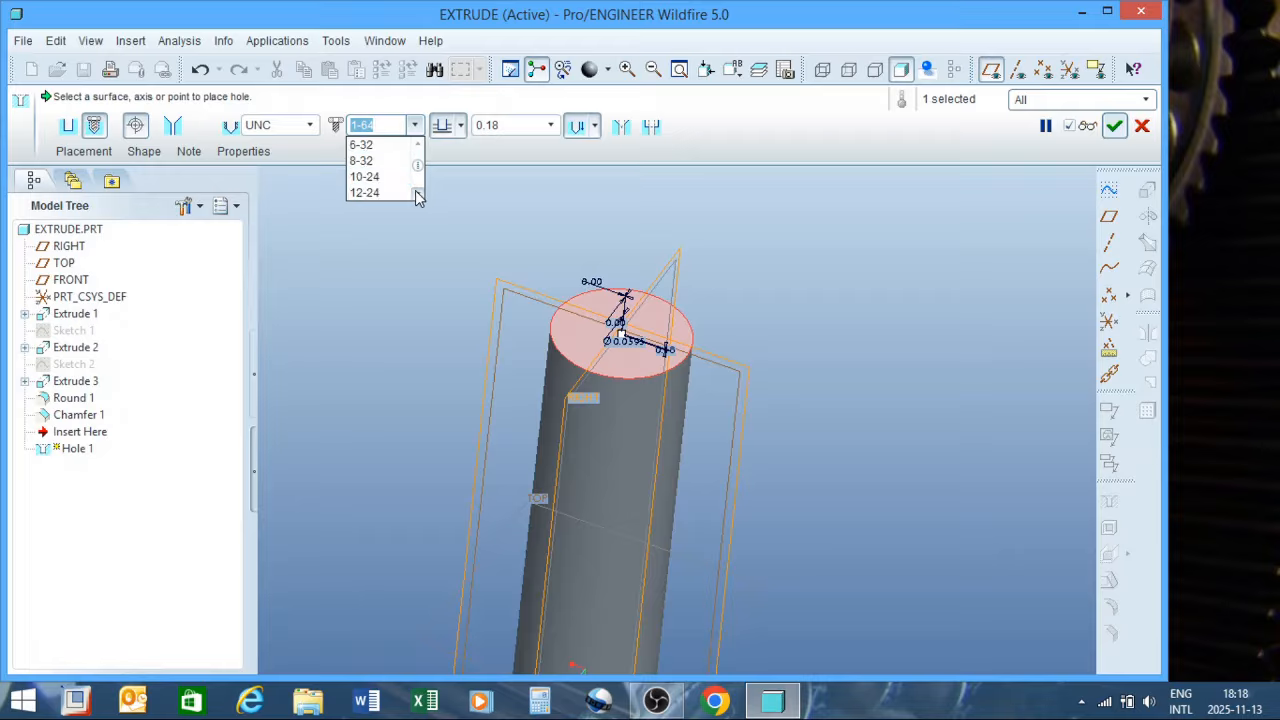
{"action": "scroll", "coordinate": [415, 190], "scroll_direction": "down", "scroll_amount": 2}
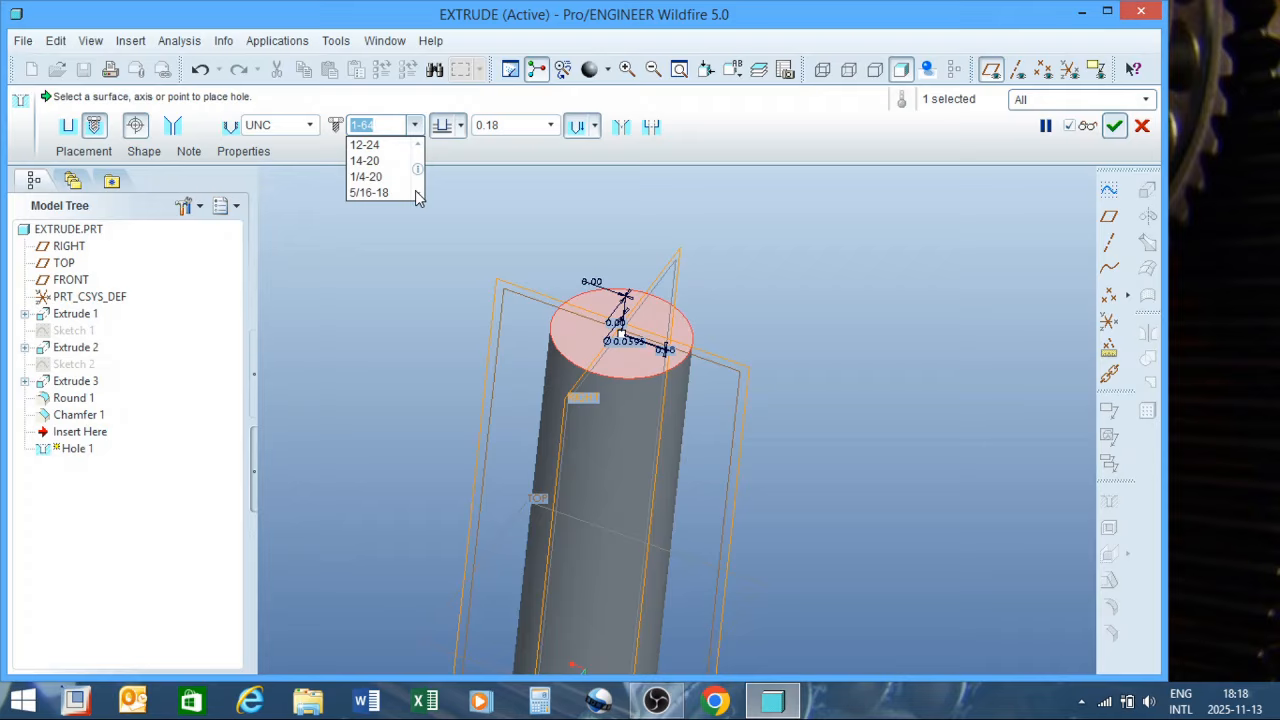
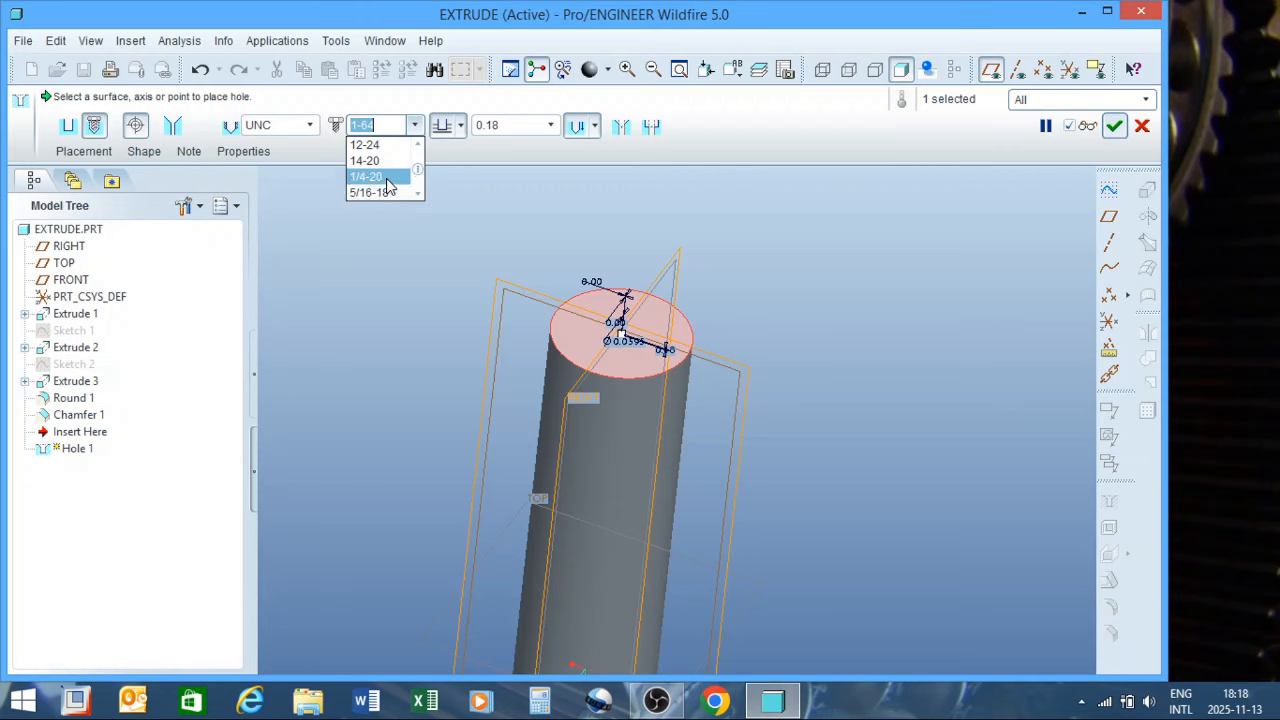
{"action": "left_click", "coordinate": [370, 177]}
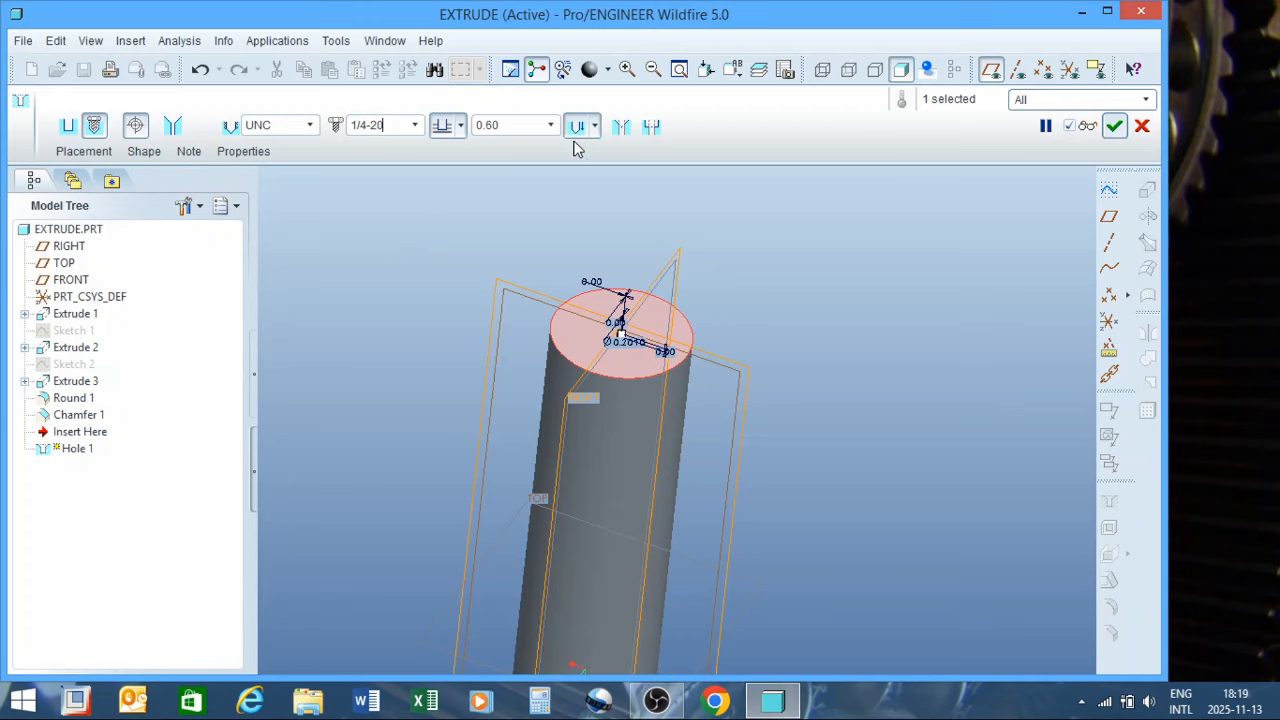
Set the tapped hole's drill depth to 10
{"action": "left_click", "coordinate": [512, 128]}
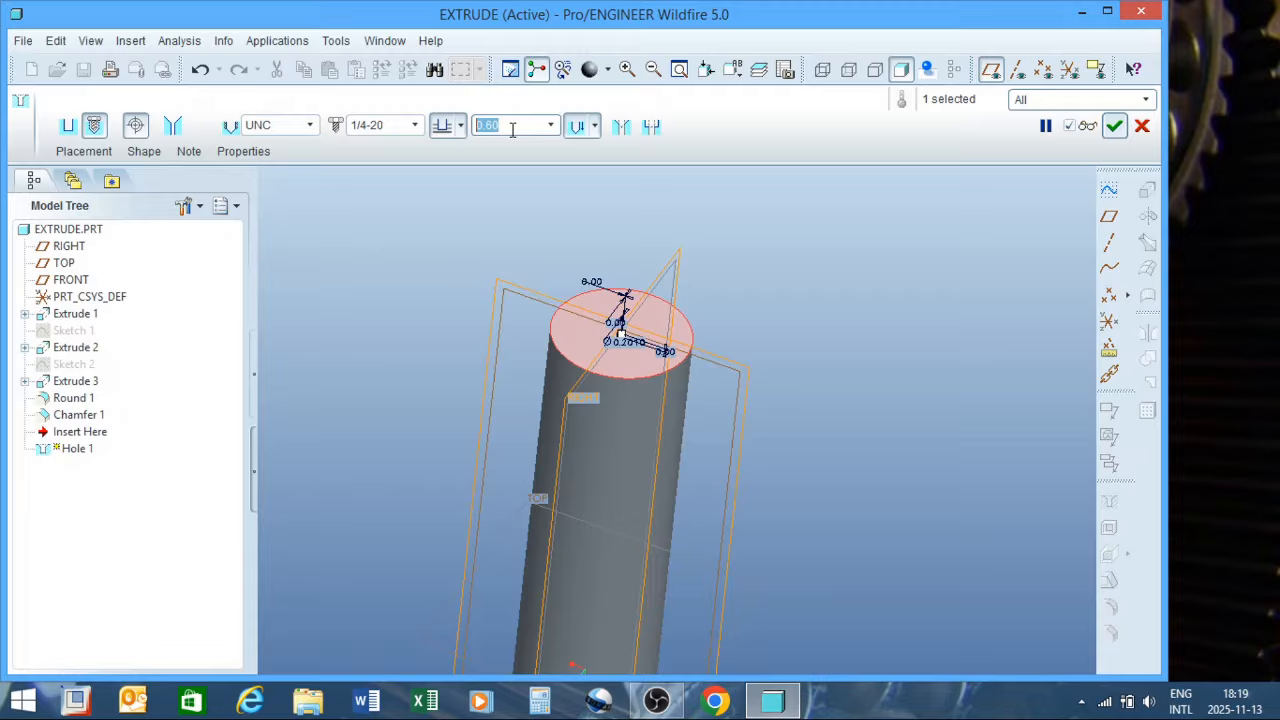
{"action": "type", "text": "10"}
{"action": "key", "text": "Return"}
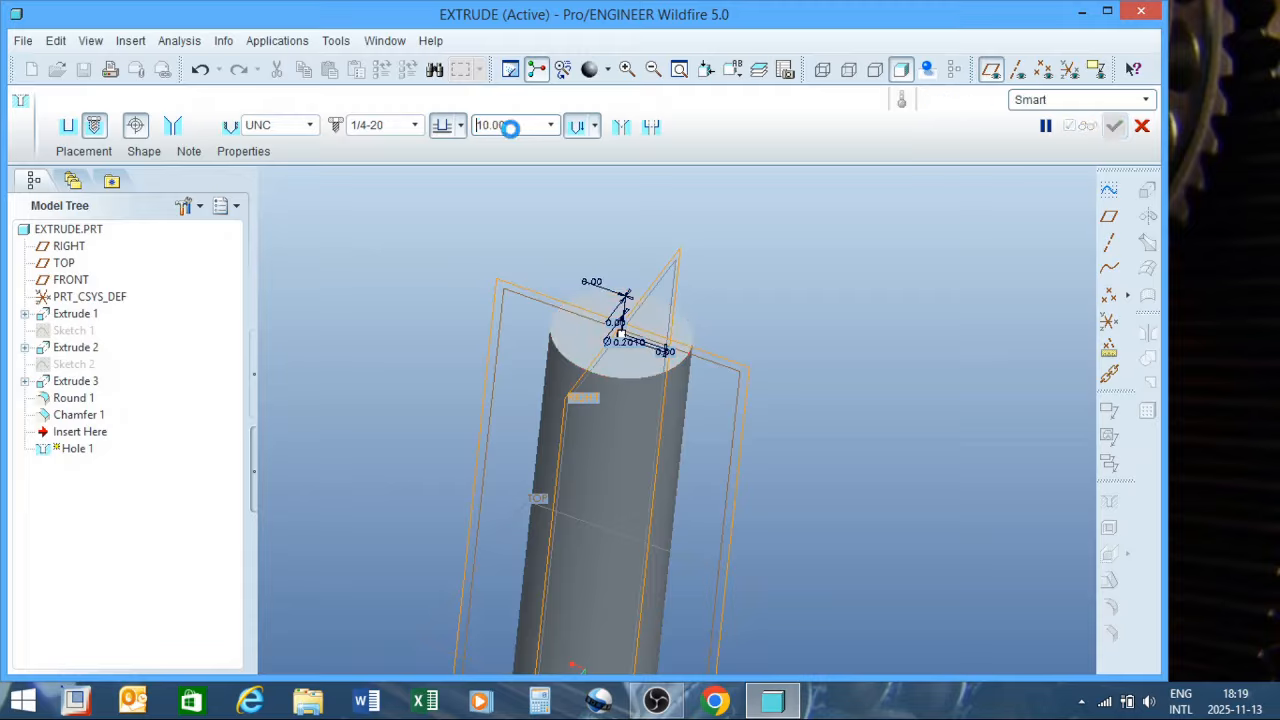
{"action": "scroll", "coordinate": [645, 397], "scroll_direction": "down", "scroll_amount": 3}
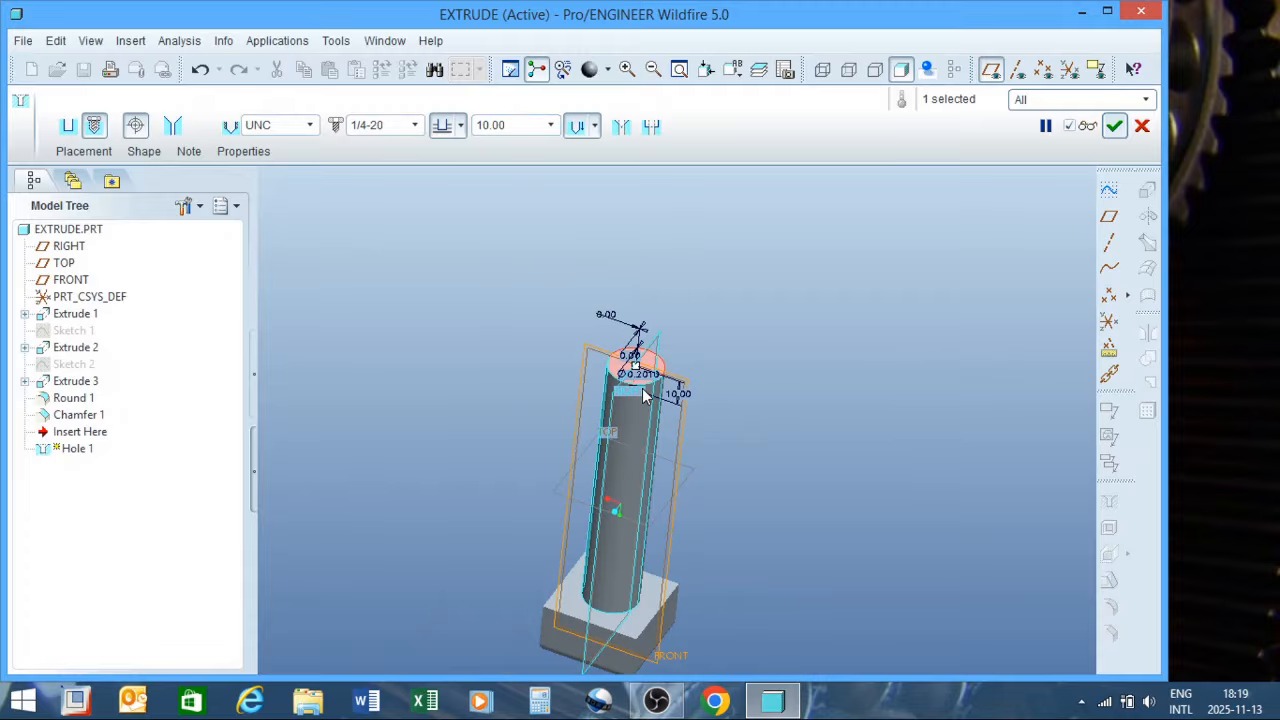
{"action": "scroll", "coordinate": [645, 397], "scroll_direction": "up", "scroll_amount": 5}
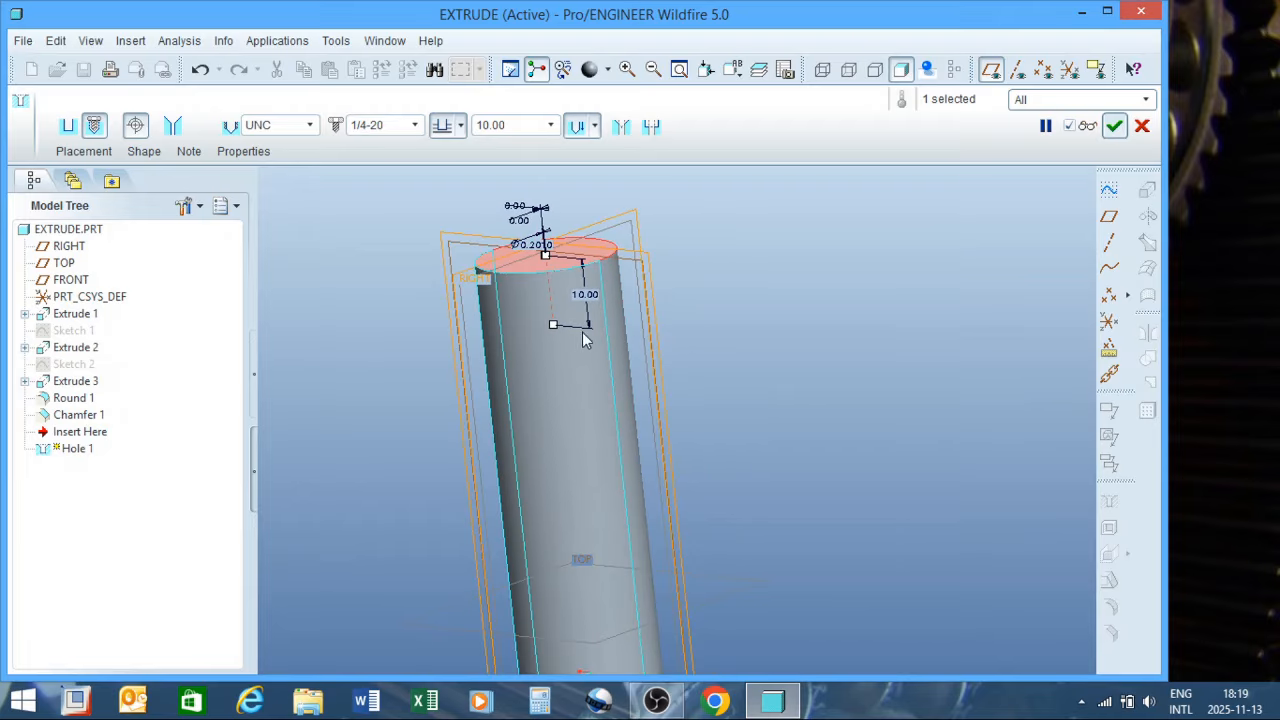
Set the tapped hole's drill depth to 15 and complete the redefined hole
{"action": "mouse_move", "coordinate": [561, 326]}
{"action": "left_mouse_down"}
{"action": "mouse_move", "coordinate": [563, 352]}
{"action": "mouse_move", "coordinate": [555, 331]}
{"action": "left_mouse_up"}
{"action": "double_click", "coordinate": [588, 307]}
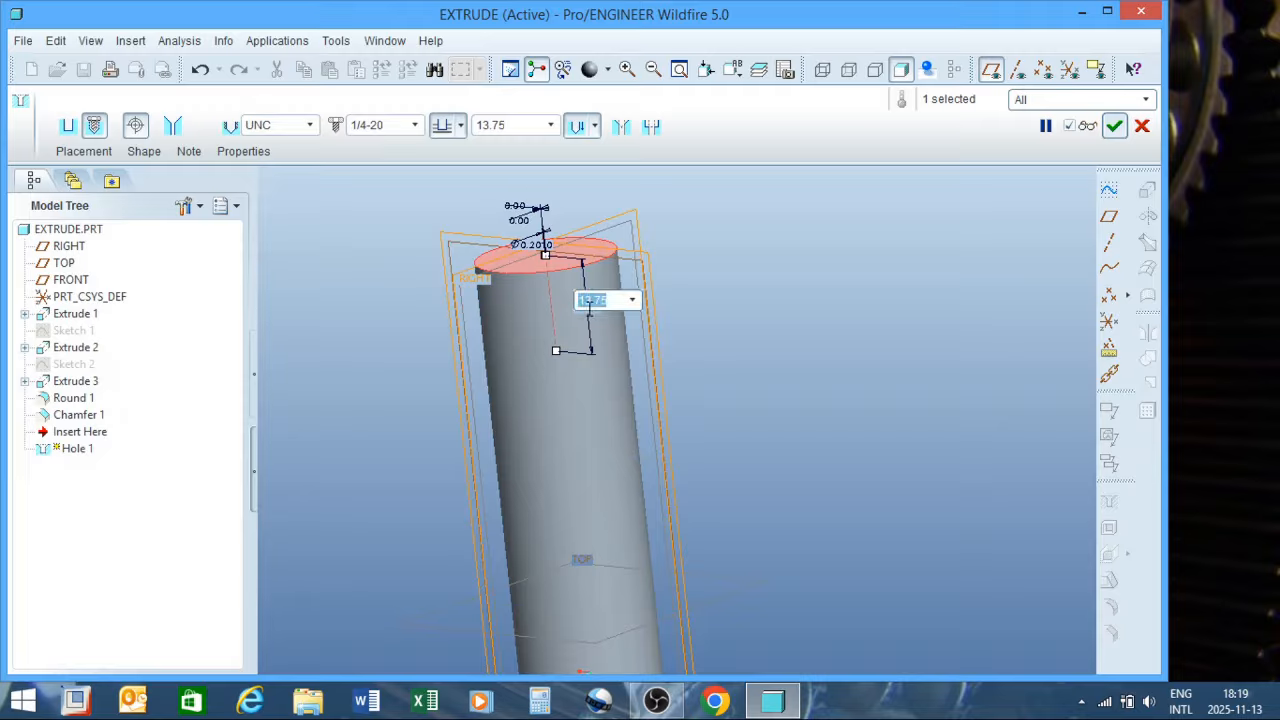
{"action": "type", "text": "15"}
{"action": "key", "text": "Return"}
{"action": "middle_click_drag", "start_coordinate": [689, 236], "coordinate": [710, 252]}
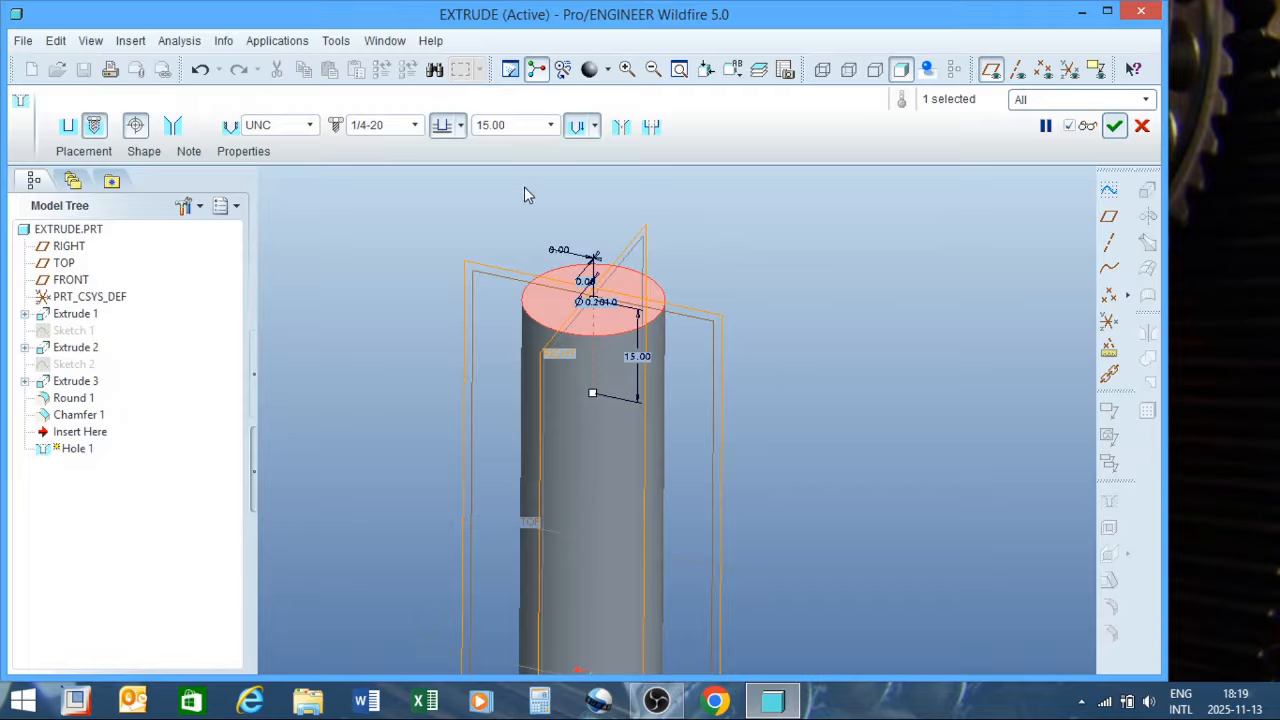
{"action": "left_click", "coordinate": [1114, 125]}
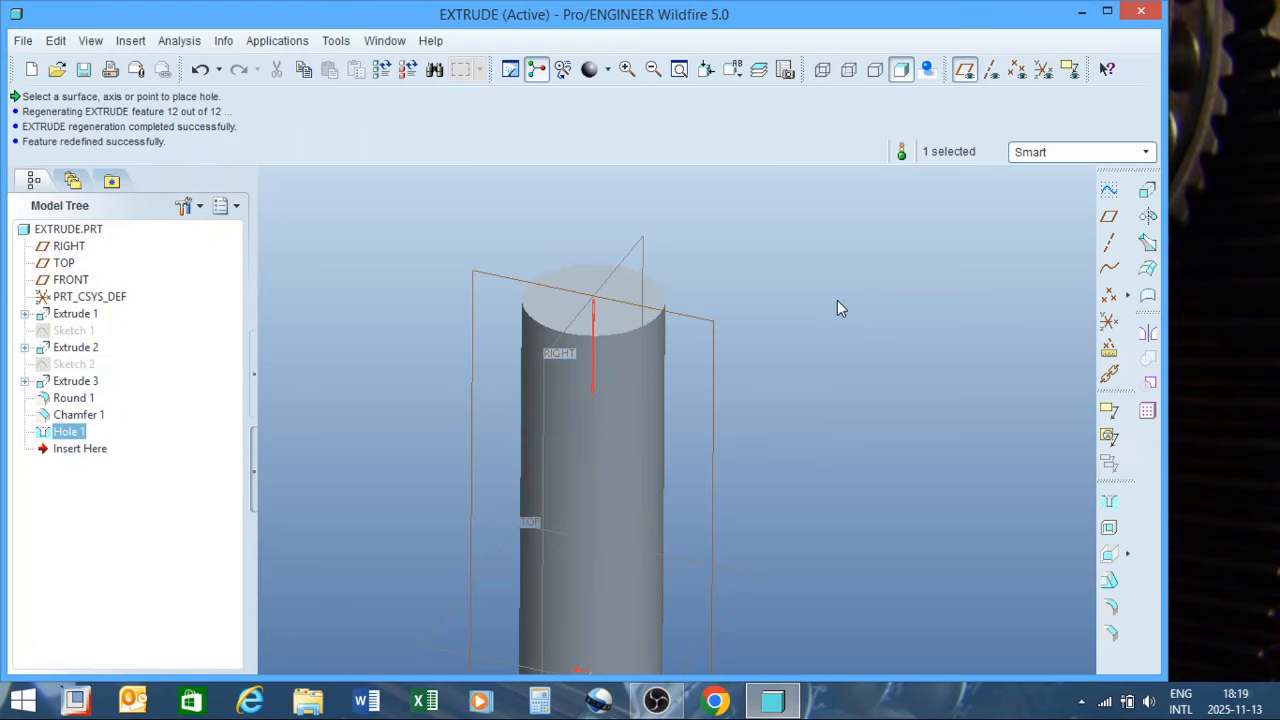
Select the tapped hole in the cylinder's end and examine its thread geometry up close
{"action": "left_click", "coordinate": [837, 301]}
{"action": "scroll", "coordinate": [578, 305], "scroll_direction": "down", "scroll_amount": 2}
{"action": "scroll", "coordinate": [578, 305], "scroll_direction": "down", "scroll_amount": 5}
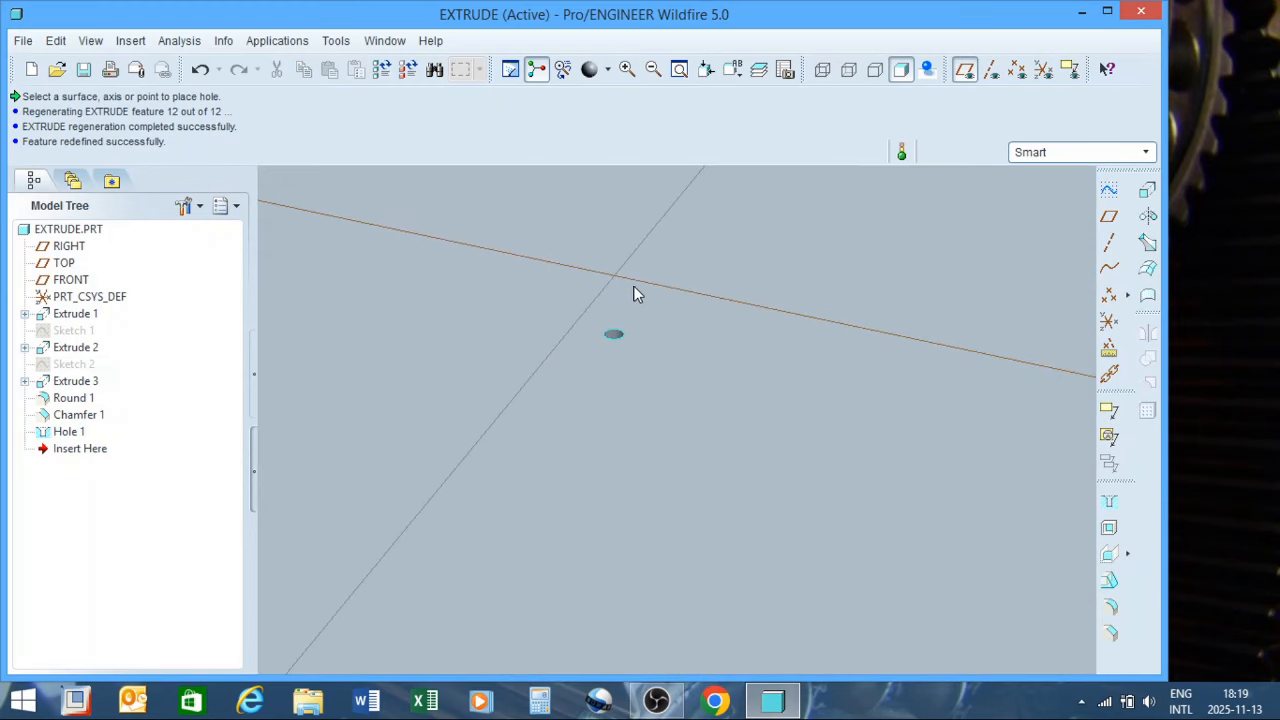
{"action": "left_click", "coordinate": [619, 315]}
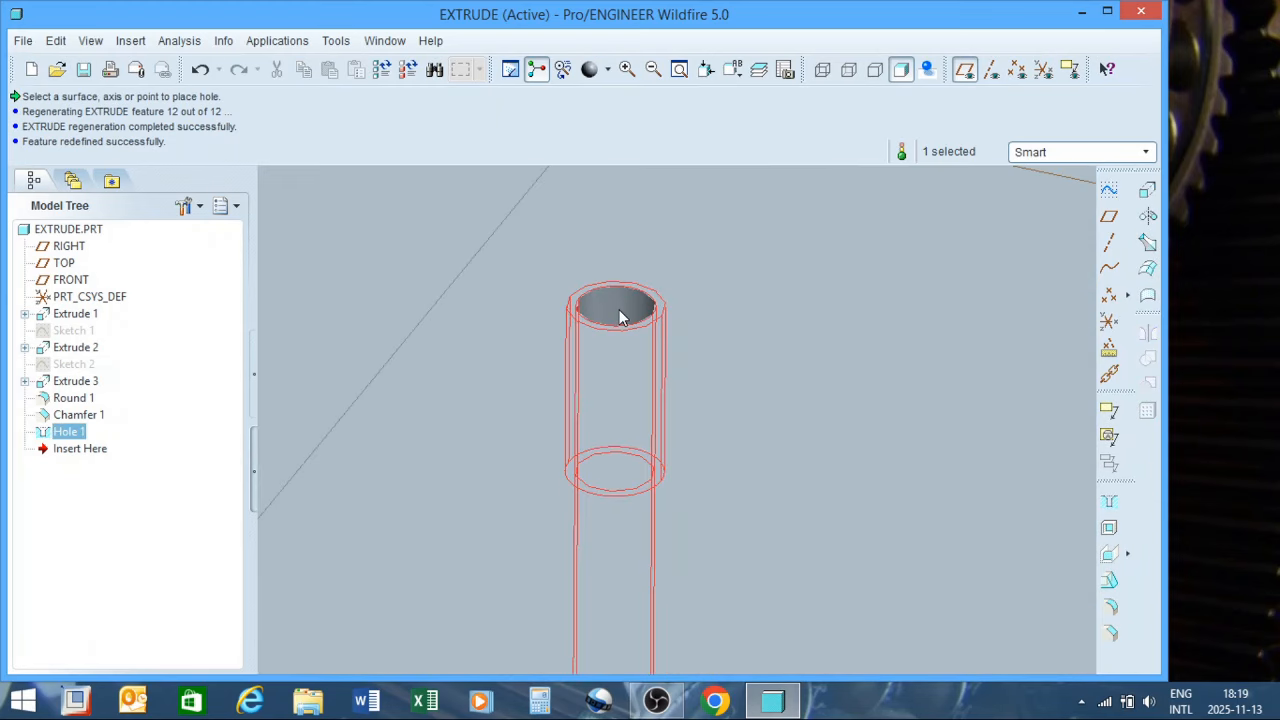
{"action": "scroll", "coordinate": [556, 330], "scroll_direction": "up", "scroll_amount": 4}
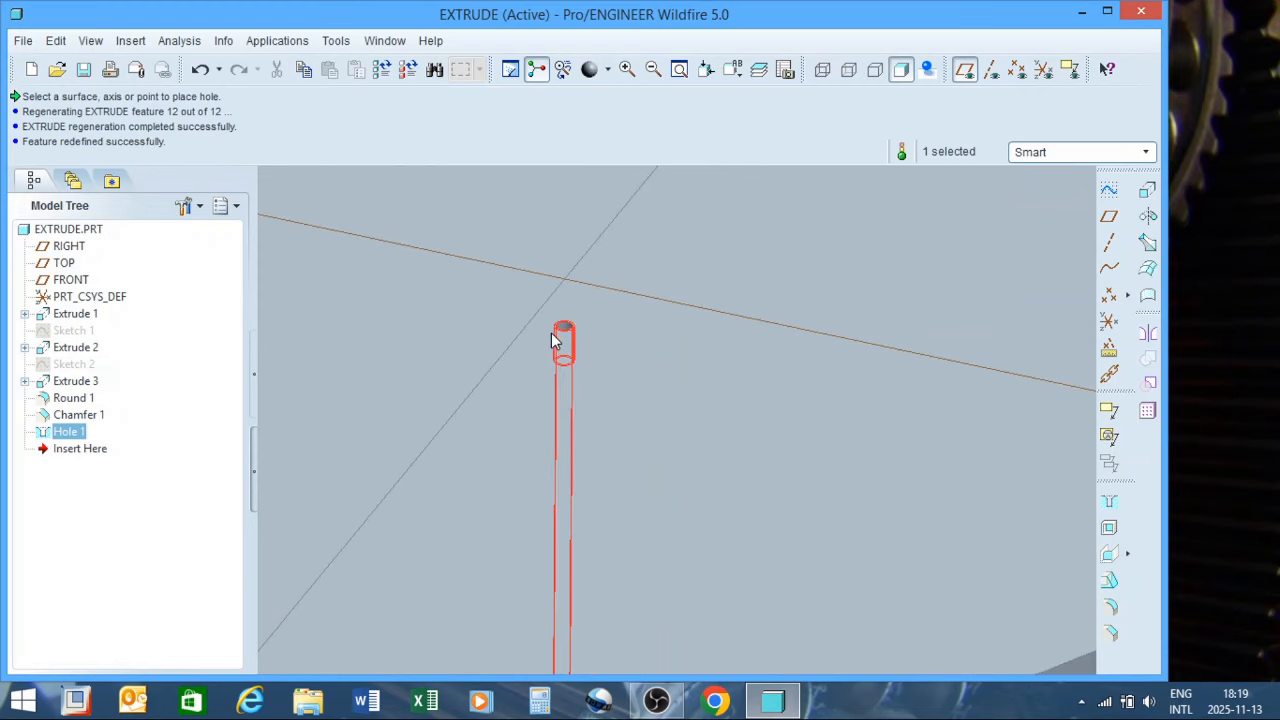
{"action": "scroll", "coordinate": [551, 332], "scroll_direction": "down", "scroll_amount": 4}
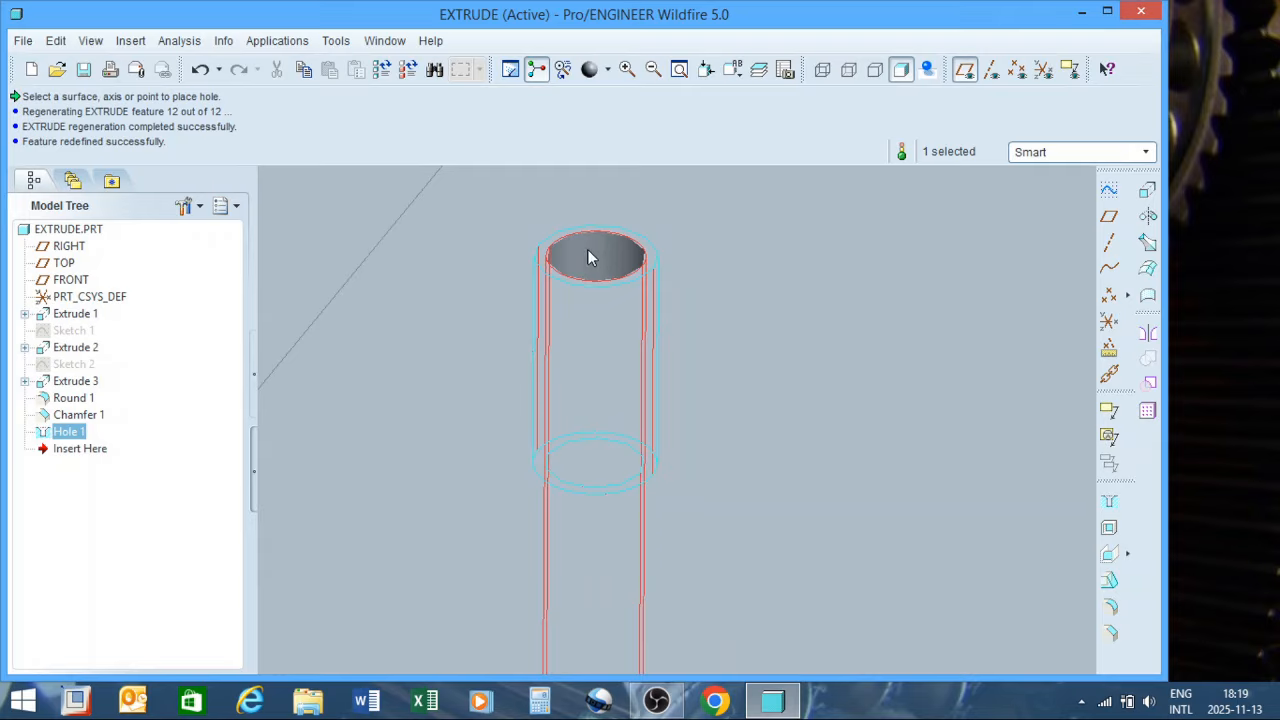
Display the annotations to read the hole's thread note, and hide them again
{"action": "left_click", "coordinate": [1069, 68]}
{"action": "scroll", "coordinate": [728, 235], "scroll_direction": "down", "scroll_amount": 3}
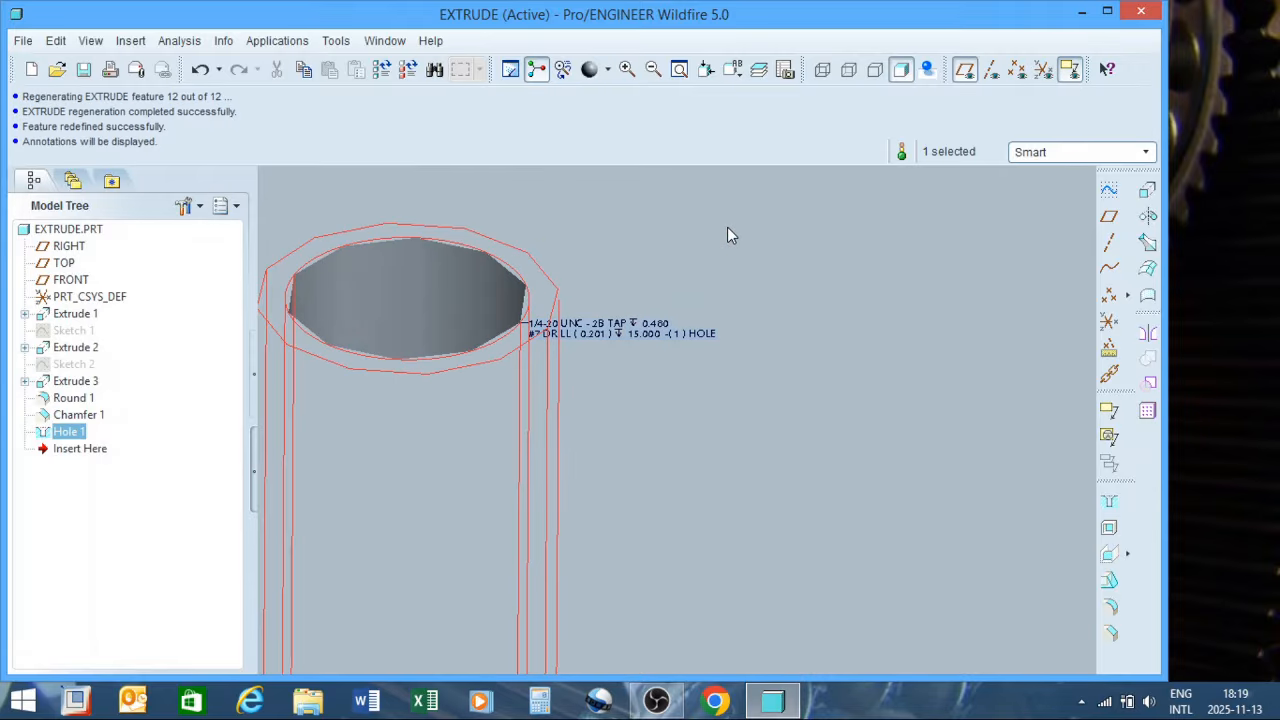
{"action": "scroll", "coordinate": [600, 330], "scroll_direction": "down", "scroll_amount": 3}
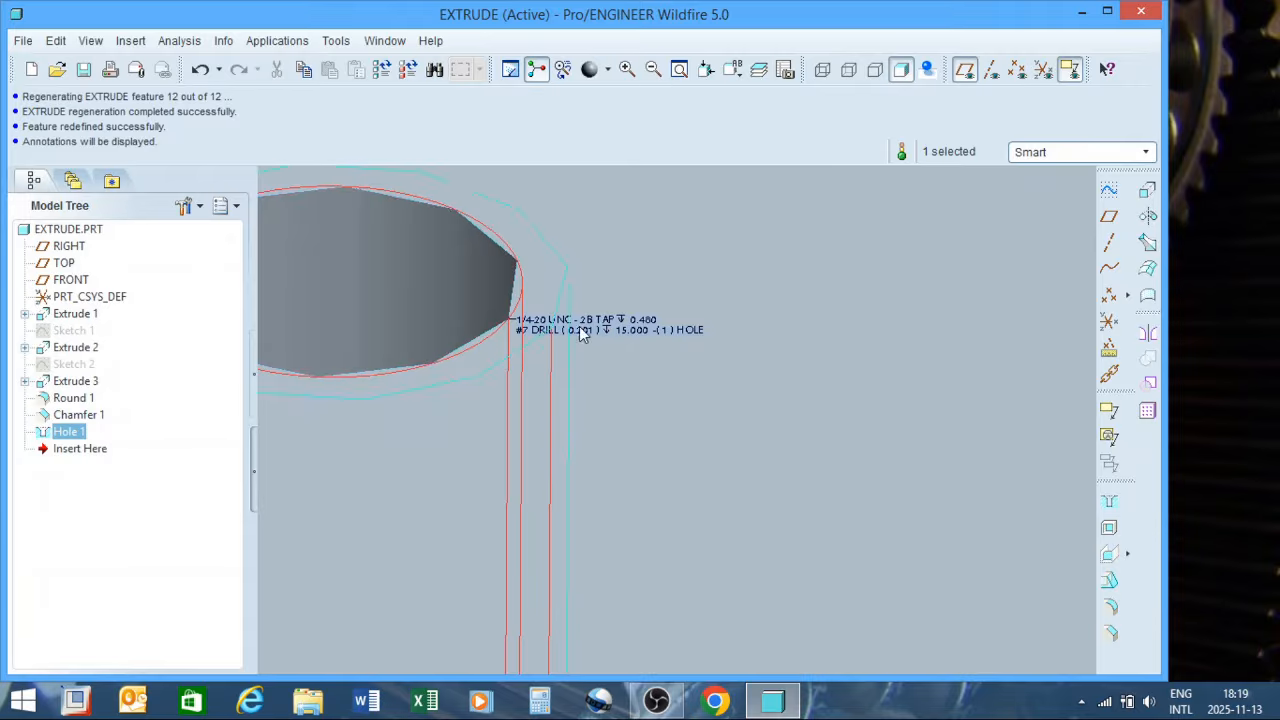
{"action": "scroll", "coordinate": [580, 332], "scroll_direction": "up", "scroll_amount": 5}
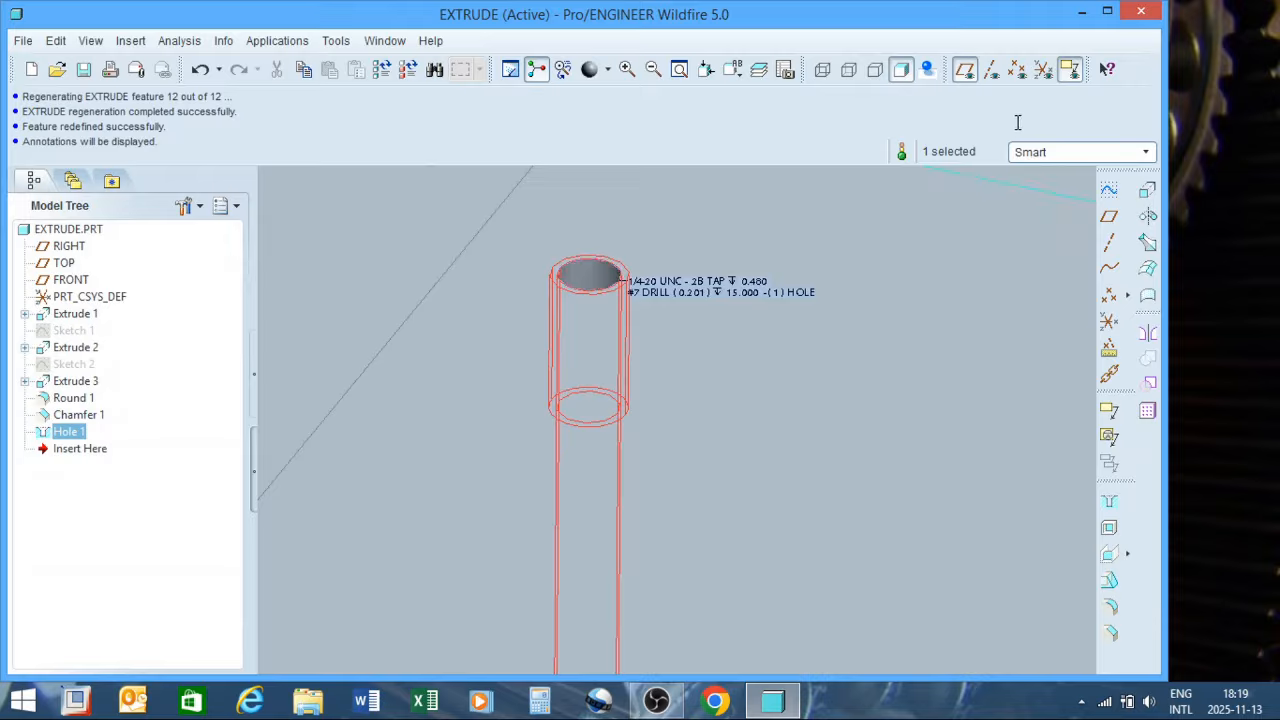
{"action": "left_click", "coordinate": [1070, 76]}
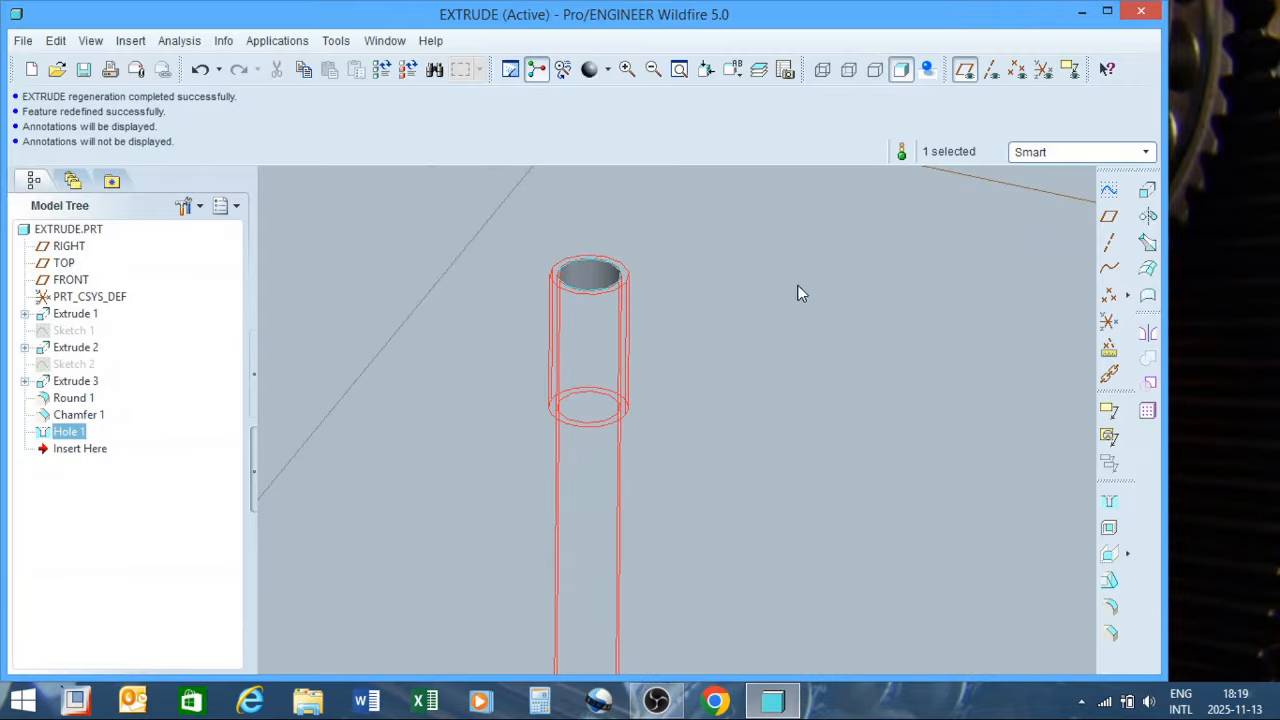
Reopen the definition of the cylinder's end hole and change its thread series to ISO
{"action": "scroll", "coordinate": [688, 349], "scroll_direction": "up", "scroll_amount": 5}
{"action": "scroll", "coordinate": [604, 412], "scroll_direction": "up", "scroll_amount": 3}
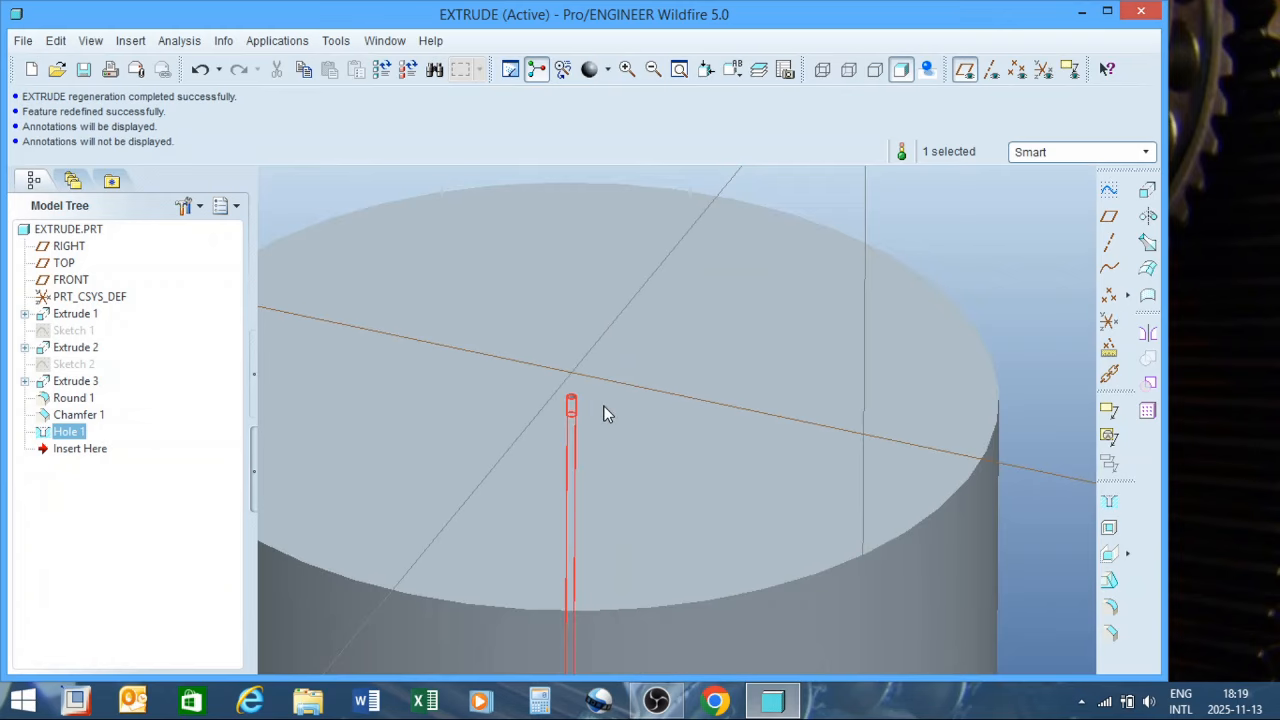
{"action": "scroll", "coordinate": [526, 418], "scroll_direction": "down", "scroll_amount": 5}
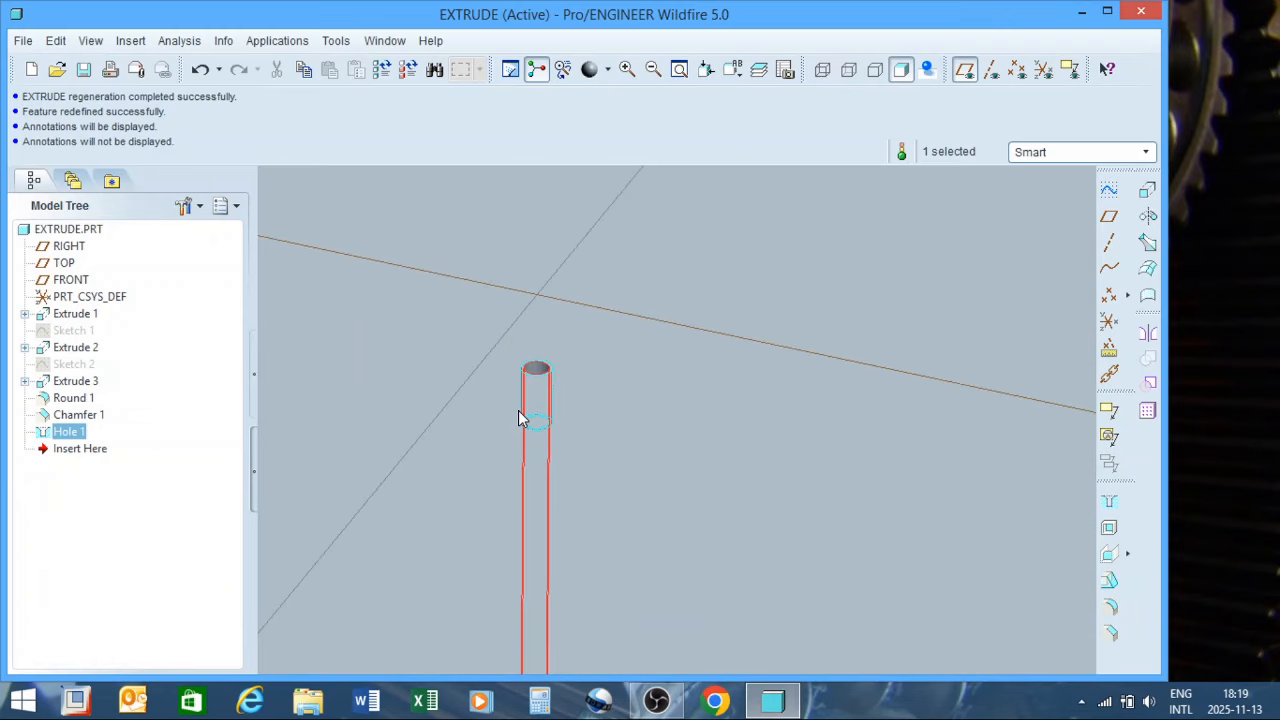
{"action": "scroll", "coordinate": [521, 418], "scroll_direction": "up", "scroll_amount": 3}
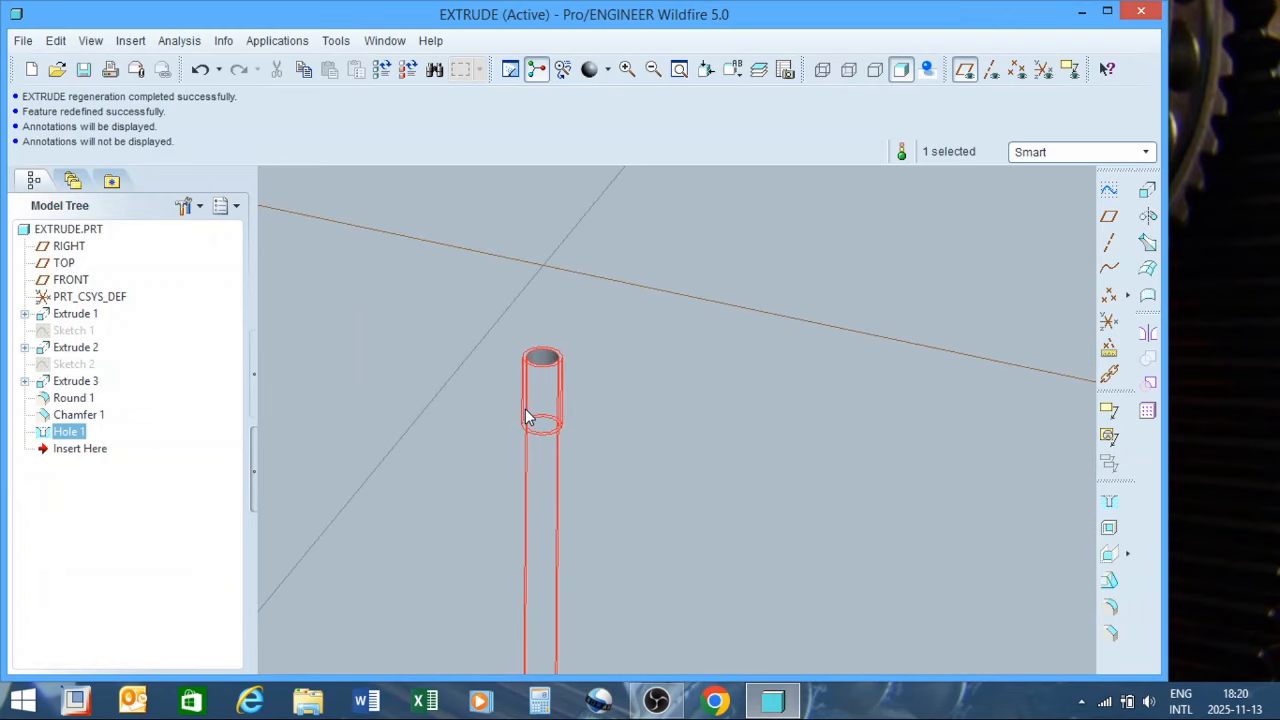
{"action": "scroll", "coordinate": [536, 404], "scroll_direction": "up", "scroll_amount": 1}
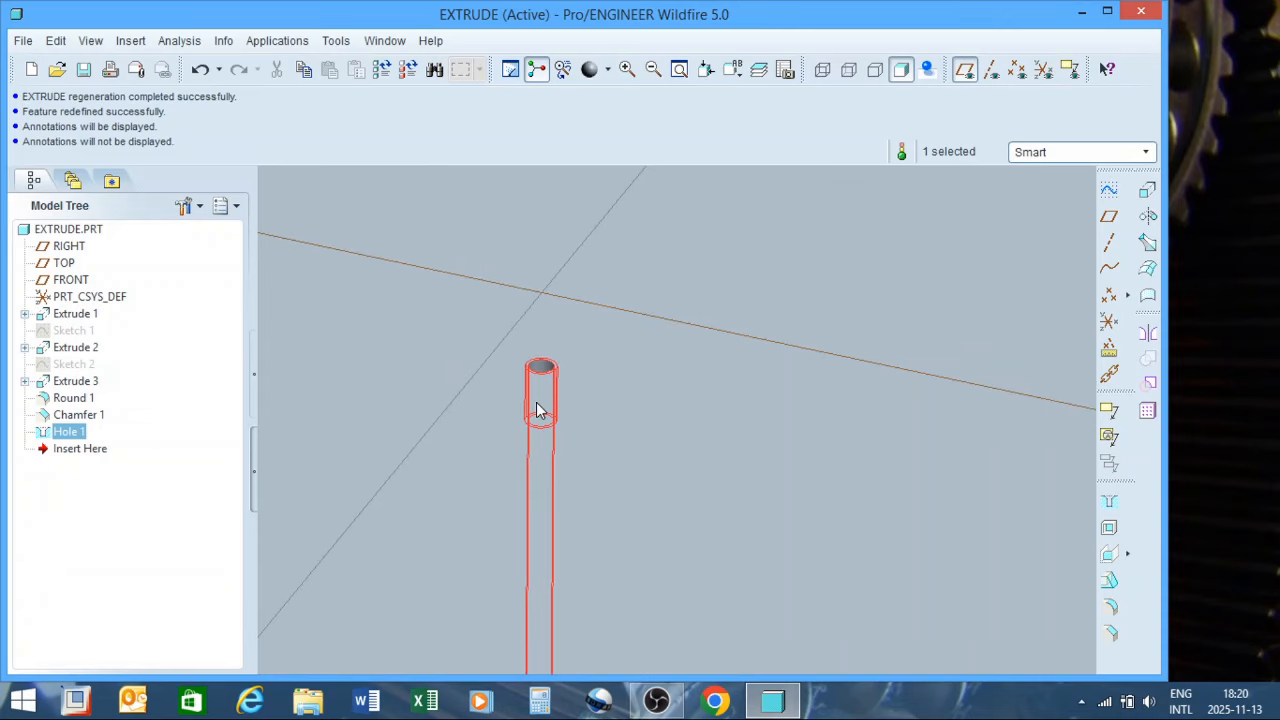
{"action": "right_click", "coordinate": [66, 433]}
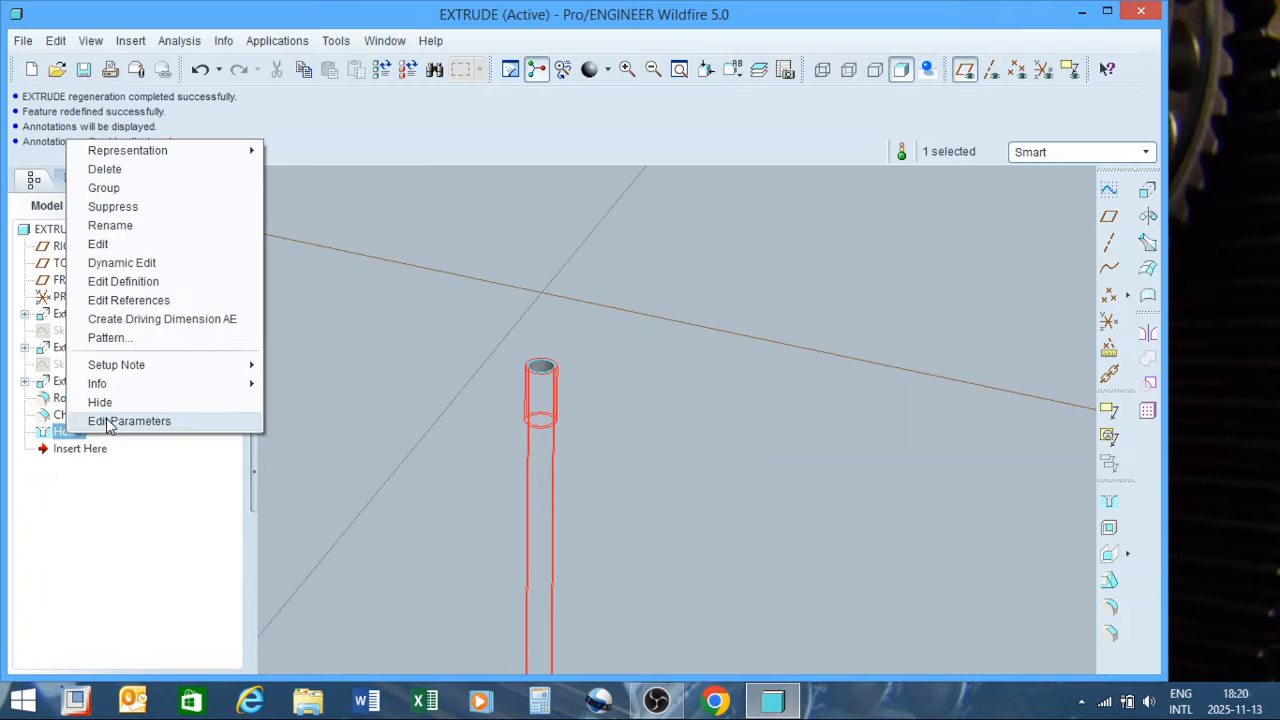
{"action": "left_click", "coordinate": [130, 281]}
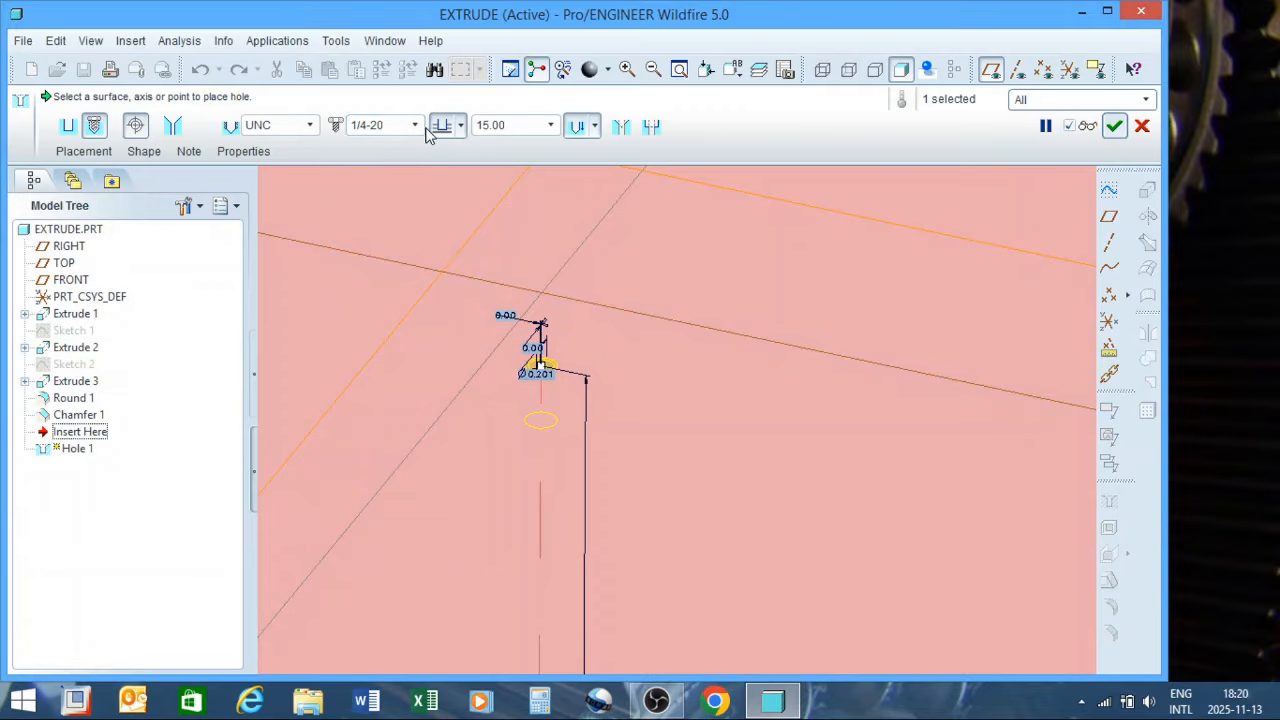
{"action": "left_click", "coordinate": [309, 125]}
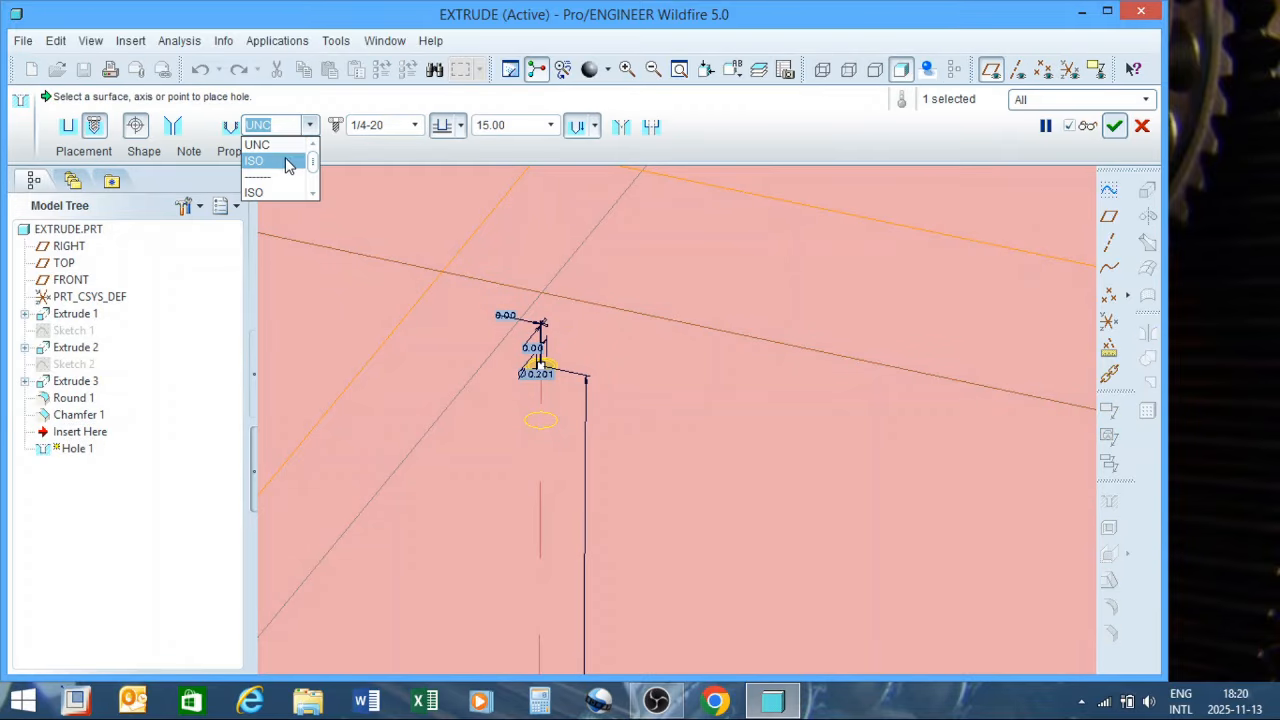
{"action": "left_click", "coordinate": [285, 162]}
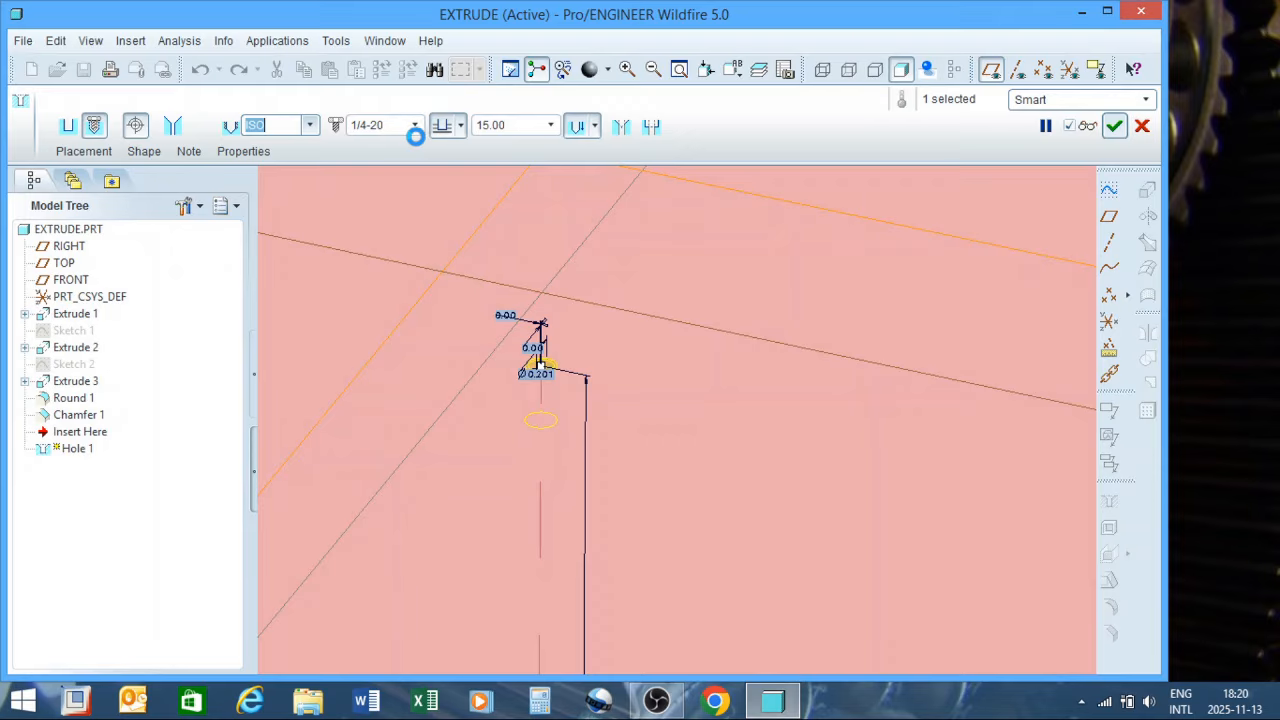
{"action": "scroll", "coordinate": [593, 530], "scroll_direction": "up", "scroll_amount": 3}
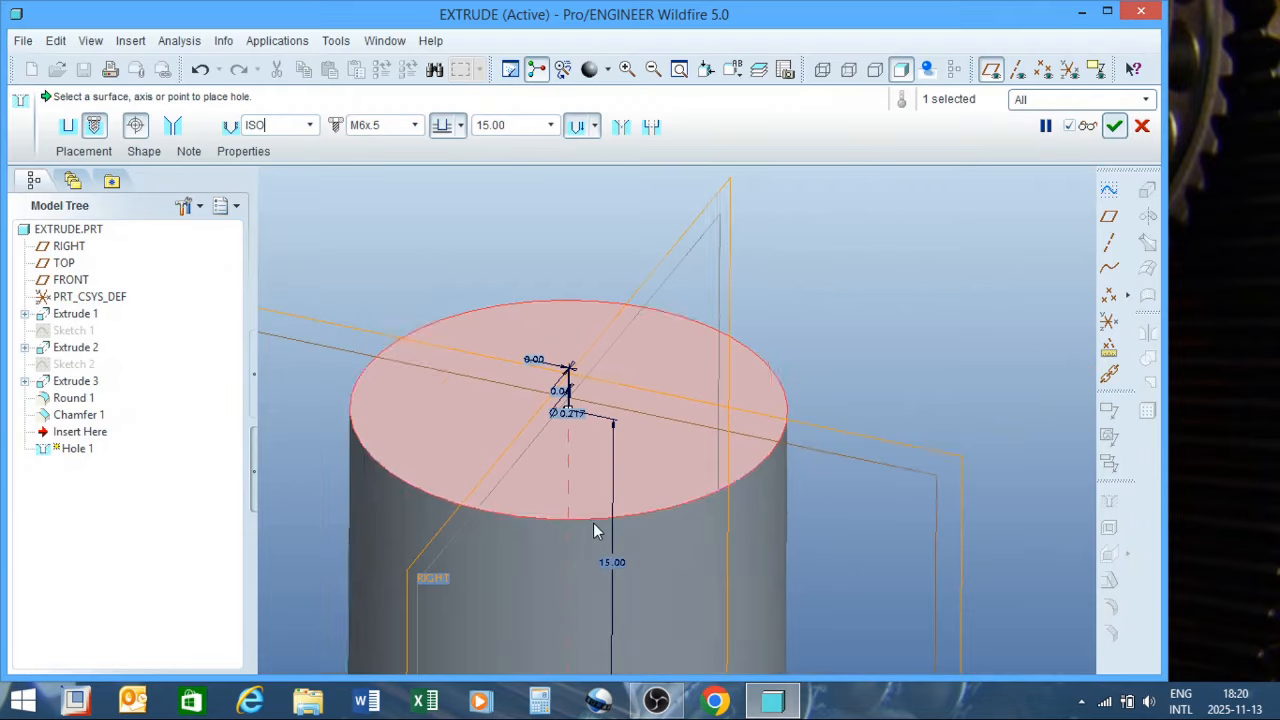
Set the ISO tapped hole's thread size to M14x1.5
{"action": "left_click", "coordinate": [414, 125]}
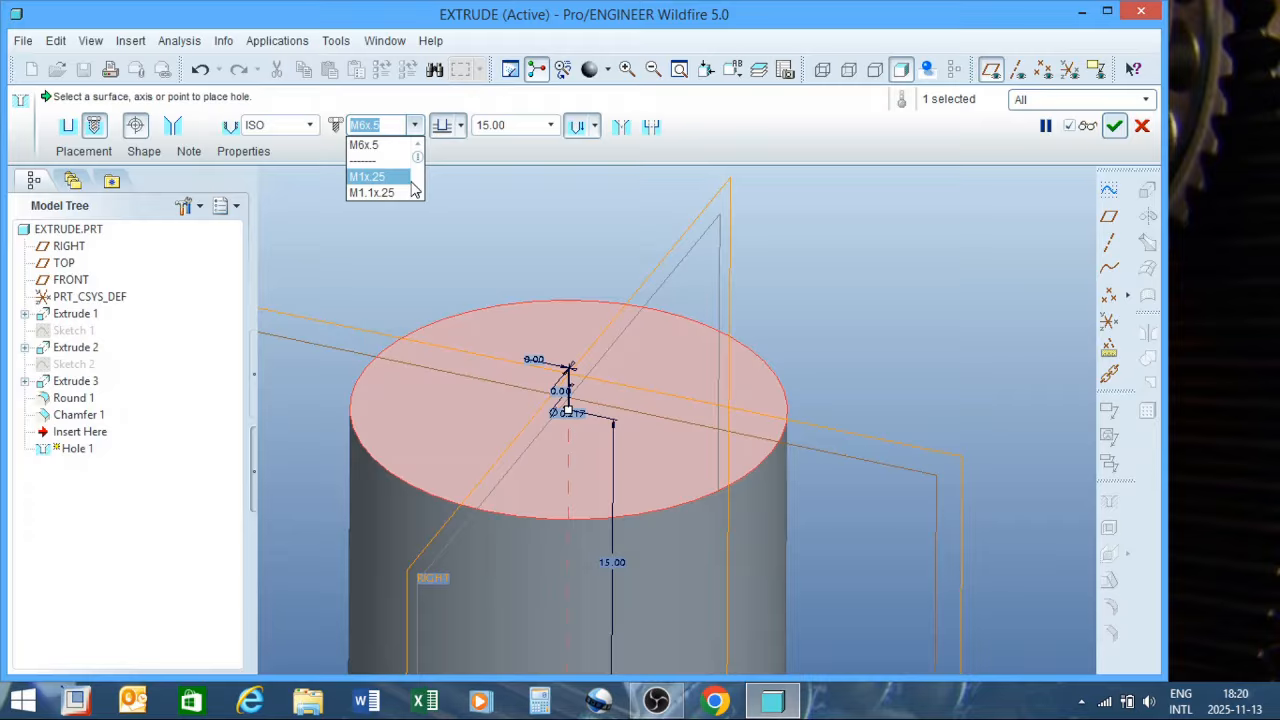
{"action": "left_click", "coordinate": [416, 193]}
{"action": "left_click", "coordinate": [416, 194]}
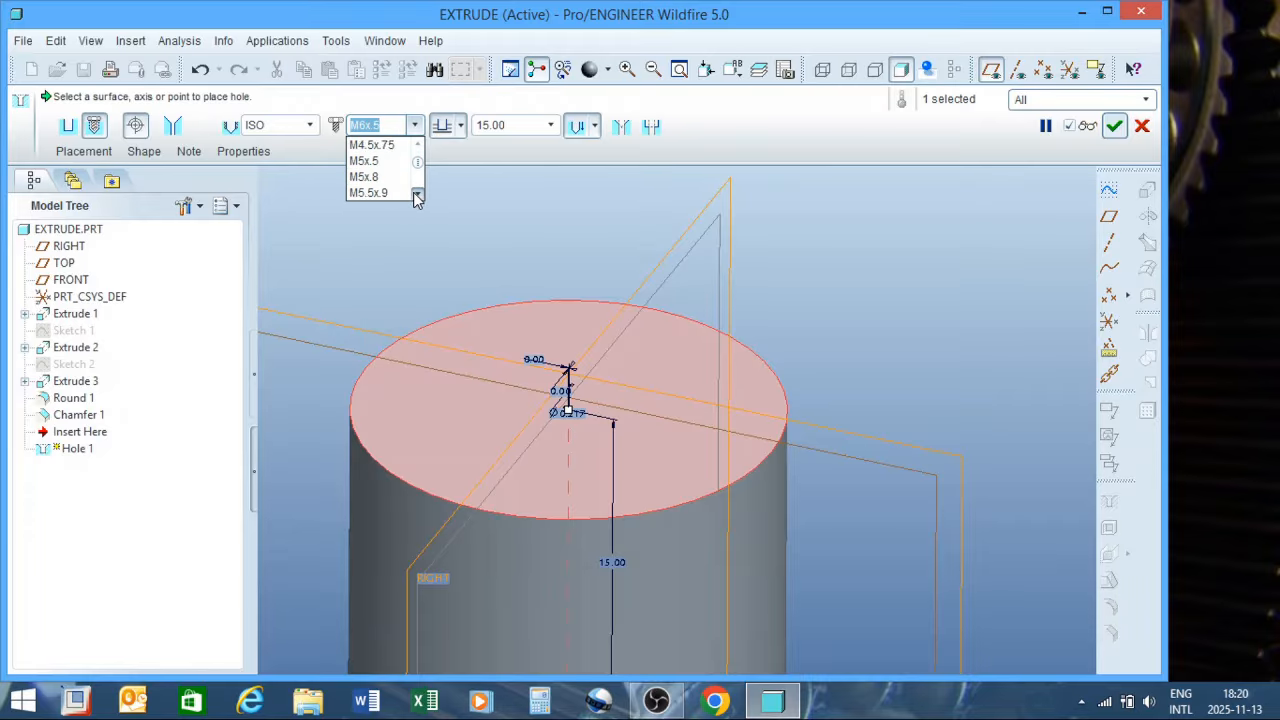
{"action": "left_click", "coordinate": [416, 194]}
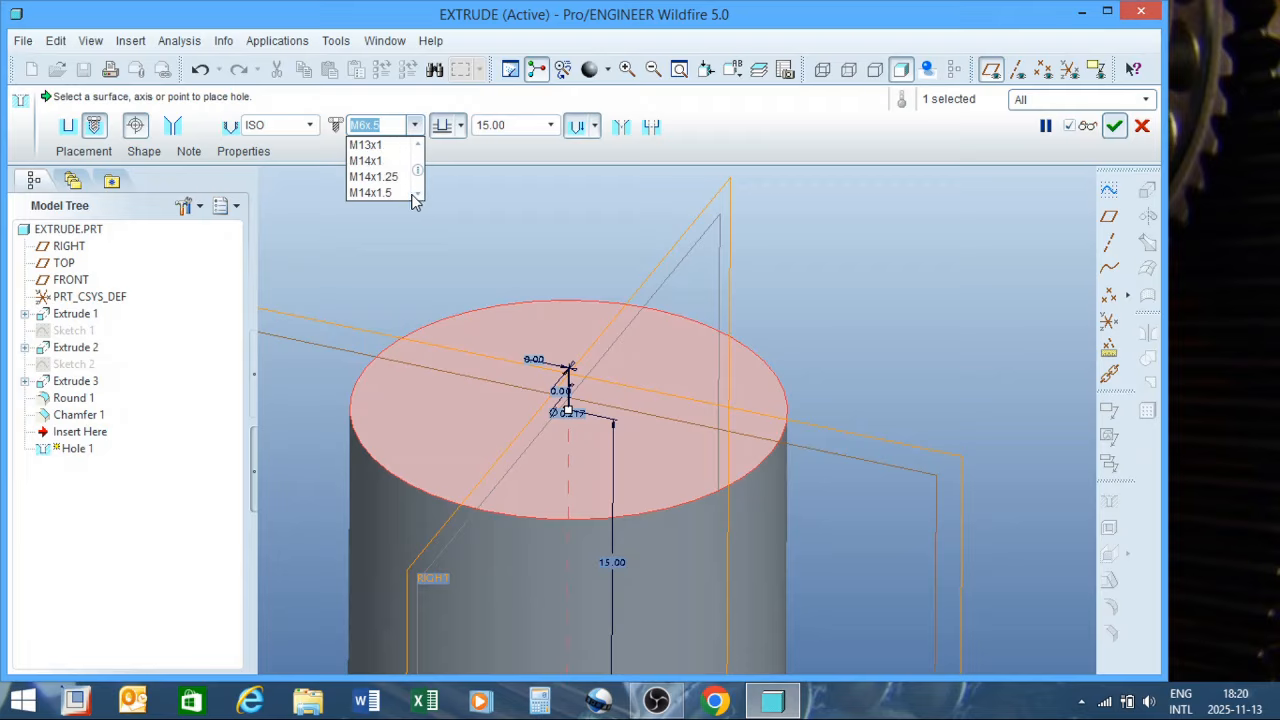
{"action": "left_click", "coordinate": [389, 193]}
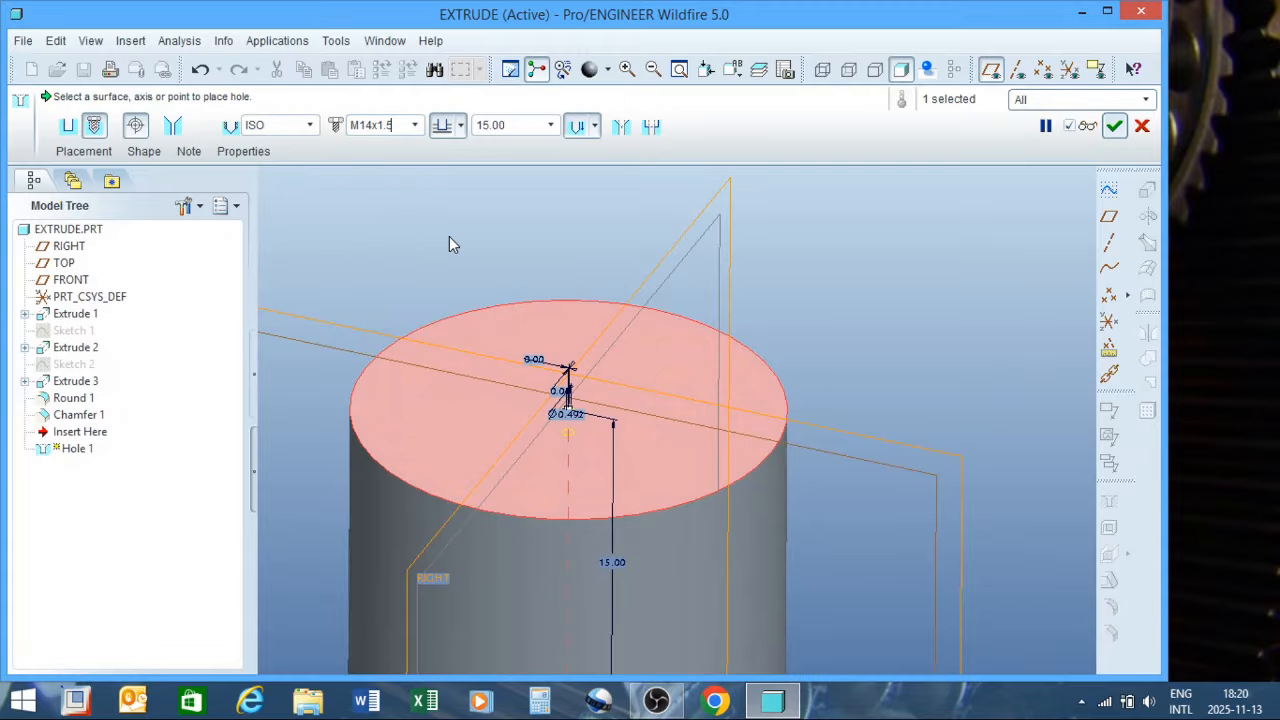
{"action": "left_click", "coordinate": [414, 126]}
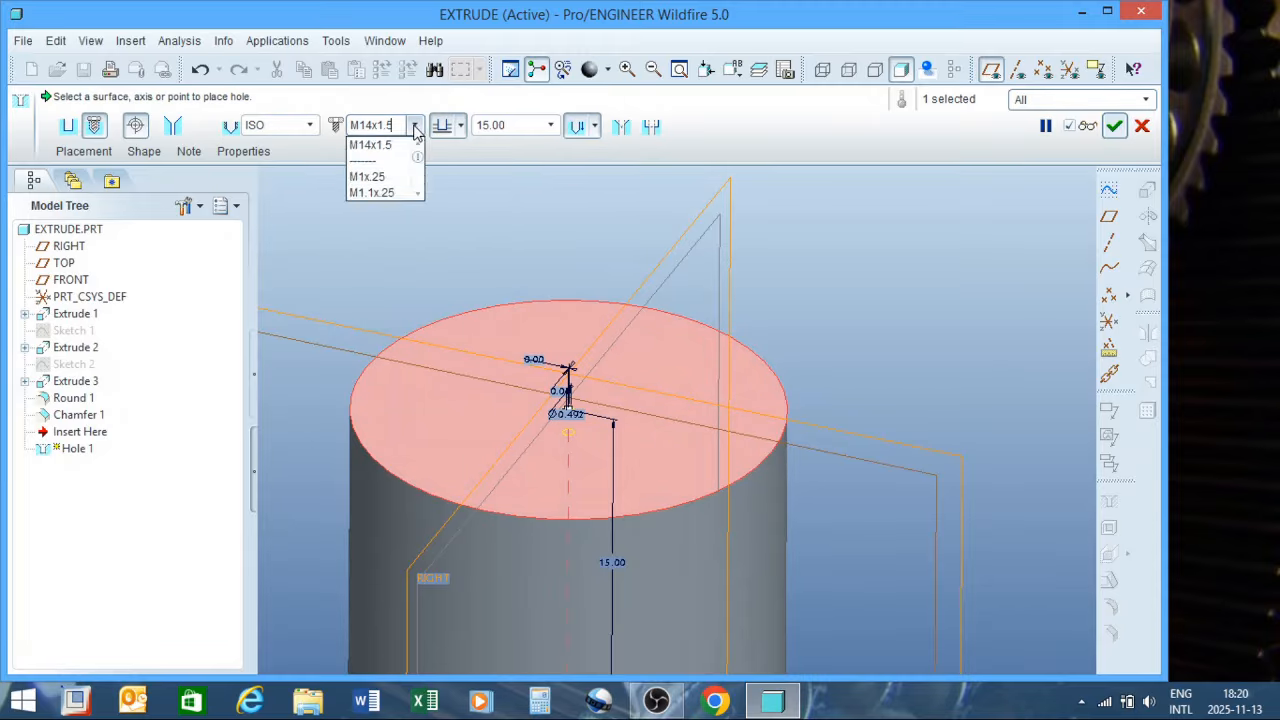
{"action": "left_click", "coordinate": [312, 131]}
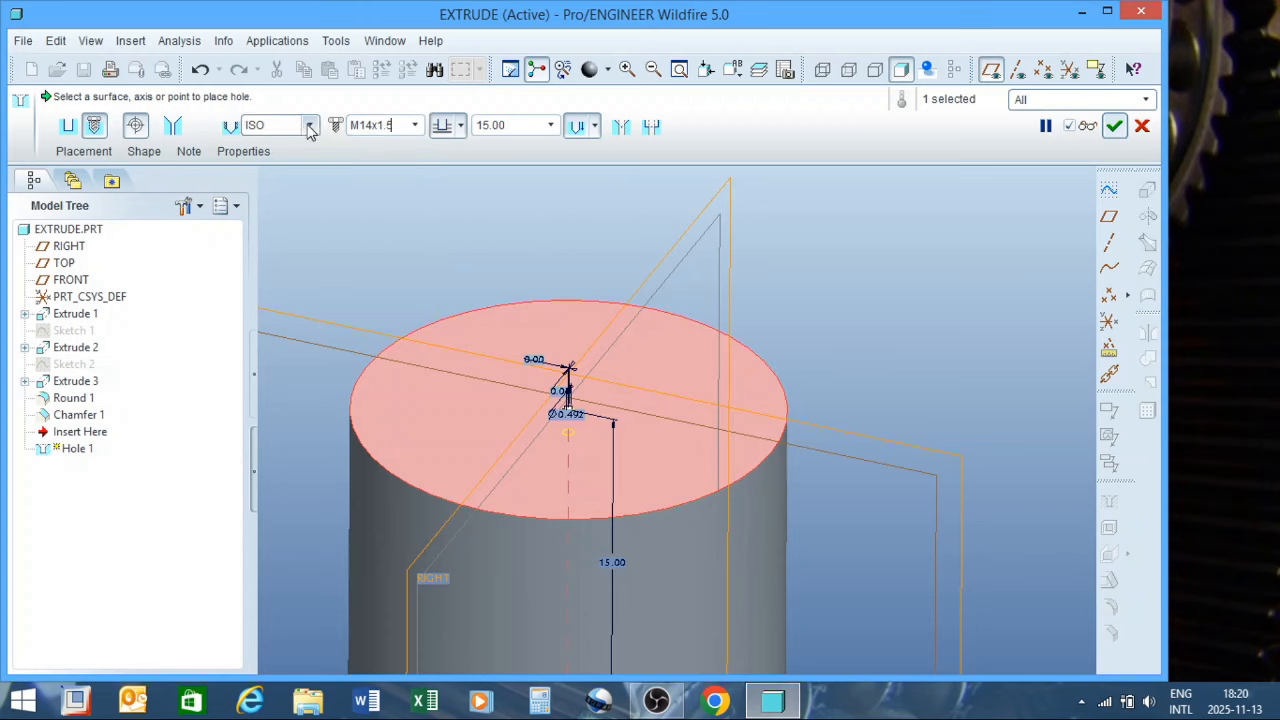
Change the end hole's thread series to UNC with a 1-1/4-7 thread size
{"action": "left_click", "coordinate": [310, 131]}
{"action": "left_click", "coordinate": [268, 157]}
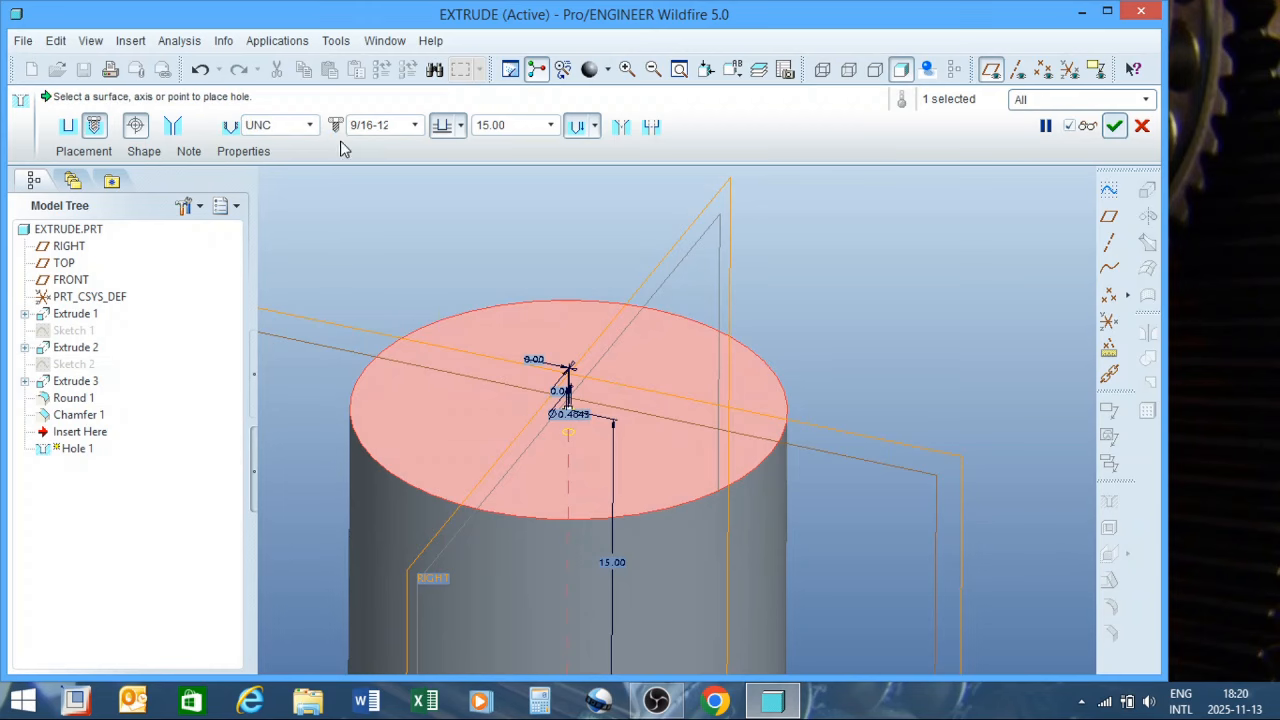
{"action": "left_click", "coordinate": [400, 127]}
{"action": "scroll", "coordinate": [390, 165], "scroll_direction": "down", "scroll_amount": 1}
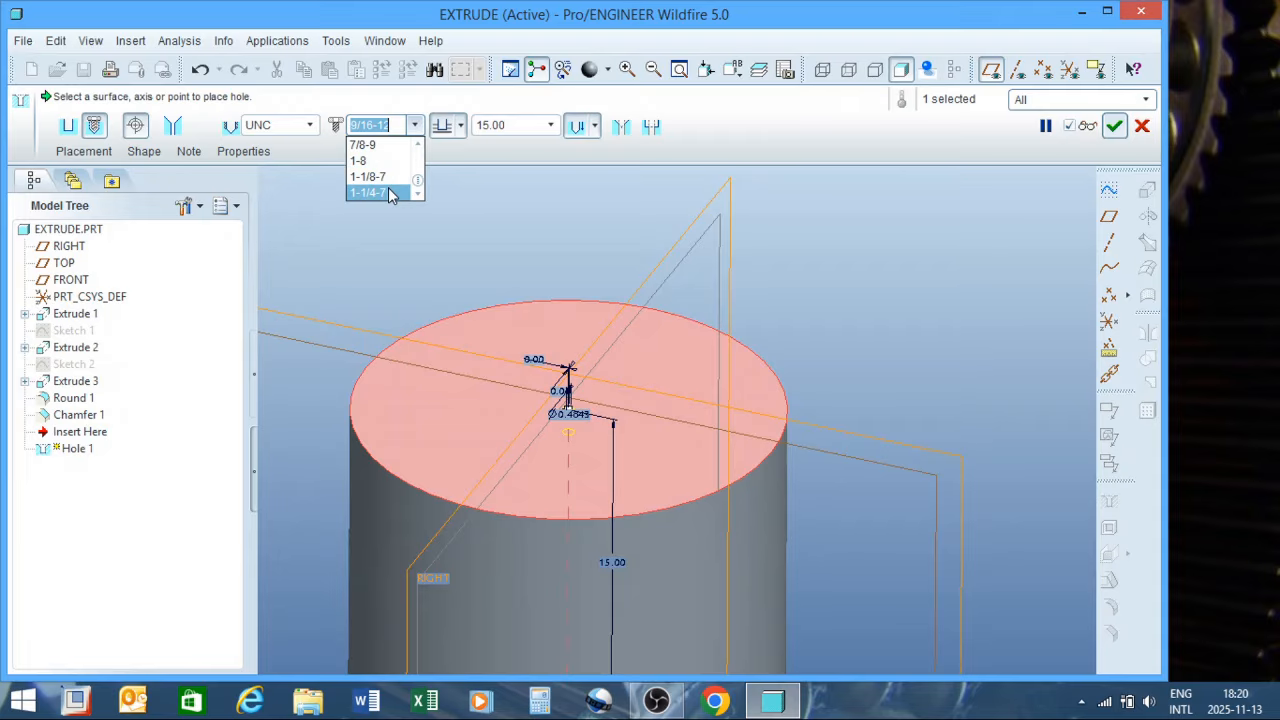
{"action": "left_click", "coordinate": [388, 192]}
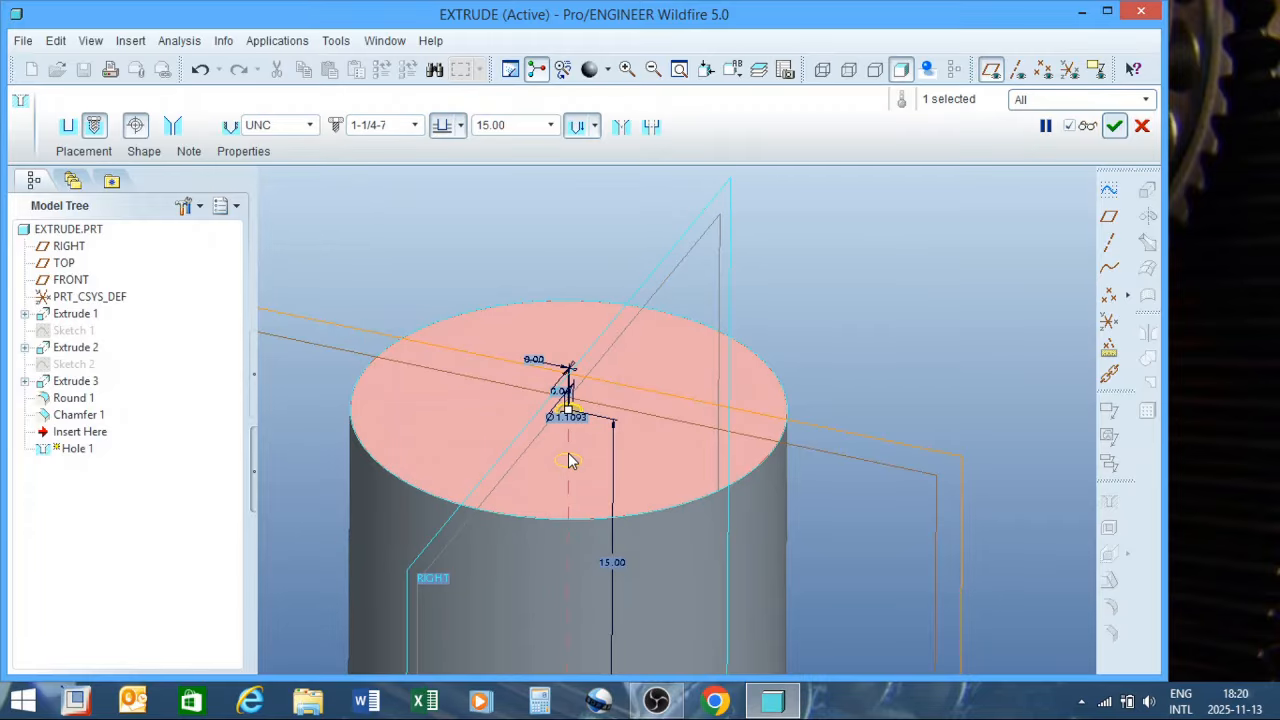
Set the tapped hole's drill depth to 9.50 and accept the redefined hole
{"action": "scroll", "coordinate": [570, 450], "scroll_direction": "up", "scroll_amount": 3}
{"action": "scroll", "coordinate": [565, 300], "scroll_direction": "down", "scroll_amount": 4}
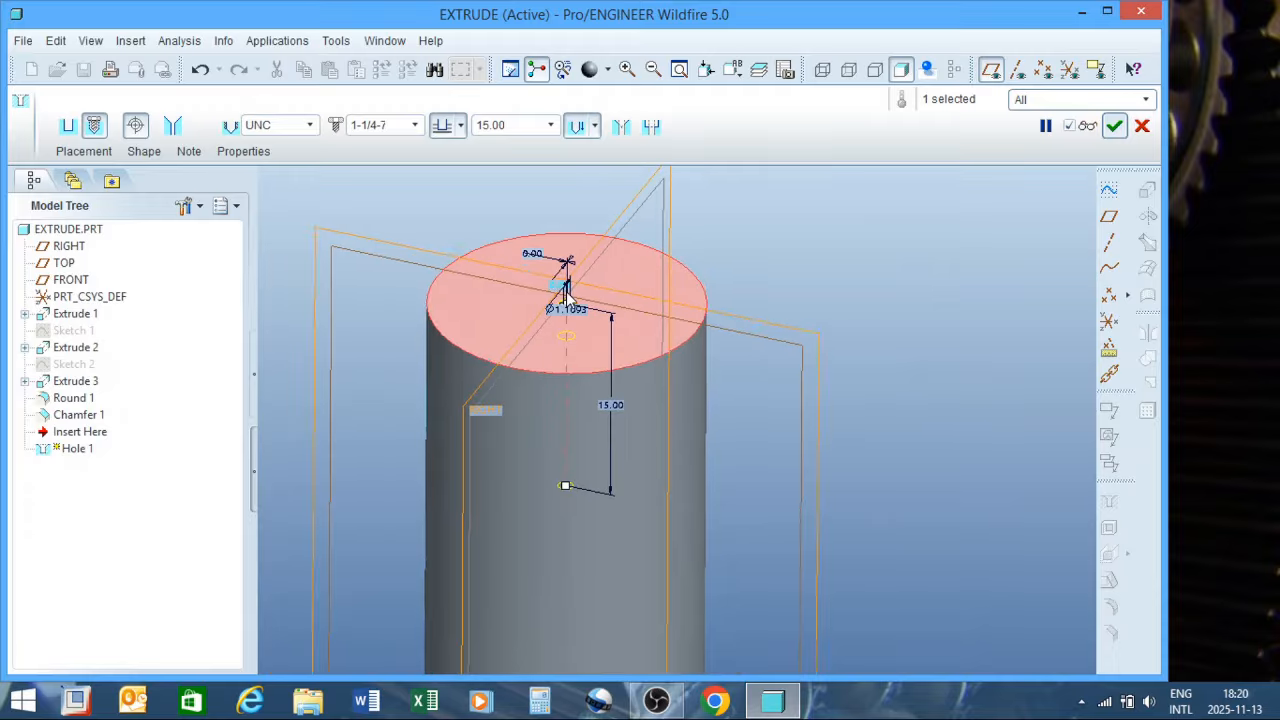
{"action": "left_click_drag", "start_coordinate": [566, 486], "coordinate": [566, 484]}
{"action": "left_click_drag", "start_coordinate": [562, 420], "coordinate": [566, 420]}
{"action": "left_click", "coordinate": [1114, 125]}
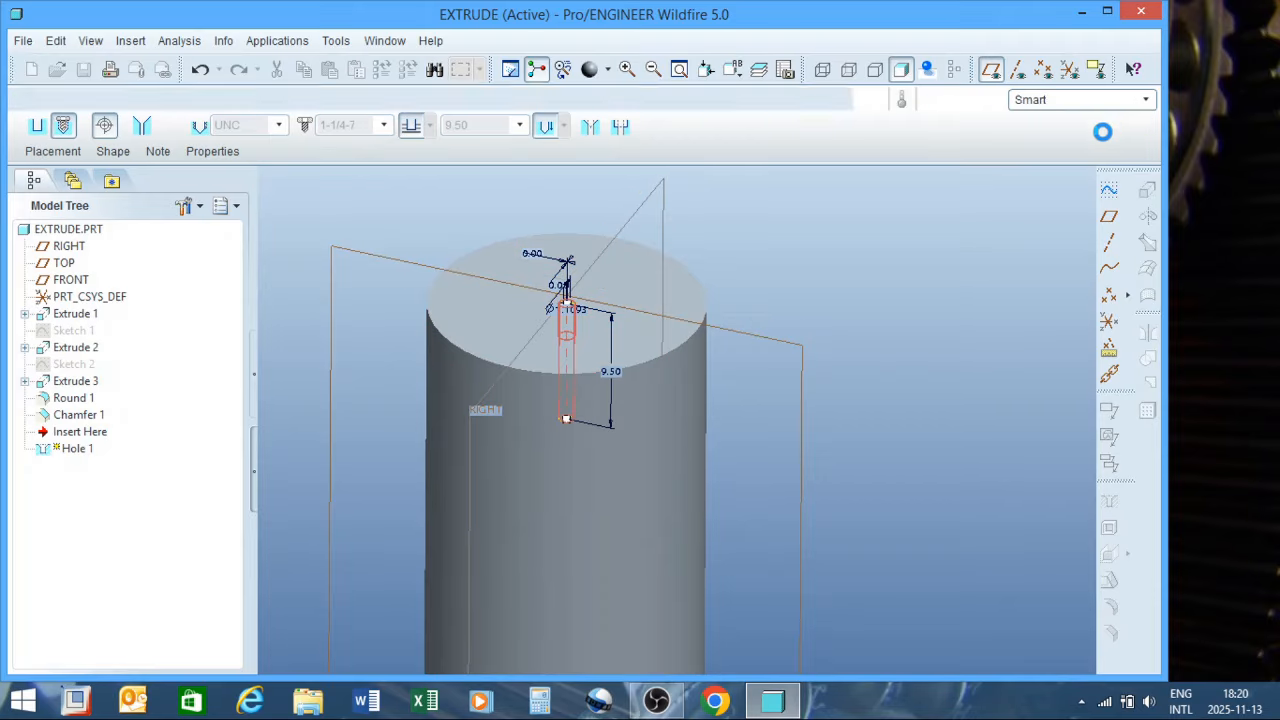
Examine the tapped hole's thread and drill geometry in hidden-line and wireframe display, and return to shaded display
{"action": "scroll", "coordinate": [600, 320], "scroll_direction": "up", "scroll_amount": 5}
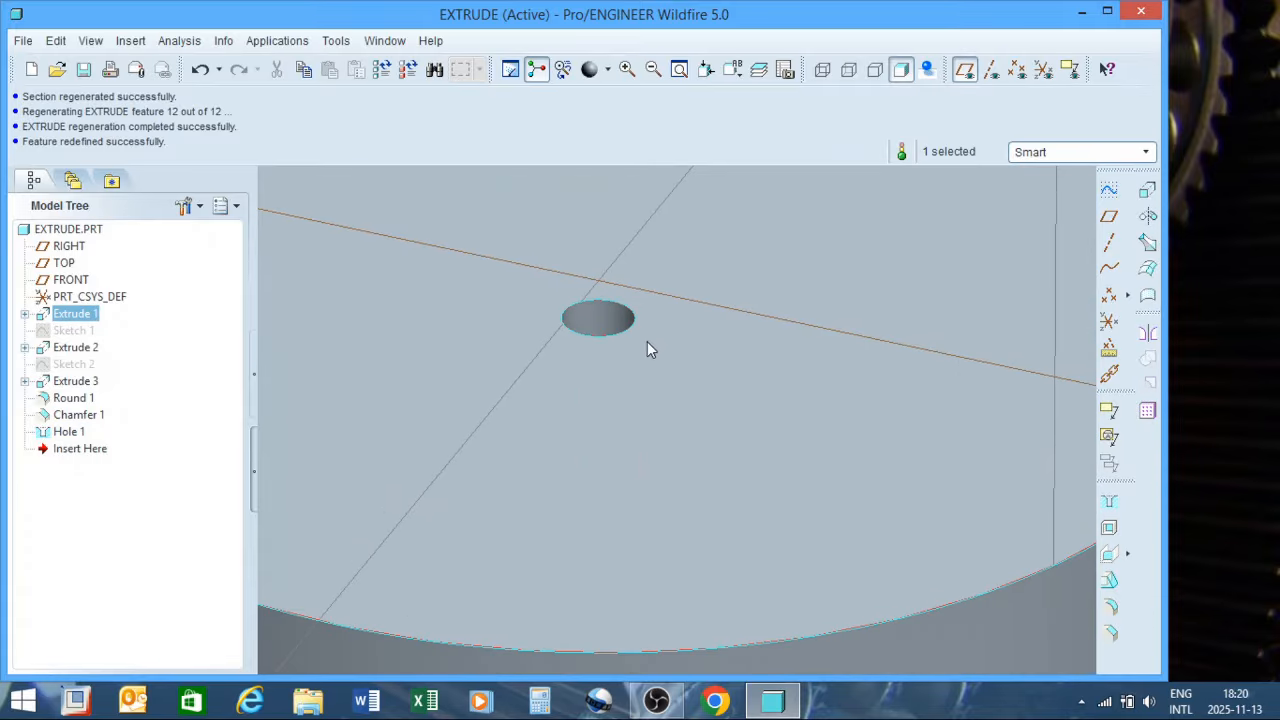
{"action": "scroll", "coordinate": [604, 365], "scroll_direction": "up", "scroll_amount": 2}
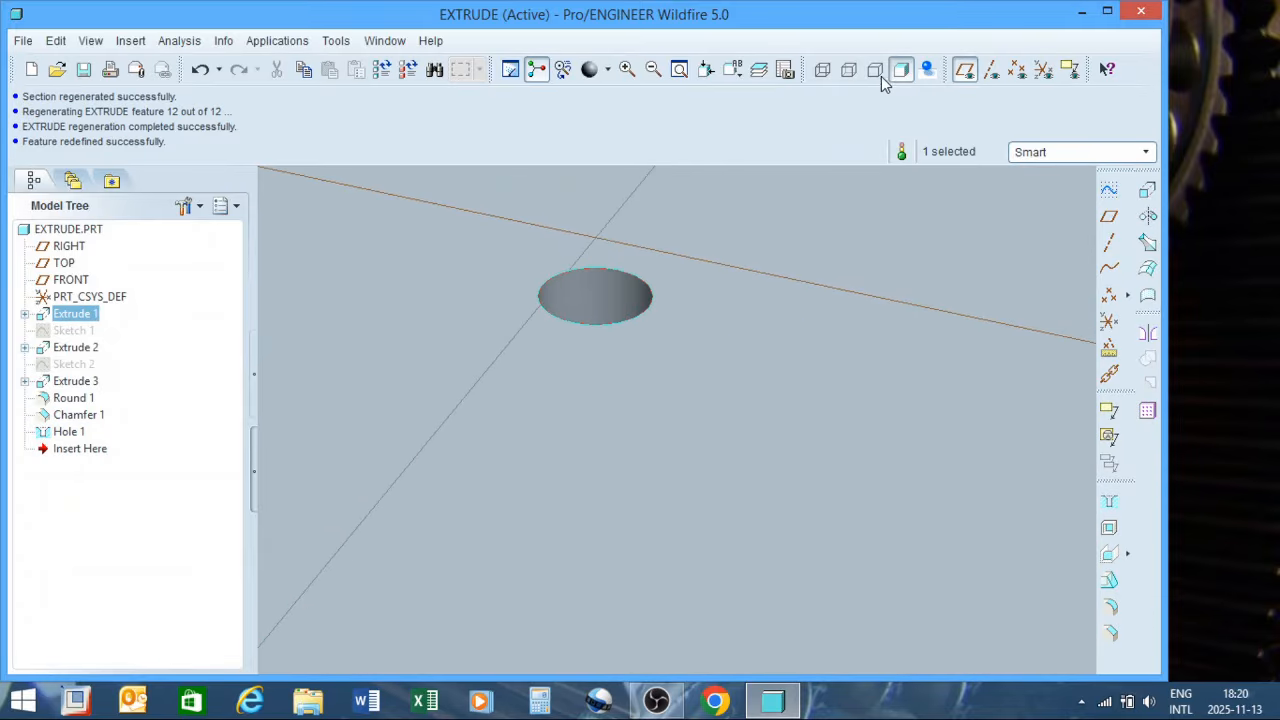
{"action": "left_click", "coordinate": [849, 70]}
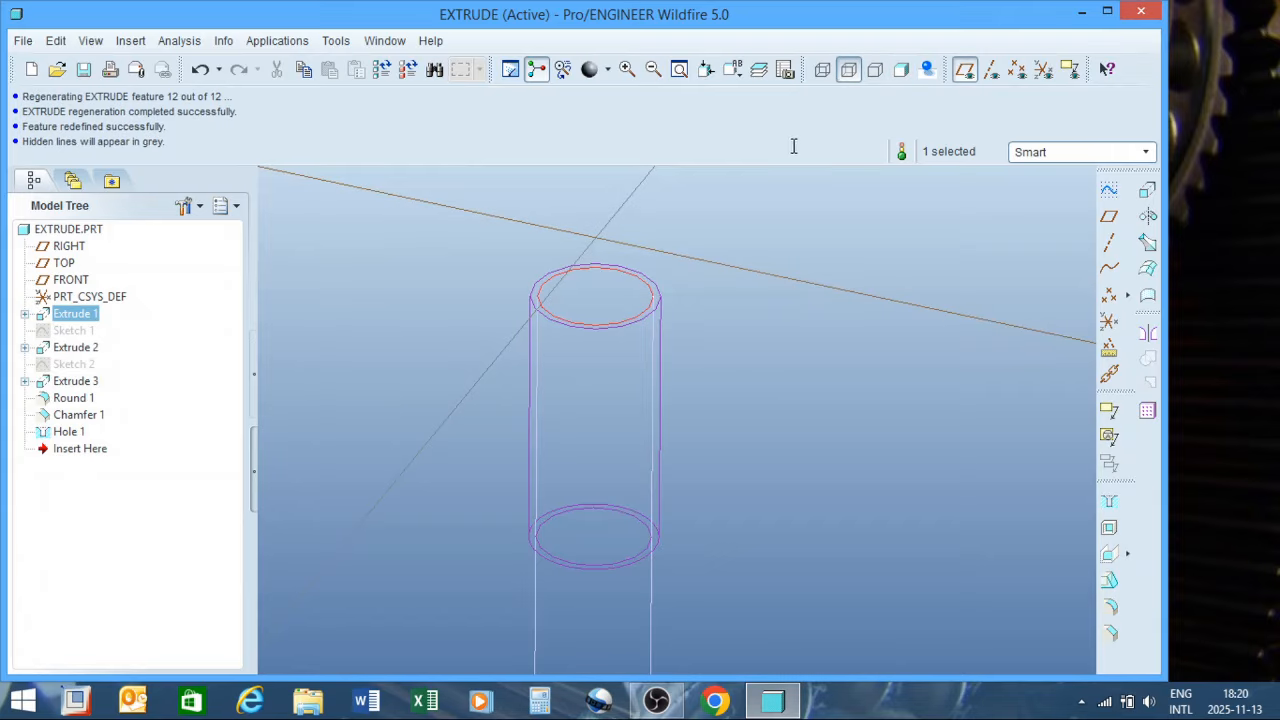
{"action": "left_click", "coordinate": [830, 72]}
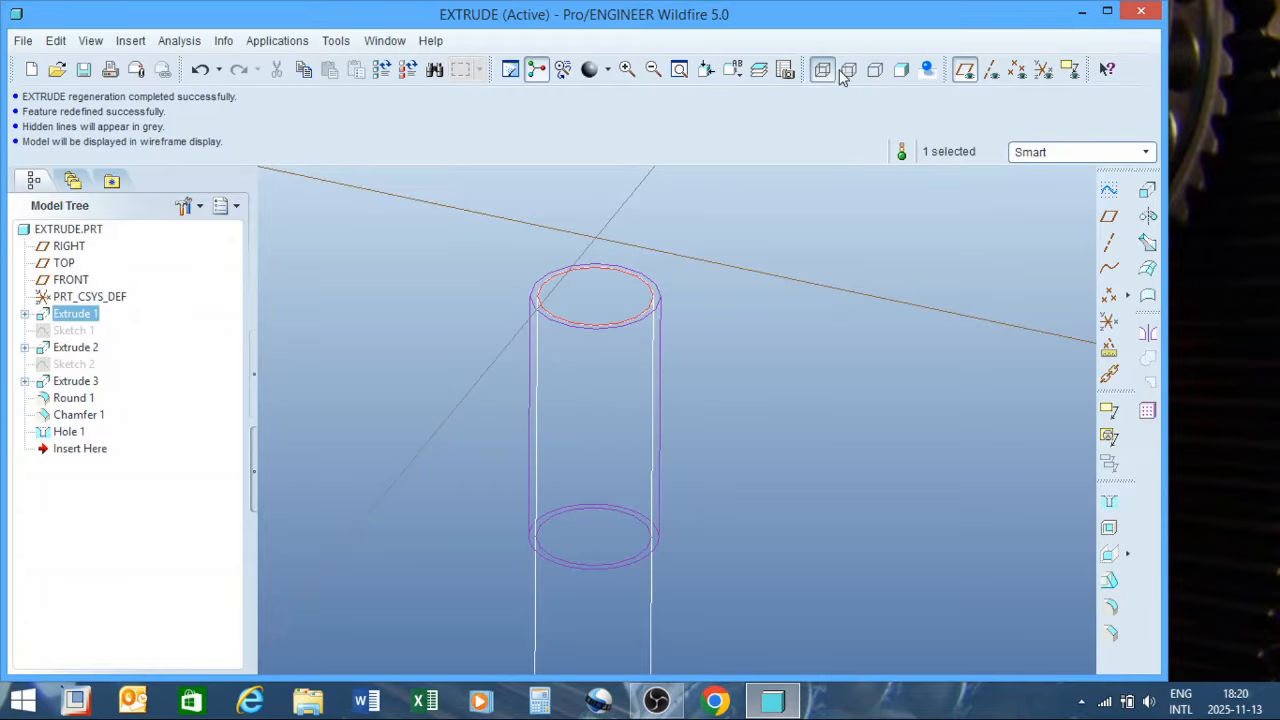
{"action": "left_click", "coordinate": [847, 71]}
{"action": "scroll", "coordinate": [618, 285], "scroll_direction": "down", "scroll_amount": 5}
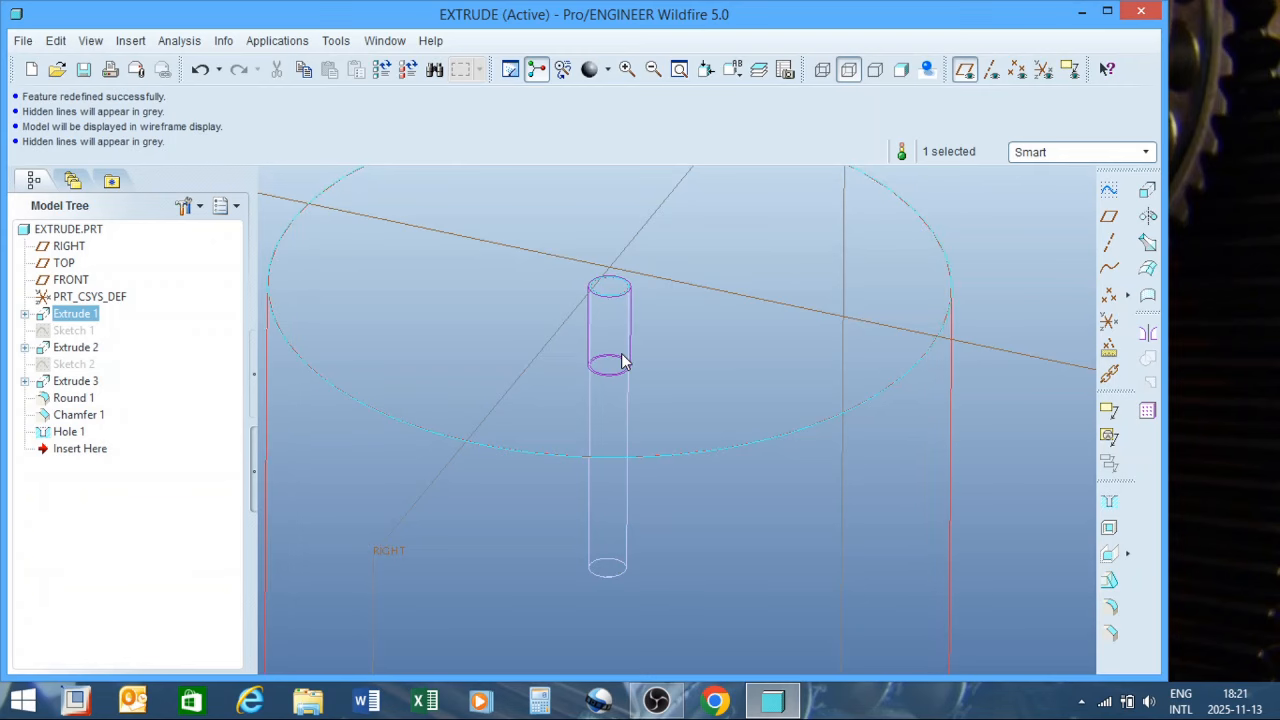
{"action": "left_click", "coordinate": [901, 69]}
{"action": "scroll", "coordinate": [670, 560], "scroll_direction": "down", "scroll_amount": 3}
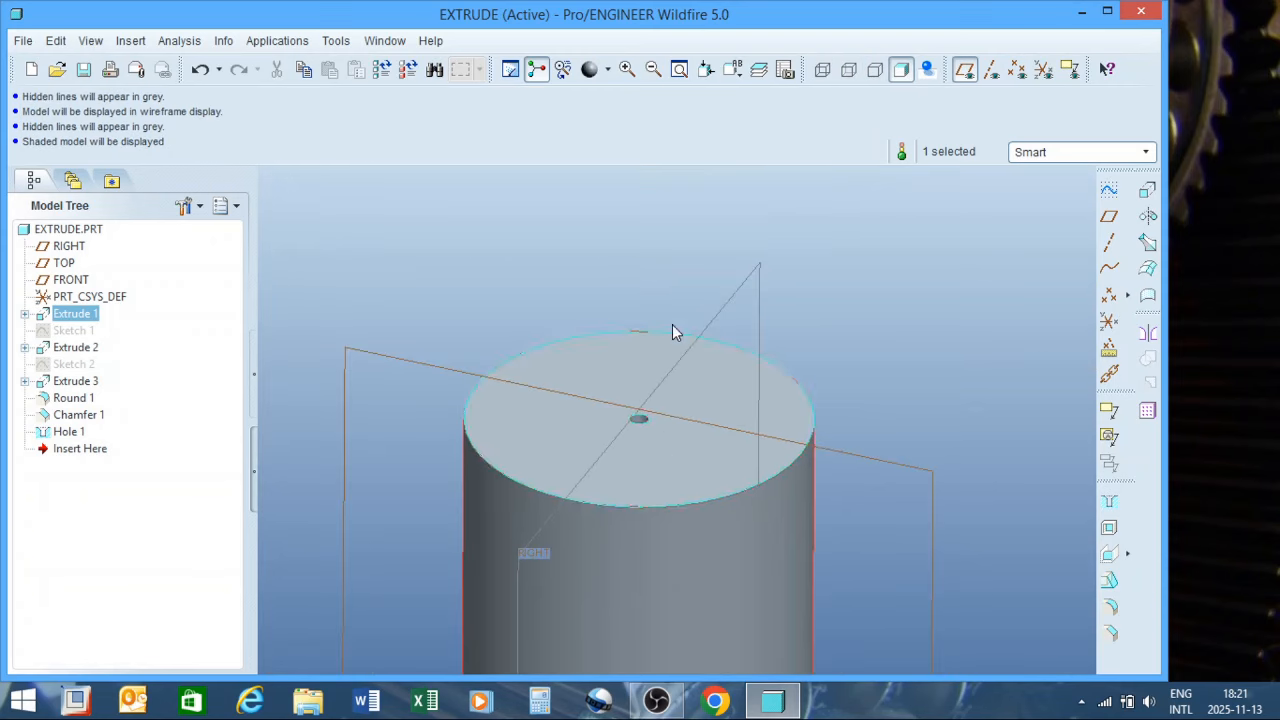
Clear the selection of the cylinder and hide the datum planes with the whole part in view
{"action": "middle_click_drag", "start_coordinate": [674, 329], "coordinate": [689, 478]}
{"action": "scroll", "coordinate": [689, 478], "scroll_direction": "up", "scroll_amount": 3}
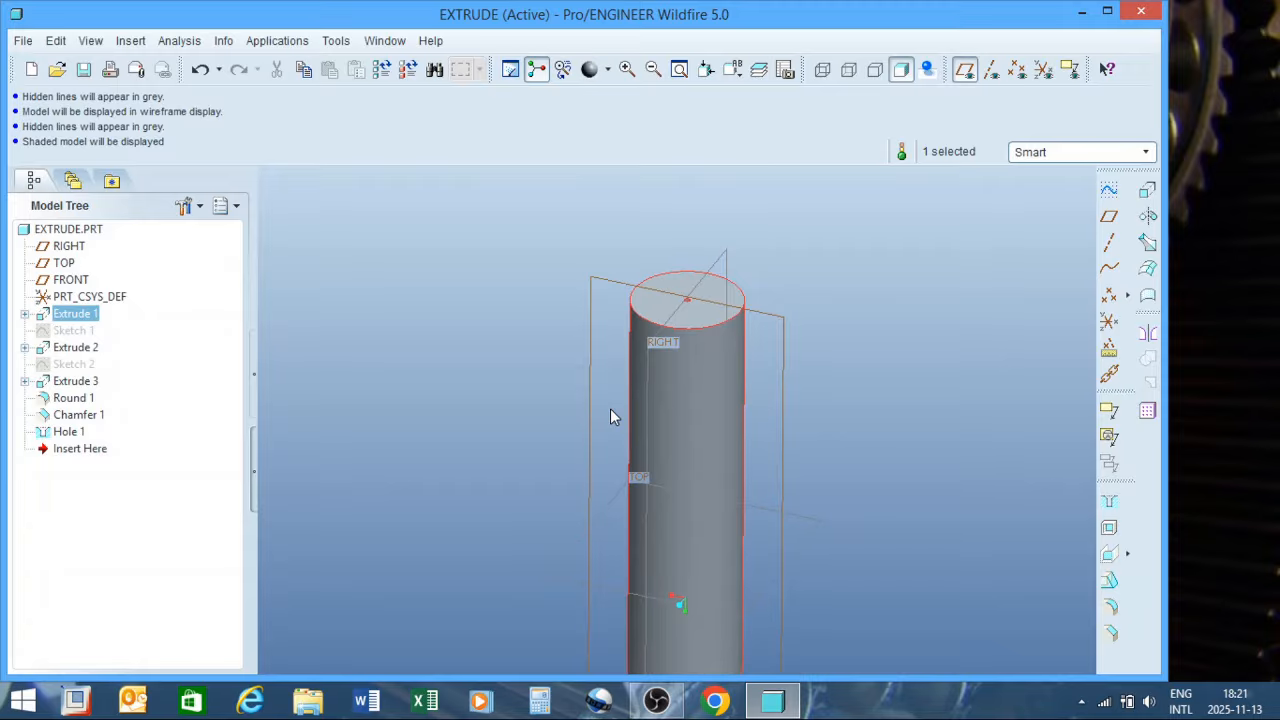
{"action": "scroll", "coordinate": [606, 410], "scroll_direction": "up", "scroll_amount": 6}
{"action": "middle_click_drag", "start_coordinate": [681, 456], "coordinate": [744, 365]}
{"action": "scroll", "coordinate": [742, 384], "scroll_direction": "down", "scroll_amount": 2}
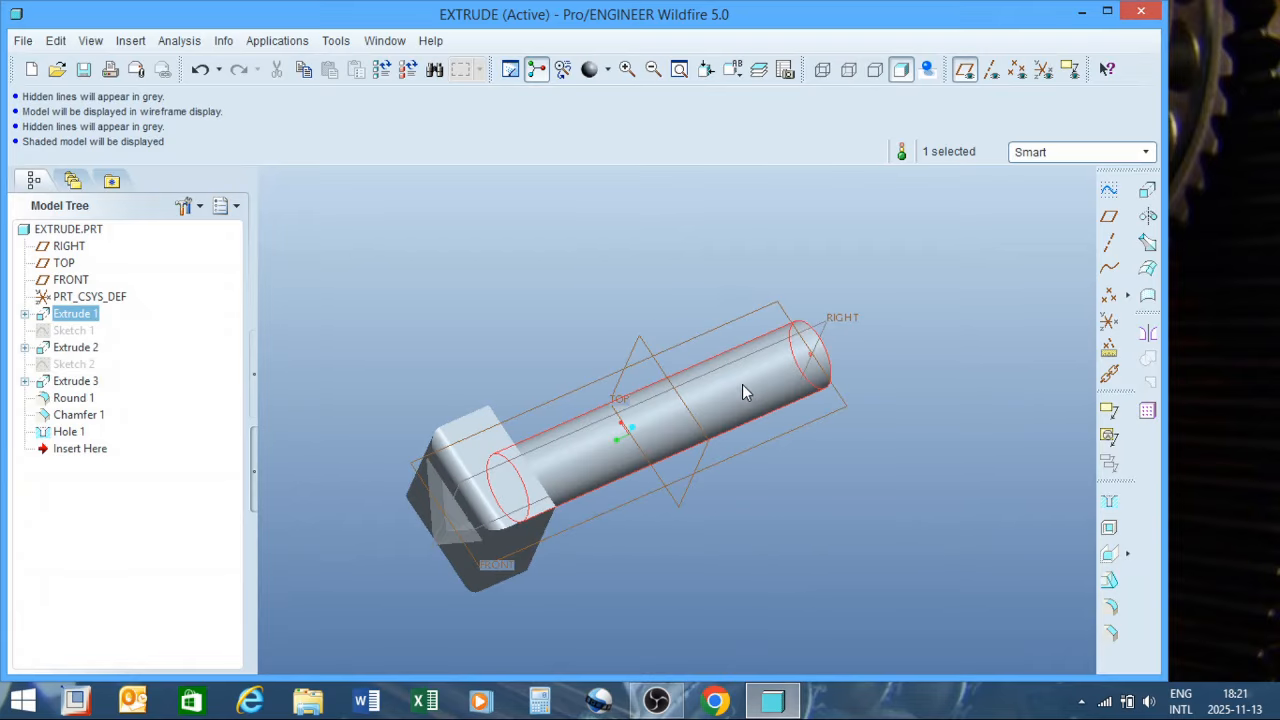
{"action": "middle_click_drag", "start_coordinate": [700, 443], "coordinate": [700, 395]}
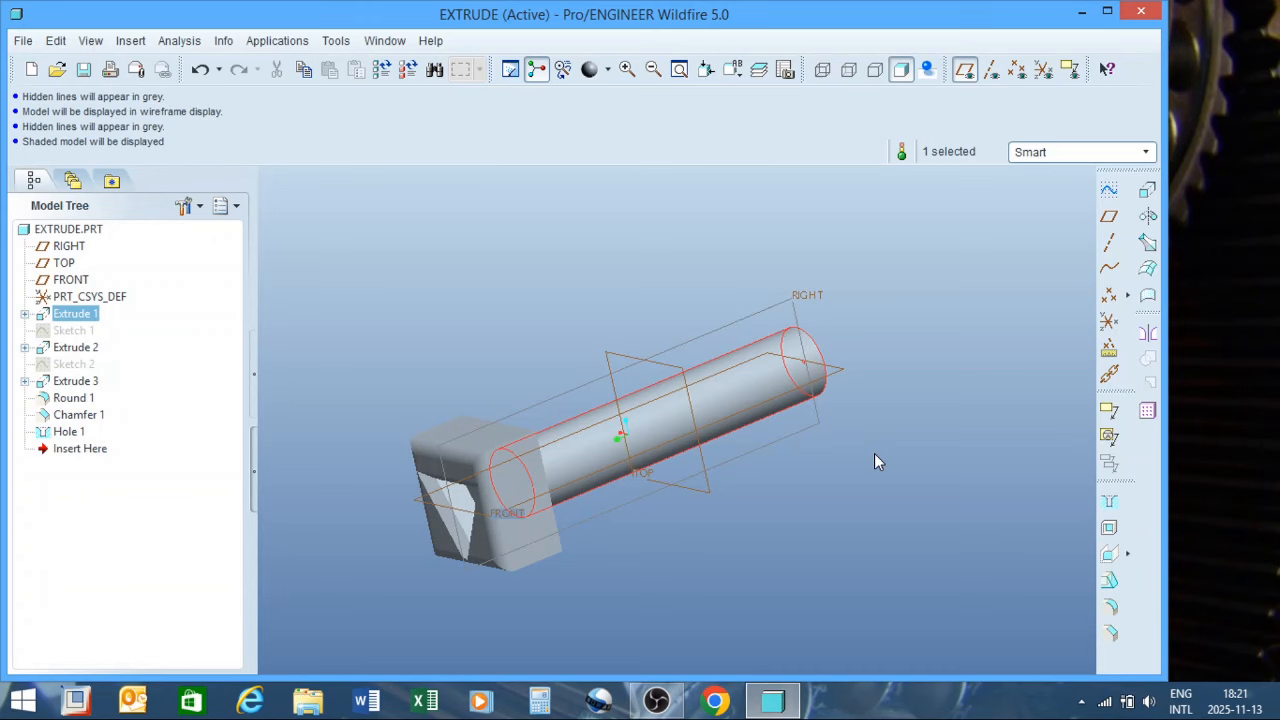
{"action": "left_click", "coordinate": [880, 415]}
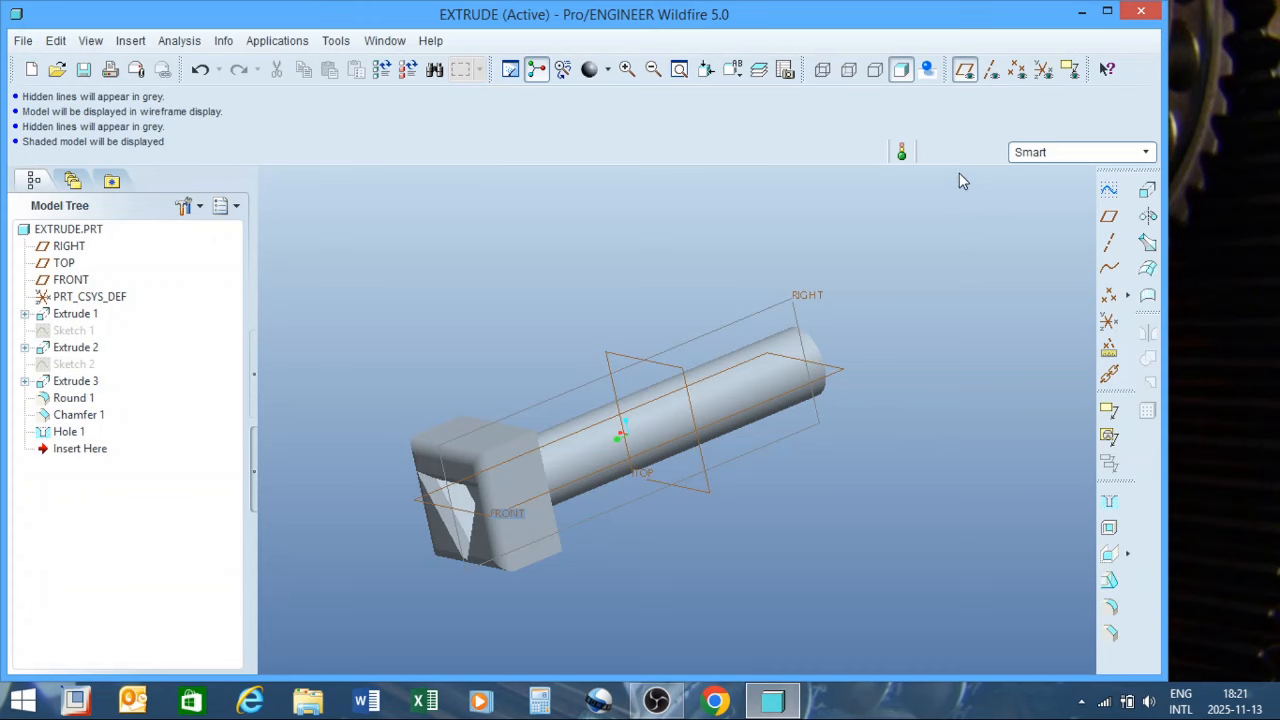
{"action": "left_click", "coordinate": [964, 68]}
{"action": "mouse_move", "coordinate": [680, 527]}
{"action": "middle_mouse_down"}
{"action": "mouse_move", "coordinate": [681, 455]}
{"action": "mouse_move", "coordinate": [662, 415]}
{"action": "middle_mouse_up"}
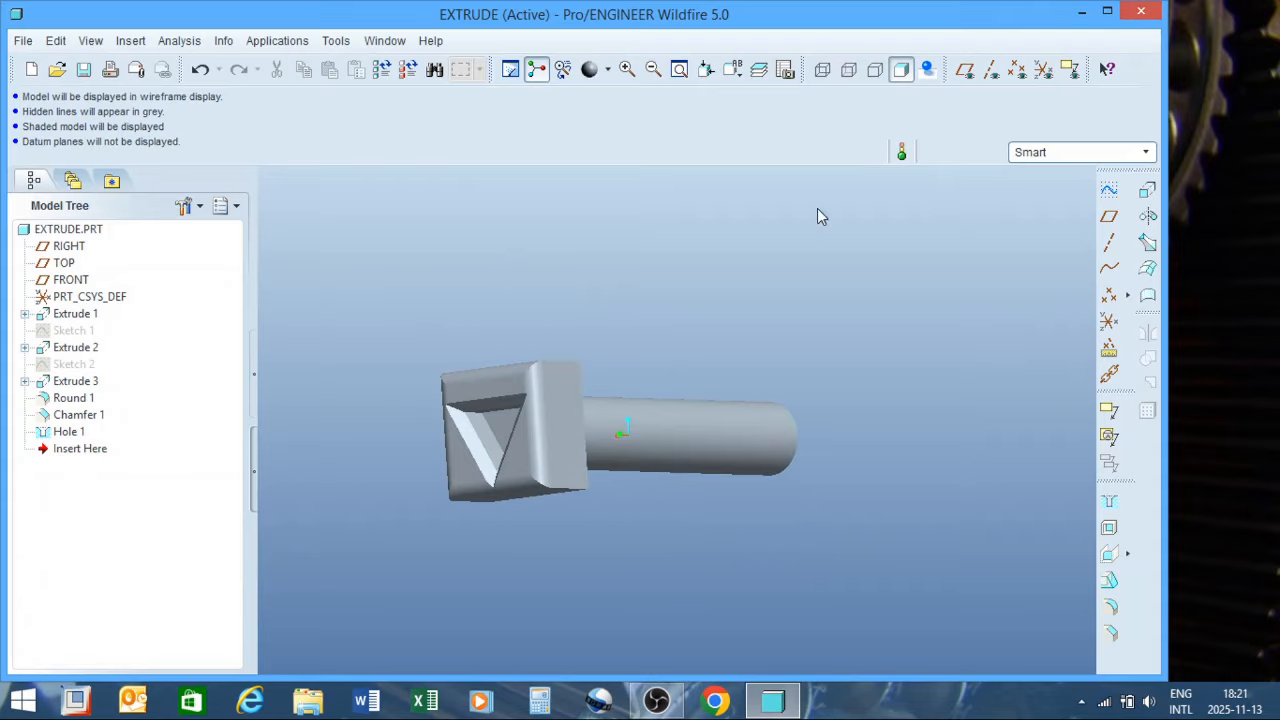
Inspect the whole part in hidden-line and shaded display, and minimize the modelling window
{"action": "left_click", "coordinate": [848, 68]}
{"action": "mouse_move", "coordinate": [749, 443]}
{"action": "middle_mouse_down"}
{"action": "mouse_move", "coordinate": [677, 409]}
{"action": "mouse_move", "coordinate": [738, 528]}
{"action": "mouse_move", "coordinate": [649, 429]}
{"action": "mouse_move", "coordinate": [689, 374]}
{"action": "mouse_move", "coordinate": [737, 397]}
{"action": "mouse_move", "coordinate": [741, 367]}
{"action": "mouse_move", "coordinate": [766, 426]}
{"action": "mouse_move", "coordinate": [763, 407]}
{"action": "middle_mouse_up"}
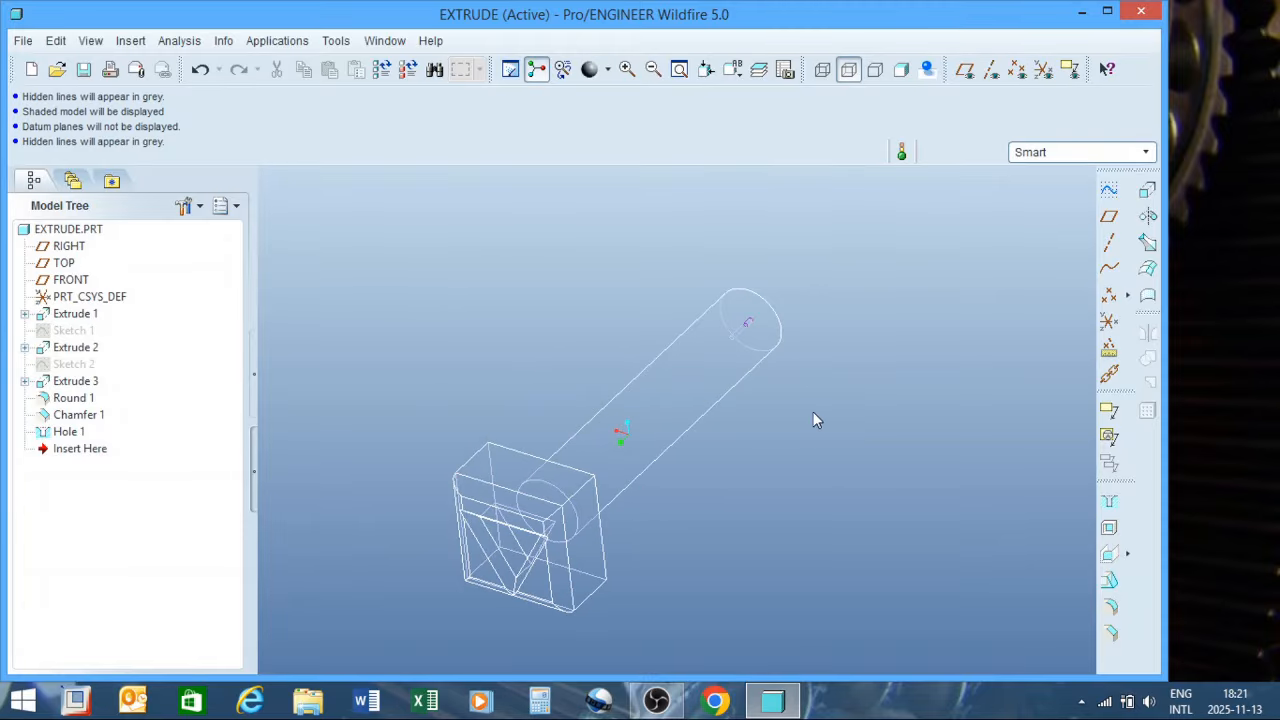
{"action": "left_click", "coordinate": [900, 69]}
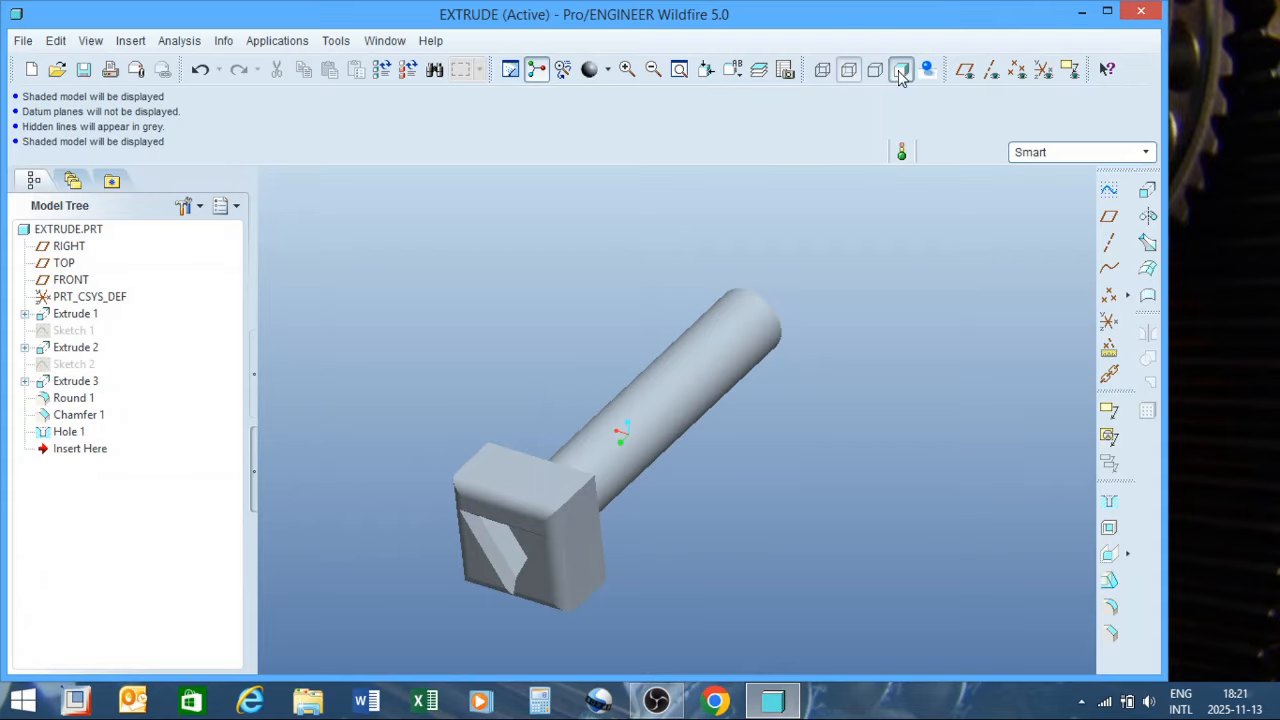
{"action": "middle_click_drag", "start_coordinate": [728, 410], "coordinate": [656, 461]}
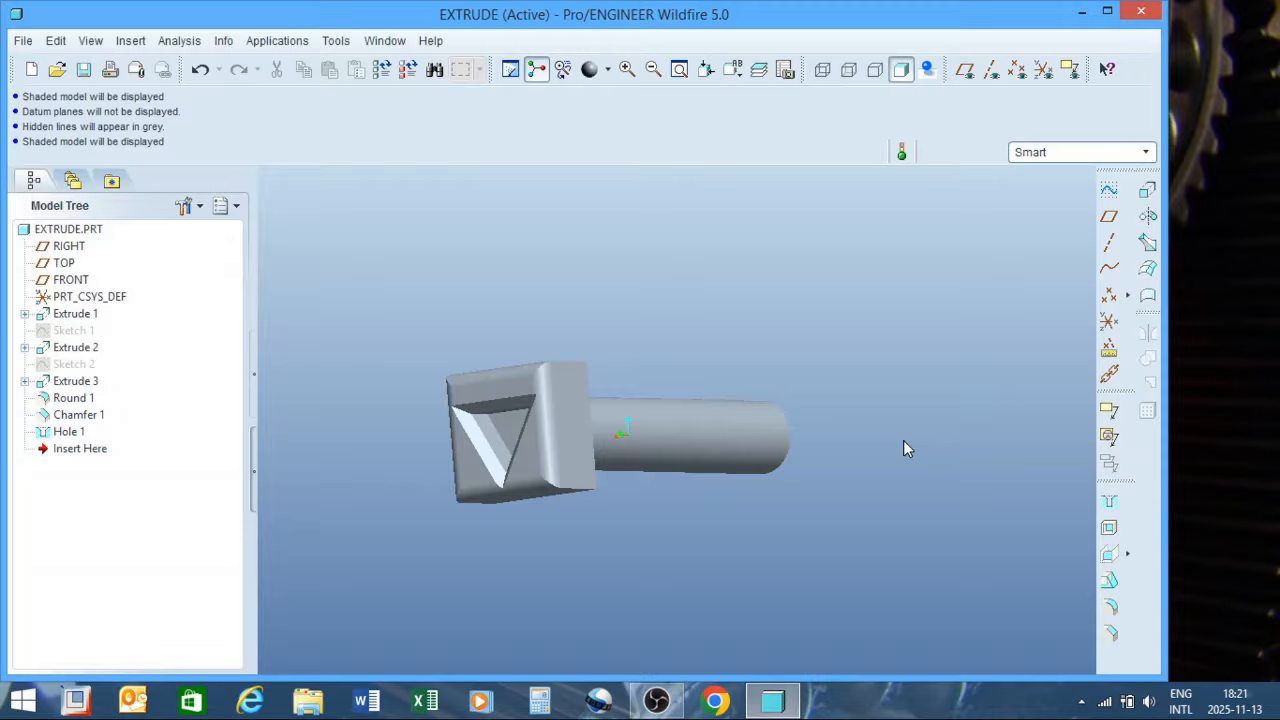
{"action": "left_click", "coordinate": [1084, 14]}
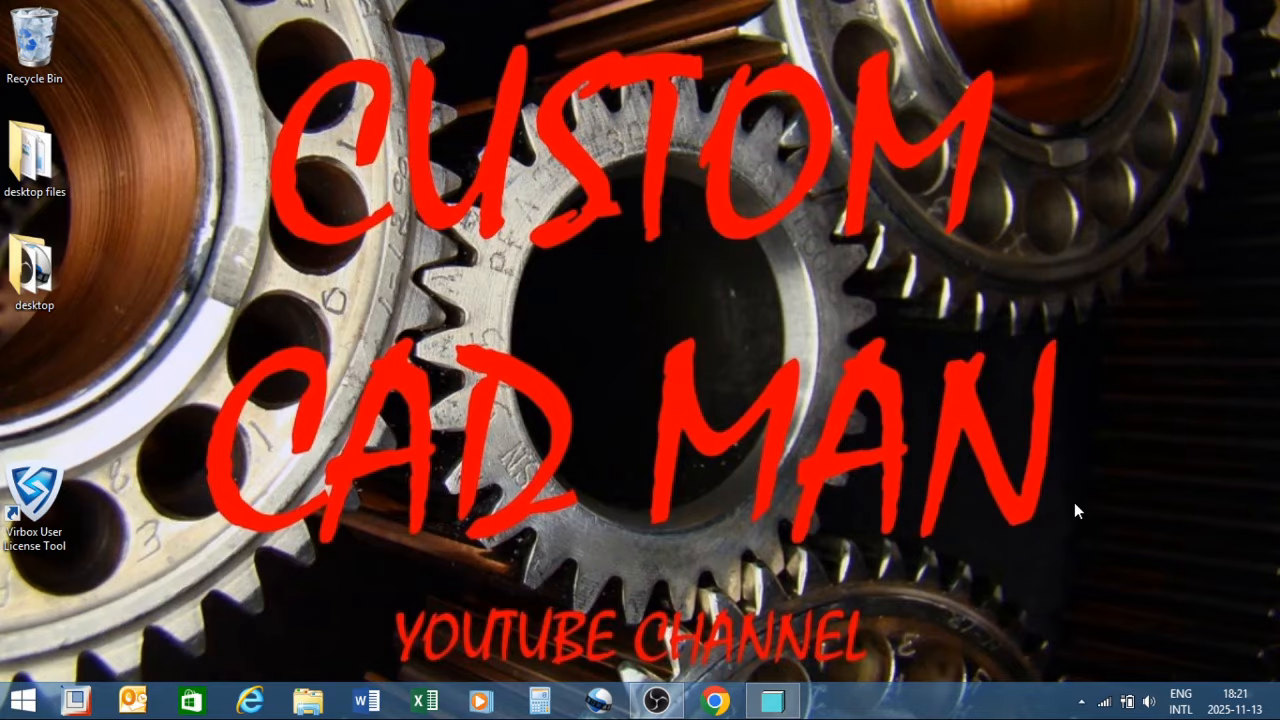